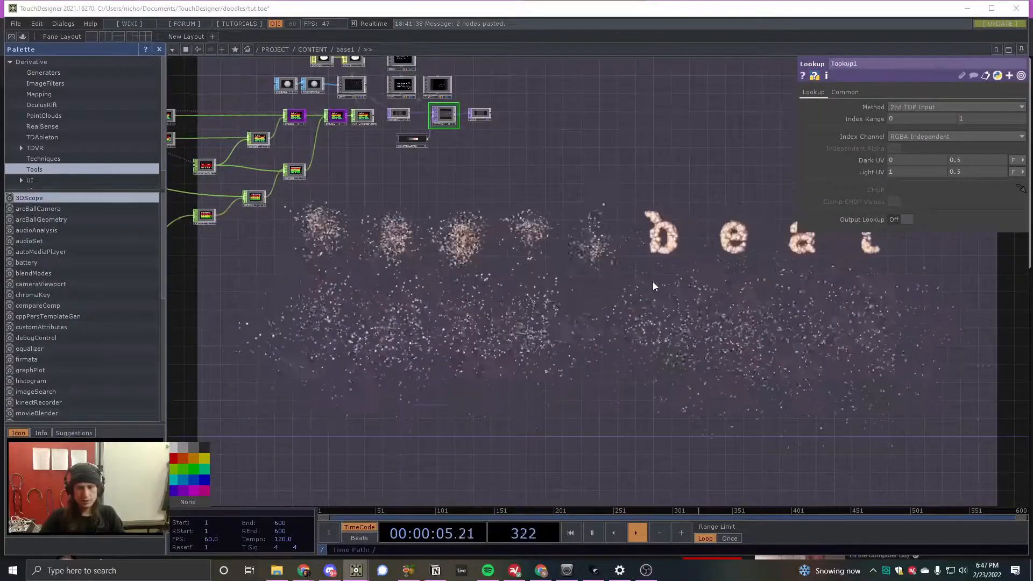
# - Look over the existing particle text node network inside base1 from end to end
pyautogui.scroll(-5, 662, 285)
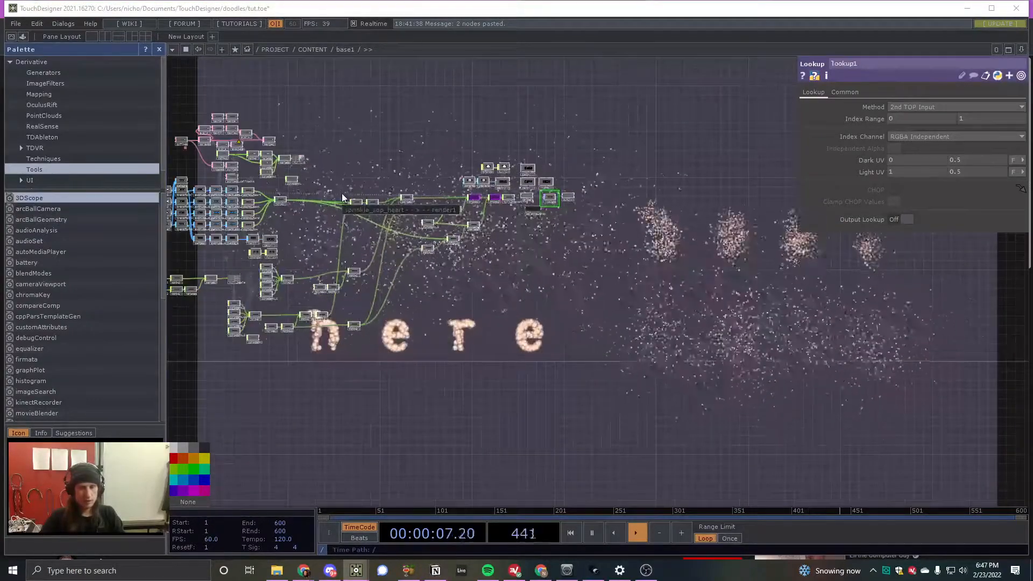
pyautogui.scroll(-3, 555, 253)
pyautogui.scroll(5, 474, 242)
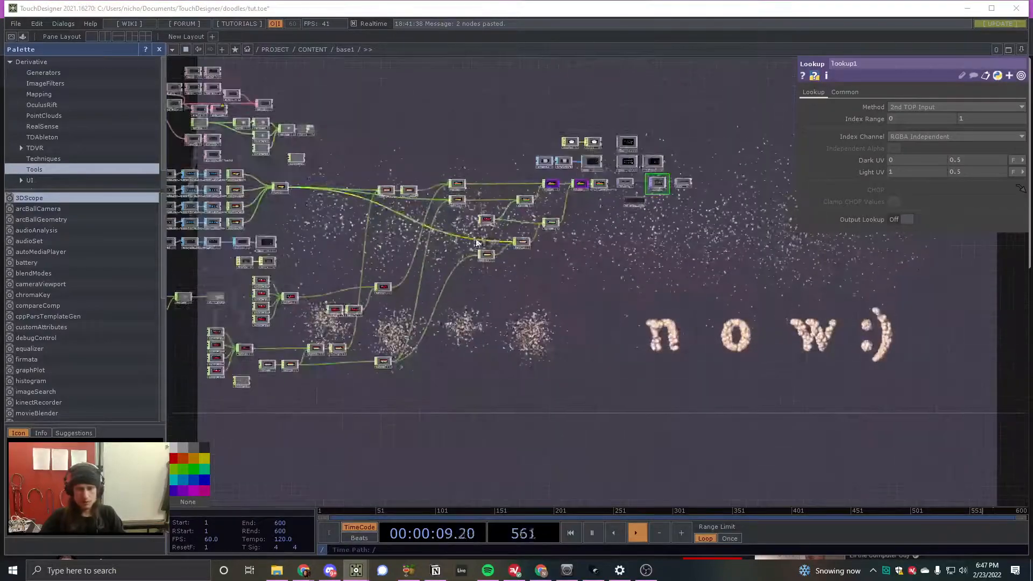
pyautogui.scroll(-2, 412, 236)
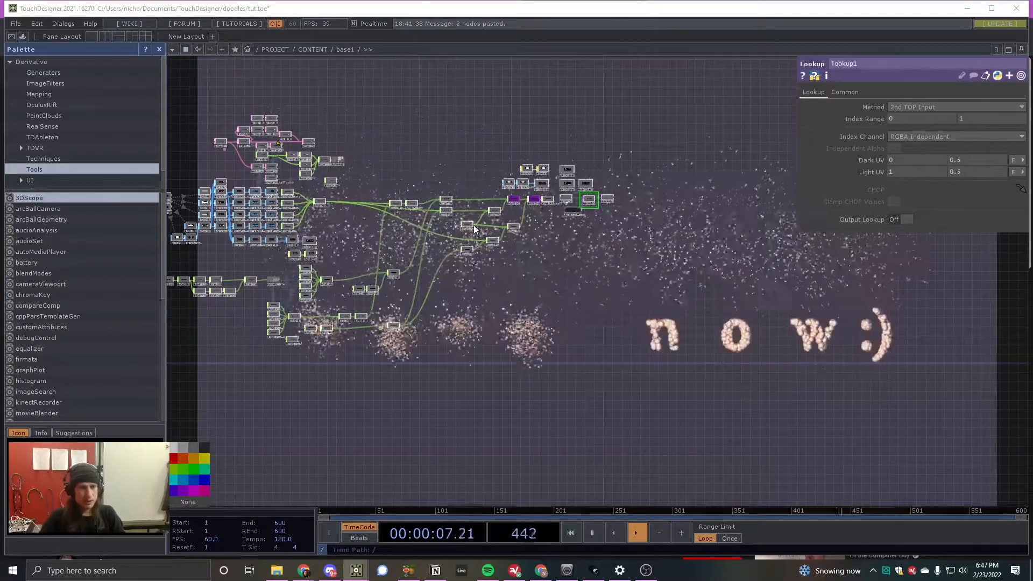
pyautogui.scroll(-2, 474, 225)
pyautogui.scroll(2, 370, 186)
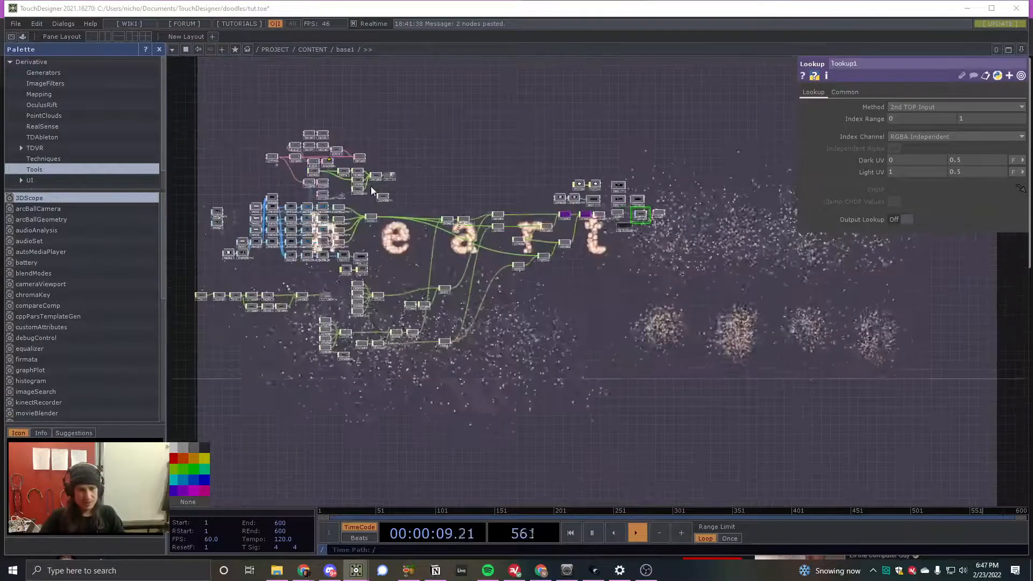
pyautogui.scroll(-2, 530, 209)
pyautogui.scroll(2, 368, 191)
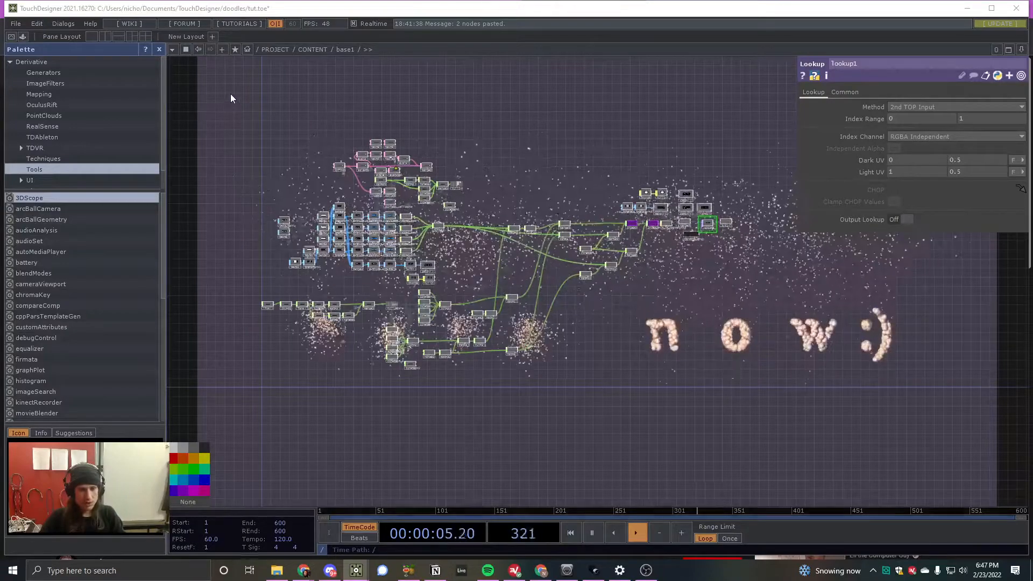
# - Select every operator in the base1 network and delete them all
pyautogui.moveTo(230, 94); pyautogui.dragTo(783, 402)
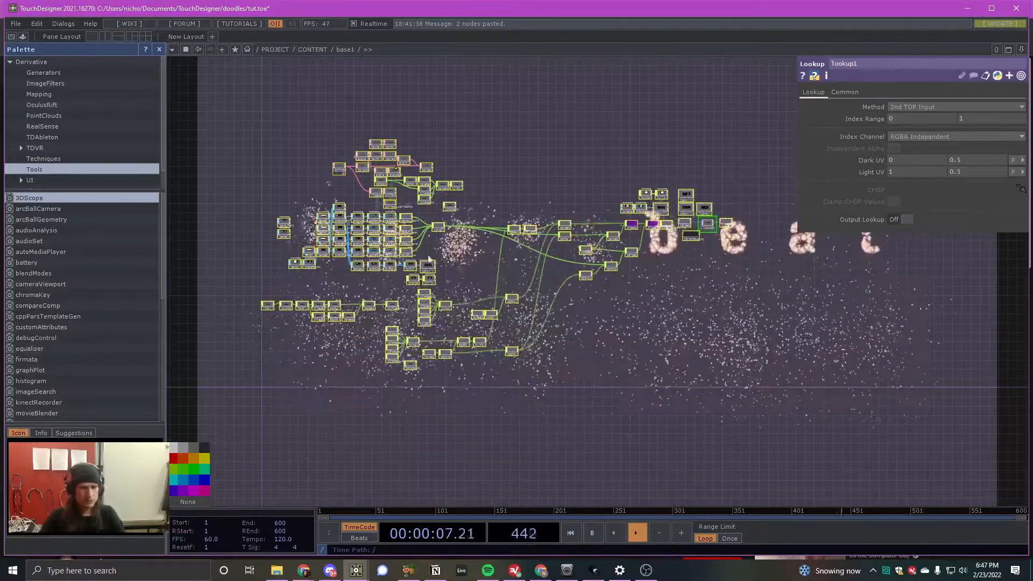
pyautogui.click(224, 119)
pyautogui.moveTo(228, 102); pyautogui.dragTo(790, 424)
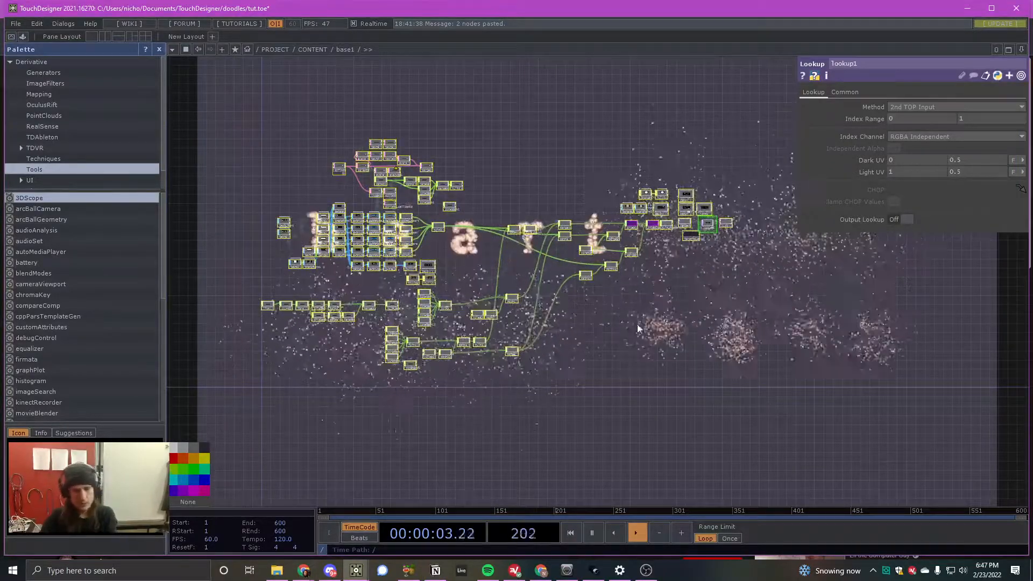
pyautogui.scroll(5, 691, 336)
pyautogui.press('Delete')
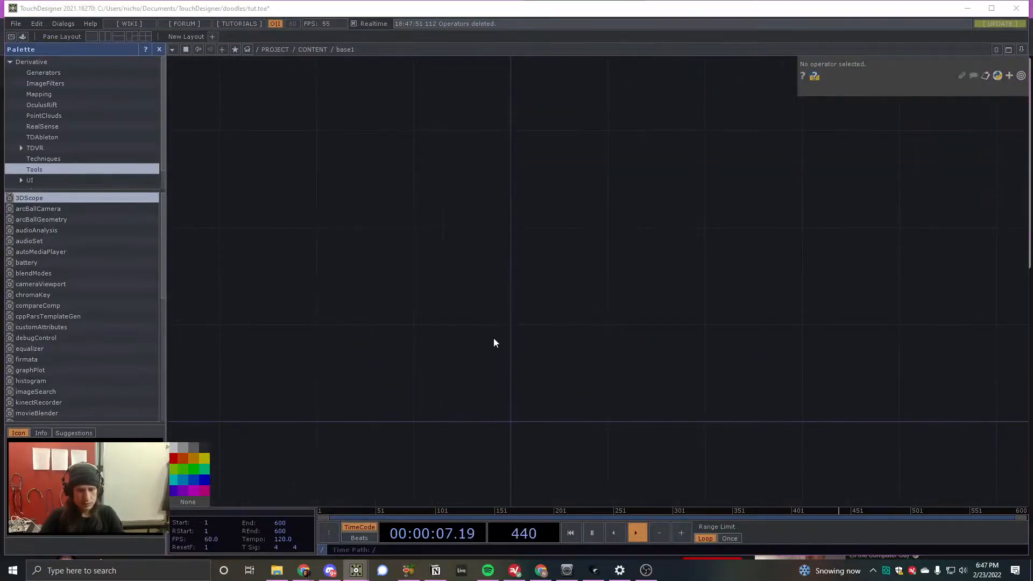
# - Create a Text SOP in the empty network and check its geometry in the node viewer
pyautogui.press('Tab')
pyautogui.click(408, 208)
pyautogui.write('tex')
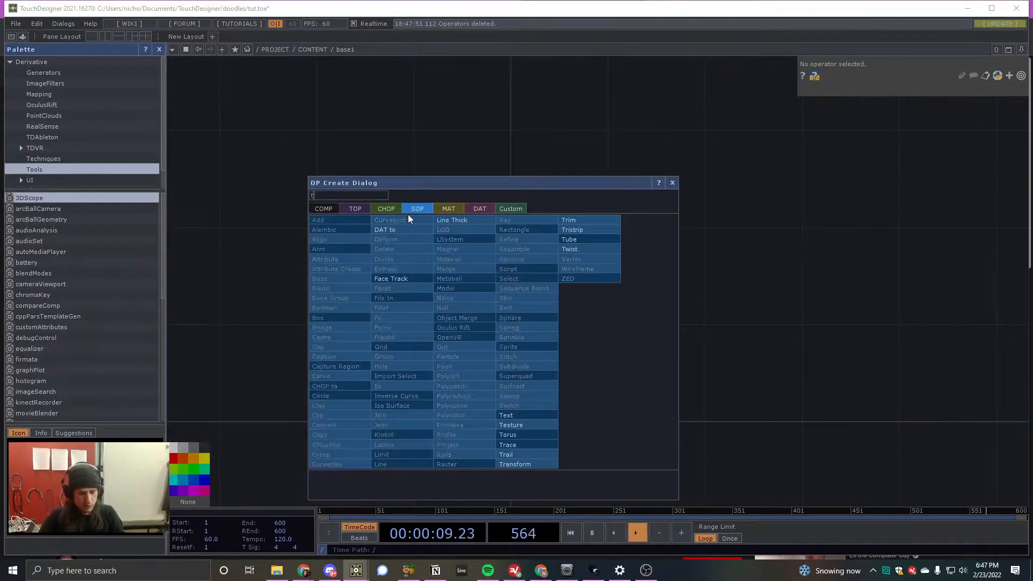
pyautogui.click(521, 418)
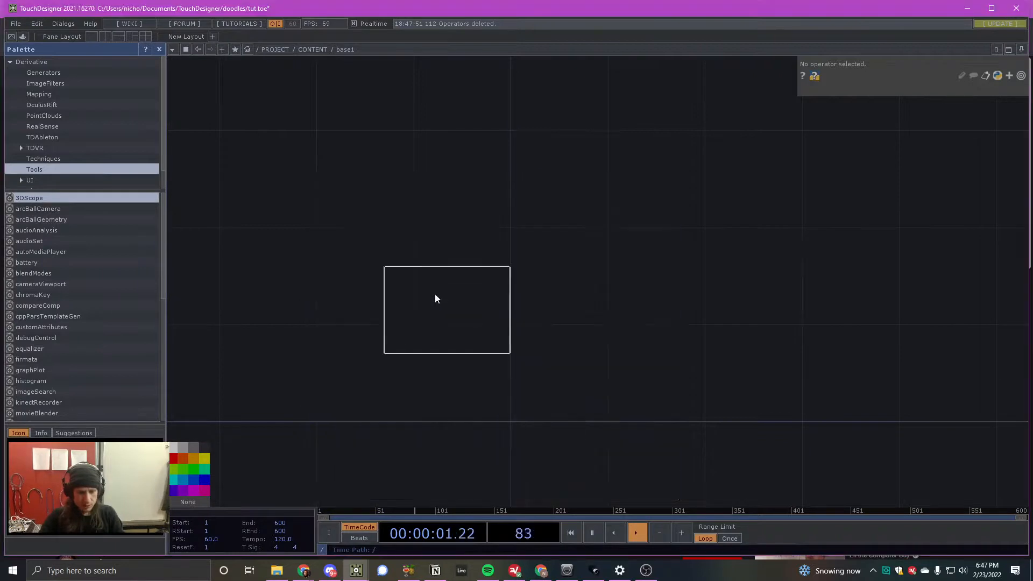
pyautogui.click(424, 280)
pyautogui.moveTo(424, 280); pyautogui.dragTo(601, 330)
pyautogui.scroll(5, 609, 355)
pyautogui.click(662, 386)
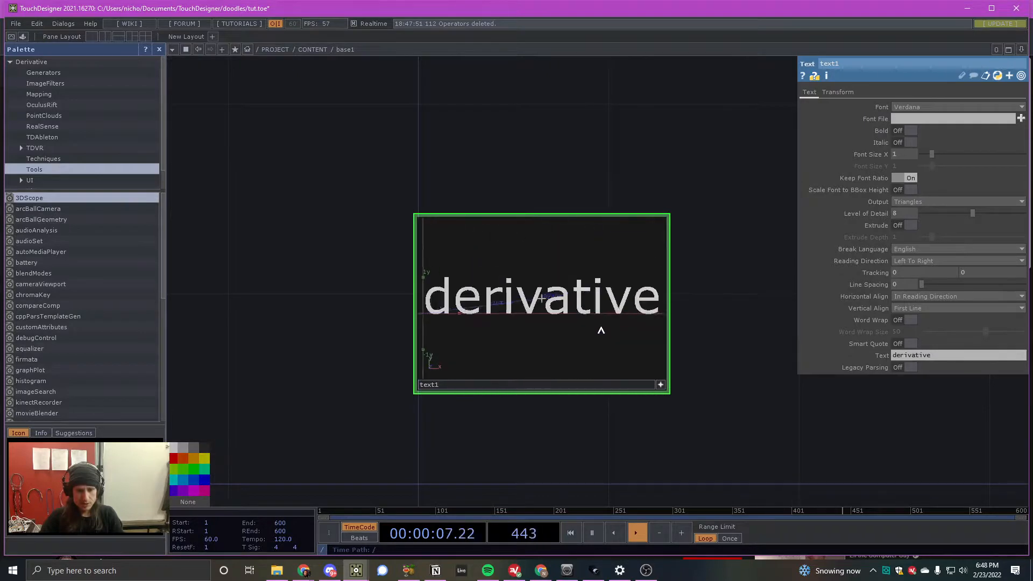
pyautogui.click(660, 384)
# - Replace the Text SOP's default text with "ayyee"
pyautogui.scroll(-4, 586, 346)
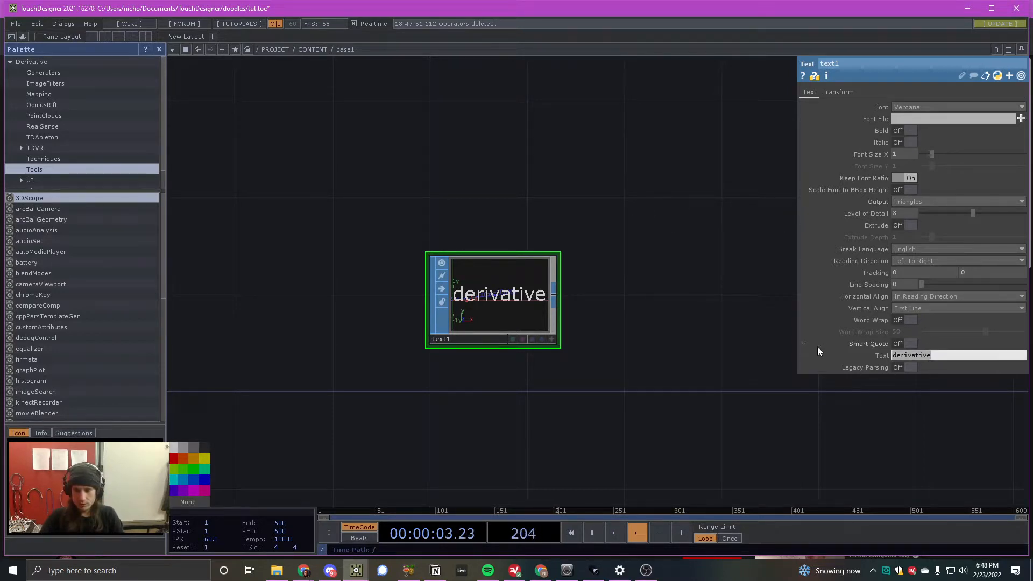
pyautogui.write('aayyee')
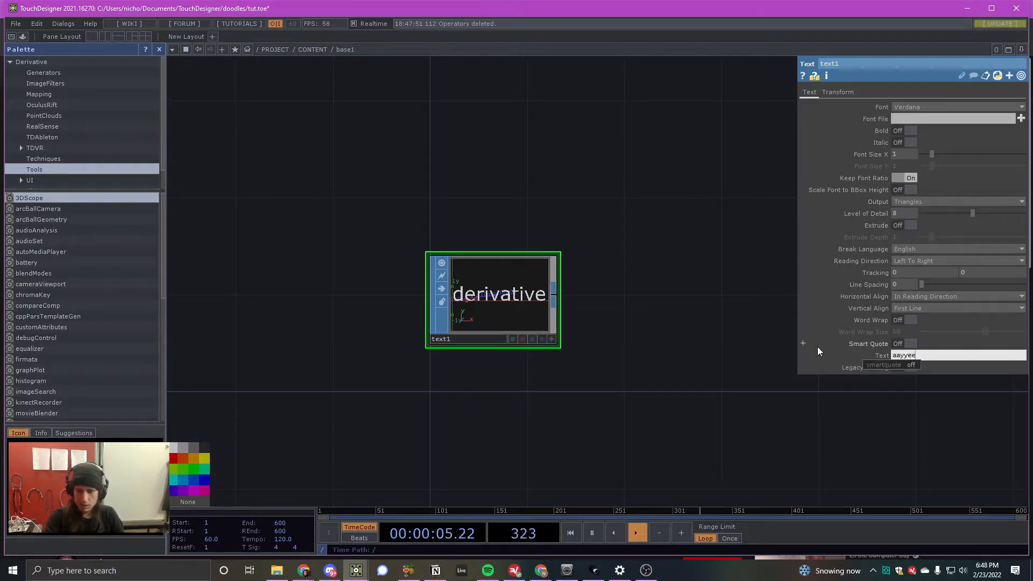
pyautogui.press('BackSpace')
pyautogui.press('BackSpace')
pyautogui.press('BackSpace')
pyautogui.press('BackSpace')
pyautogui.press('BackSpace')
pyautogui.write('yyee')
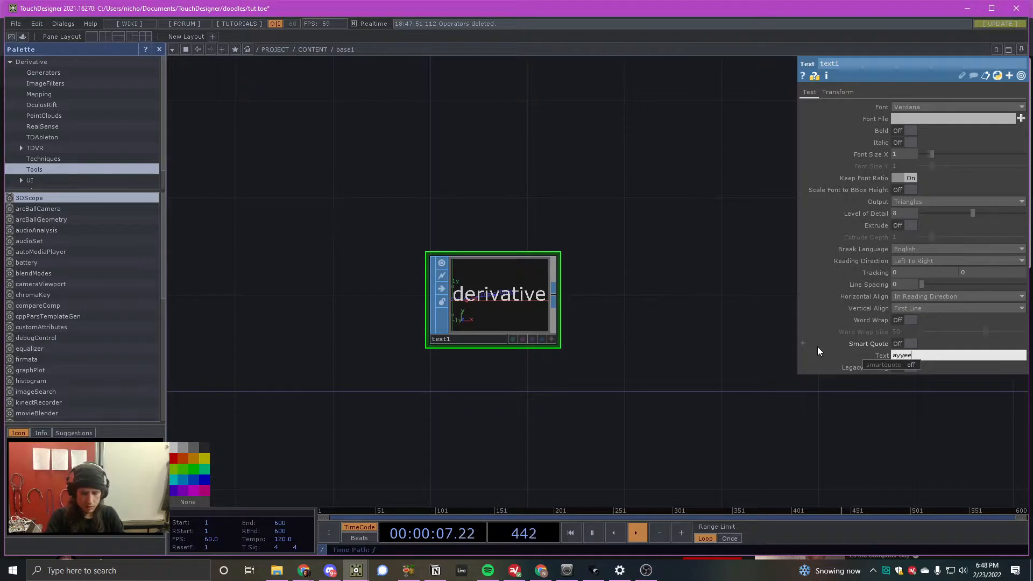
pyautogui.press('Return')
# - Set the Text SOP's horizontal alignment to Center
pyautogui.scroll(-2, 392, 295)
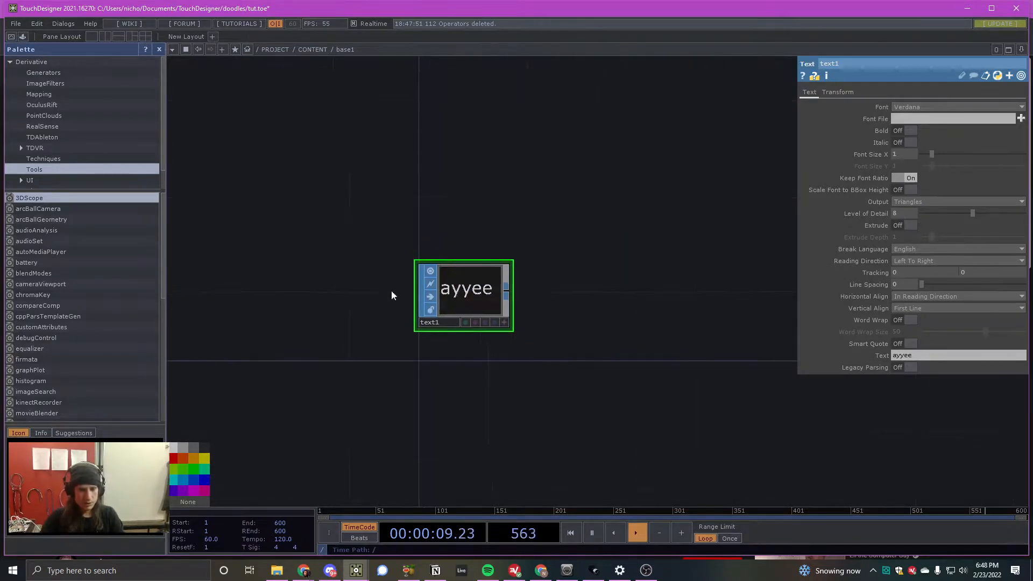
pyautogui.scroll(3, 392, 293)
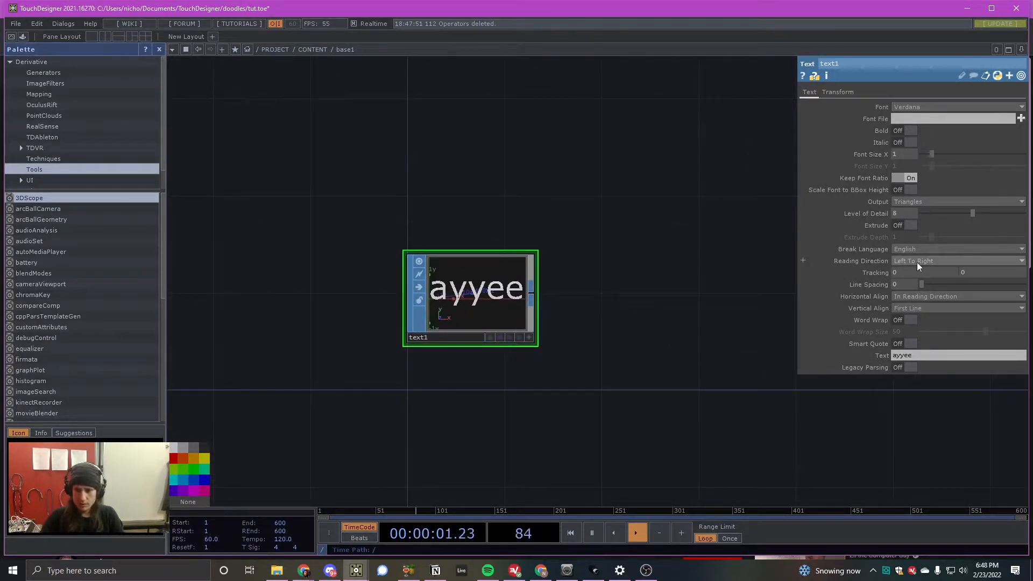
pyautogui.click(930, 296)
pyautogui.click(935, 324)
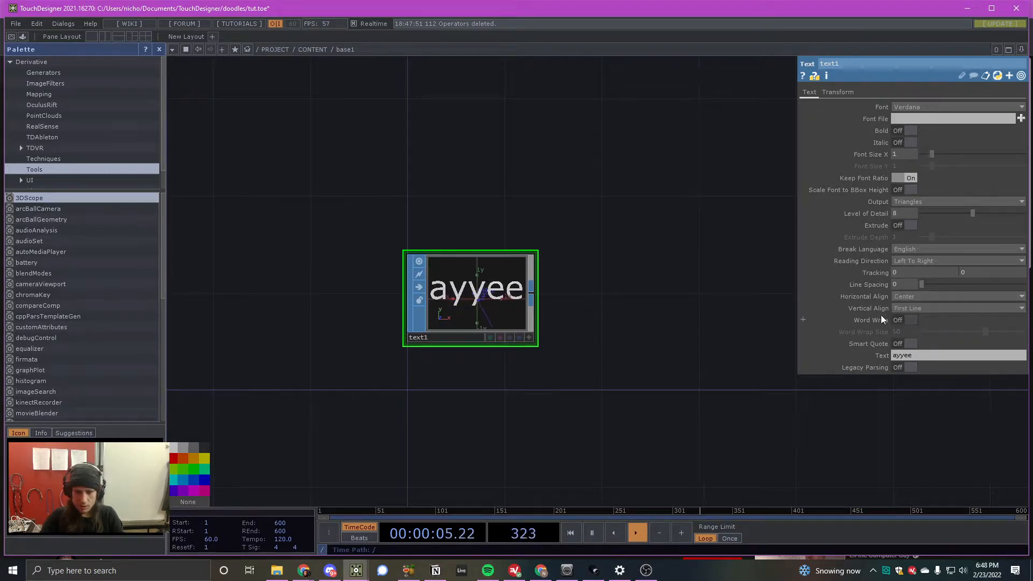
# - Add an Extrude SOP connected to the Text SOP's output
pyautogui.scroll(4, 576, 279)
pyautogui.scroll(-4, 368, 281)
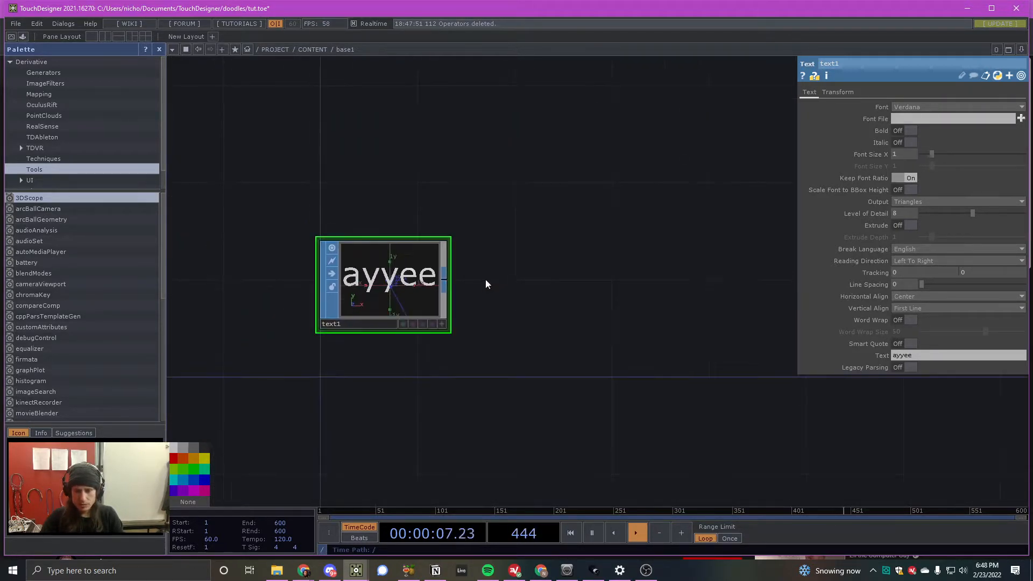
pyautogui.press('Tab')
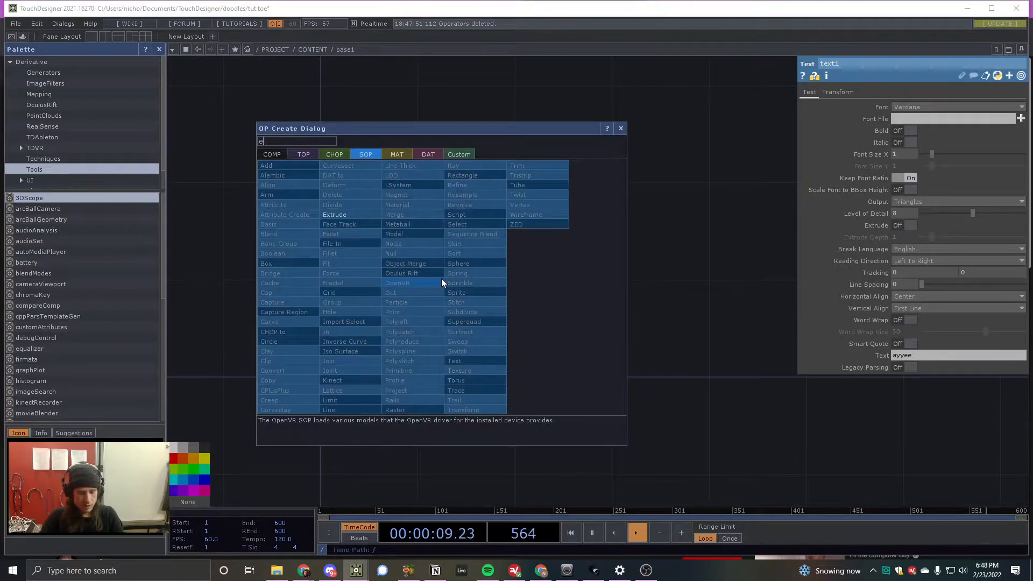
pyautogui.click(339, 214)
pyautogui.click(531, 291)
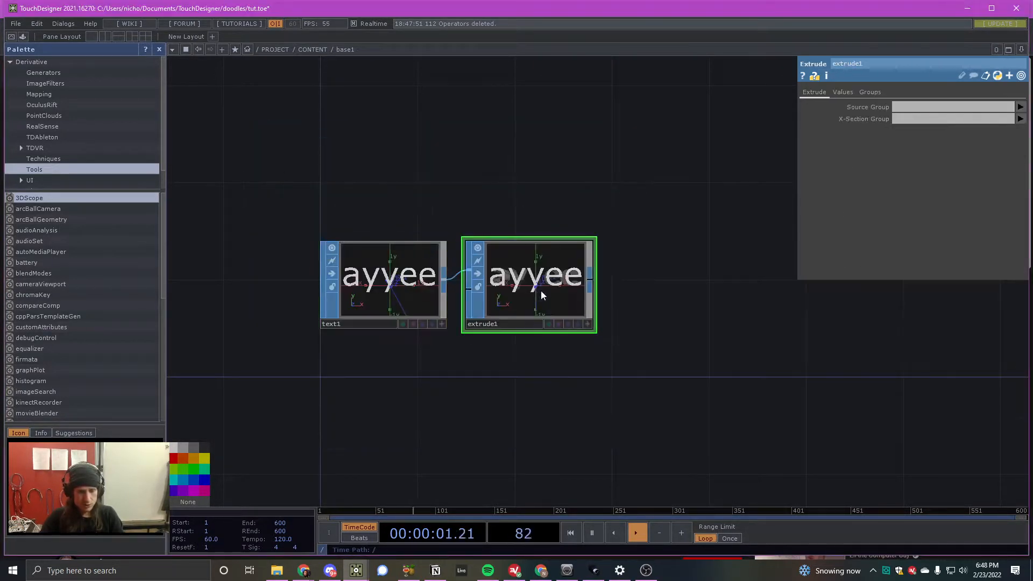
# - View the extruded text at an angle in its node viewer and set the extrusion's Depth Scale to .16
pyautogui.moveTo(541, 289); pyautogui.dragTo(524, 339)
pyautogui.scroll(4, 572, 289)
pyautogui.click(686, 395)
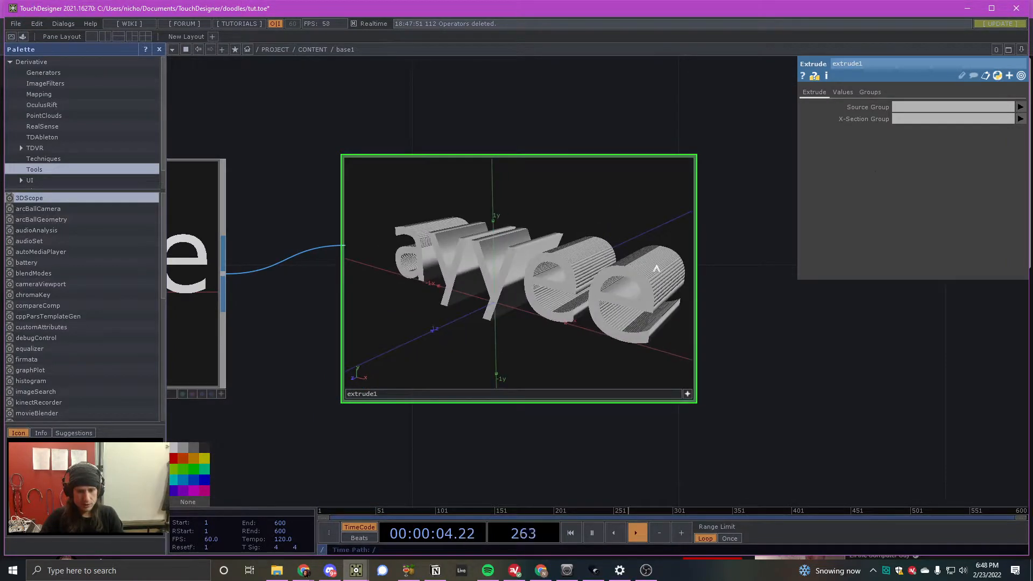
pyautogui.click(841, 93)
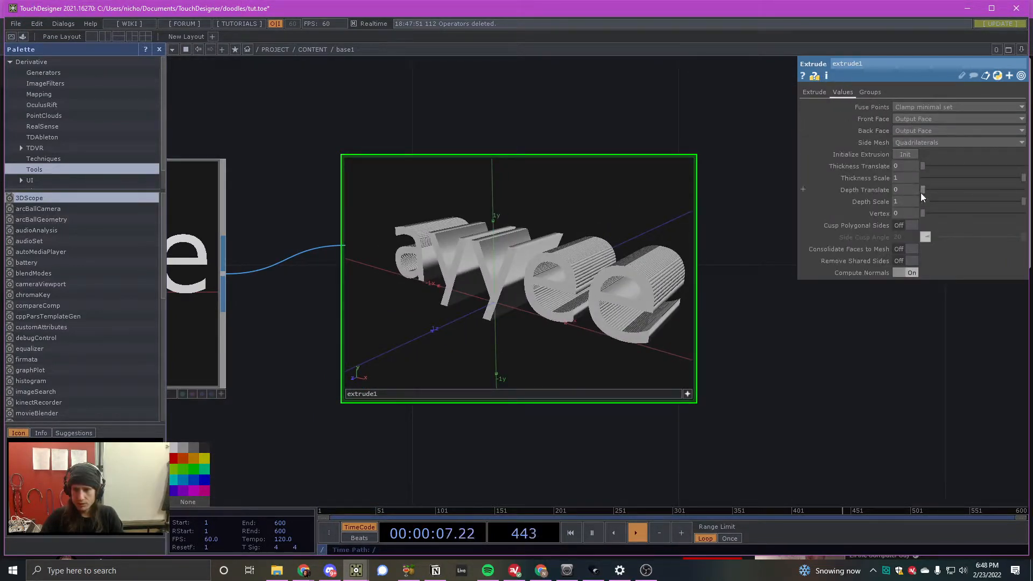
pyautogui.click(896, 201)
pyautogui.write('.16')
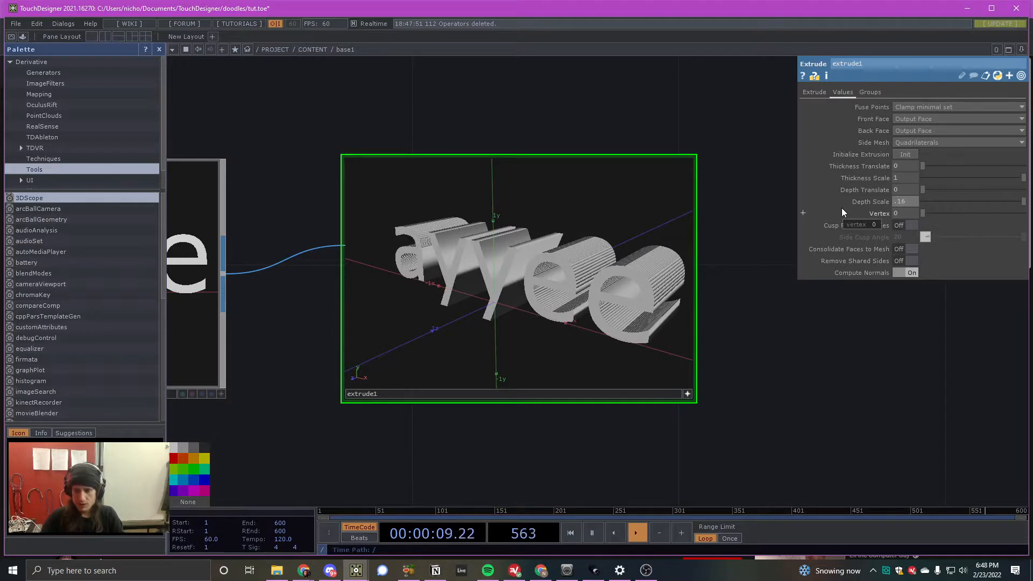
pyautogui.press('Return')
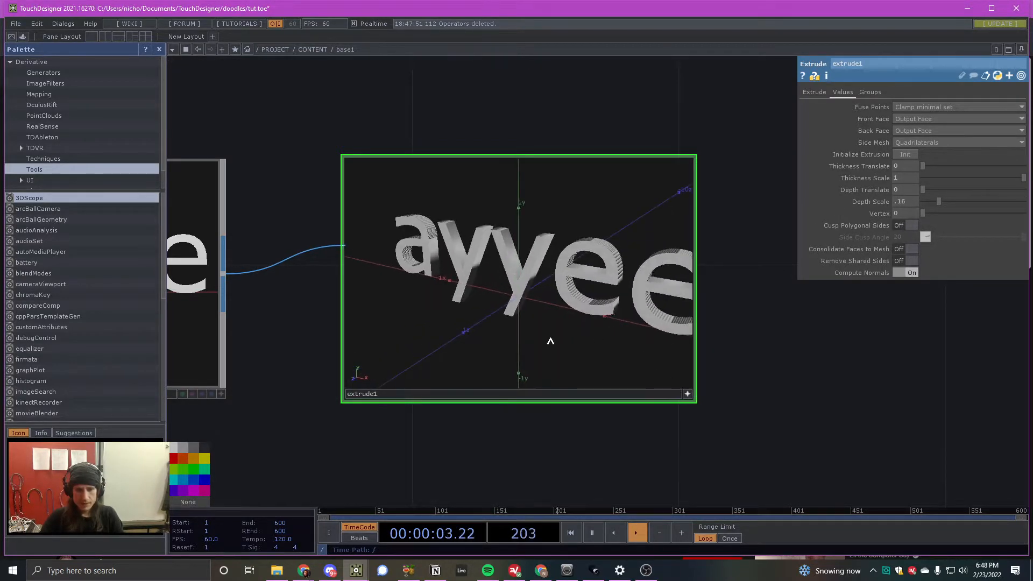
# - Add a Sprinkle SOP connected to the Extrude SOP's output
pyautogui.scroll(-3, 377, 372)
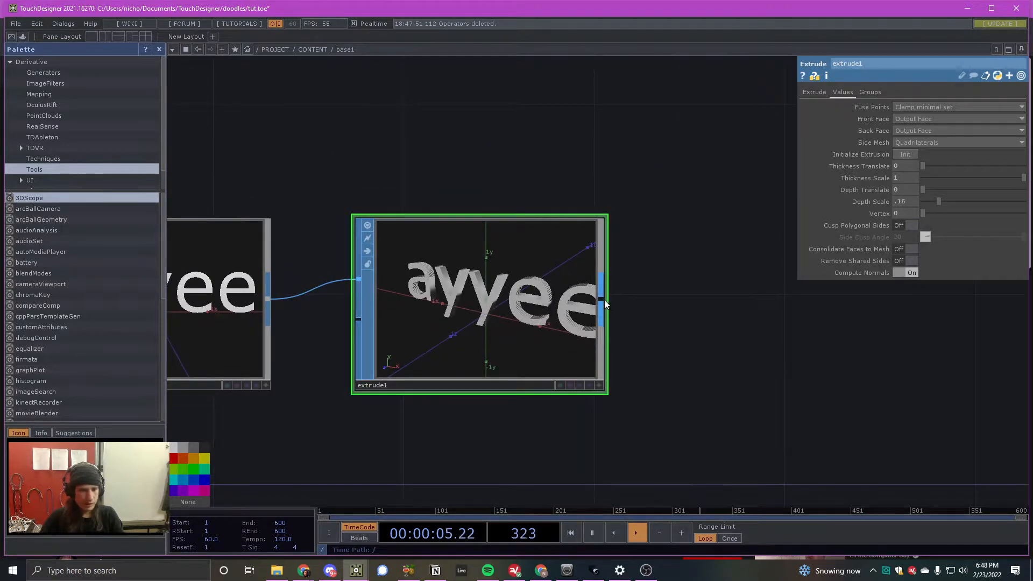
pyautogui.press('Tab')
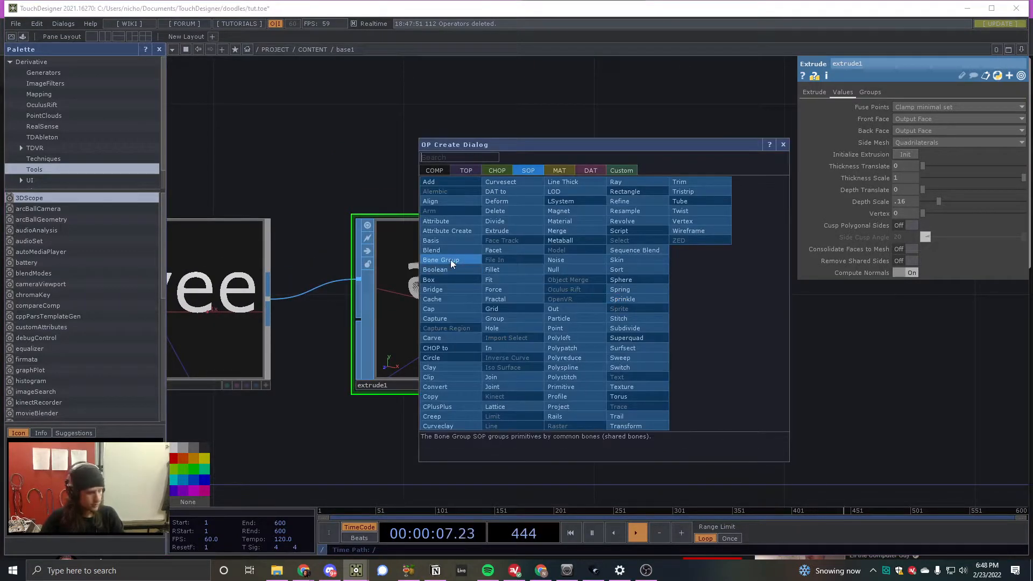
pyautogui.click(566, 269)
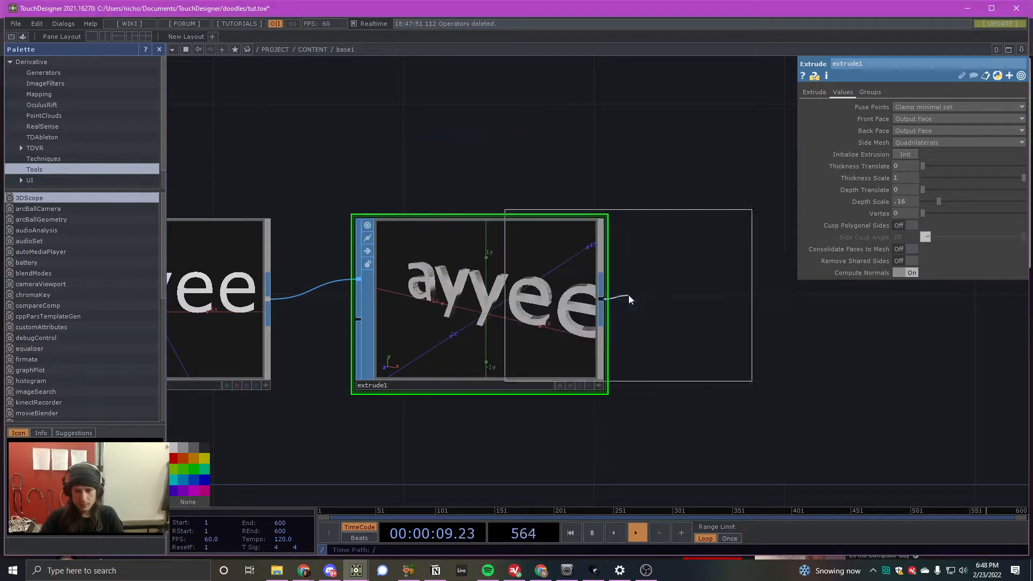
pyautogui.click(780, 306)
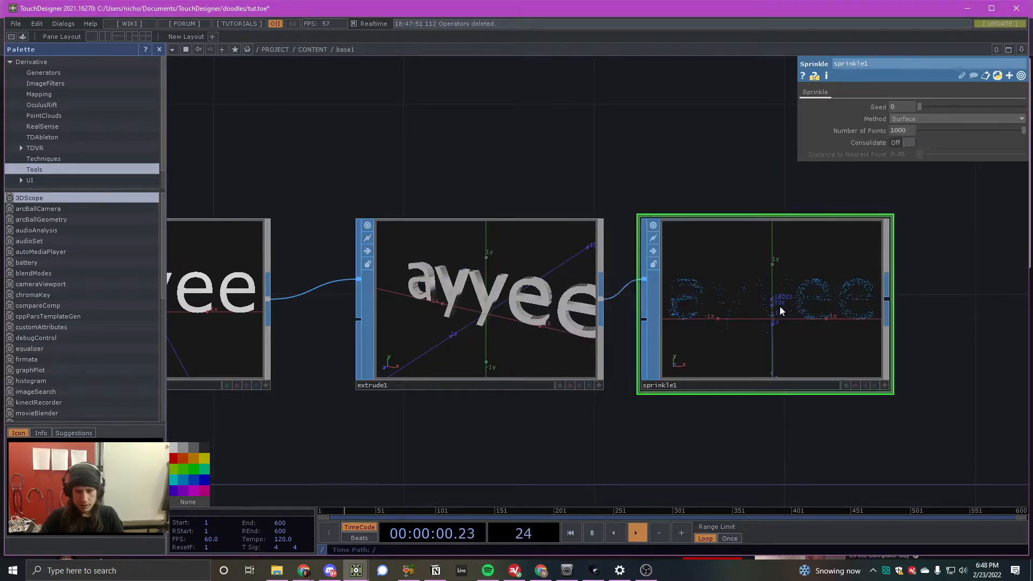
# - Show the extruded text as a wireframe in the Extrude node's viewer and inspect its mesh
pyautogui.click(599, 386)
pyautogui.moveTo(560, 348); pyautogui.dragTo(563, 347)
pyautogui.moveTo(574, 311)
pyautogui.mouseDown()
pyautogui.moveTo(562, 285)
pyautogui.moveTo(532, 327)
pyautogui.moveTo(555, 312)
pyautogui.mouseUp()
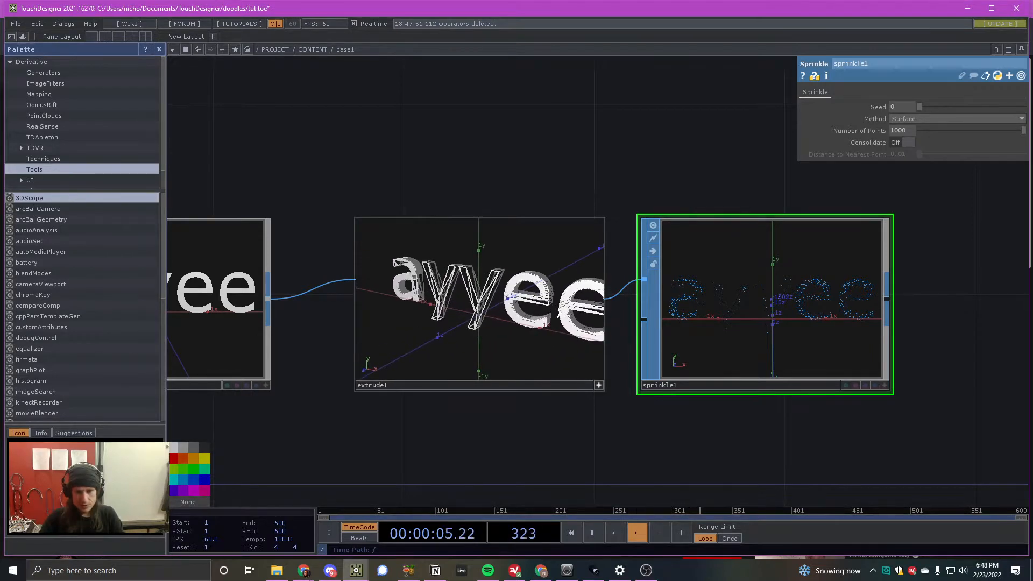
pyautogui.click(599, 385)
# - Set the Sprinkle SOP's method to Volume and move its node slightly farther from the Extrude node
pyautogui.scroll(-2, 535, 360)
pyautogui.scroll(3, 705, 329)
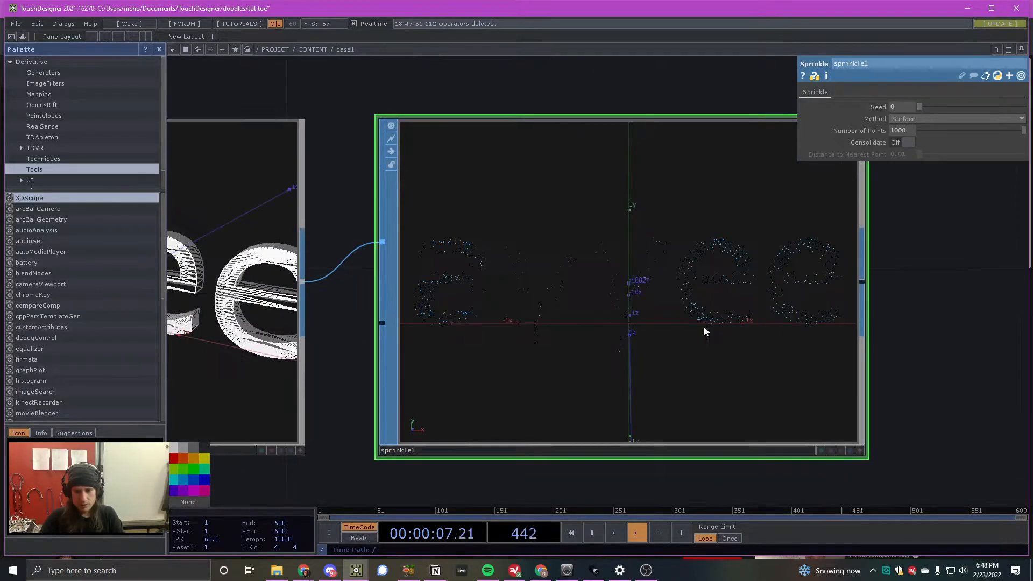
pyautogui.scroll(-2, 622, 295)
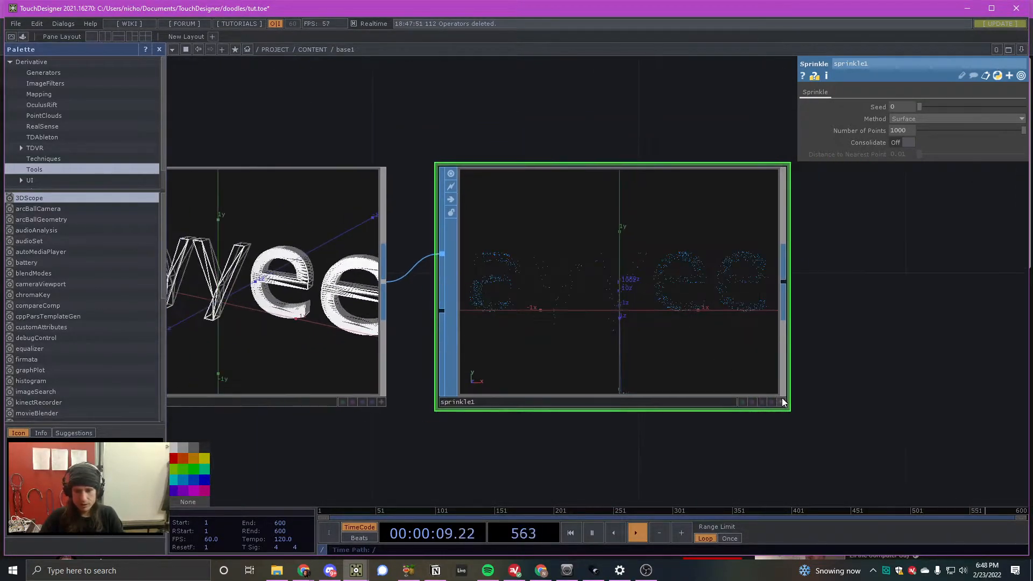
pyautogui.click(932, 119)
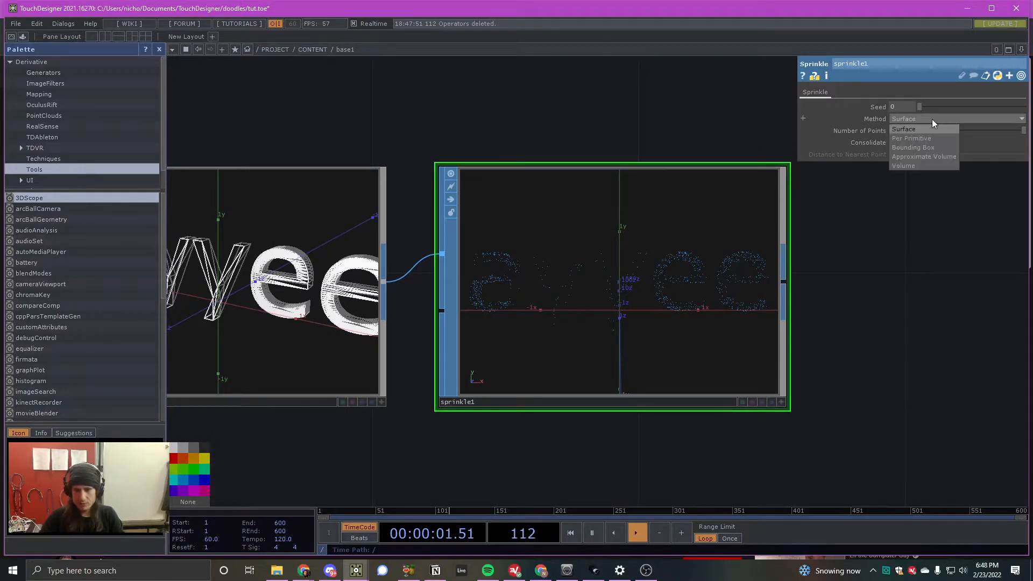
pyautogui.click(926, 165)
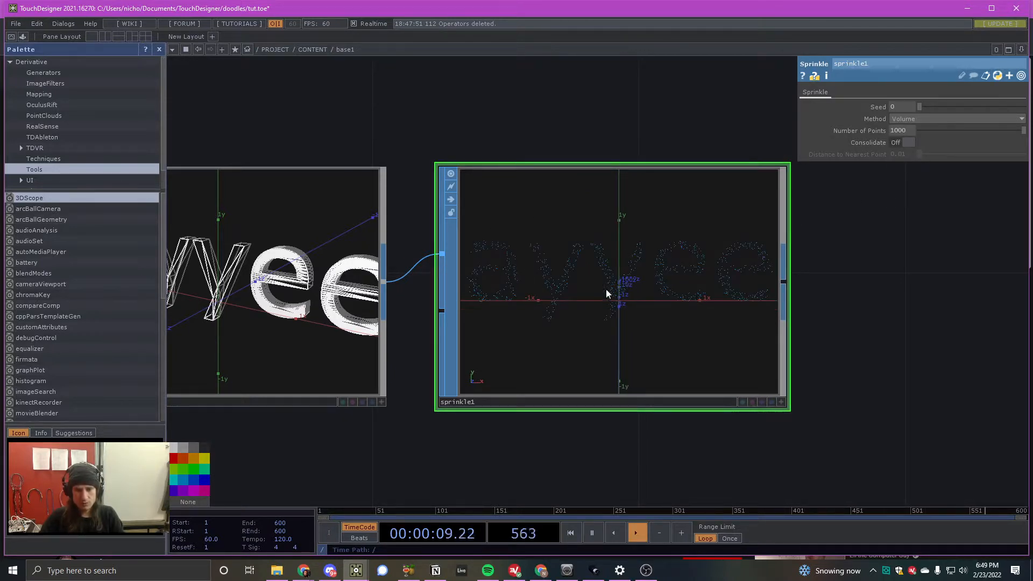
pyautogui.scroll(-5, 512, 263)
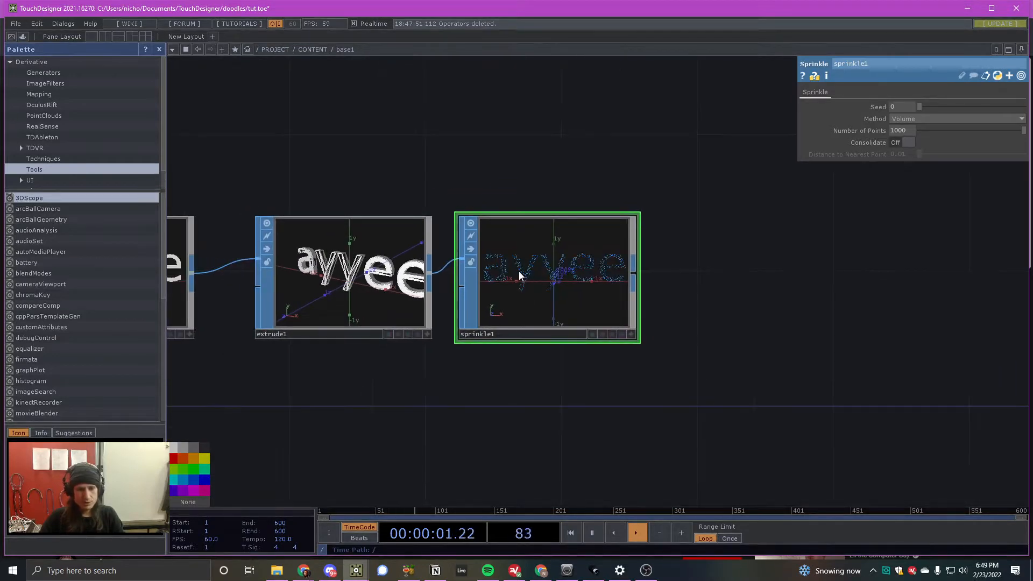
pyautogui.moveTo(518, 271); pyautogui.dragTo(541, 275)
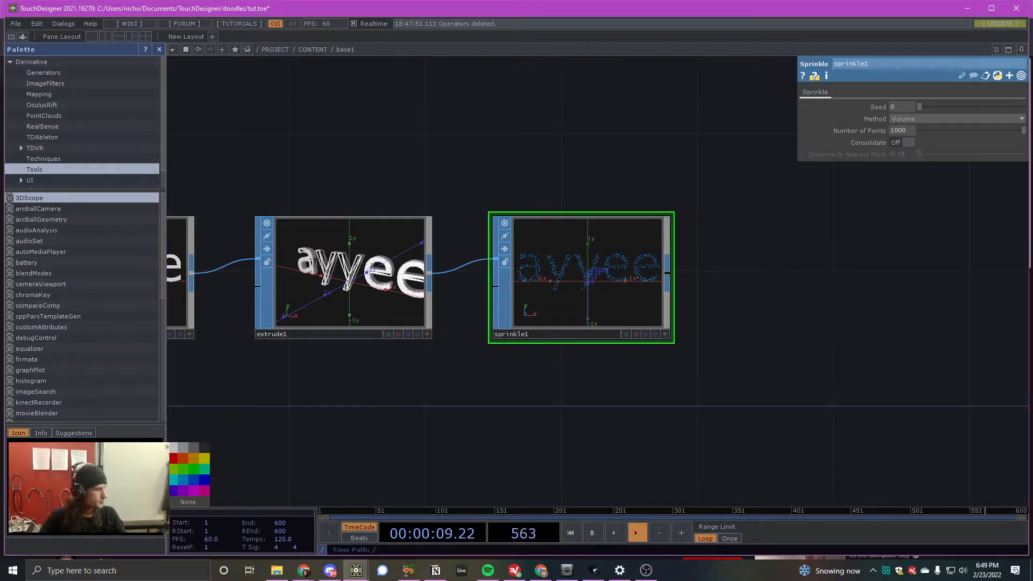
# - Add a Null SOP connected to the Sprinkle SOP's output
pyautogui.press('Tab')
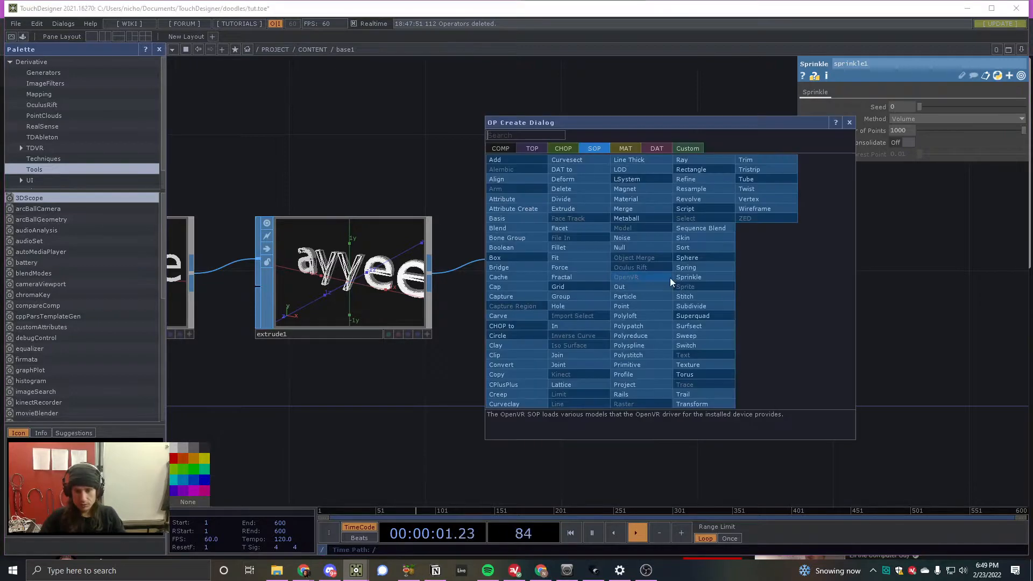
pyautogui.click(639, 249)
pyautogui.click(851, 282)
pyautogui.moveTo(844, 286); pyautogui.dragTo(810, 285)
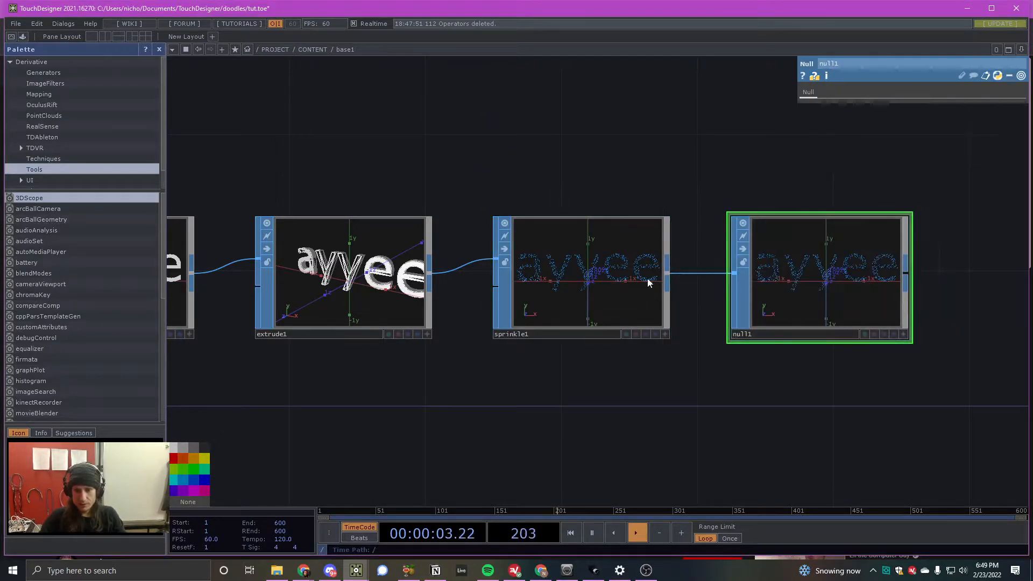
# - Add a SOP to CHOP that converts the Null SOP's scattered points, placed beside that Null
pyautogui.scroll(-3, 877, 279)
pyautogui.scroll(2, 877, 278)
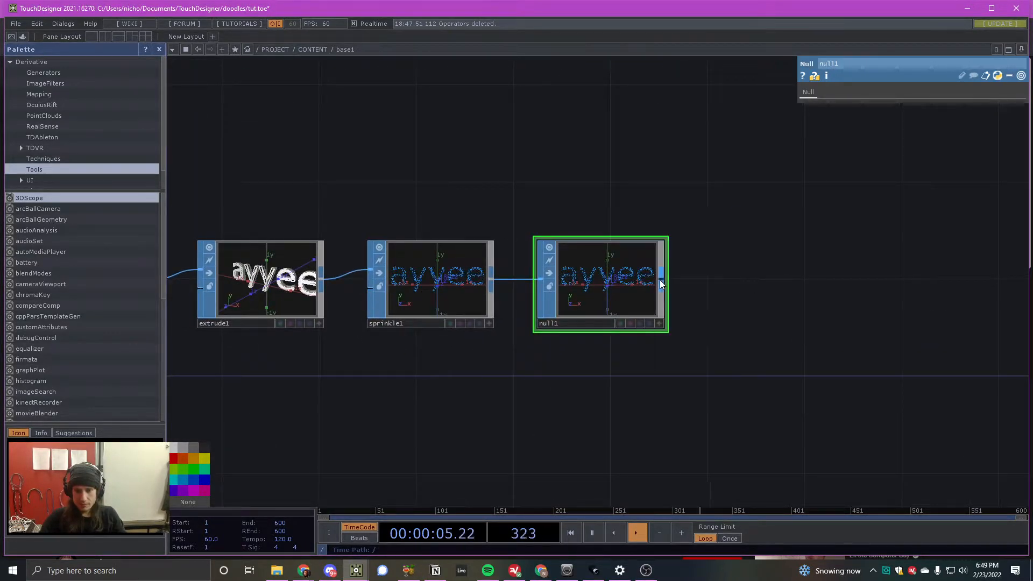
pyautogui.press('Tab')
pyautogui.click(546, 153)
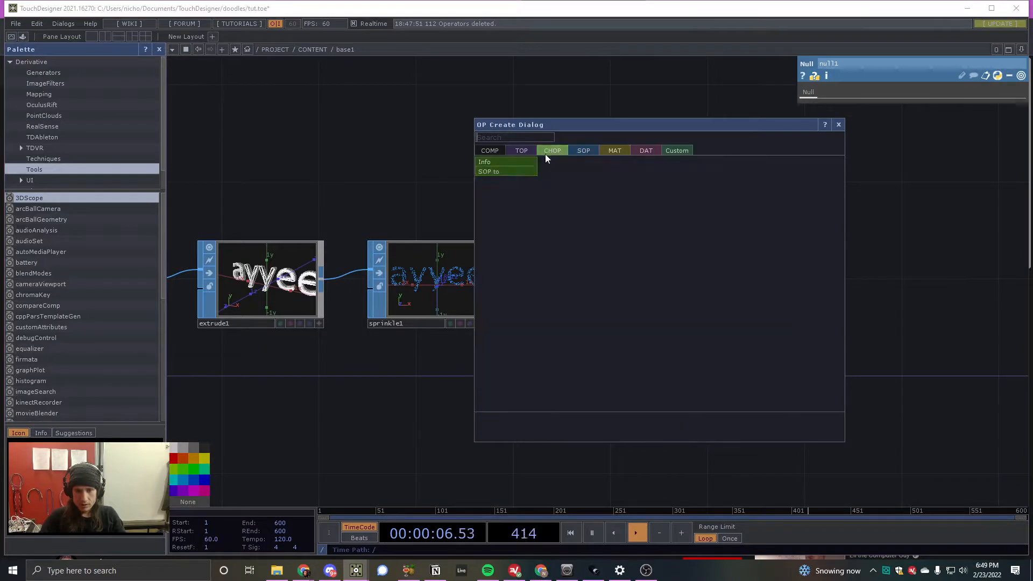
pyautogui.click(520, 171)
pyautogui.click(770, 280)
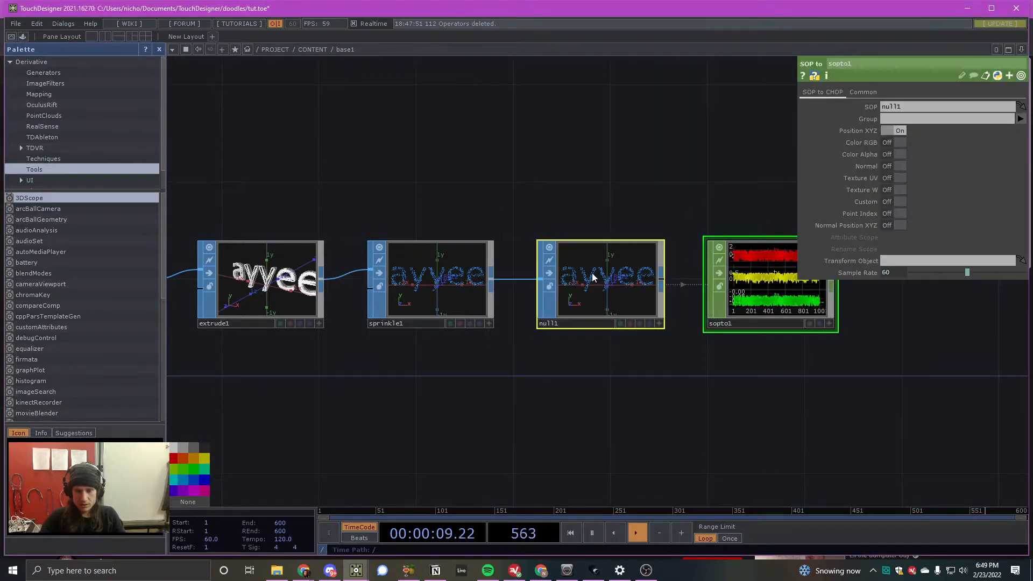
# - Add a Null CHOP connected to the SOP to CHOP's output, leaving a wide gap between the two nodes
pyautogui.scroll(6, 592, 278)
pyautogui.scroll(-7, 399, 267)
pyautogui.scroll(2, 573, 280)
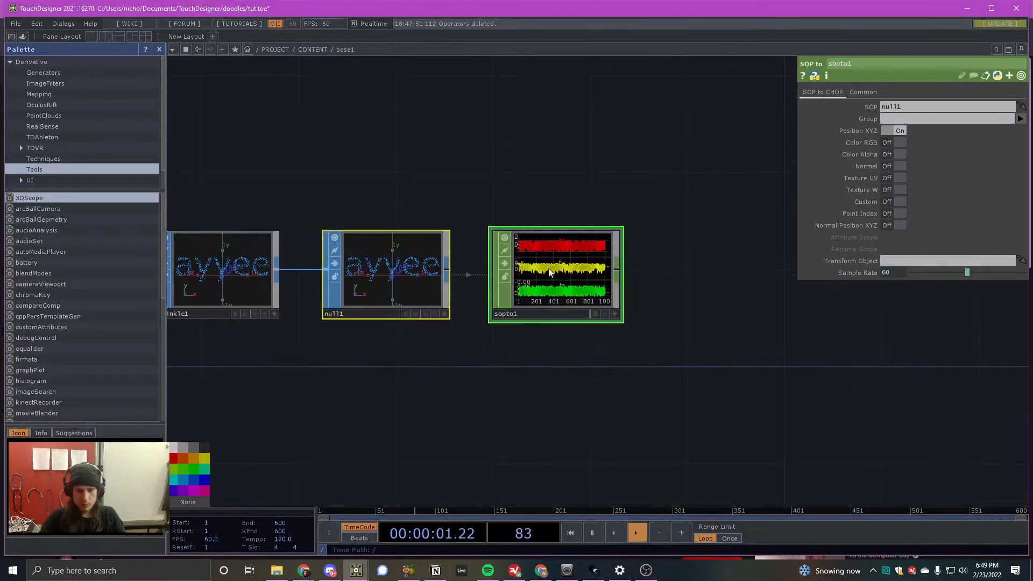
pyautogui.rightClick(617, 271)
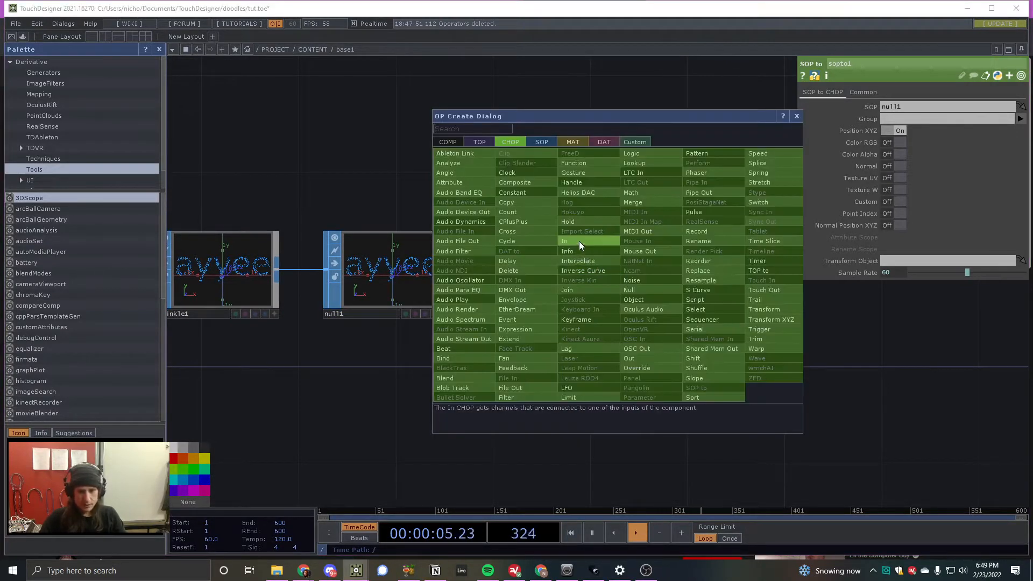
pyautogui.click(633, 290)
pyautogui.click(694, 281)
pyautogui.moveTo(679, 282); pyautogui.dragTo(823, 286)
# - Rename the Null CHOP as null_instancing
pyautogui.click(813, 313)
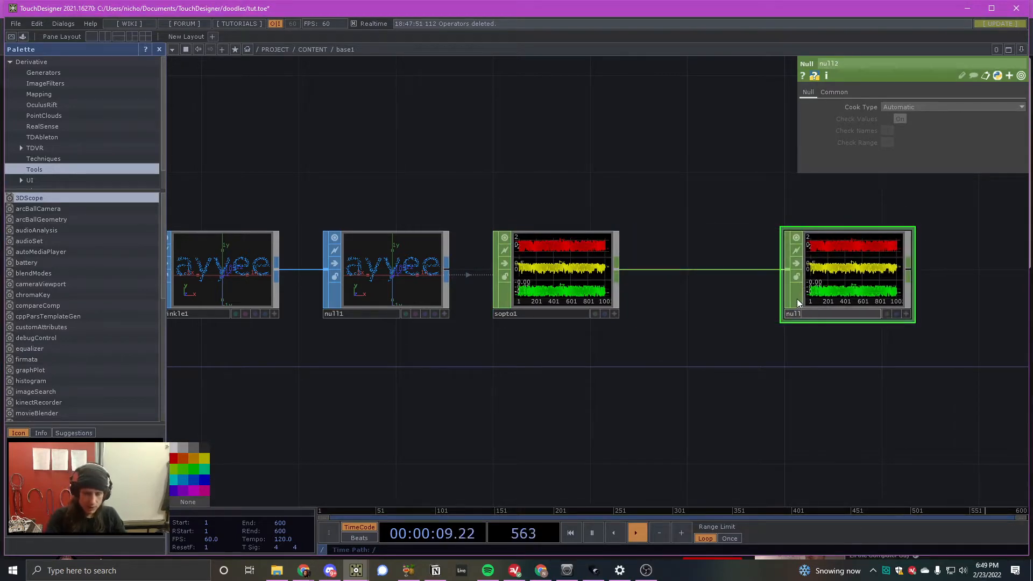
pyautogui.press('Return')
pyautogui.scroll(10, 404, 249)
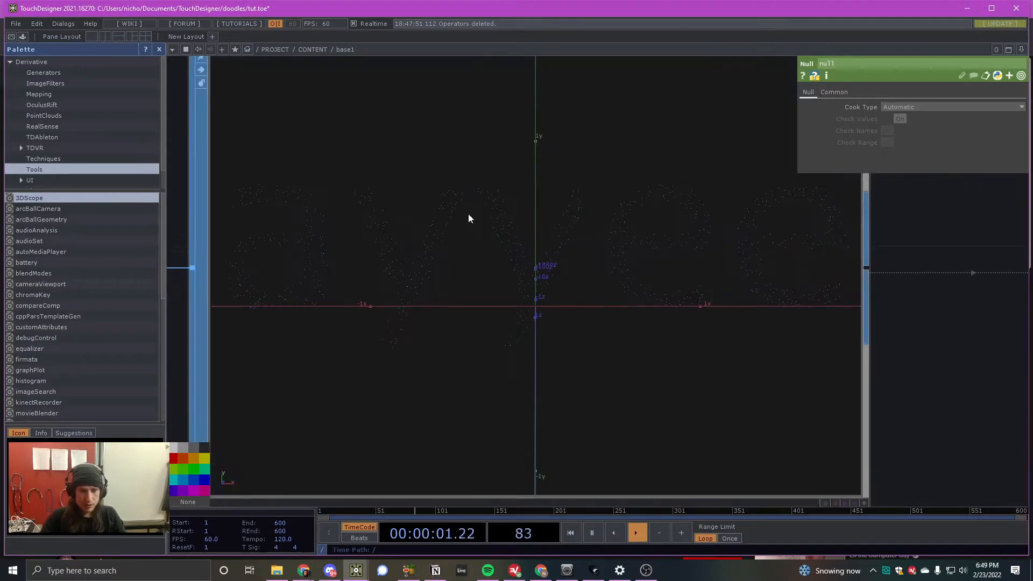
pyautogui.scroll(-5, 295, 212)
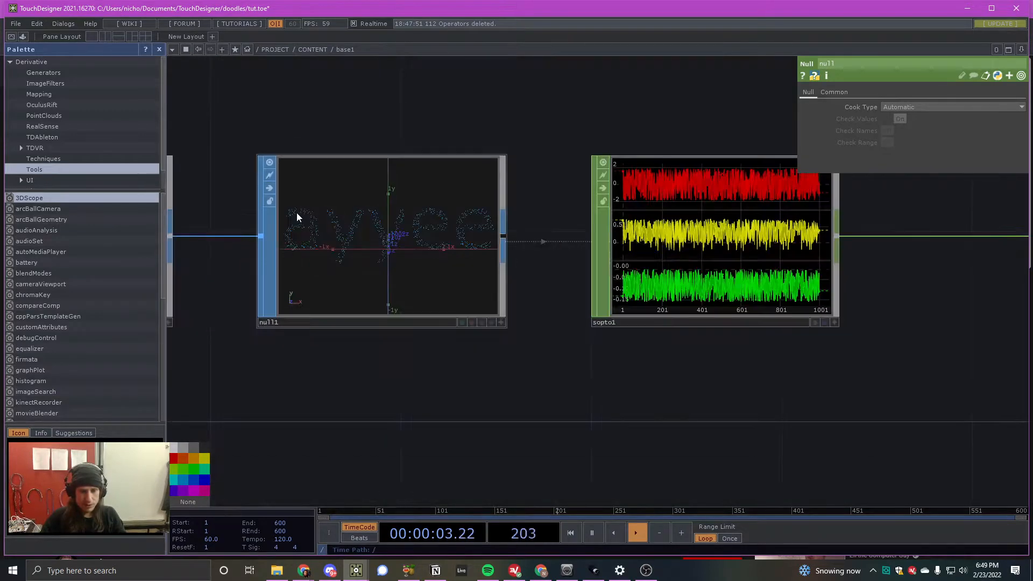
pyautogui.scroll(-3, 286, 212)
pyautogui.scroll(3, 667, 226)
pyautogui.scroll(1, 678, 246)
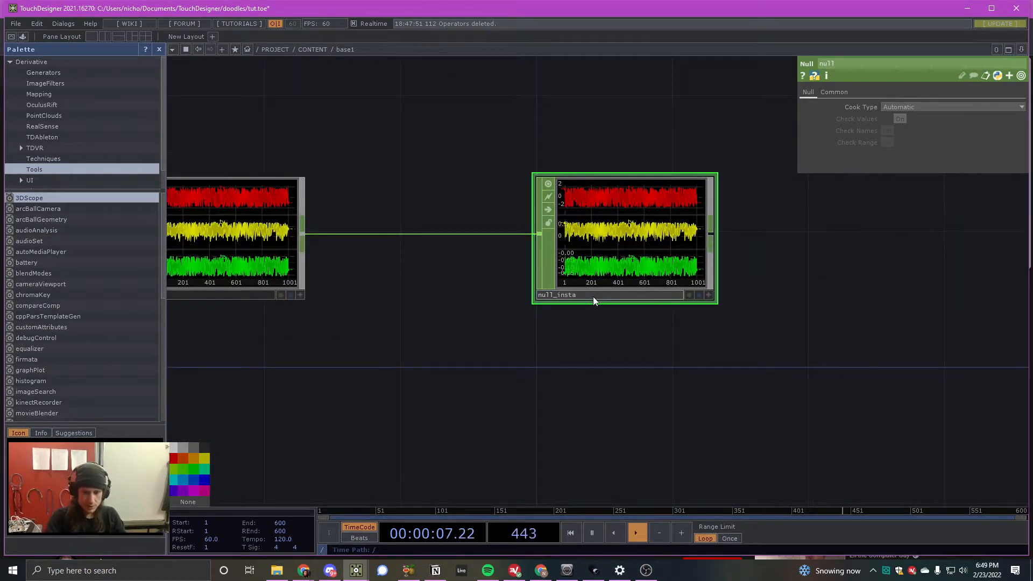
pyautogui.click(593, 296)
pyautogui.write('null_instancing')
pyautogui.press('Return')
# - Move the null_instancing node much farther from the SOP to CHOP to leave room for more operators
pyautogui.scroll(-3, 564, 328)
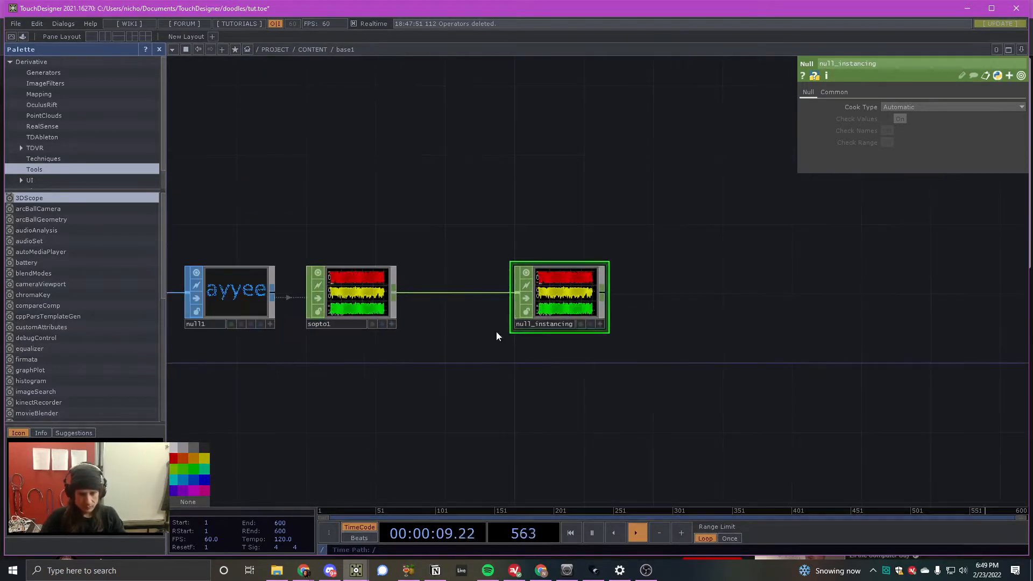
pyautogui.moveTo(581, 296); pyautogui.dragTo(824, 296)
pyautogui.scroll(-4, 653, 311)
pyautogui.moveTo(654, 311); pyautogui.dragTo(790, 307)
pyautogui.scroll(5, 768, 295)
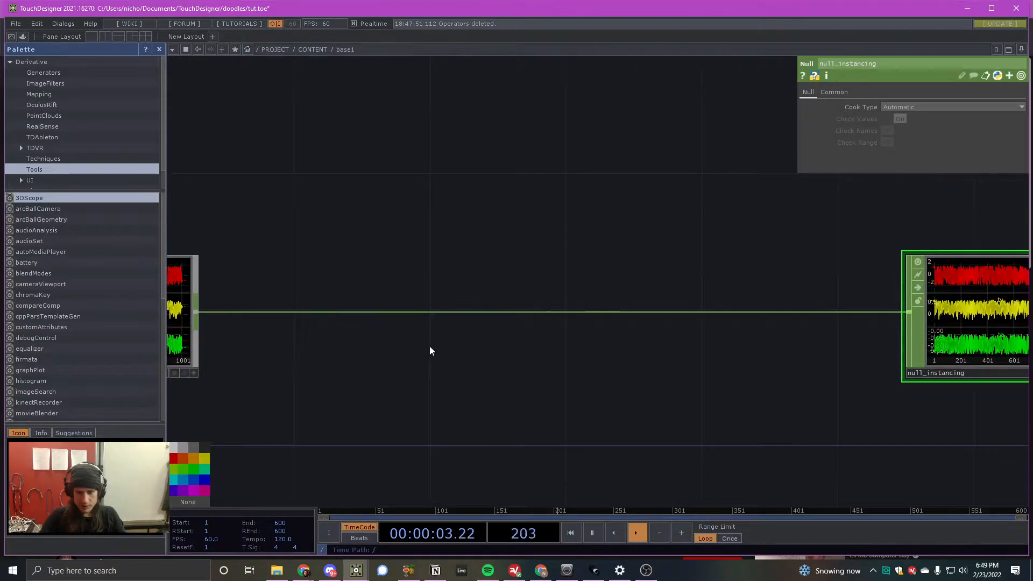
pyautogui.scroll(-4, 430, 351)
pyautogui.scroll(2, 661, 281)
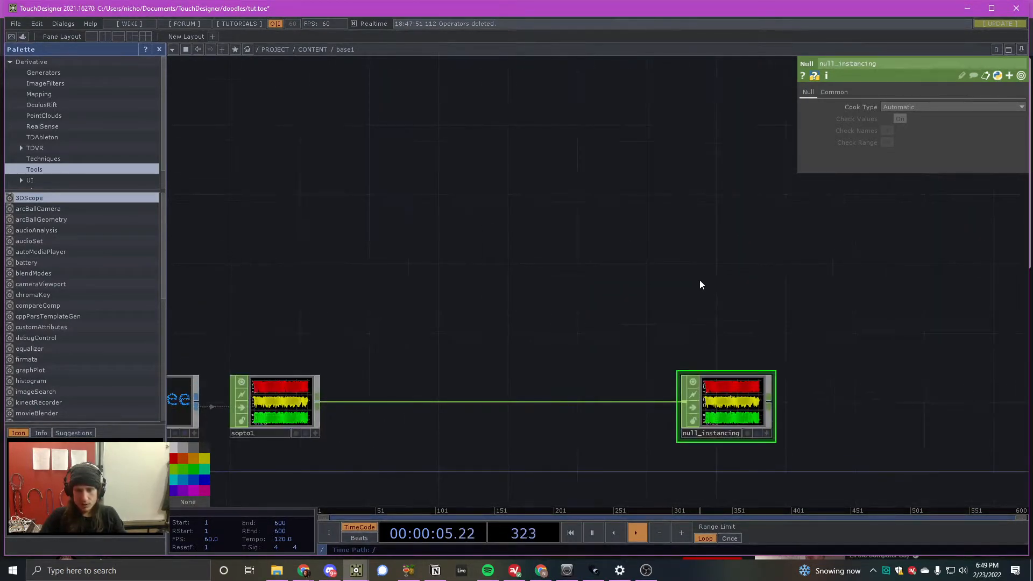
# - Add a Sphere SOP in the empty area above the wire leading to null_instancing
pyautogui.press('Tab')
pyautogui.click(624, 151)
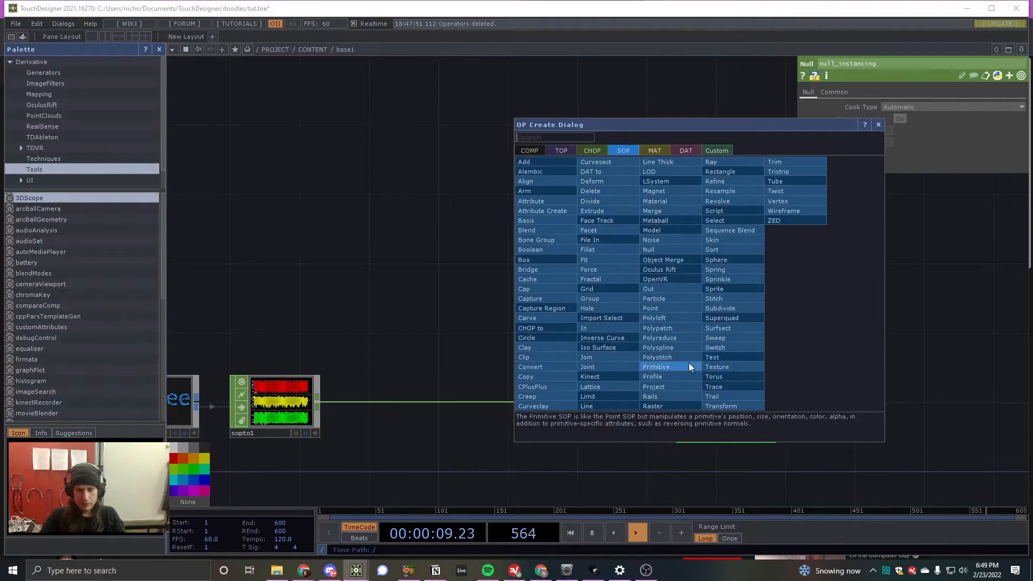
pyautogui.click(721, 260)
pyautogui.click(635, 264)
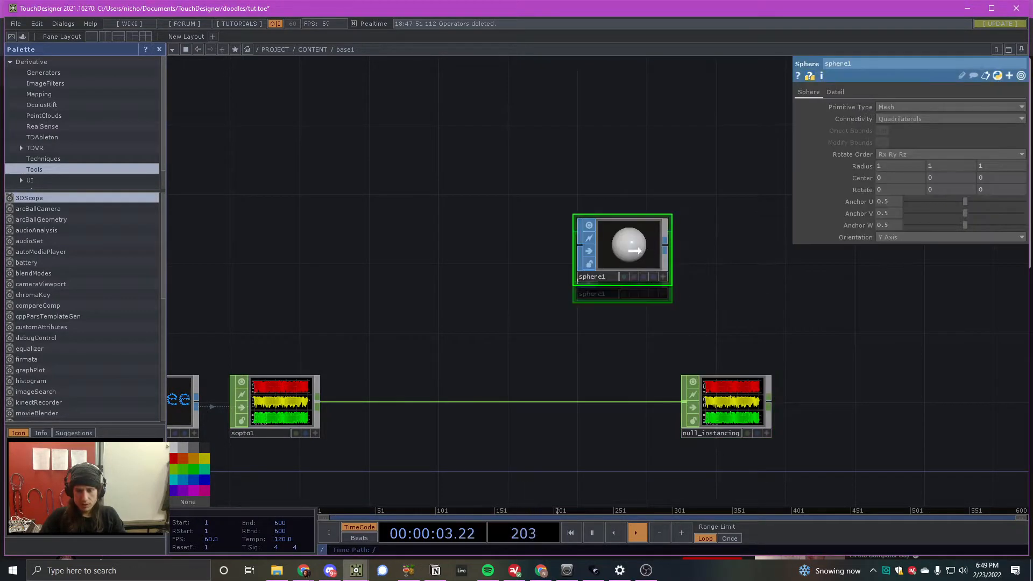
pyautogui.moveTo(635, 251); pyautogui.dragTo(591, 258)
# - Add a Transform SOP connected to the Sphere SOP's output and place it beside the sphere
pyautogui.rightClick(614, 260)
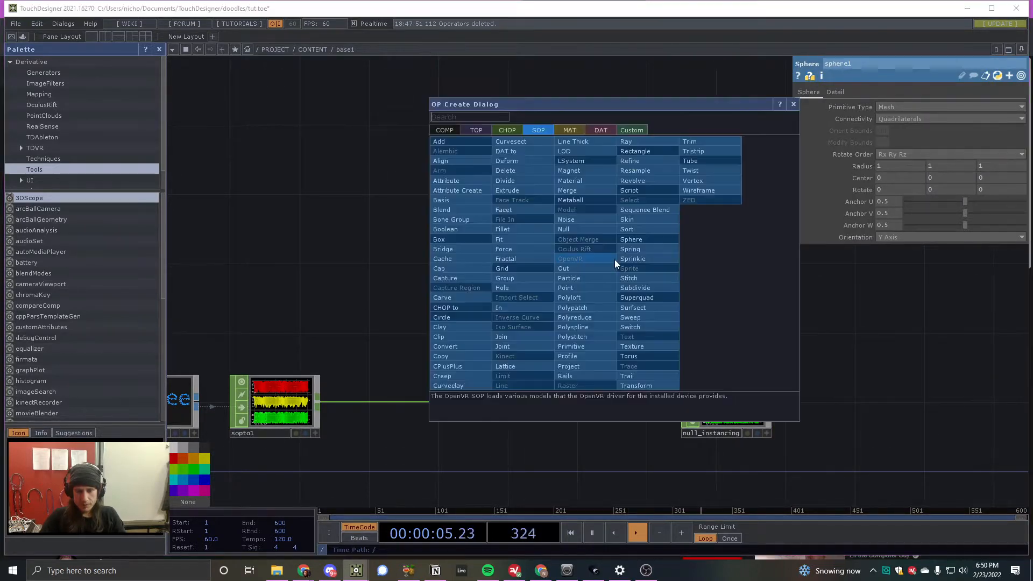
pyautogui.click(643, 385)
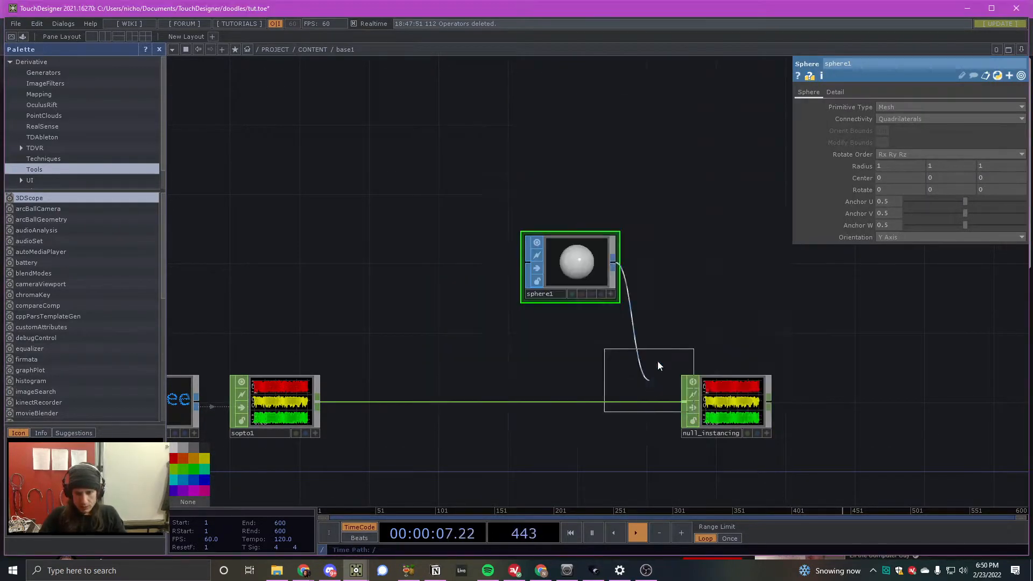
pyautogui.click(696, 273)
pyautogui.moveTo(795, 252); pyautogui.dragTo(563, 270)
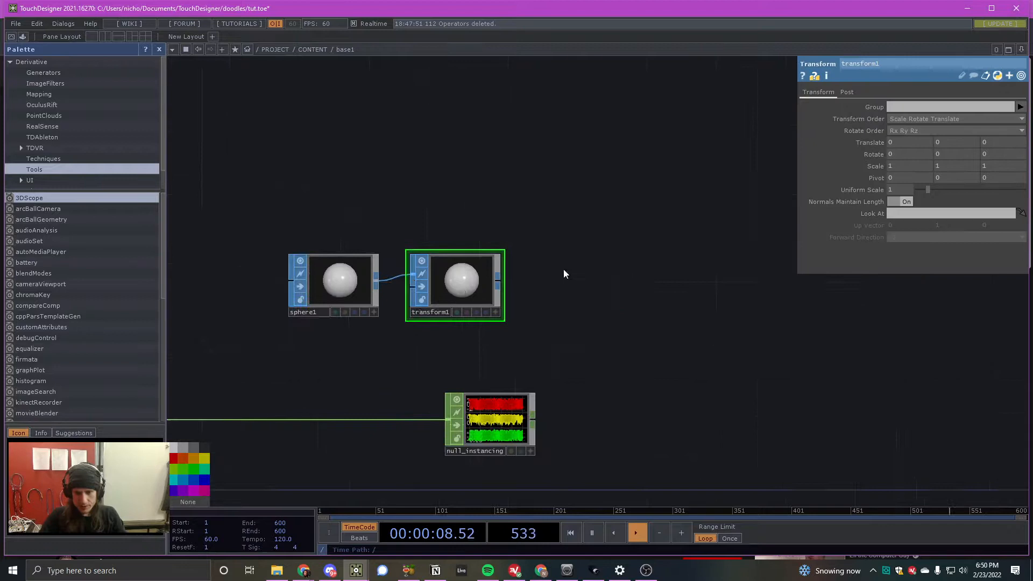
# - Add a Geometry COMP connected to the Transform SOP's output
pyautogui.rightClick(502, 281)
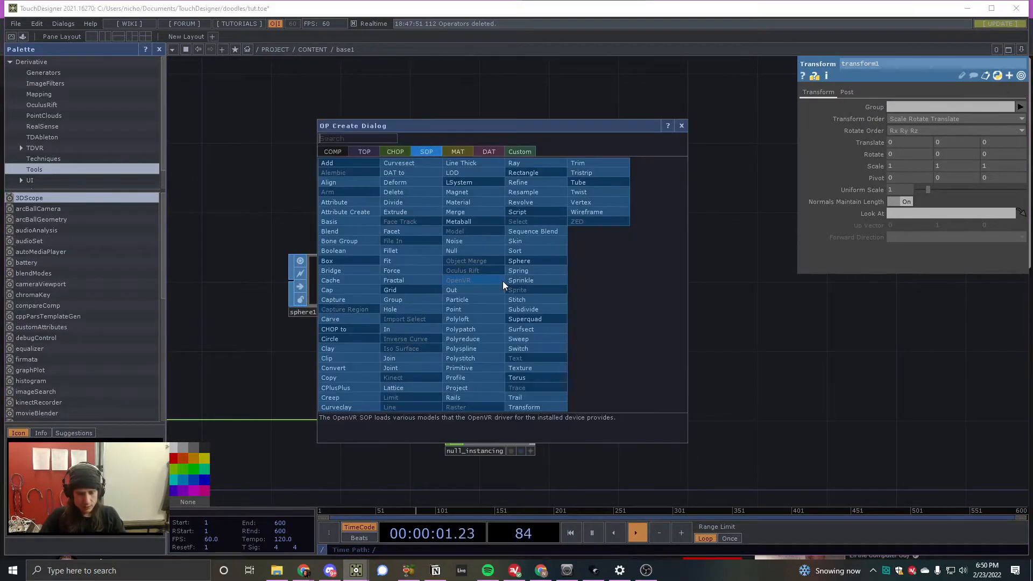
pyautogui.write('t')
pyautogui.click(327, 153)
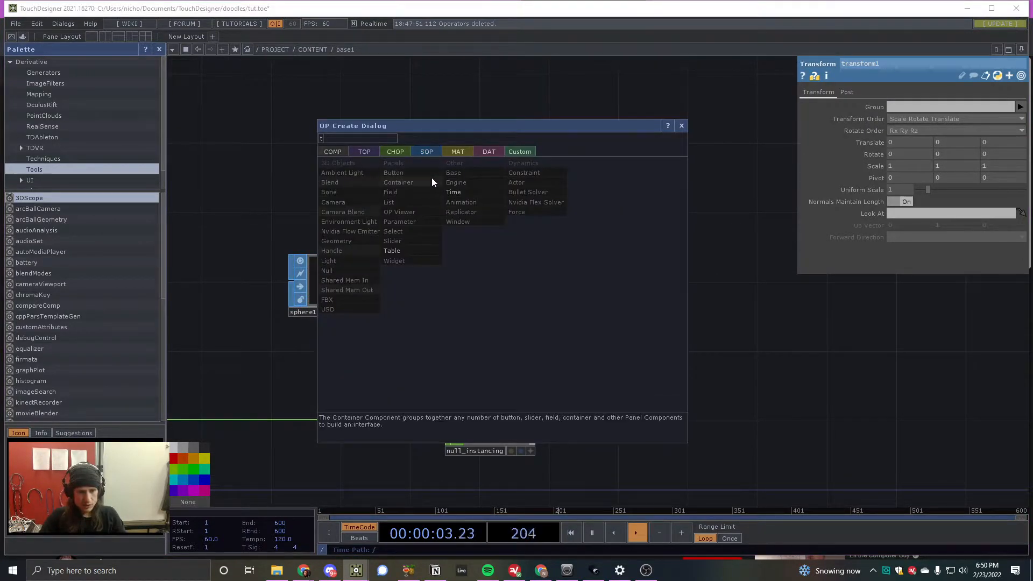
pyautogui.write('==g')
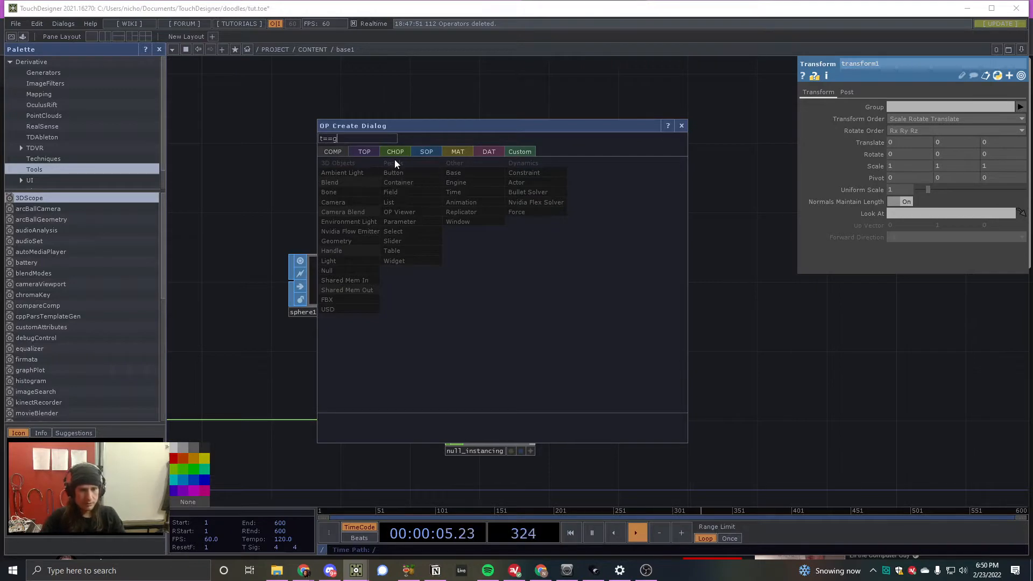
pyautogui.press('BackSpace')
pyautogui.press('BackSpace')
pyautogui.press('BackSpace')
pyautogui.press('BackSpace')
pyautogui.write('ge')
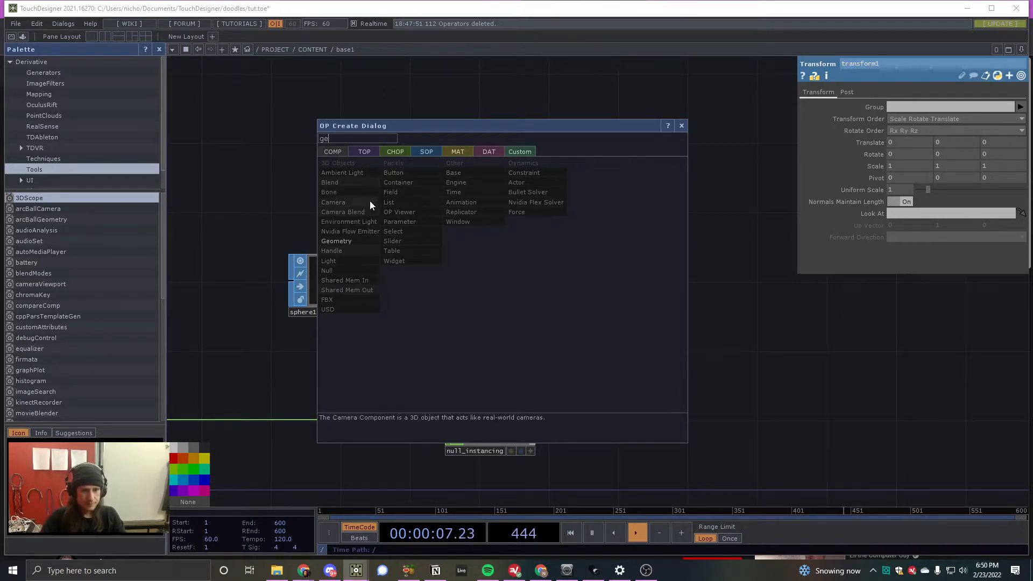
pyautogui.click(364, 240)
pyautogui.click(578, 277)
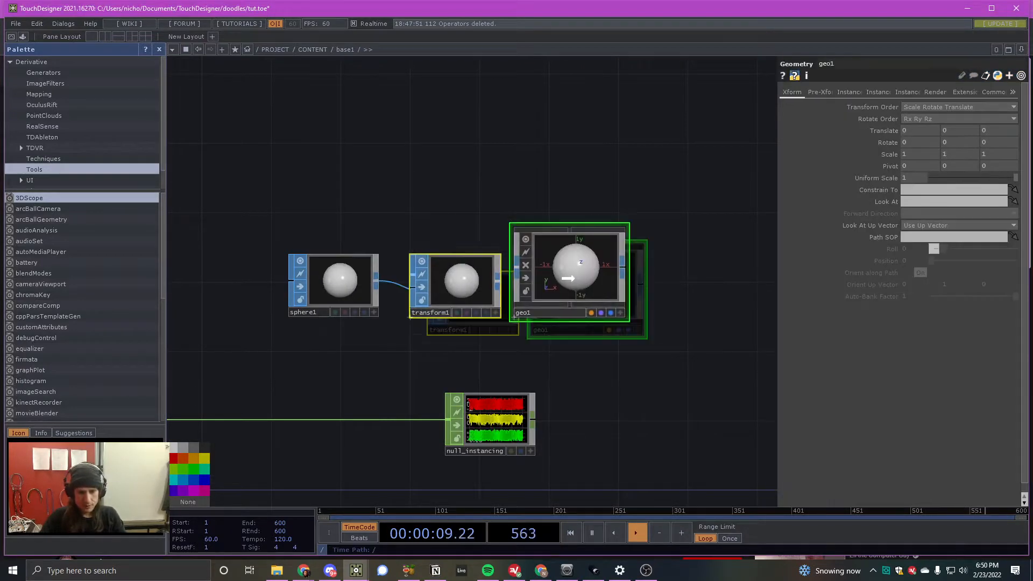
# - Arrange the Sphere, Transform and Geometry nodes as a group so the Geometry sits directly above null_instancing
pyautogui.moveTo(568, 278); pyautogui.dragTo(569, 279)
pyautogui.moveTo(579, 292); pyautogui.dragTo(608, 302)
pyautogui.moveTo(249, 216); pyautogui.dragTo(607, 316, button='right')
pyautogui.moveTo(596, 283); pyautogui.dragTo(509, 296)
# - Turn on instancing for the Geometry COMP and assign null_instancing as its Default Instance OP
pyautogui.click(849, 92)
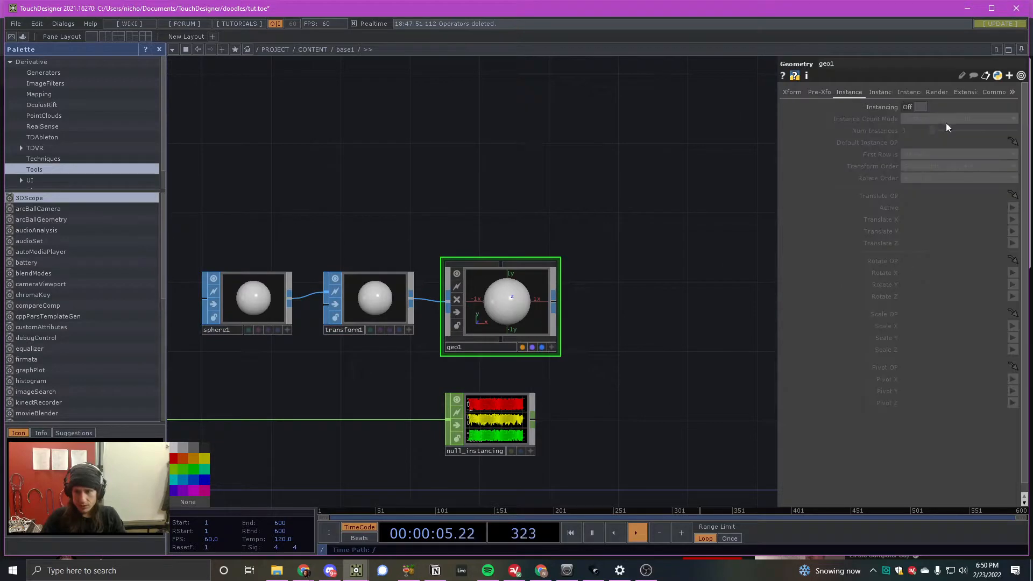
pyautogui.click(921, 107)
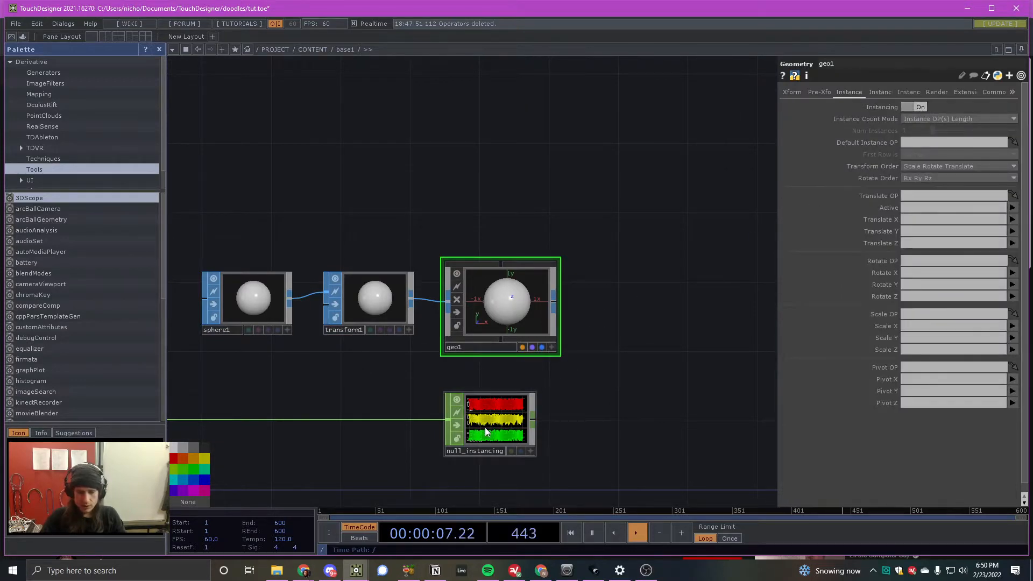
pyautogui.moveTo(491, 425); pyautogui.dragTo(927, 189)
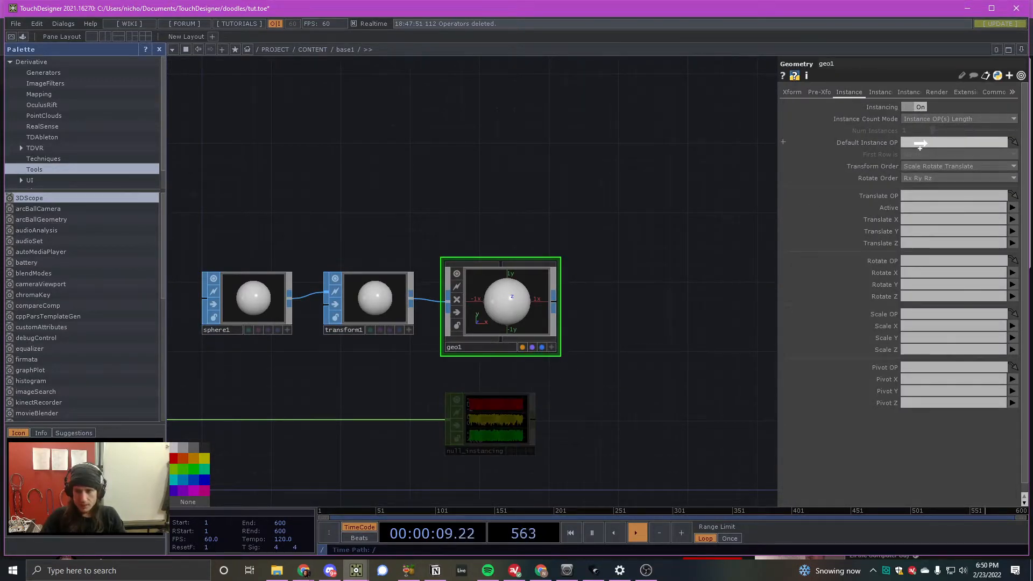
pyautogui.moveTo(920, 144); pyautogui.dragTo(920, 144)
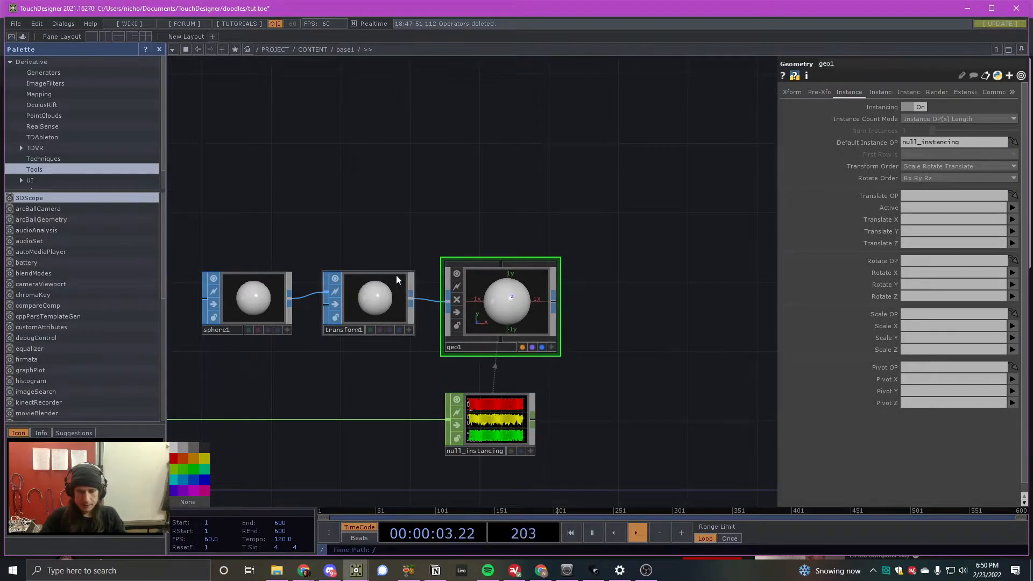
# - Map the Geometry's instance Translate X, Y and Z to the channels tx, ty and tz
pyautogui.scroll(5, 403, 273)
pyautogui.scroll(-3, 608, 323)
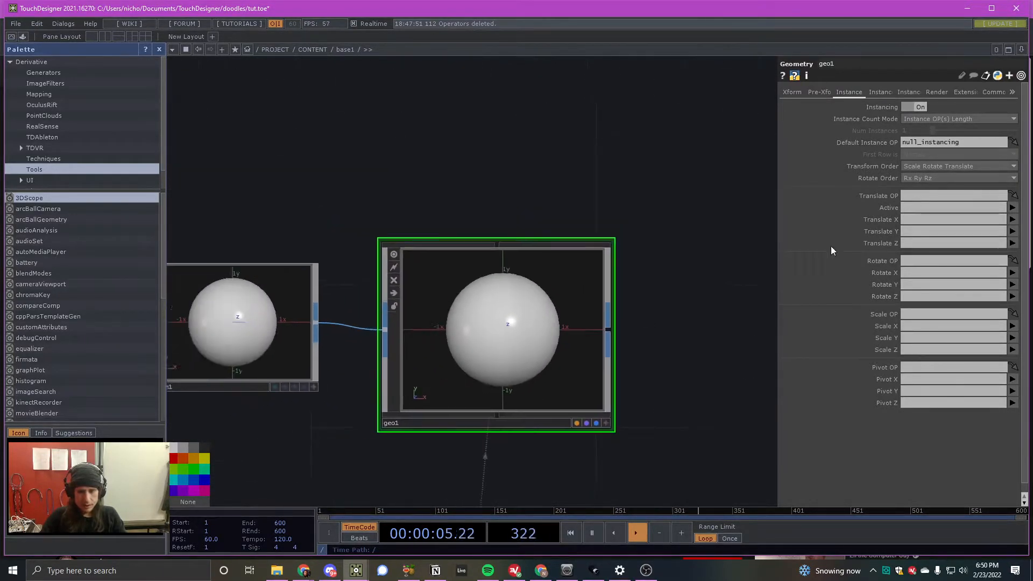
pyautogui.click(1012, 220)
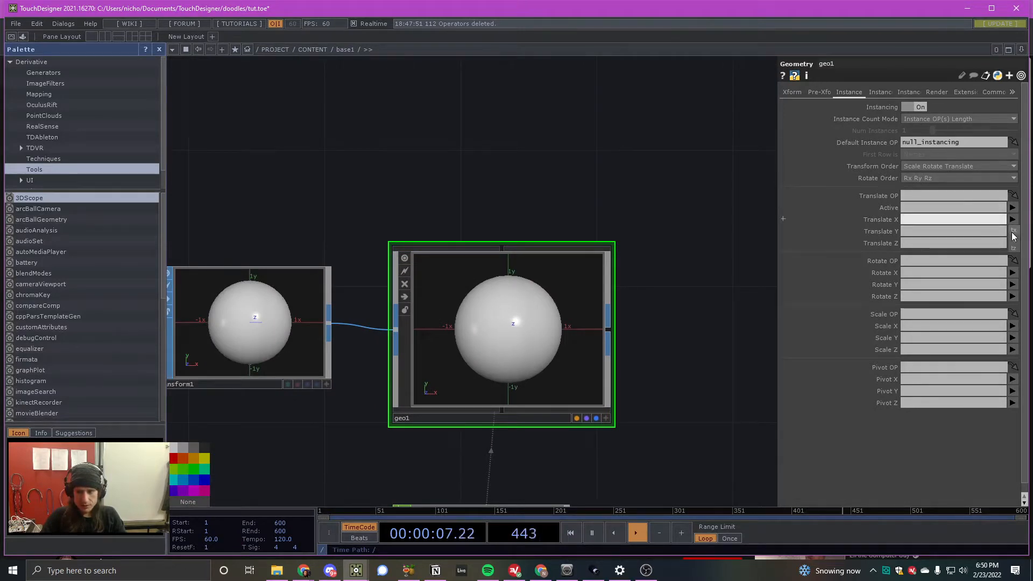
pyautogui.click(1013, 230)
pyautogui.click(1012, 231)
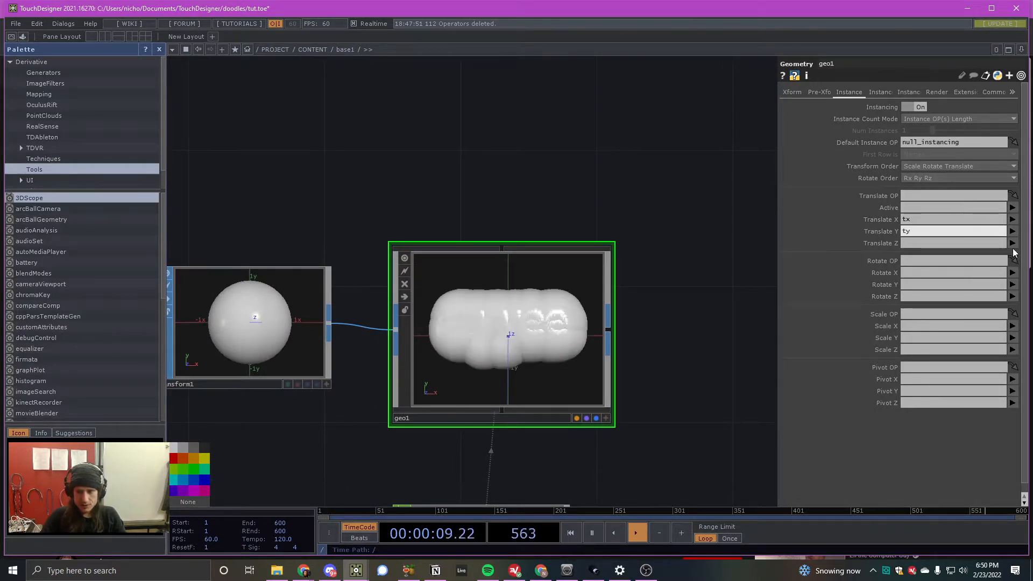
pyautogui.click(1015, 251)
pyautogui.click(1012, 243)
pyautogui.click(1013, 272)
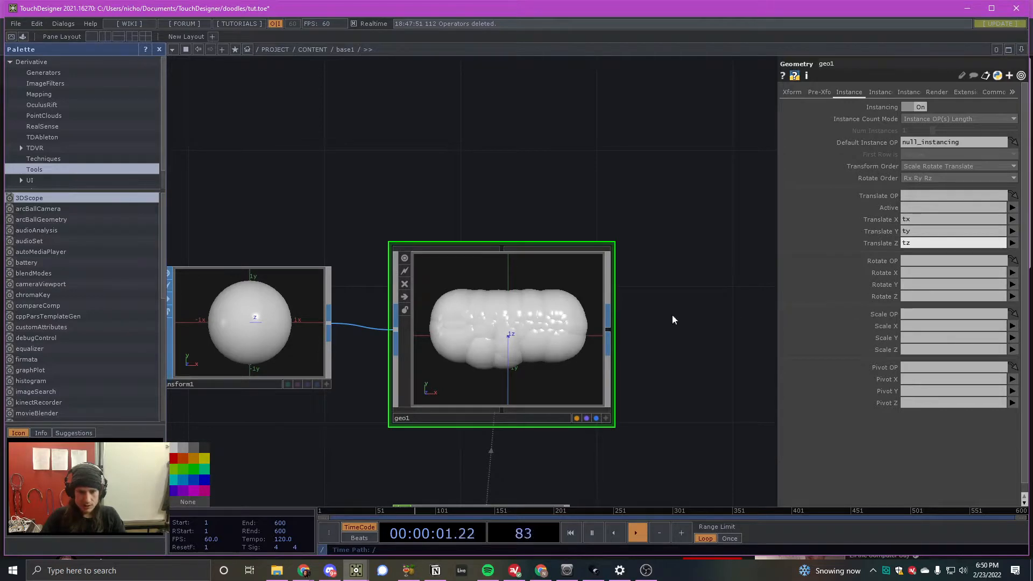
# - Shrink the instanced spheres by setting the Transform SOP's Uniform Scale to 0.1, and refine it to 0.02
pyautogui.scroll(6, 554, 333)
pyautogui.scroll(-6, 461, 318)
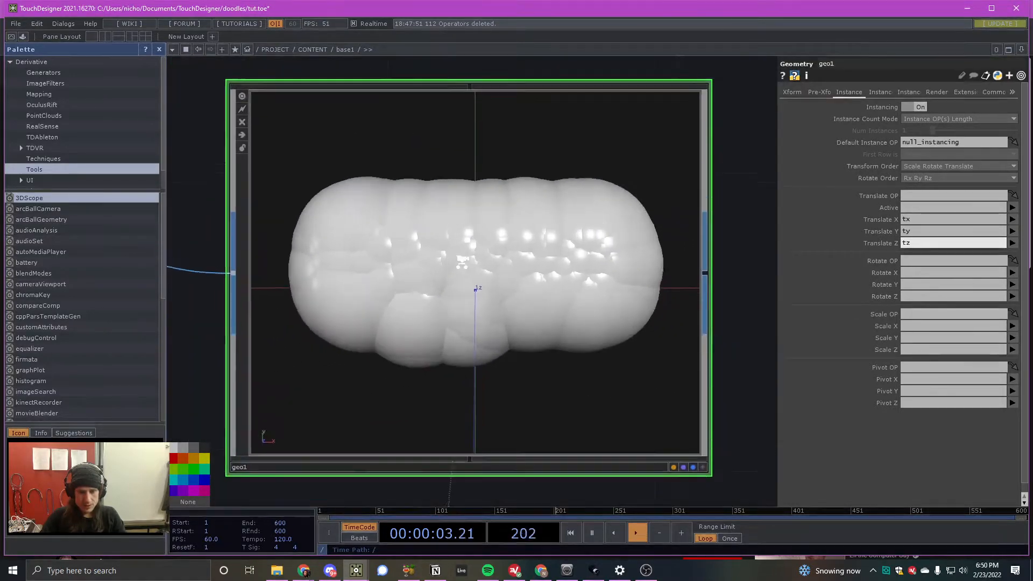
pyautogui.click(285, 279)
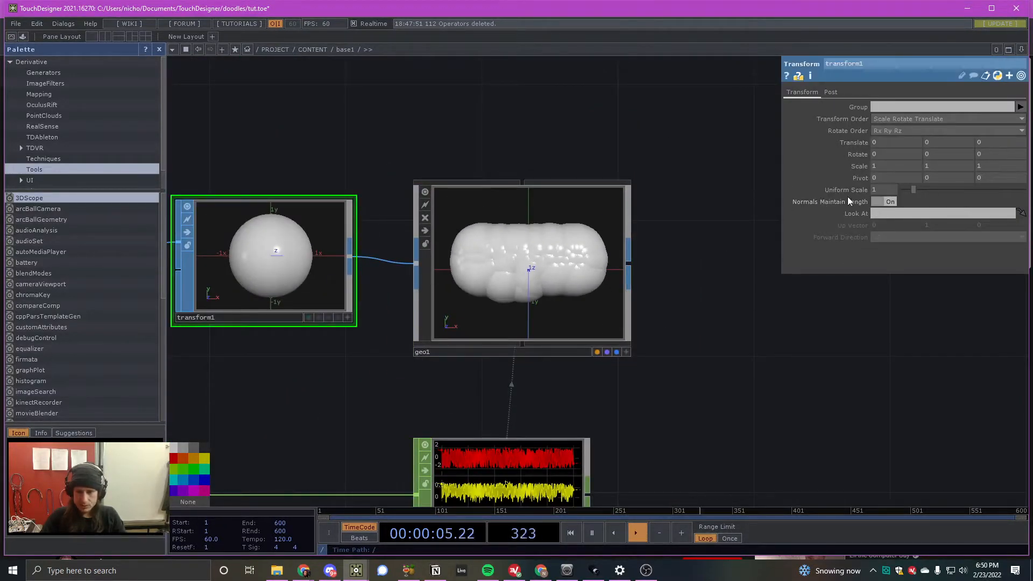
pyautogui.moveTo(364, 238); pyautogui.dragTo(457, 238)
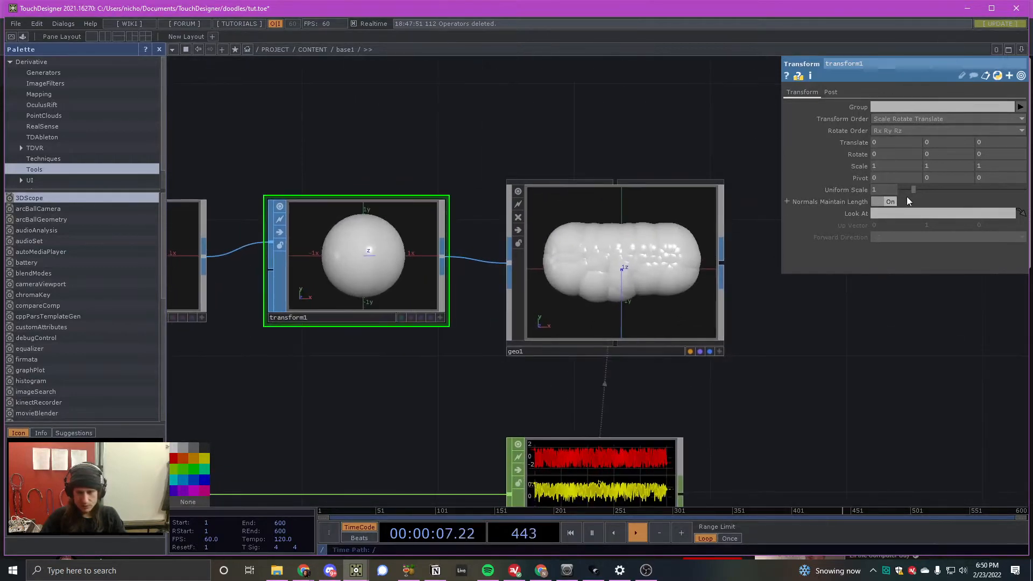
pyautogui.write('.1')
pyautogui.press('Tab')
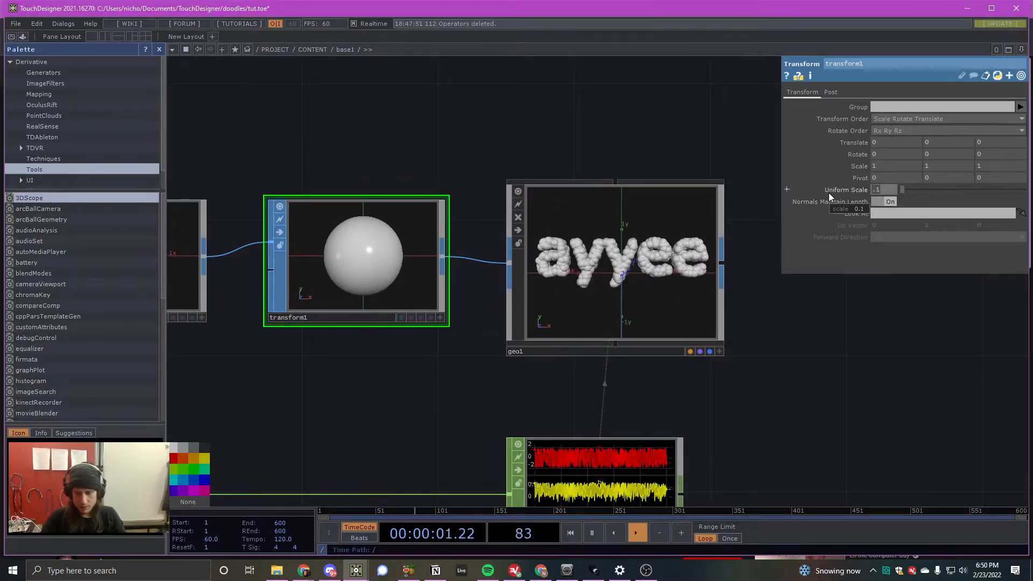
pyautogui.write('.02')
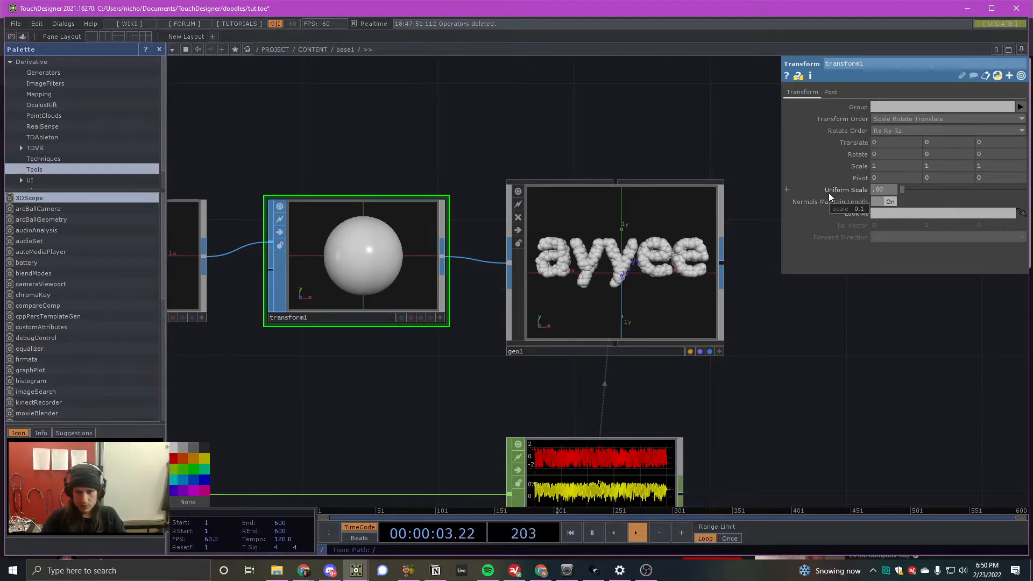
pyautogui.press('Return')
# - Add a Camera COMP above and to the right of the Geometry COMP, and dismiss the calendar notification
pyautogui.scroll(5, 656, 269)
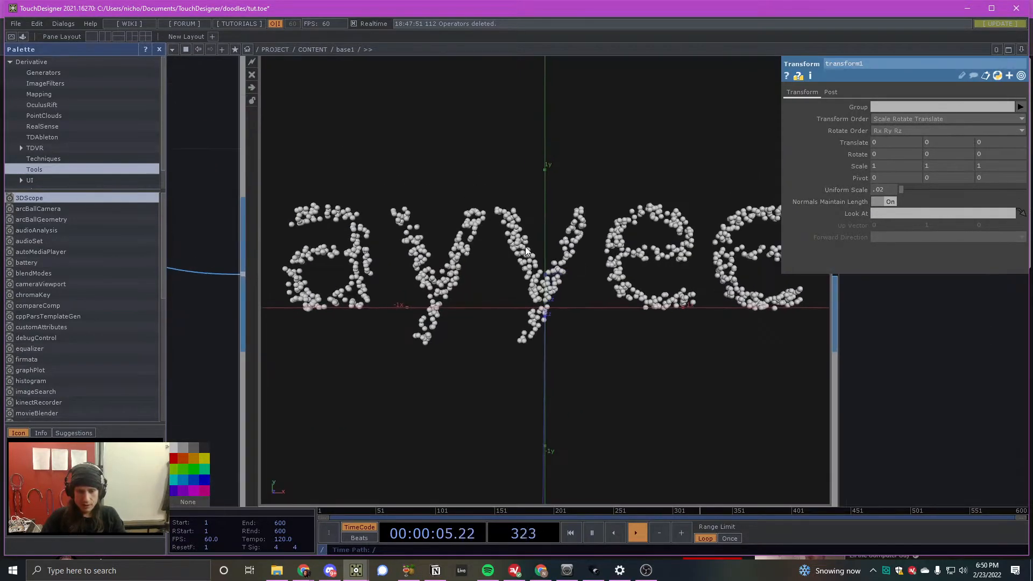
pyautogui.scroll(5, 497, 298)
pyautogui.scroll(-6, 434, 264)
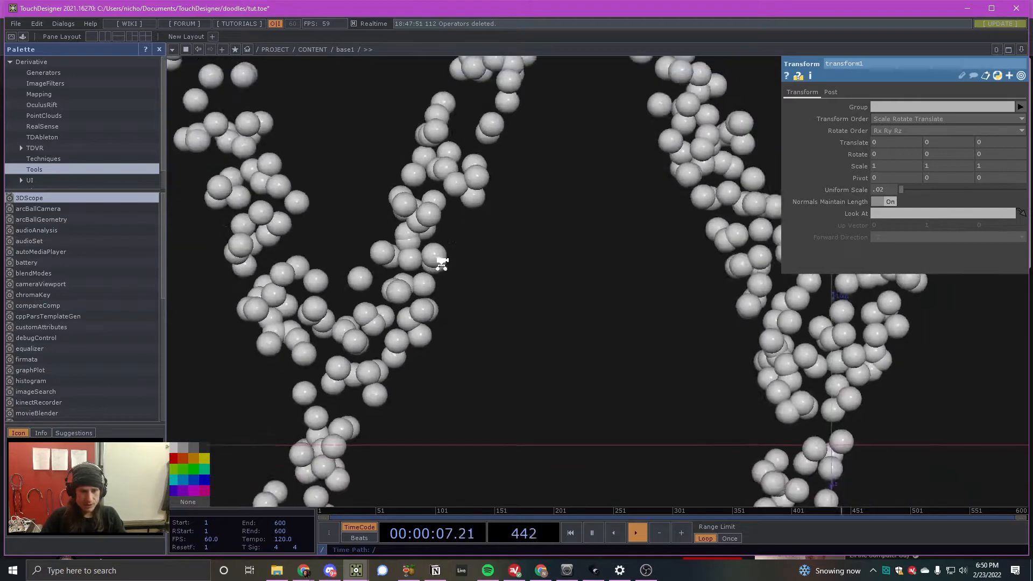
pyautogui.scroll(4, 339, 260)
pyautogui.scroll(-7, 316, 244)
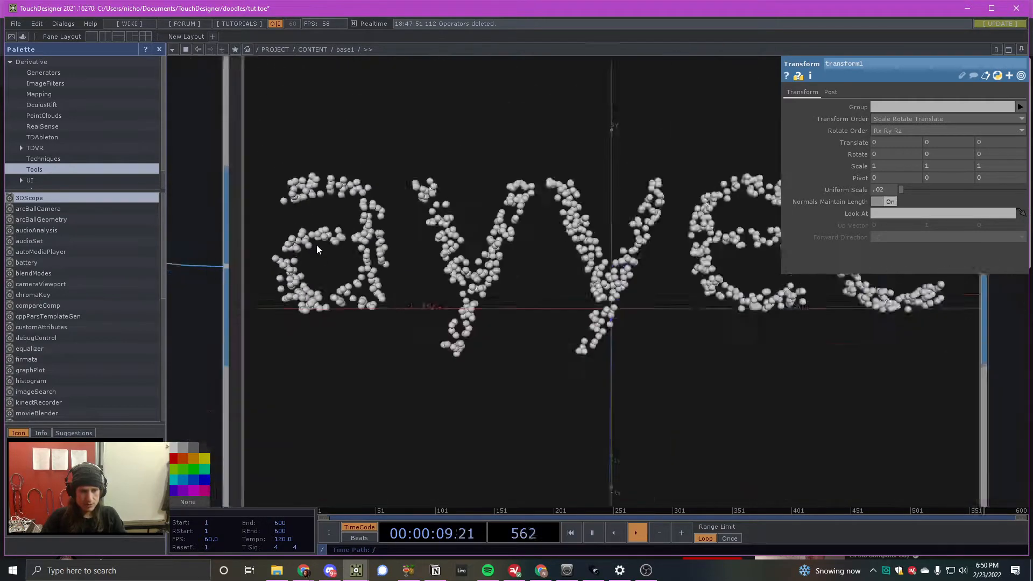
pyautogui.scroll(-2, 409, 245)
pyautogui.press('Tab')
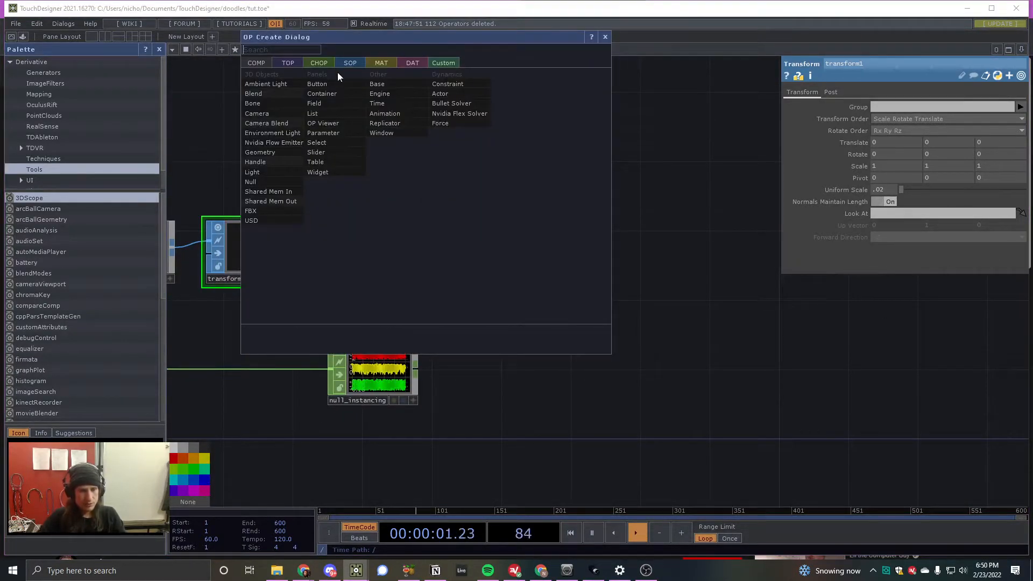
pyautogui.write('ca')
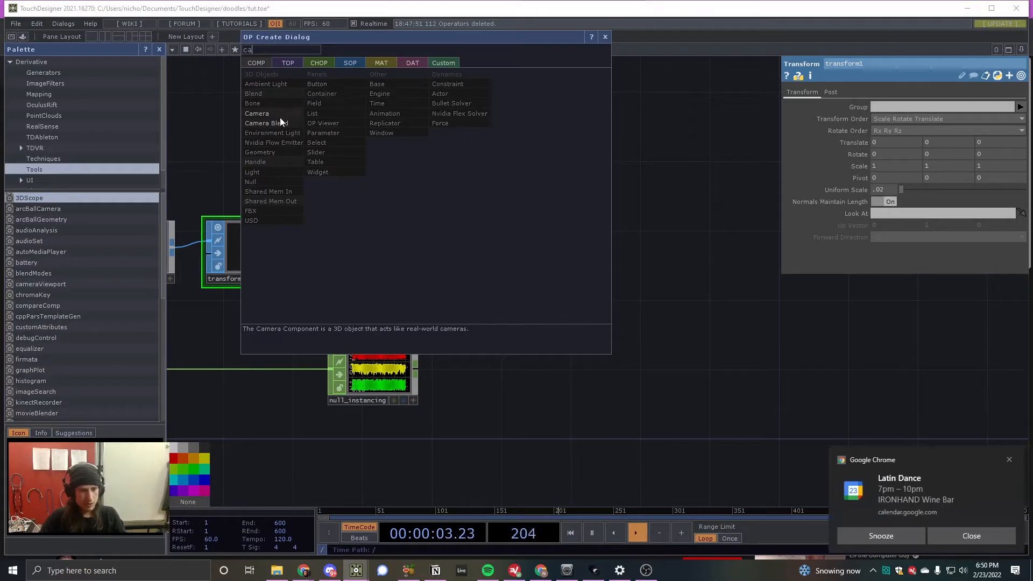
pyautogui.click(279, 115)
pyautogui.click(538, 152)
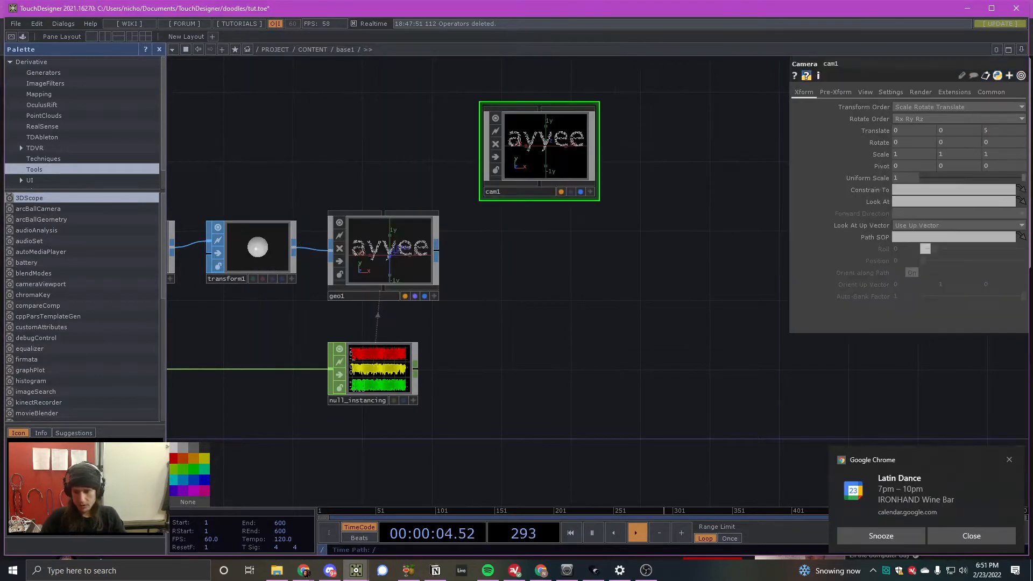
pyautogui.click(996, 532)
pyautogui.hotkey('alt', 'Tab')
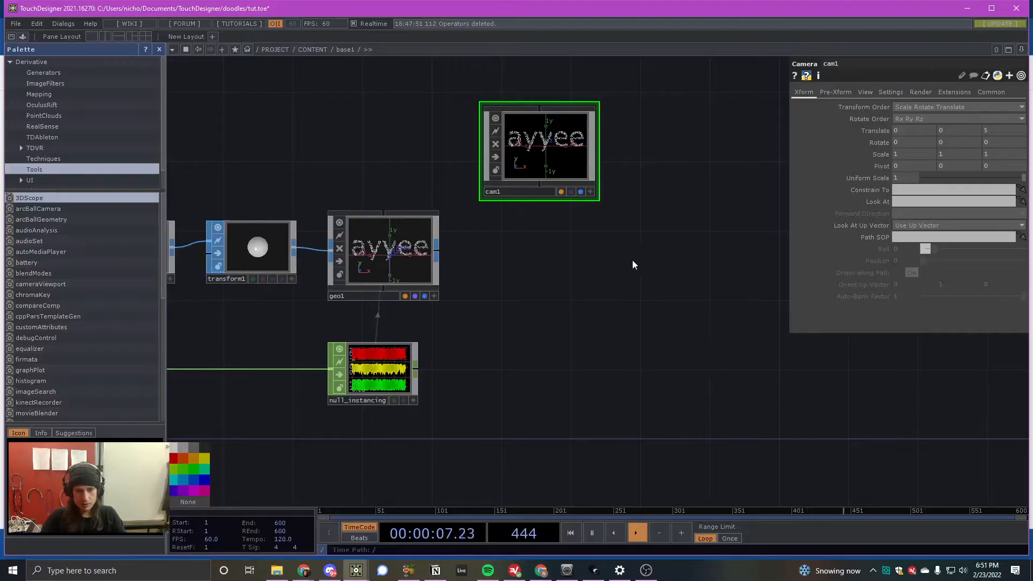
# - Add a Light COMP directly above the Geometry COMP and move the Camera COMP close beside it
pyautogui.scroll(2, 540, 132)
pyautogui.press('Tab')
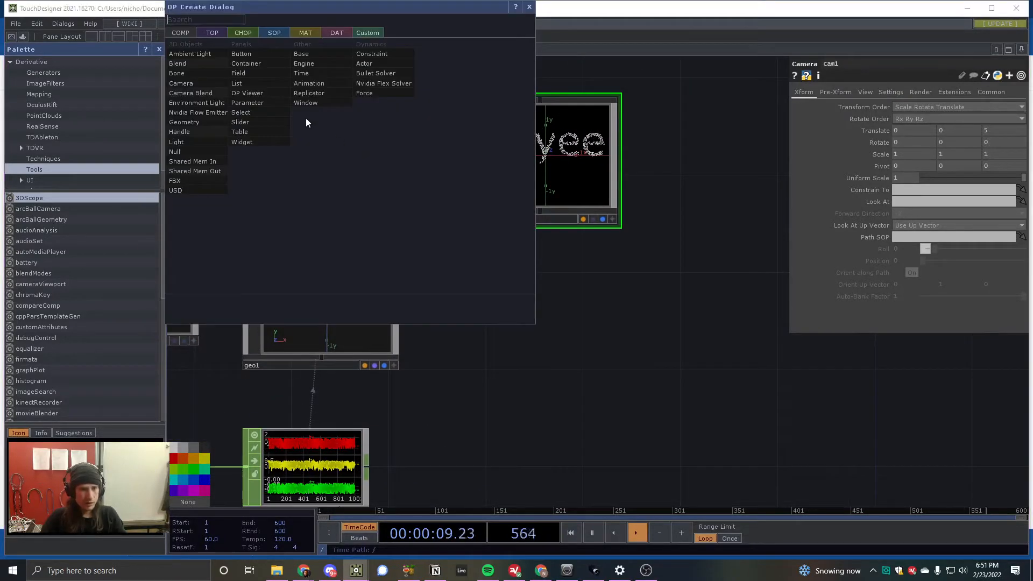
pyautogui.click(212, 142)
pyautogui.click(340, 148)
pyautogui.moveTo(334, 158); pyautogui.dragTo(311, 158)
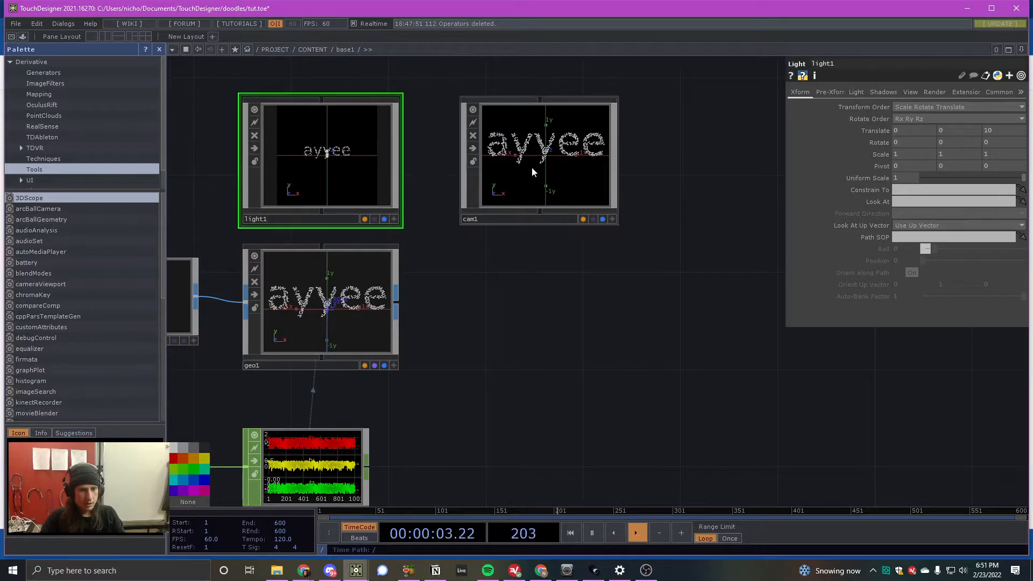
pyautogui.moveTo(532, 167); pyautogui.dragTo(476, 179)
# - Add a Render TOP beside the Geometry COMP, directly below the Camera COMP
pyautogui.press('Tab')
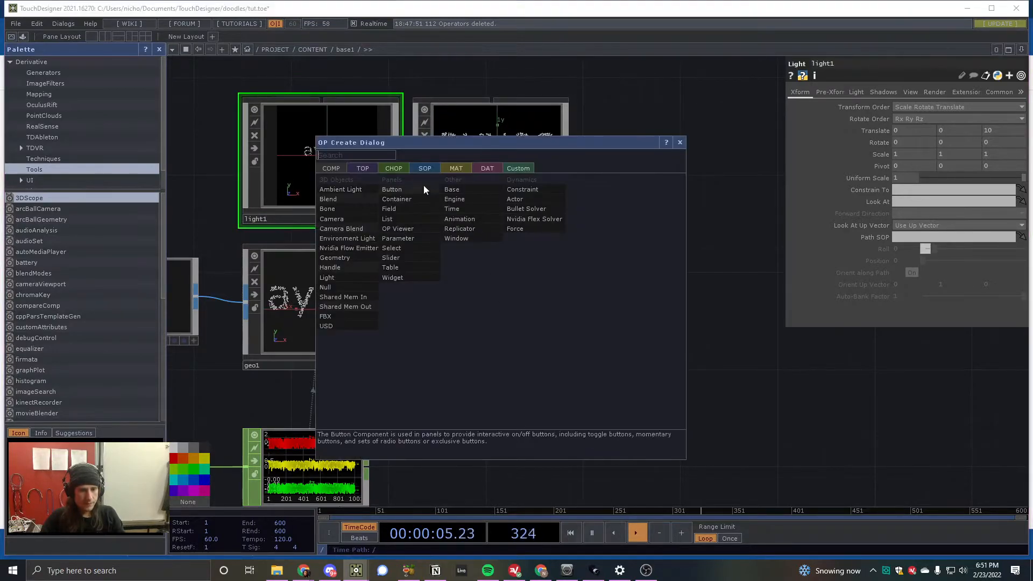
pyautogui.click(361, 166)
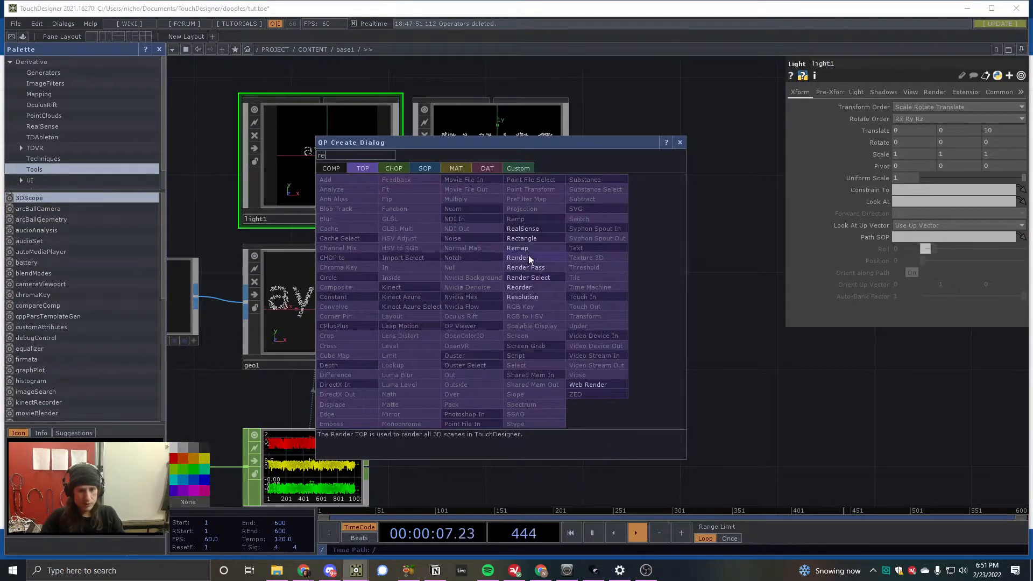
pyautogui.click(528, 257)
pyautogui.click(503, 331)
pyautogui.moveTo(502, 319); pyautogui.dragTo(518, 305)
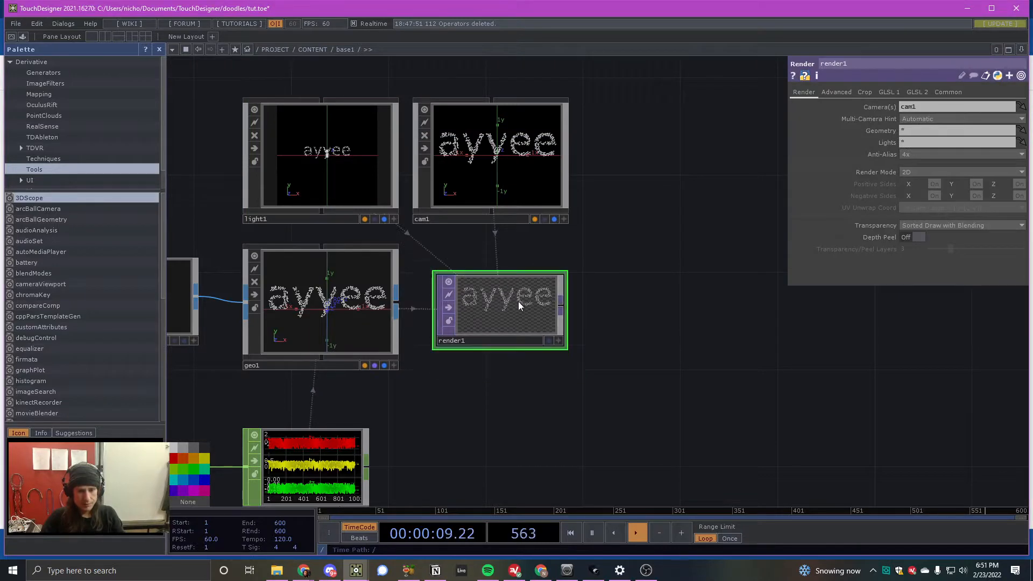
# - Connect a Null TOP to the Render TOP's output, rename it bg, and display it as the network background
pyautogui.rightClick(562, 309)
pyautogui.click(529, 280)
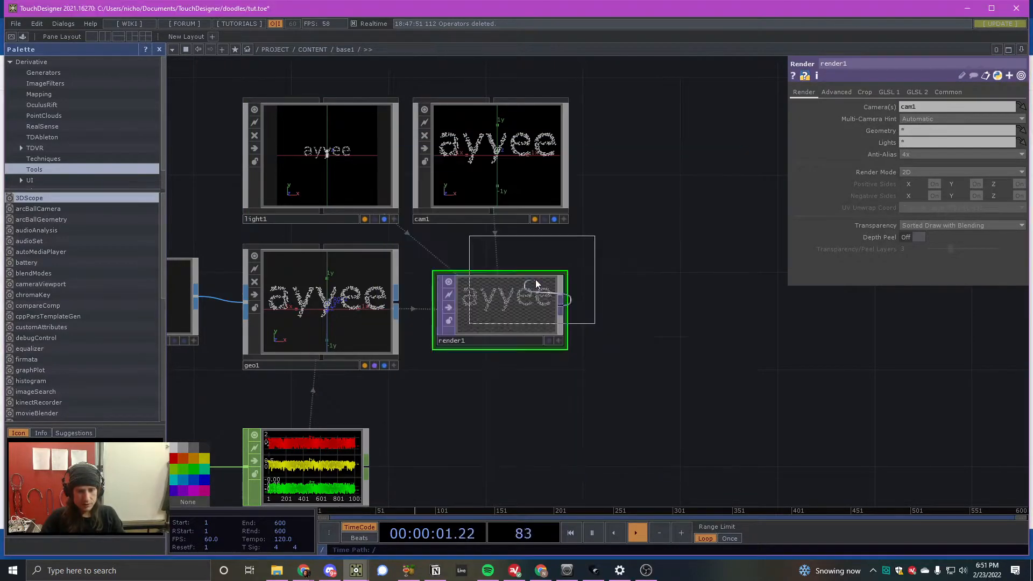
pyautogui.click(694, 335)
pyautogui.moveTo(685, 352); pyautogui.dragTo(709, 328)
pyautogui.click(702, 339)
pyautogui.write('bg')
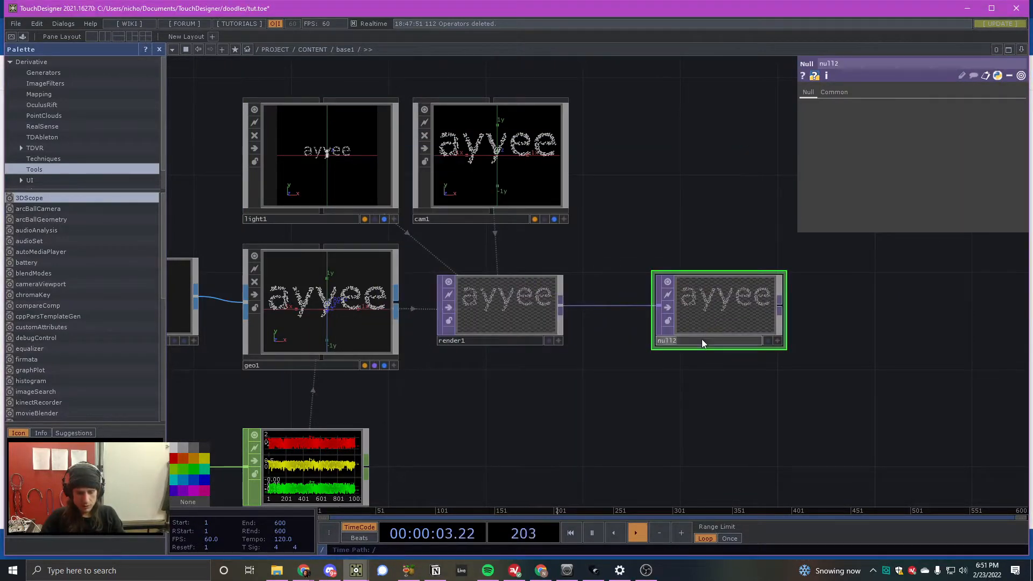
pyautogui.press('Return')
pyautogui.click(769, 342)
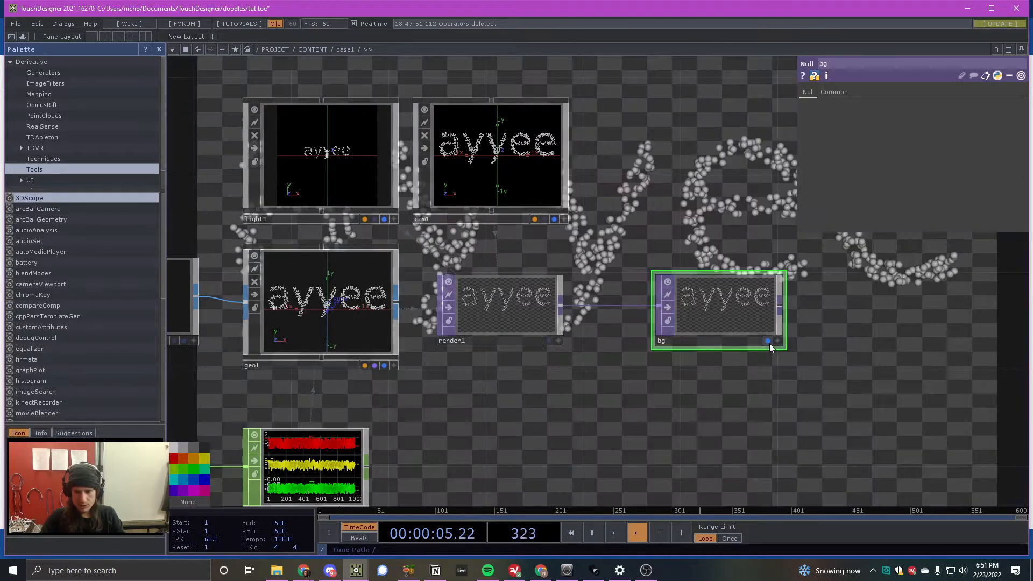
# - Hide the parameter window and move the bg Null farther right of the Render TOP, leaving room between them
pyautogui.scroll(-10, 658, 308)
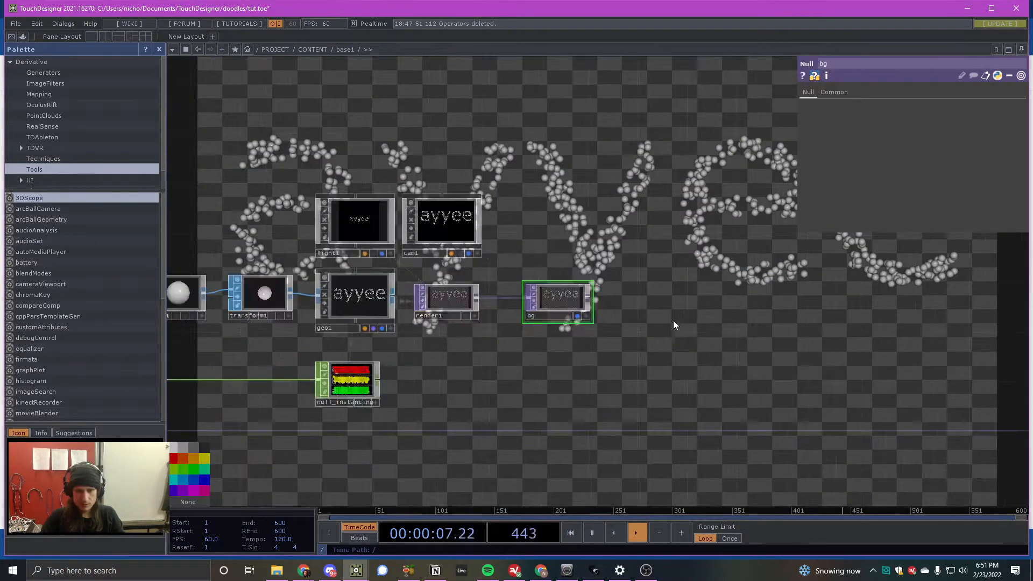
pyautogui.scroll(5, 480, 156)
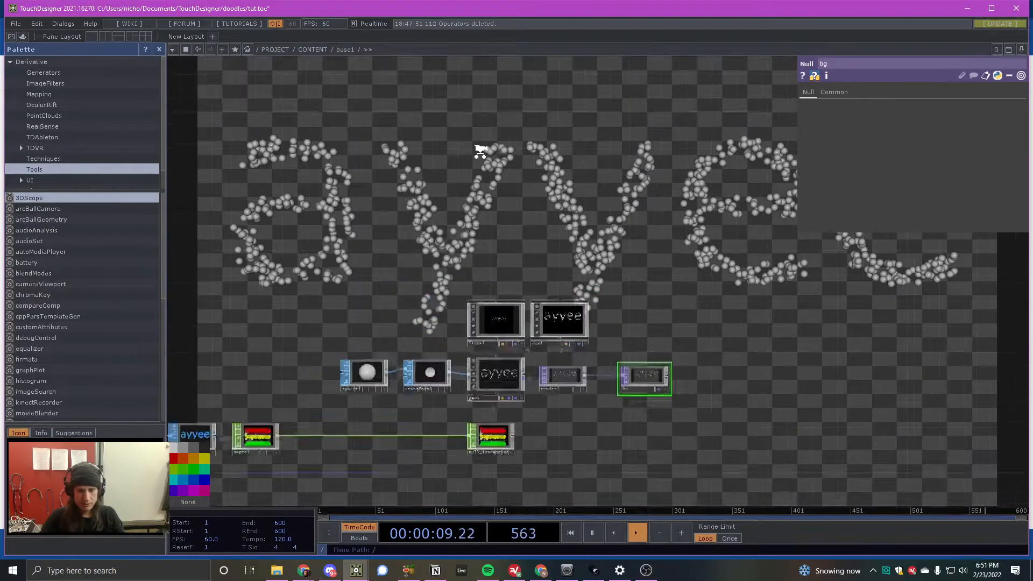
pyautogui.press('p')
pyautogui.scroll(-5, 474, 171)
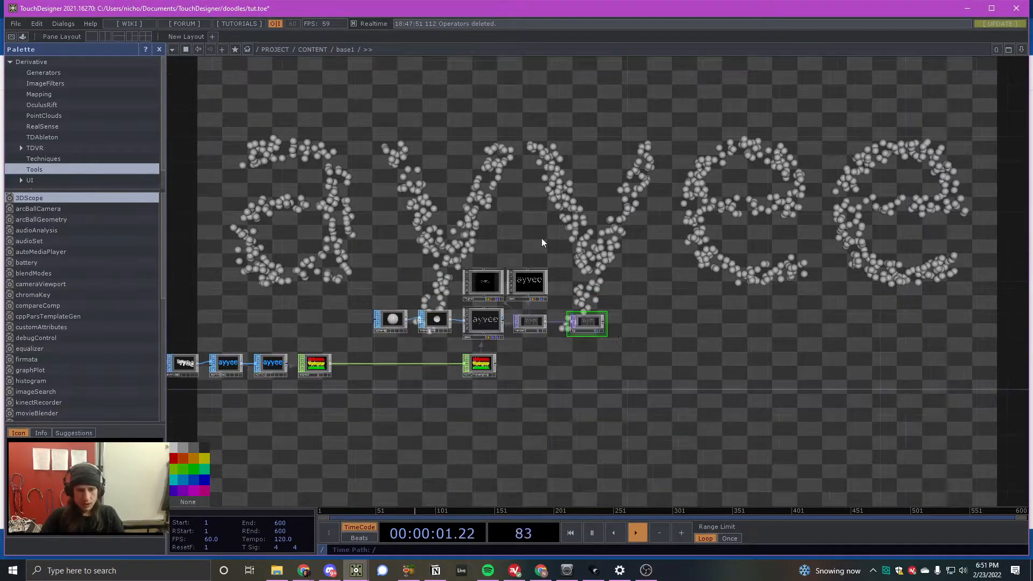
pyautogui.scroll(5, 599, 332)
pyautogui.moveTo(569, 321); pyautogui.dragTo(917, 302)
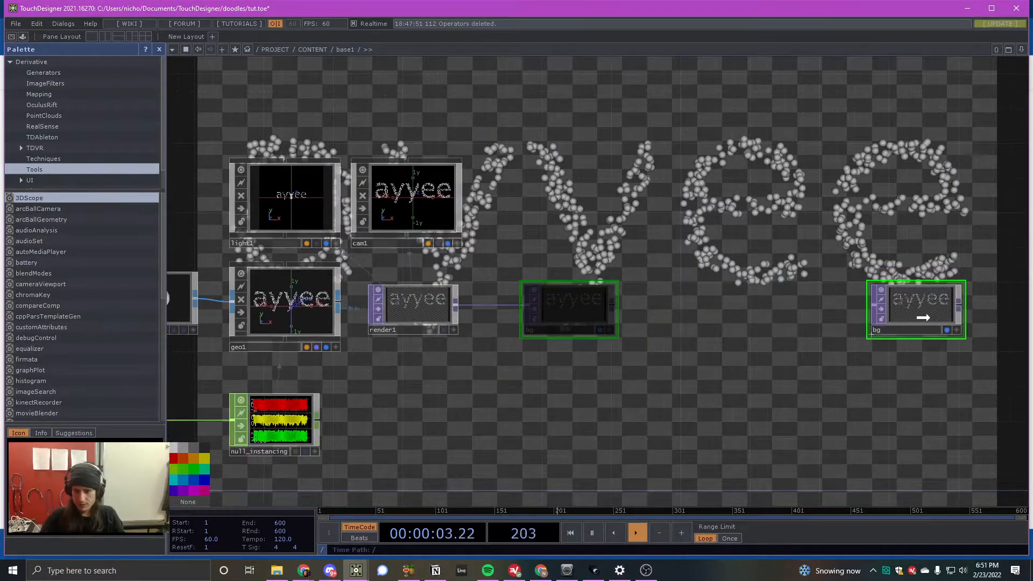
pyautogui.scroll(-5, 914, 293)
pyautogui.scroll(3, 898, 272)
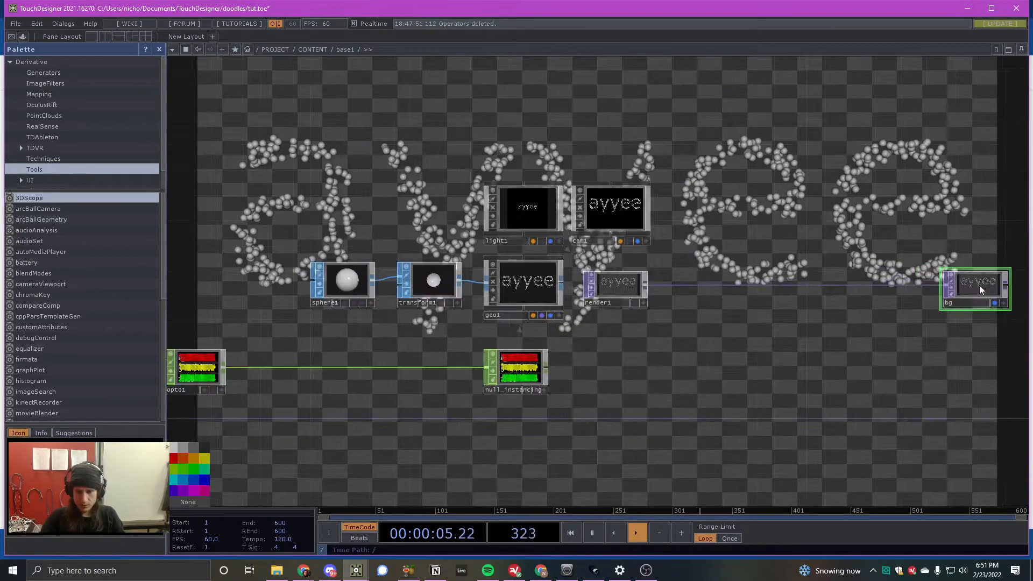
pyautogui.moveTo(980, 285); pyautogui.dragTo(880, 285)
pyautogui.scroll(-3, 880, 281)
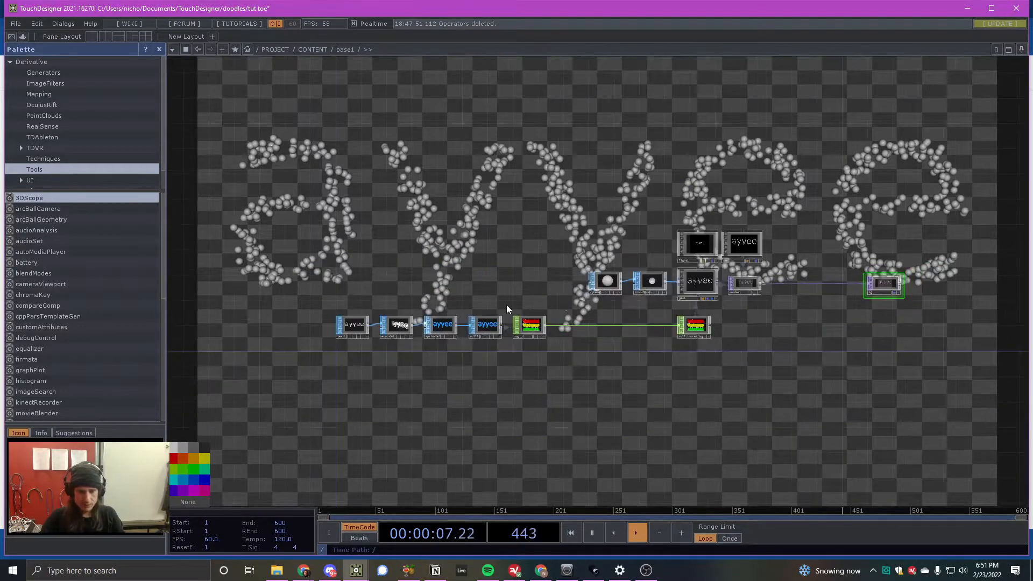
pyautogui.scroll(3, 506, 303)
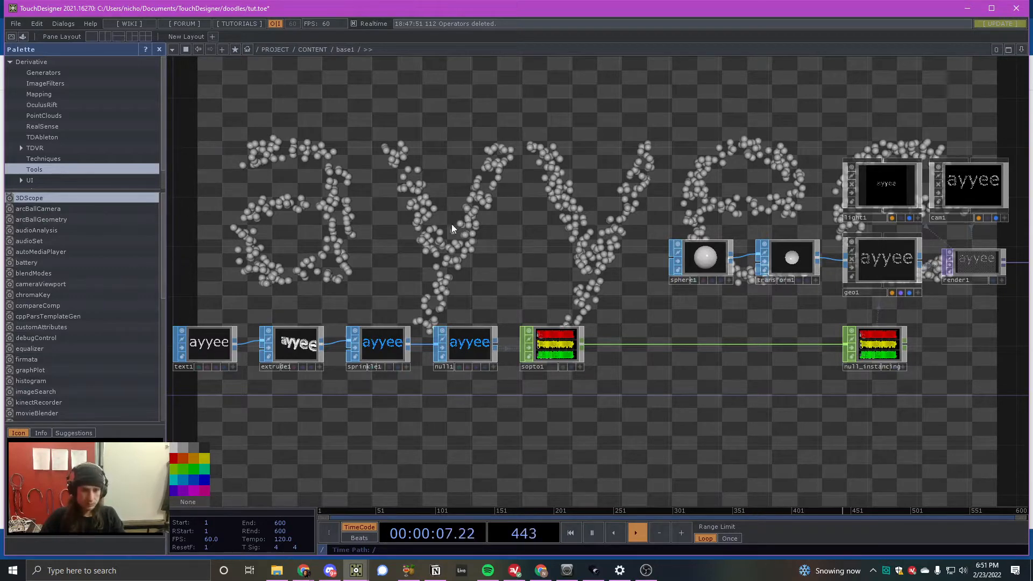
pyautogui.scroll(-3, 404, 212)
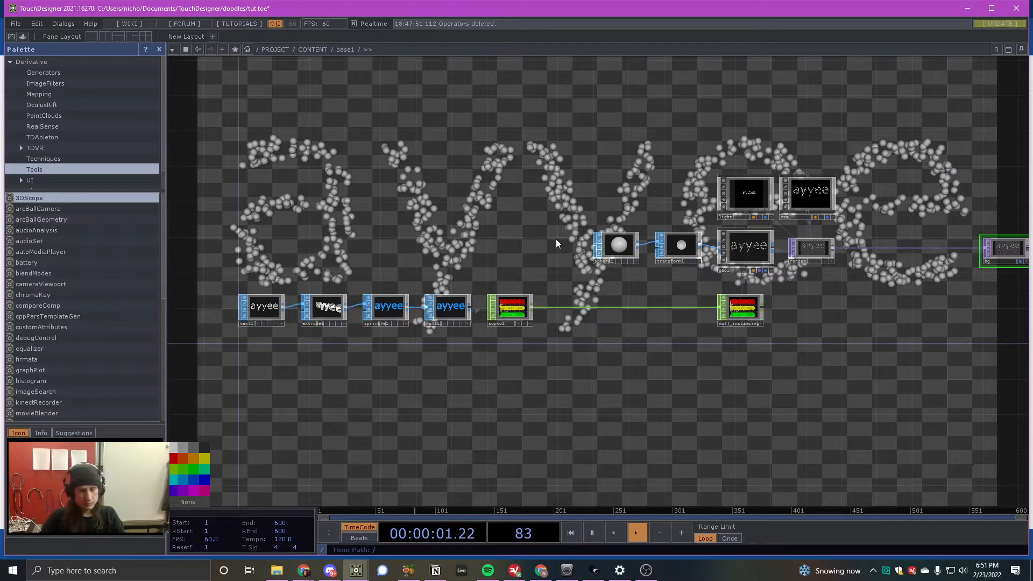
pyautogui.scroll(3, 467, 157)
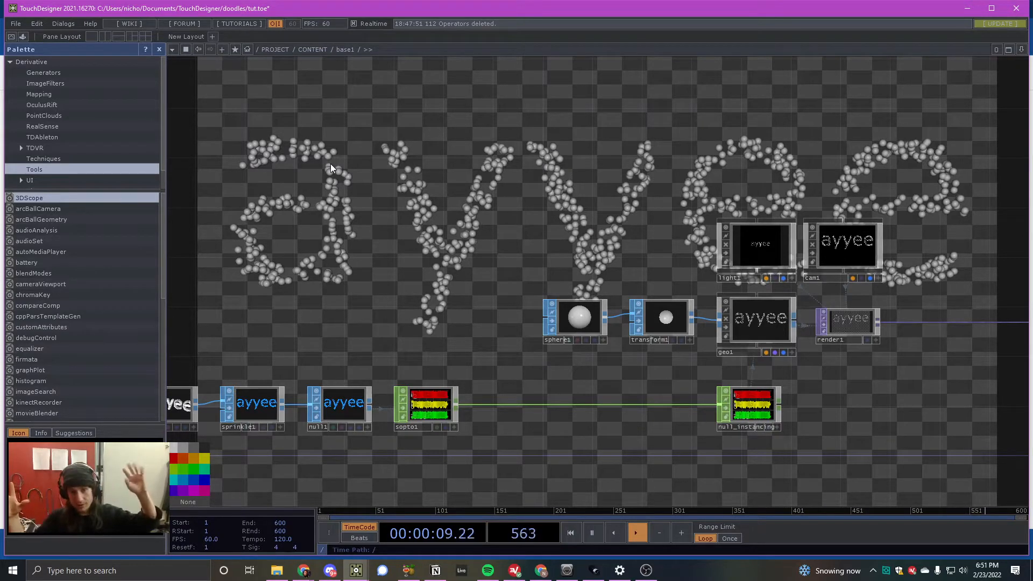
pyautogui.scroll(-3, 433, 282)
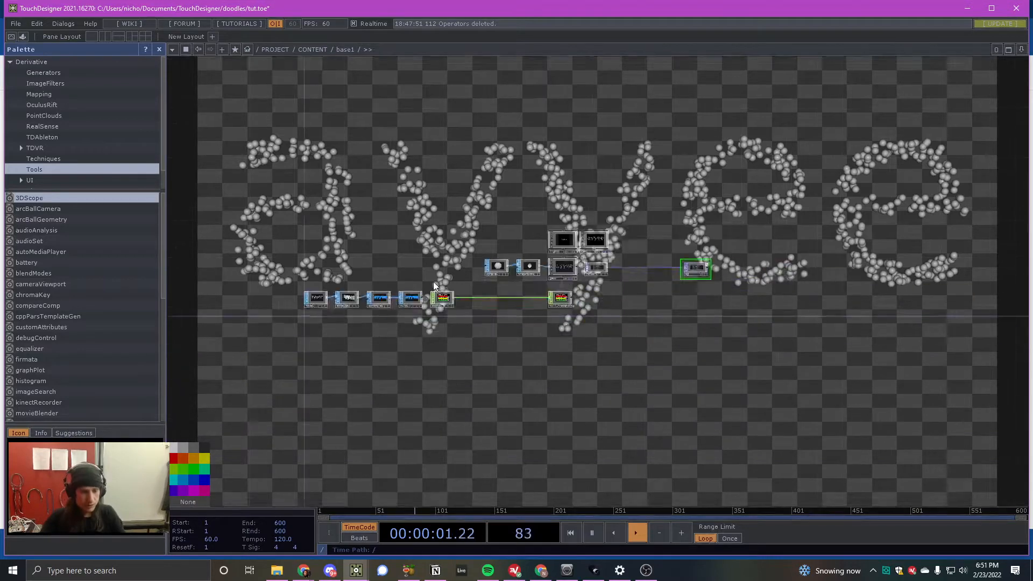
# - Add an LFO CHOP directly below the Text SOP at the start of the chain
pyautogui.scroll(2, 332, 343)
pyautogui.press('Tab')
pyautogui.click(226, 214)
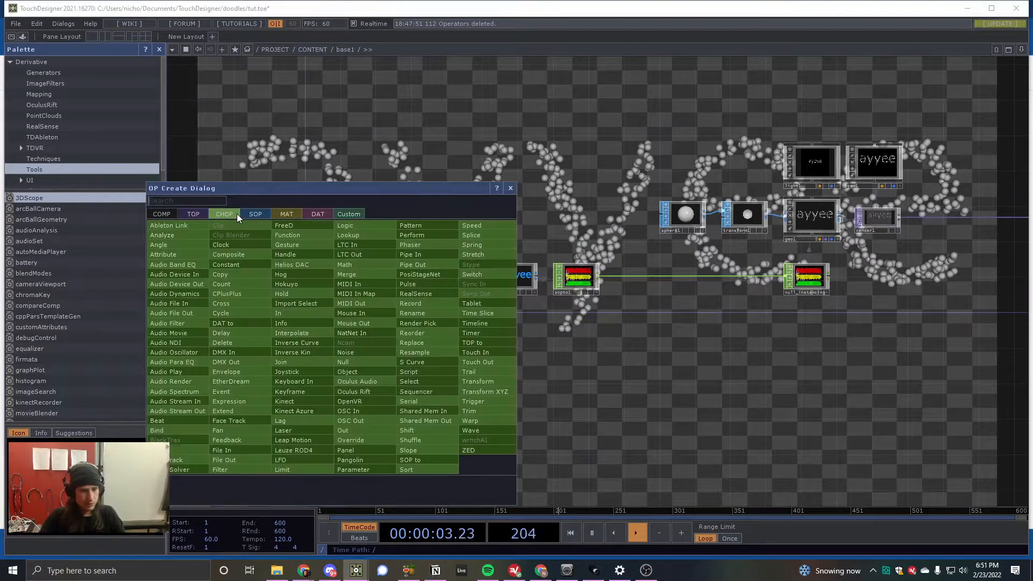
pyautogui.write('lfo')
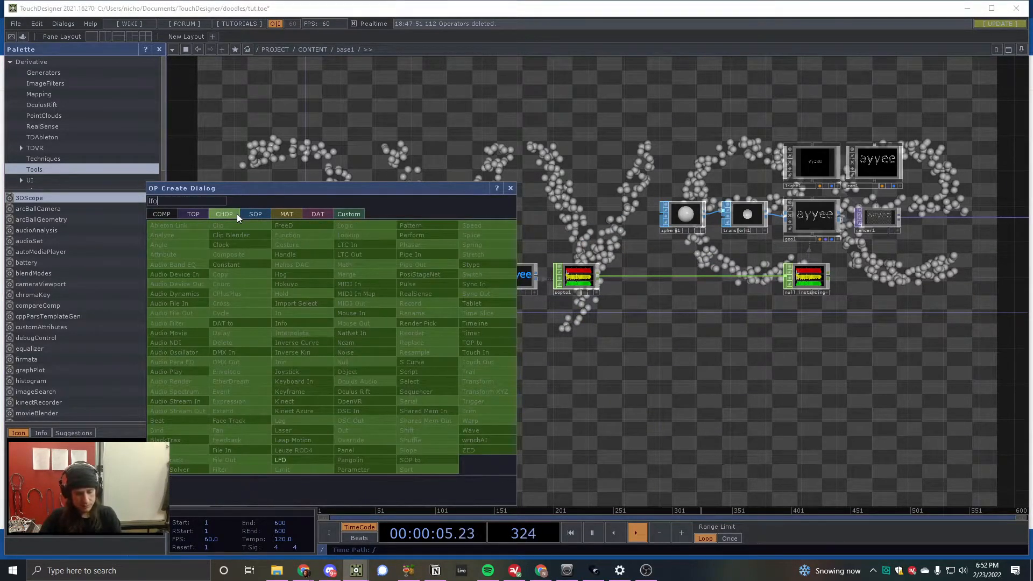
pyautogui.press('Return')
# - Set the LFO CHOP to a Square wave with a frequency of 0.1 and move it slightly farther below the Text SOP
pyautogui.scroll(4, 328, 321)
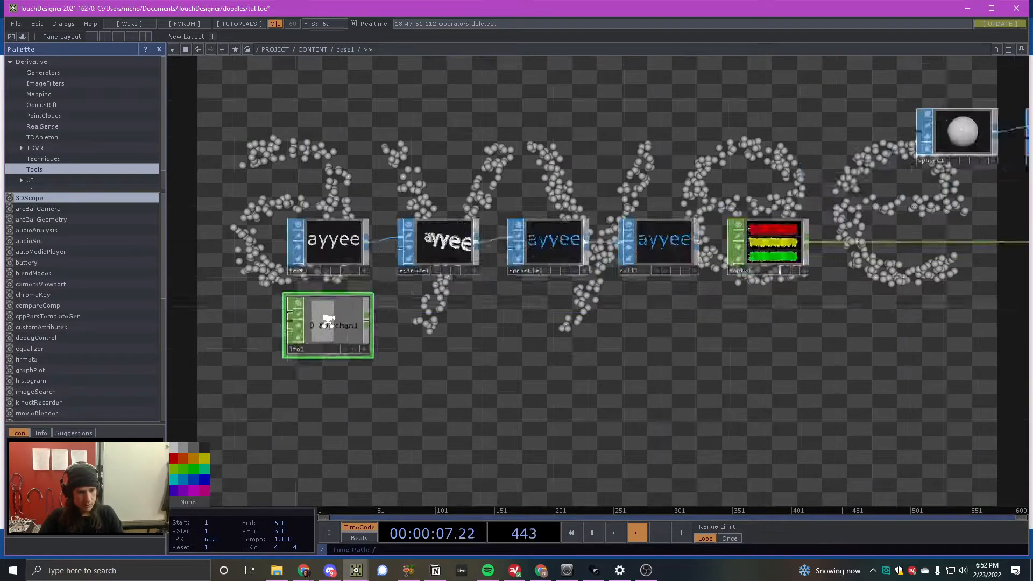
pyautogui.press('p')
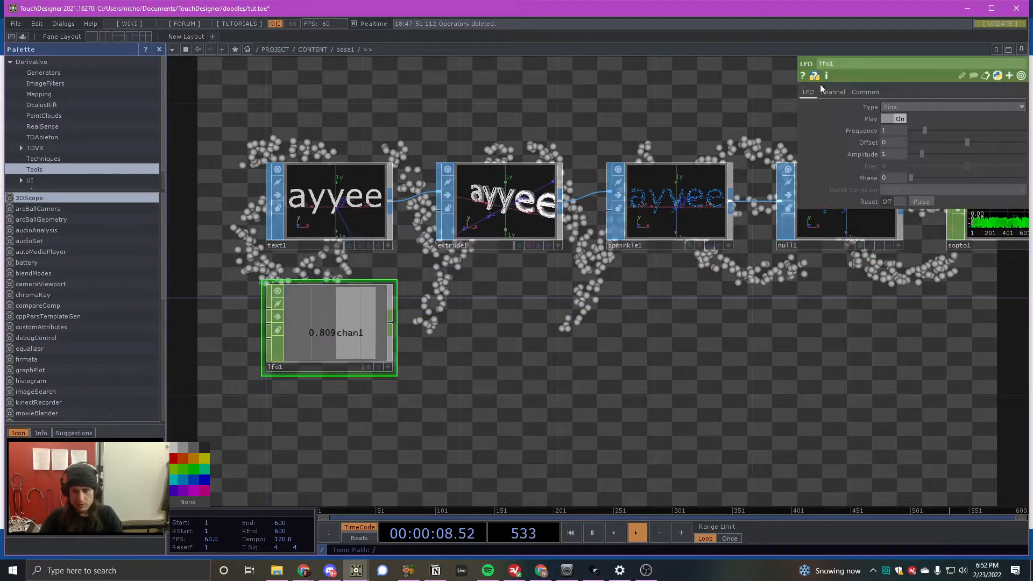
pyautogui.click(898, 105)
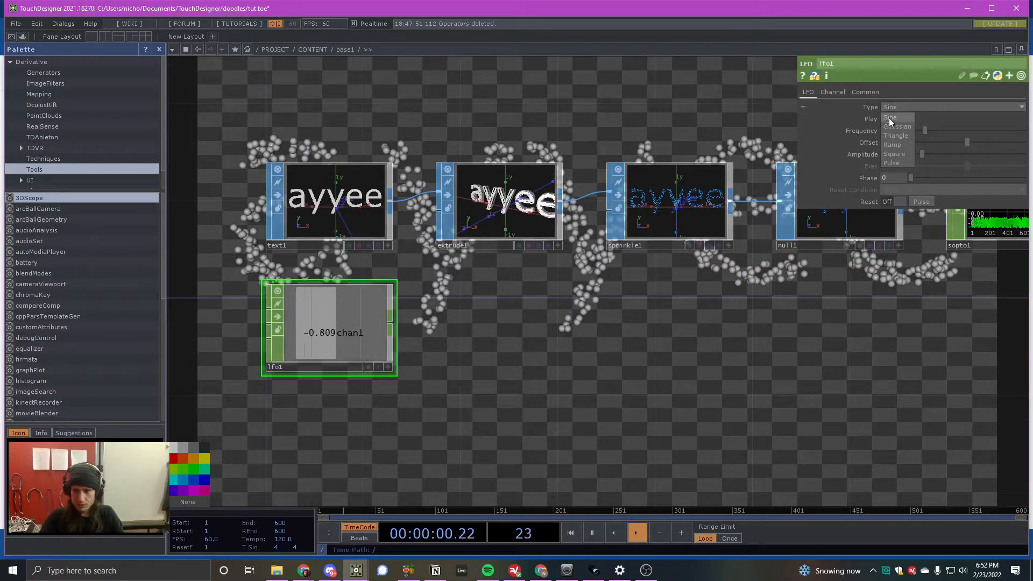
pyautogui.click(905, 154)
pyautogui.moveTo(356, 348); pyautogui.dragTo(356, 373)
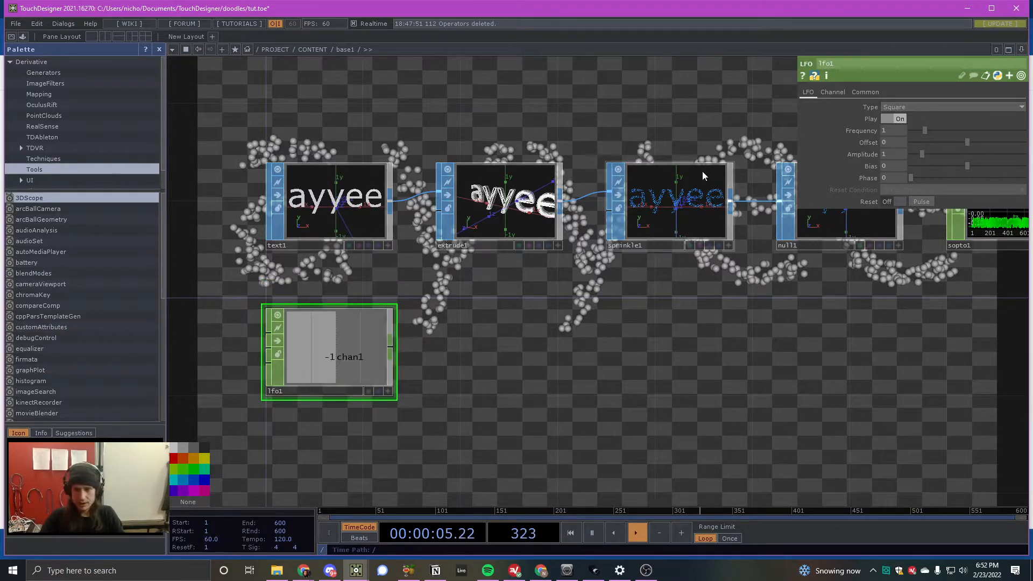
pyautogui.write('.1')
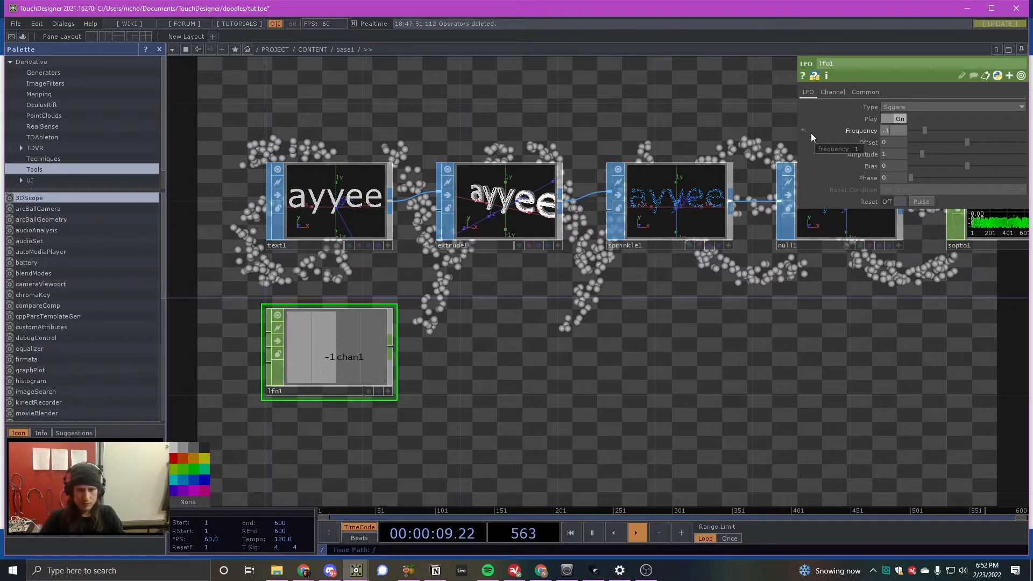
pyautogui.press('Return')
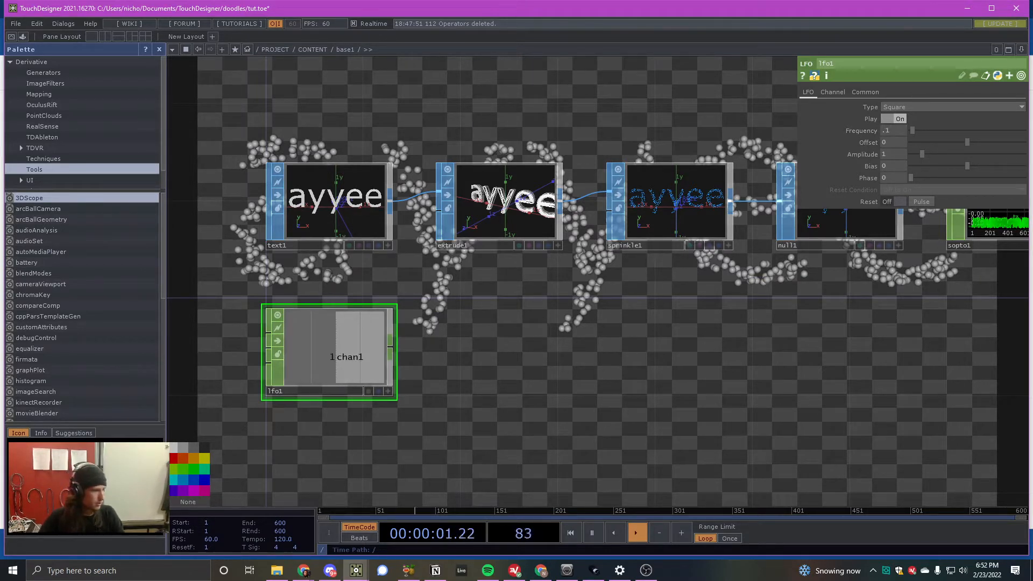
pyautogui.hotkey('alt', 'Tab')
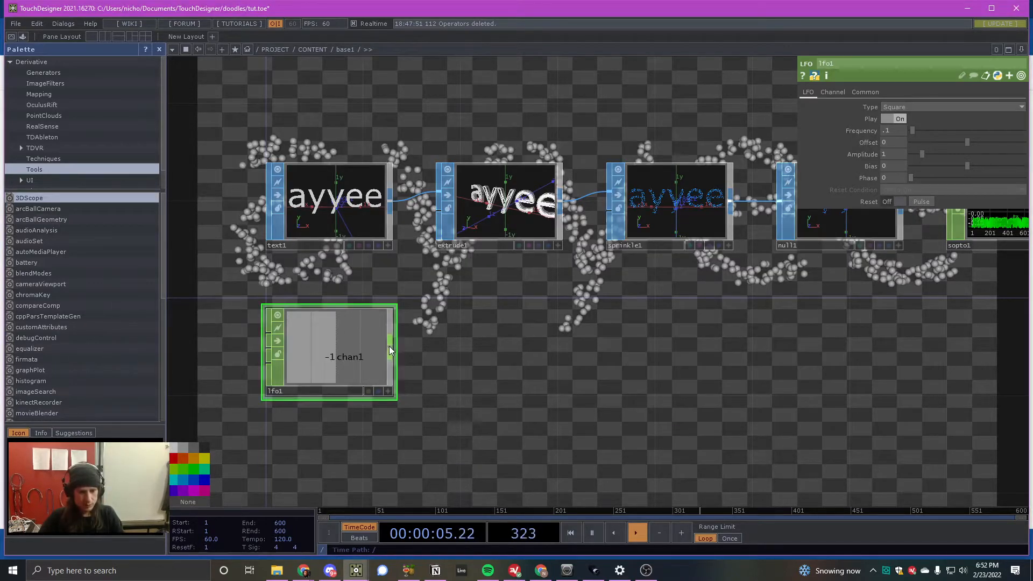
# - Connect a Math CHOP to the LFO's output and place it directly to the right of the LFO
pyautogui.rightClick(391, 351)
pyautogui.write('m')
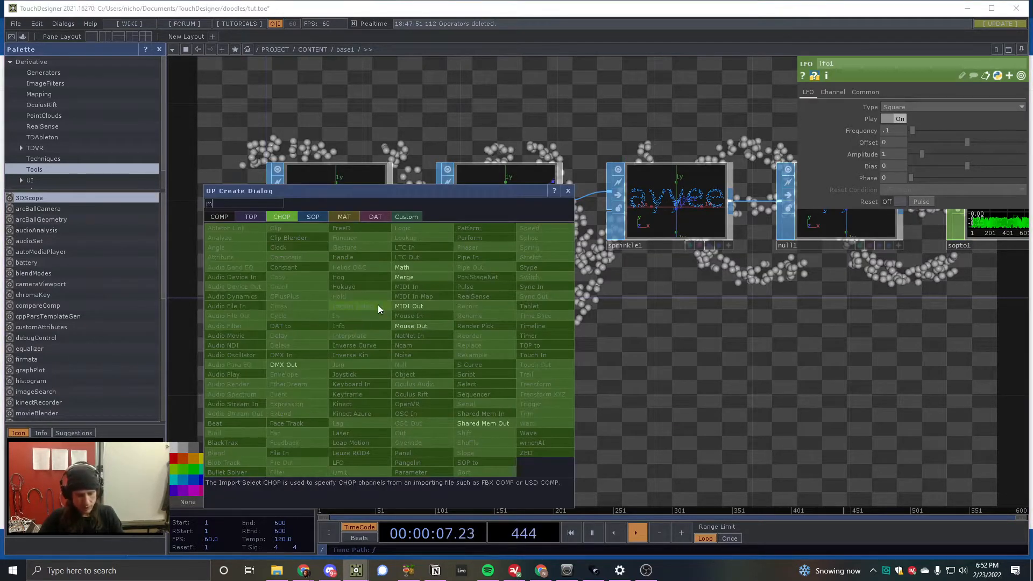
pyautogui.write('at')
pyautogui.click(403, 267)
pyautogui.click(501, 339)
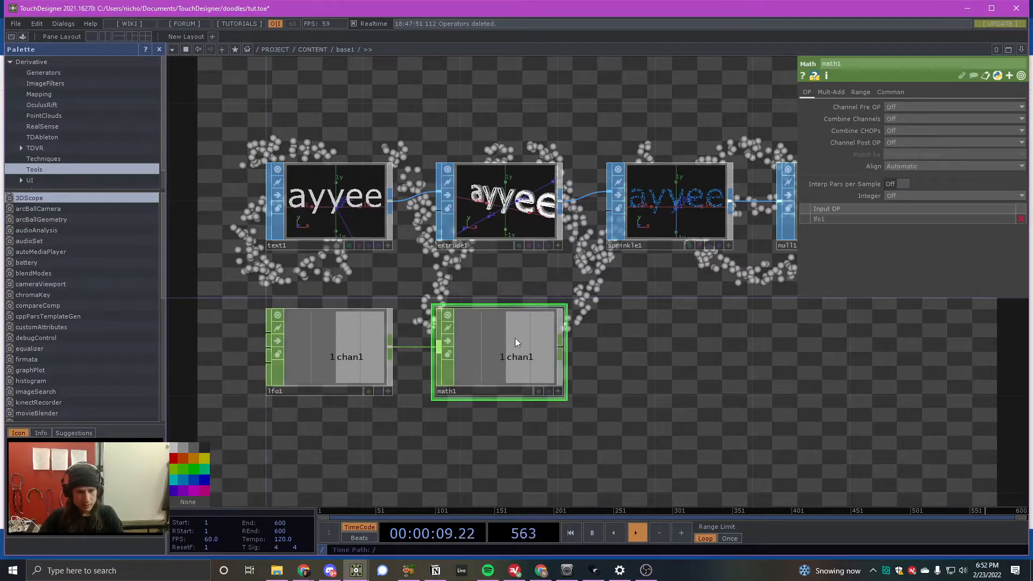
# - Set the Math CHOP's From Range to start at -1, mapping -1 to 1 onto 0 to 1
pyautogui.click(861, 92)
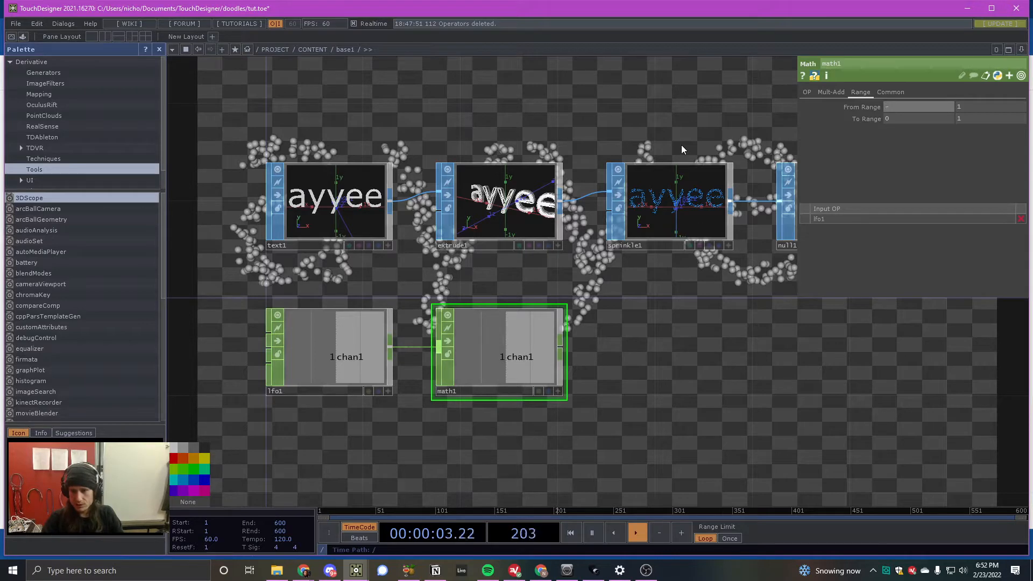
pyautogui.write('1')
pyautogui.press('Tab')
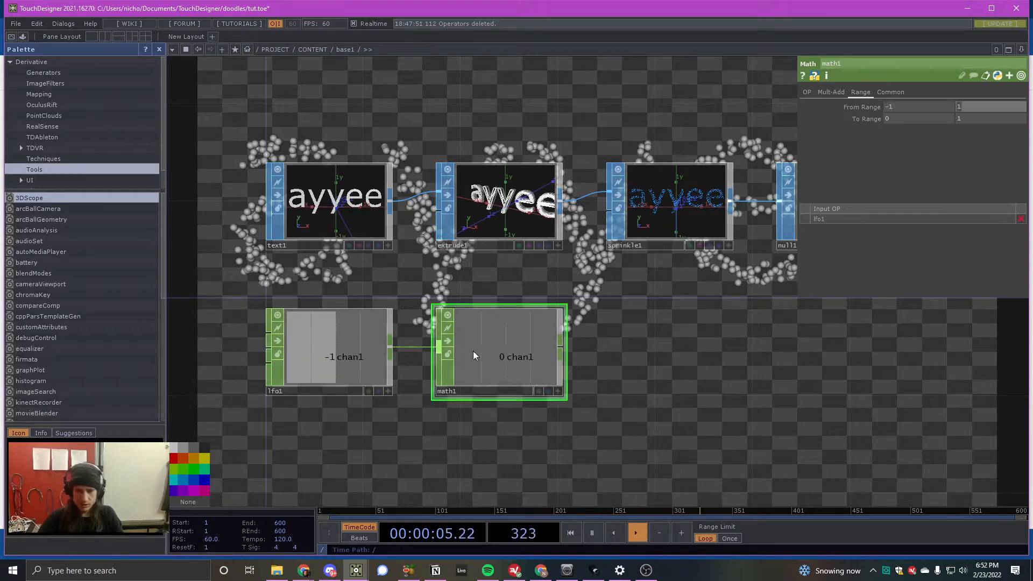
pyautogui.scroll(3, 473, 350)
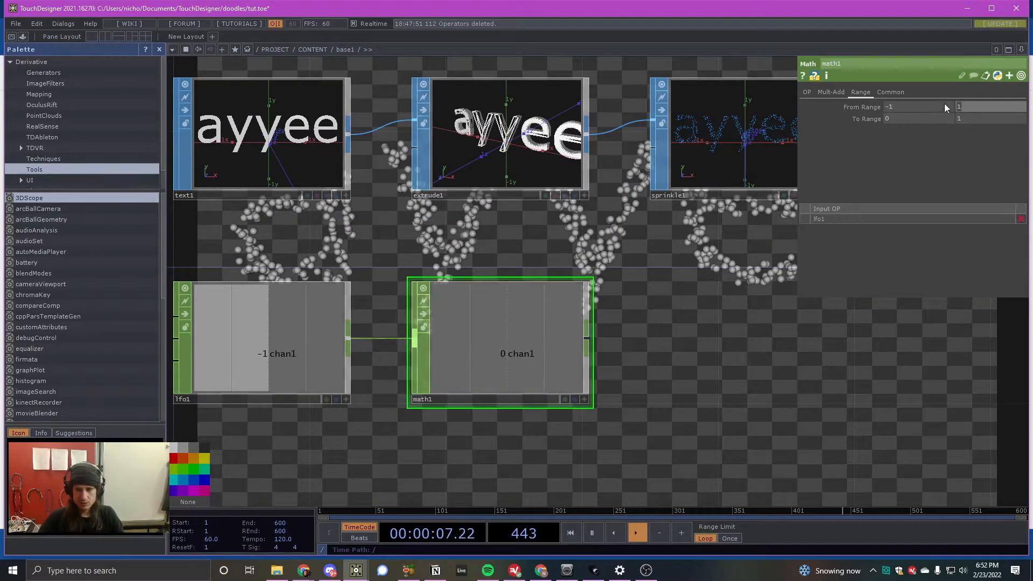
pyautogui.click(839, 122)
pyautogui.scroll(-3, 403, 347)
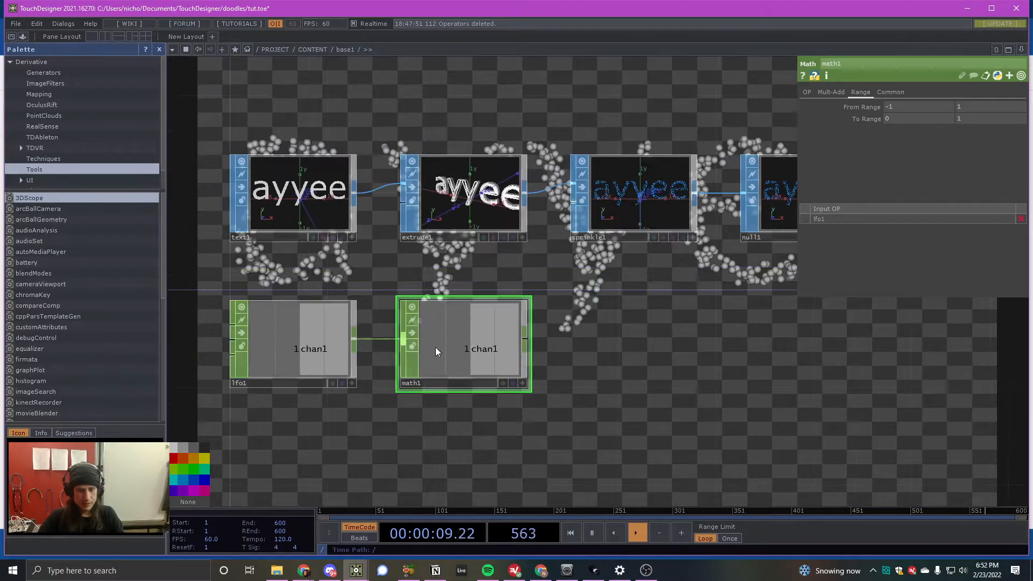
pyautogui.scroll(1, 474, 349)
pyautogui.scroll(-1, 520, 342)
# - Connect a Trigger CHOP to the Math CHOP's output and place it to the right of the Math CHOP
pyautogui.rightClick(520, 342)
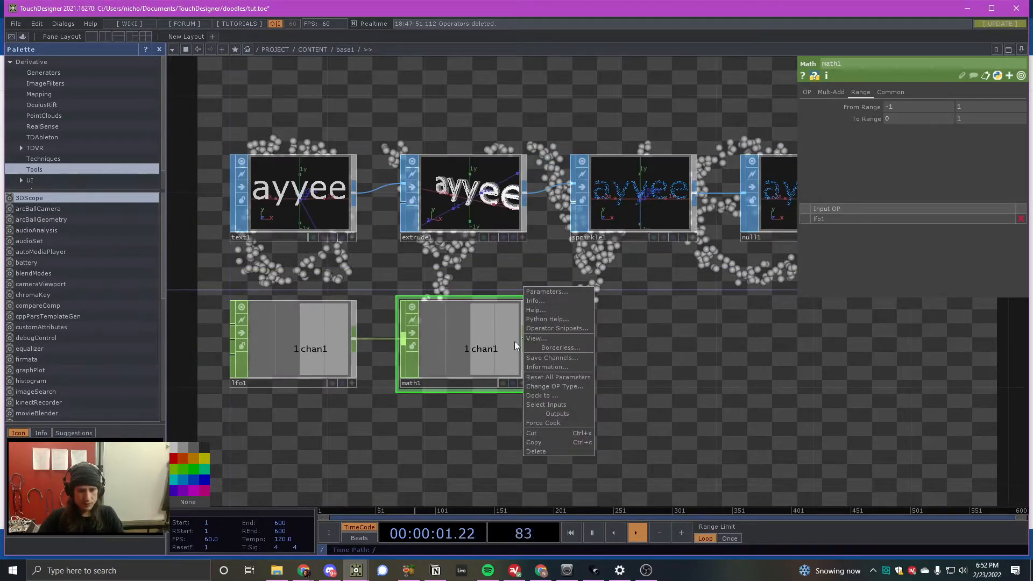
pyautogui.press('Escape')
pyautogui.press('Tab')
pyautogui.write('t')
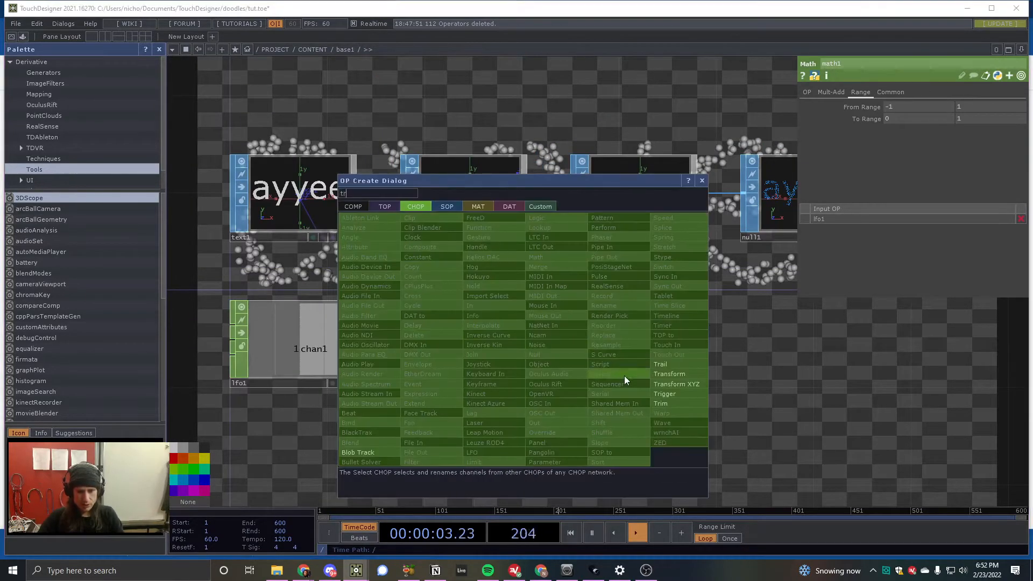
pyautogui.click(666, 394)
pyautogui.click(654, 344)
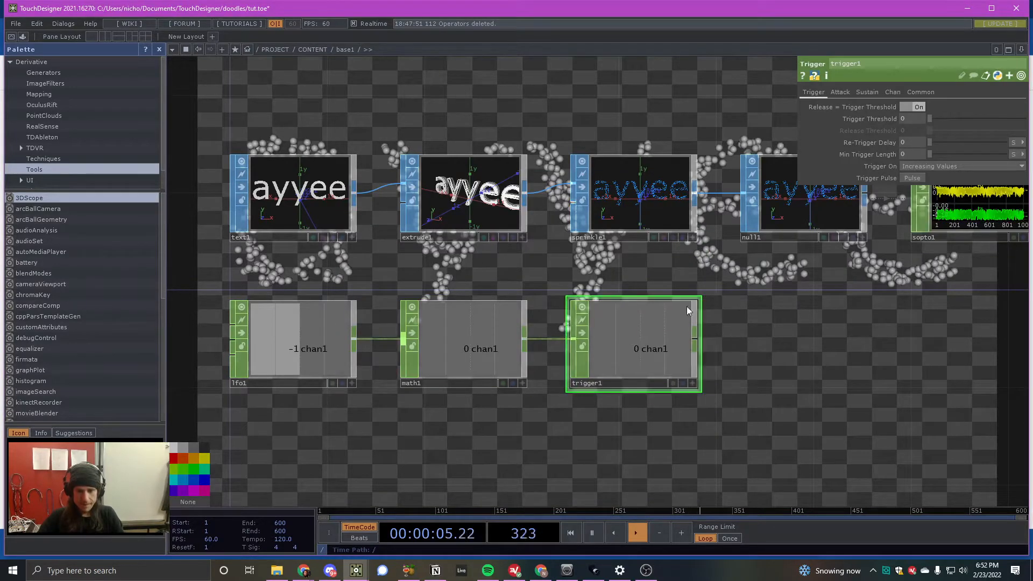
# - Set the Trigger CHOP's Sustain Level to 1
pyautogui.click(863, 92)
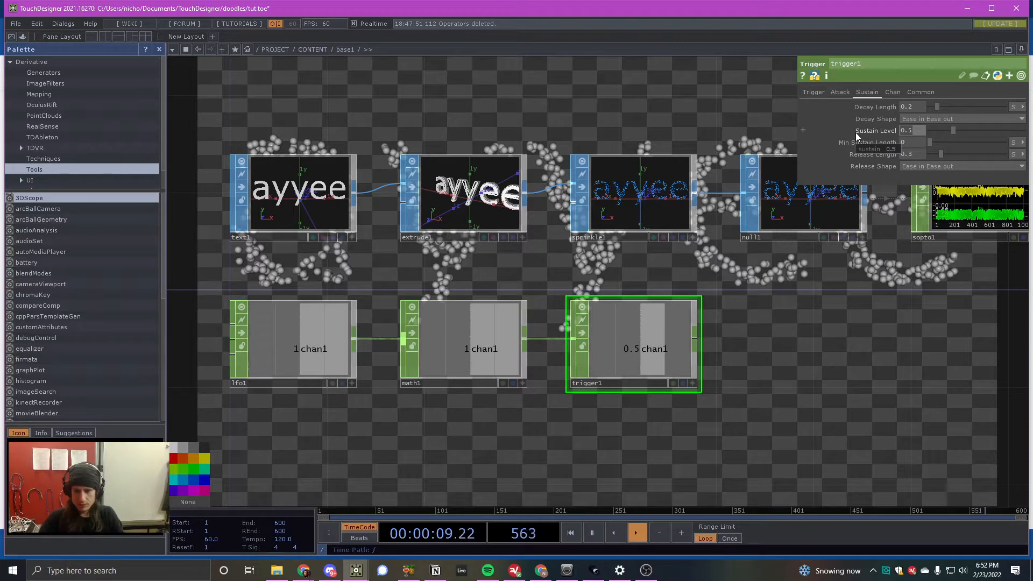
pyautogui.write('1')
pyautogui.press('Tab')
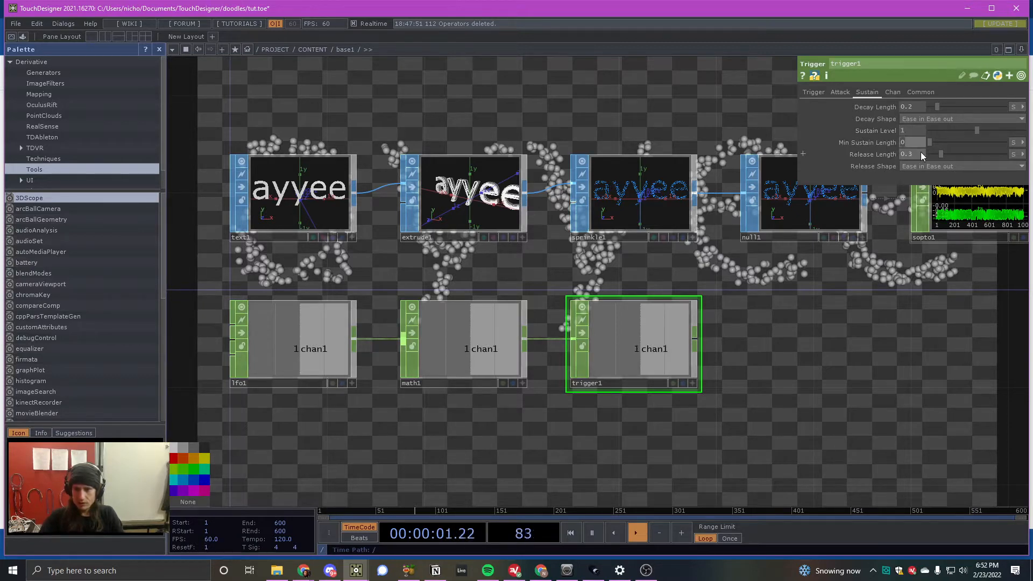
pyautogui.press('Tab')
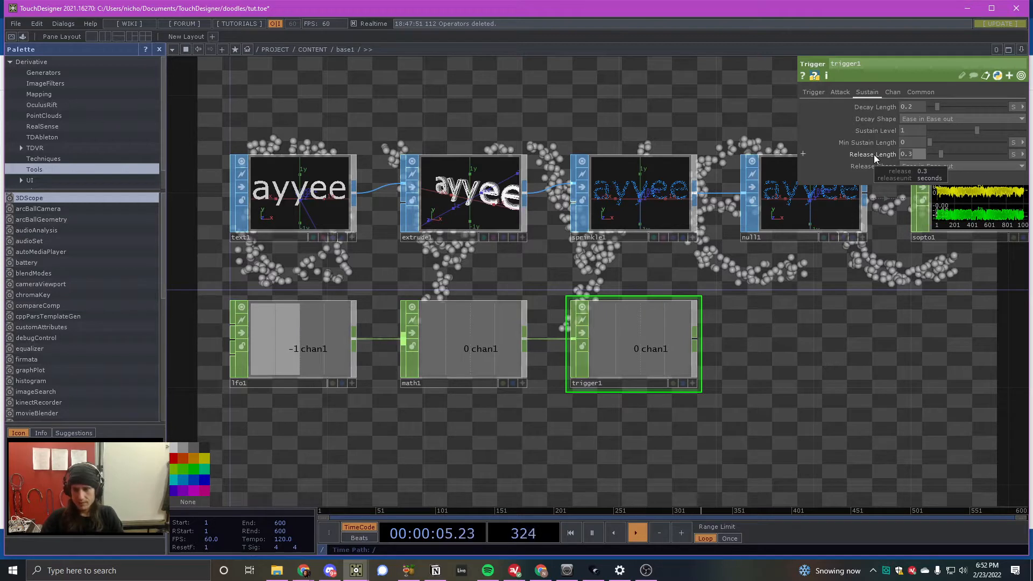
# - Set the Trigger CHOP's Attack Length to 3 seconds
pyautogui.click(840, 92)
pyautogui.click(915, 119)
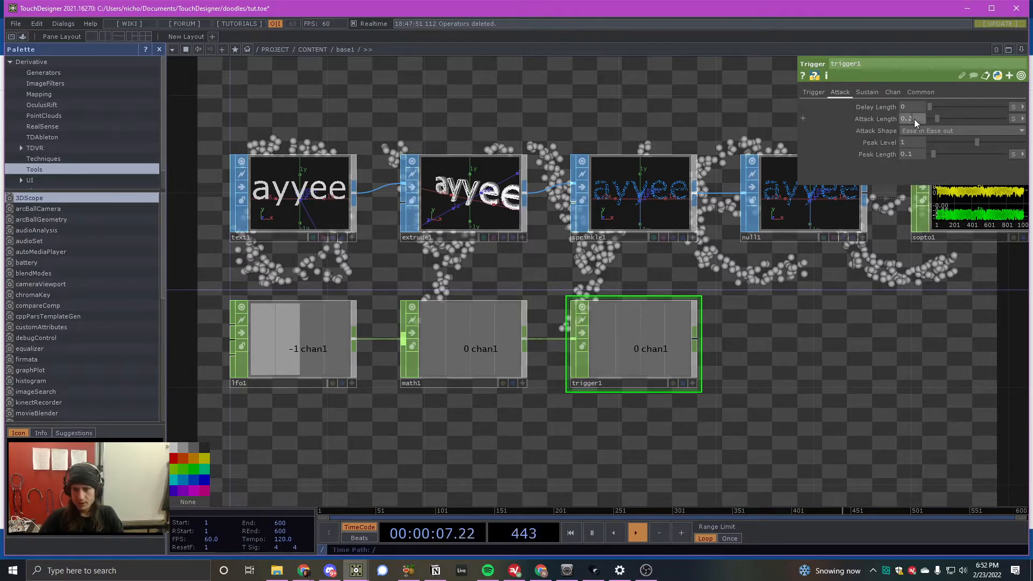
pyautogui.write('3')
pyautogui.press('Return')
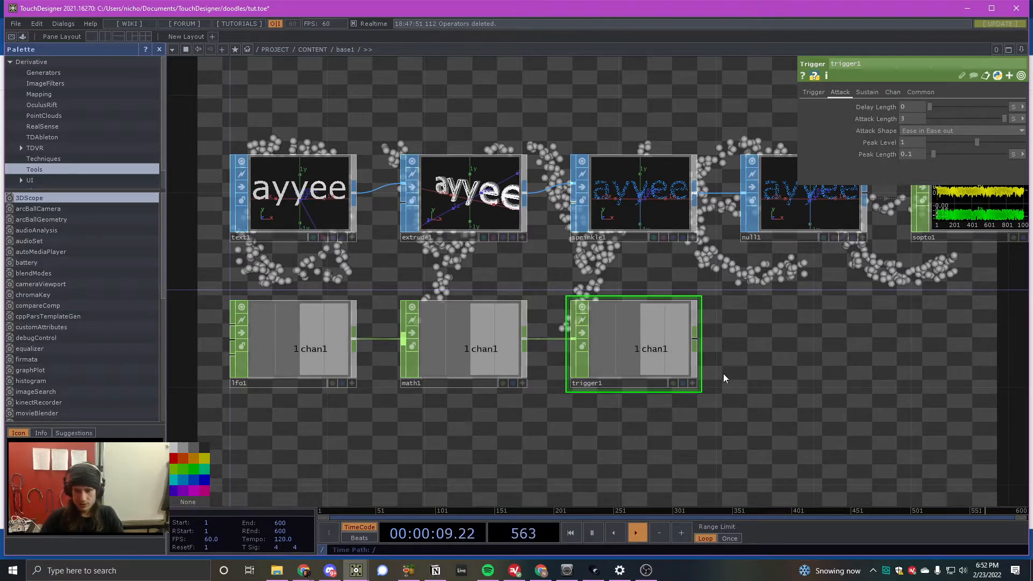
pyautogui.scroll(-5, 447, 259)
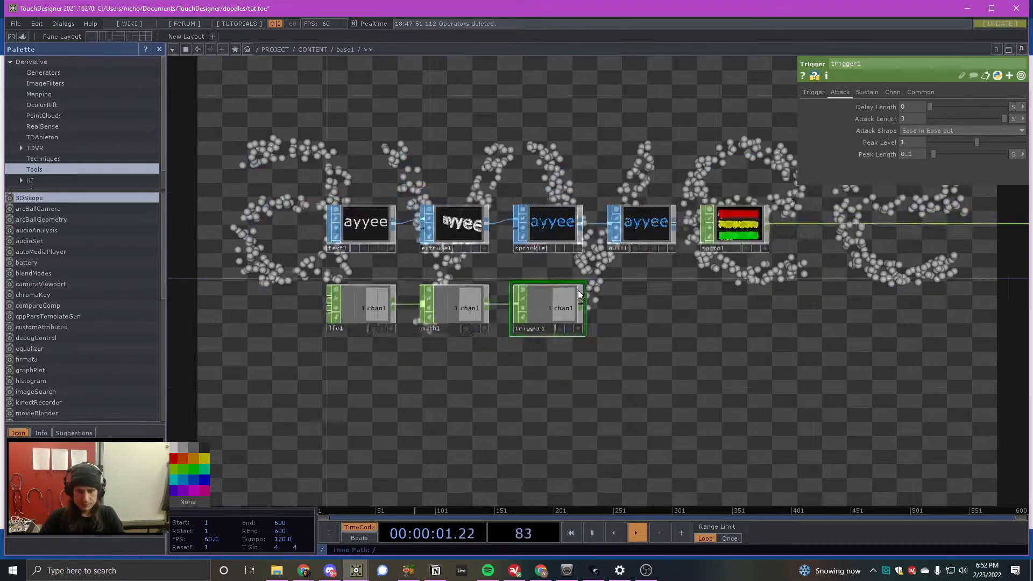
pyautogui.scroll(2, 634, 297)
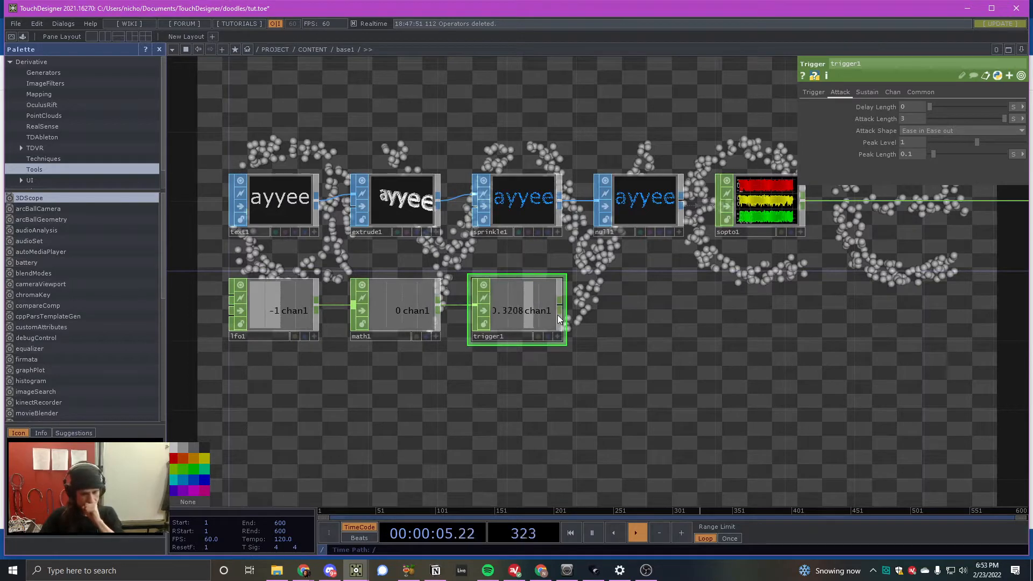
# - Connect a Null CHOP to the Trigger CHOP's output, place it to the right, and rename it null_pulse
pyautogui.rightClick(561, 308)
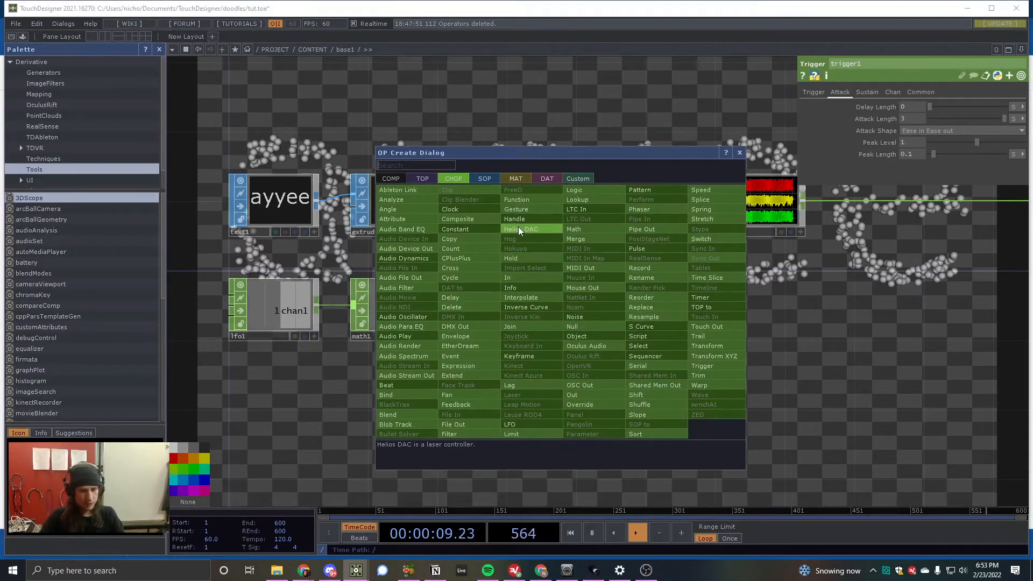
pyautogui.click(573, 325)
pyautogui.click(643, 305)
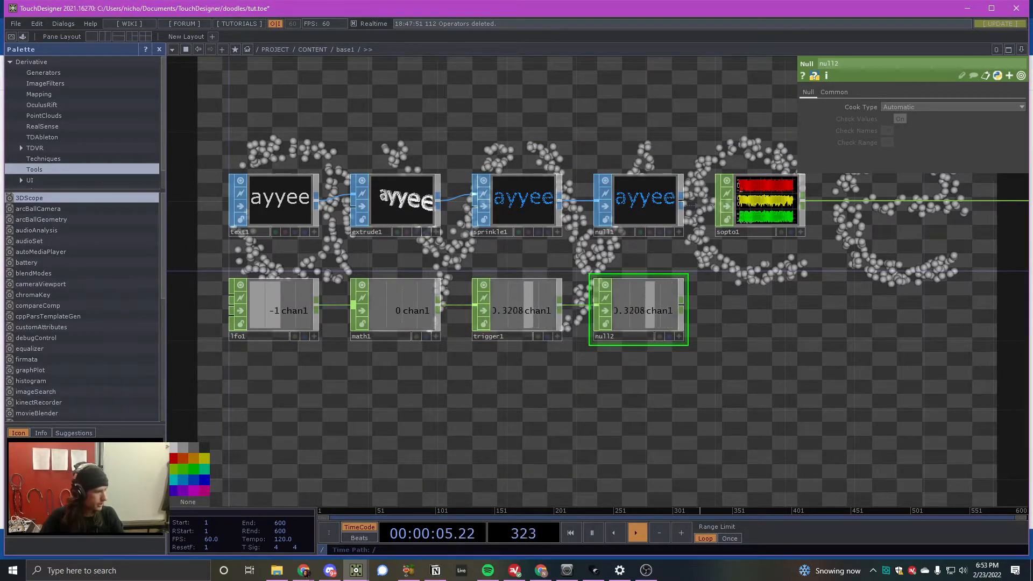
pyautogui.click(637, 336)
pyautogui.write('null_pulse')
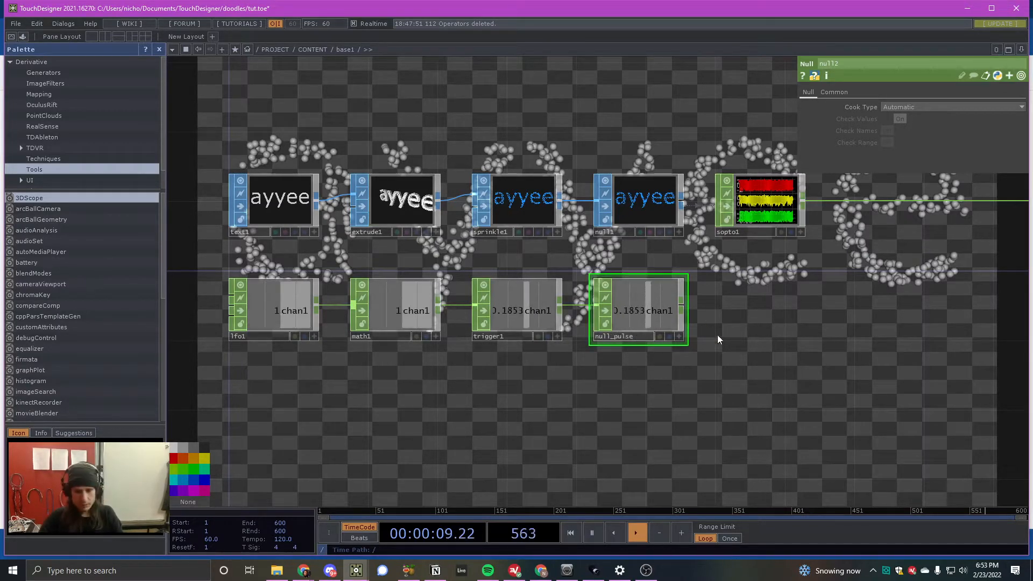
pyautogui.click(728, 346)
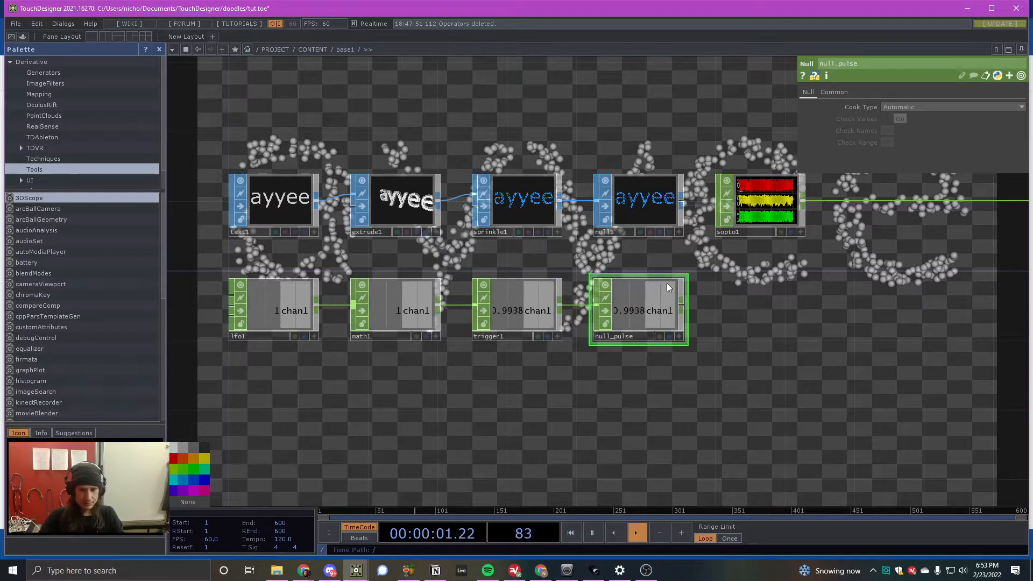
# - Add an unconnected Constant CHOP to the right of null_pulse, aligned below the SOP to CHOP
pyautogui.press('Tab')
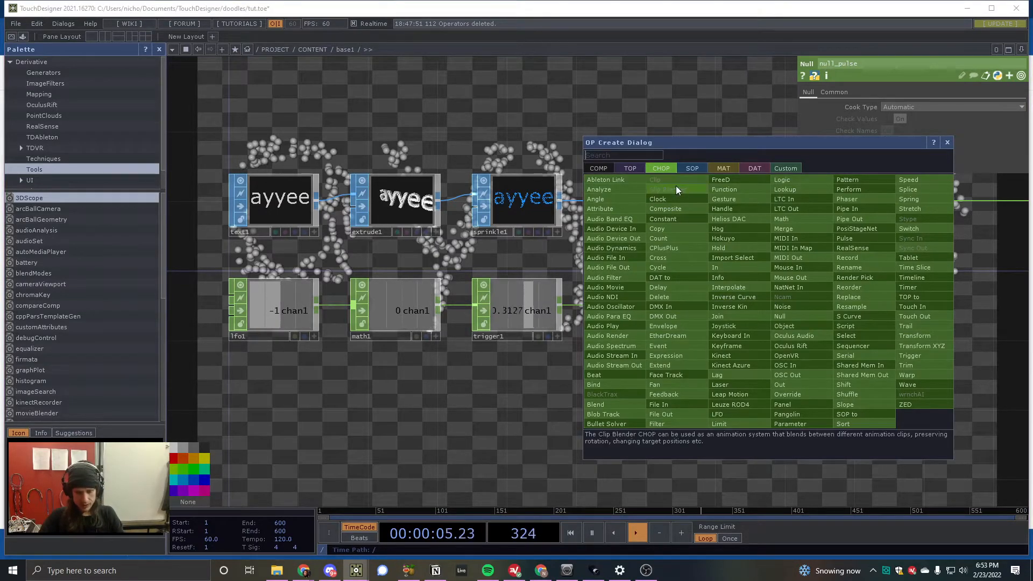
pyautogui.write('c')
pyautogui.click(684, 234)
pyautogui.click(773, 312)
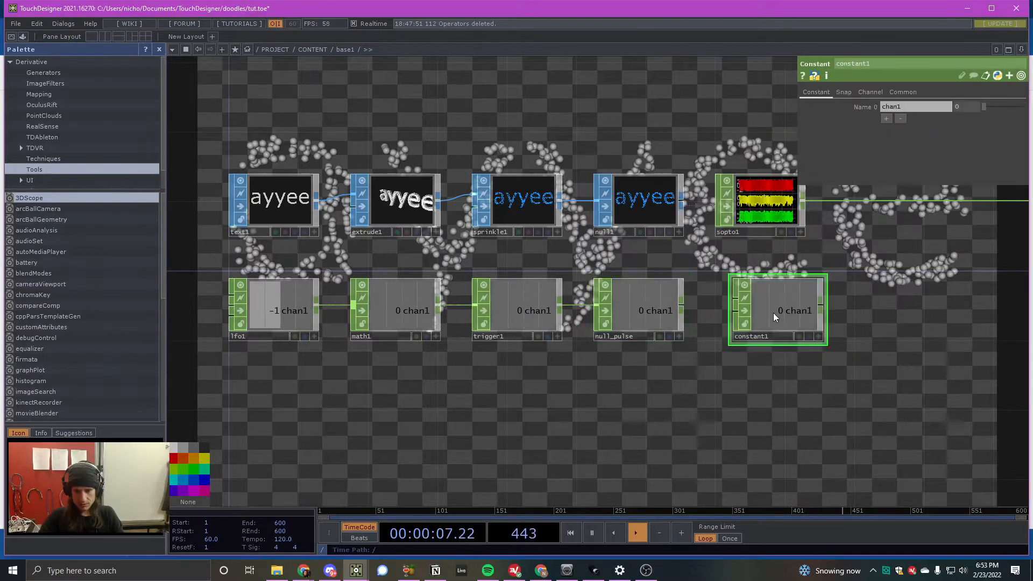
pyautogui.moveTo(773, 312); pyautogui.dragTo(760, 311)
# - Add a second Constant CHOP directly above the Sprinkle SOP and rename it constant_vars
pyautogui.press('Tab')
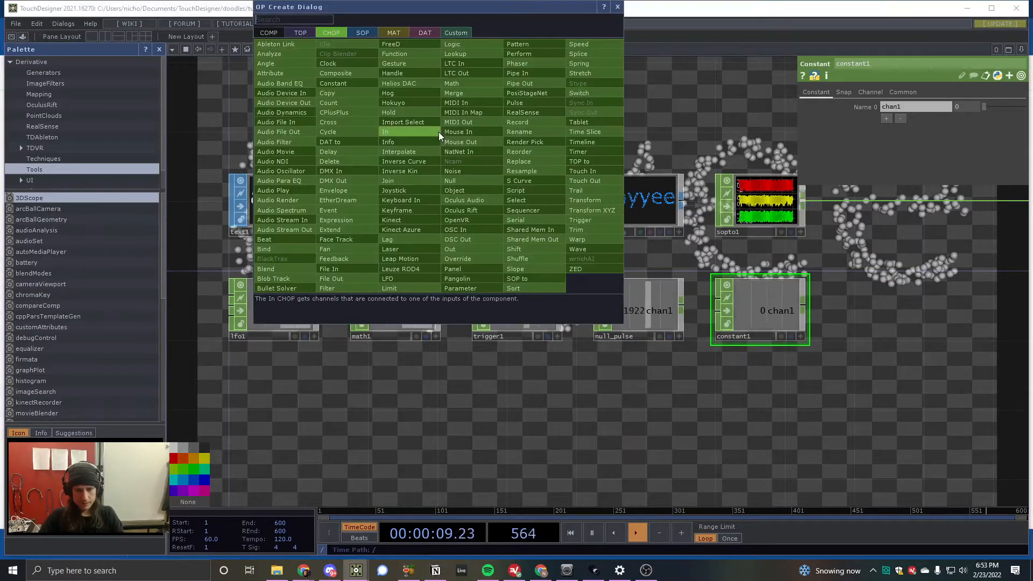
pyautogui.write('c')
pyautogui.click(354, 82)
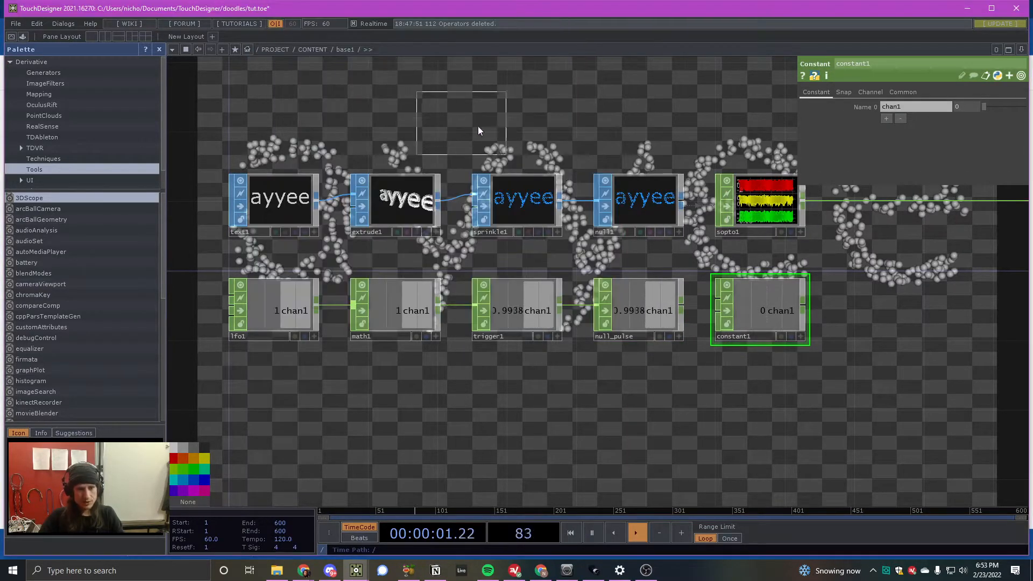
pyautogui.click(512, 140)
pyautogui.moveTo(498, 162); pyautogui.dragTo(516, 162)
pyautogui.doubleClick(515, 162)
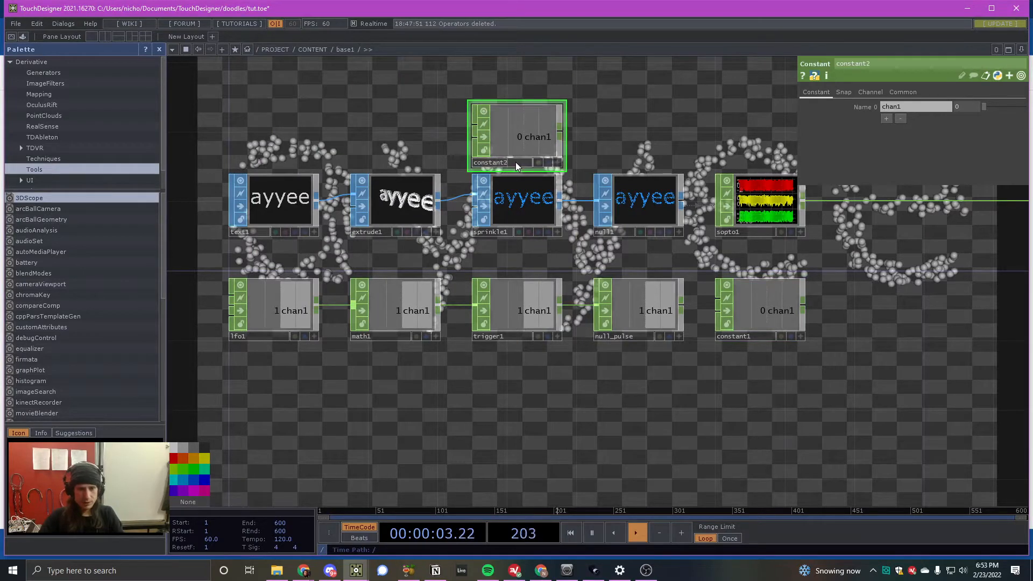
pyautogui.write('constant_vars')
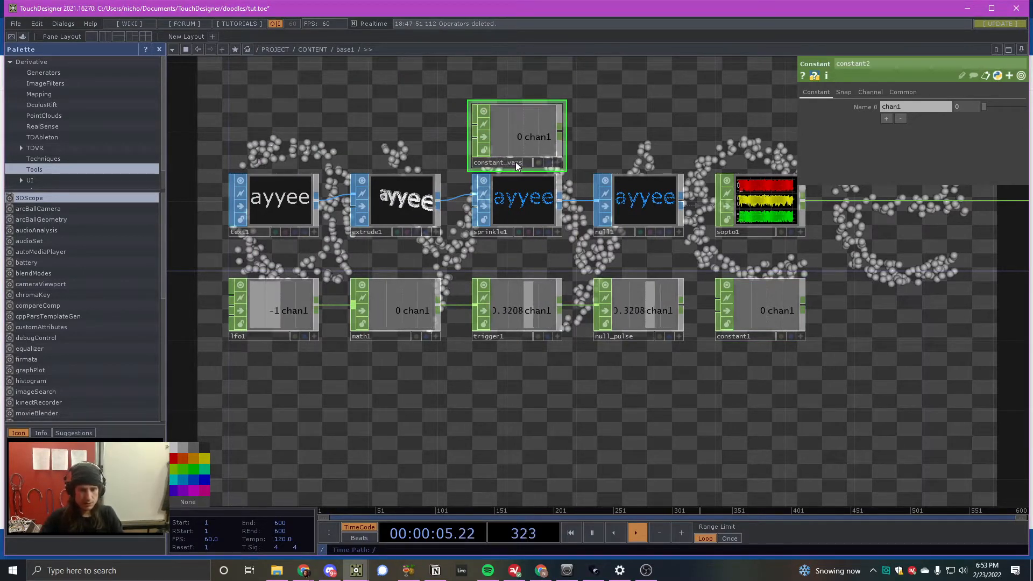
pyautogui.press('Return')
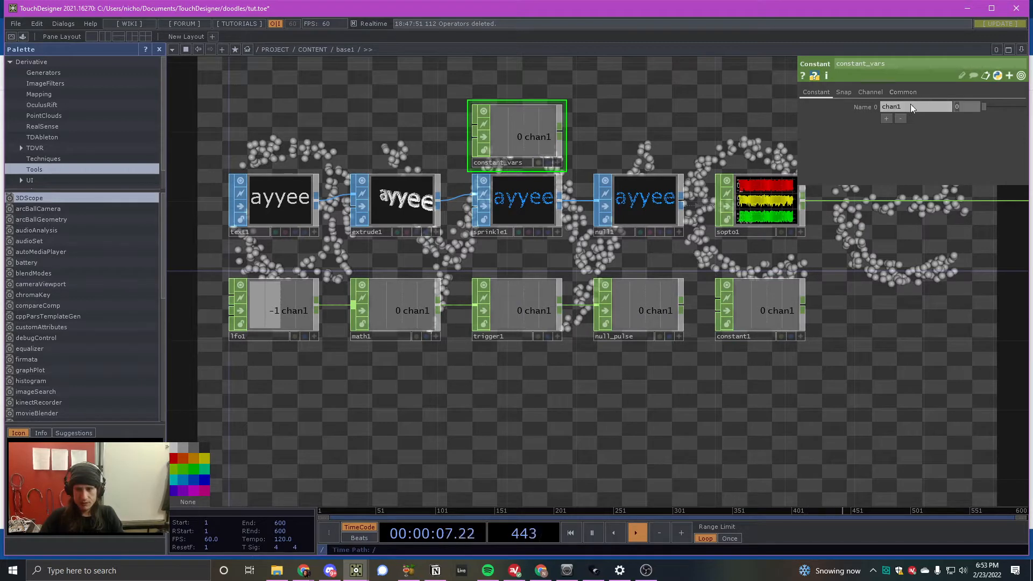
# - Name the first channel of constant_vars n and set its value to 2000
pyautogui.moveTo(910, 105); pyautogui.dragTo(821, 106)
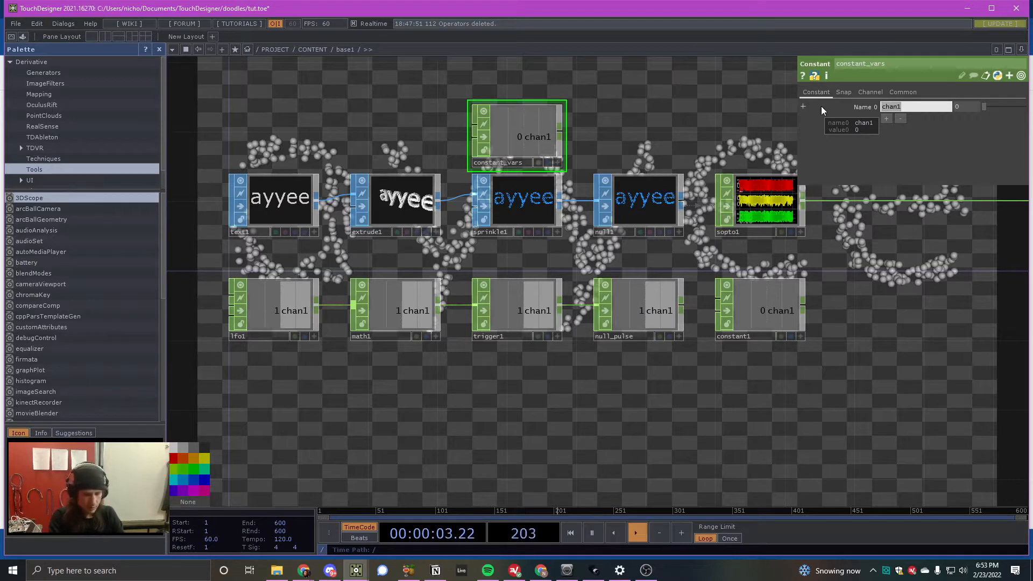
pyautogui.write('n')
pyautogui.press('Return')
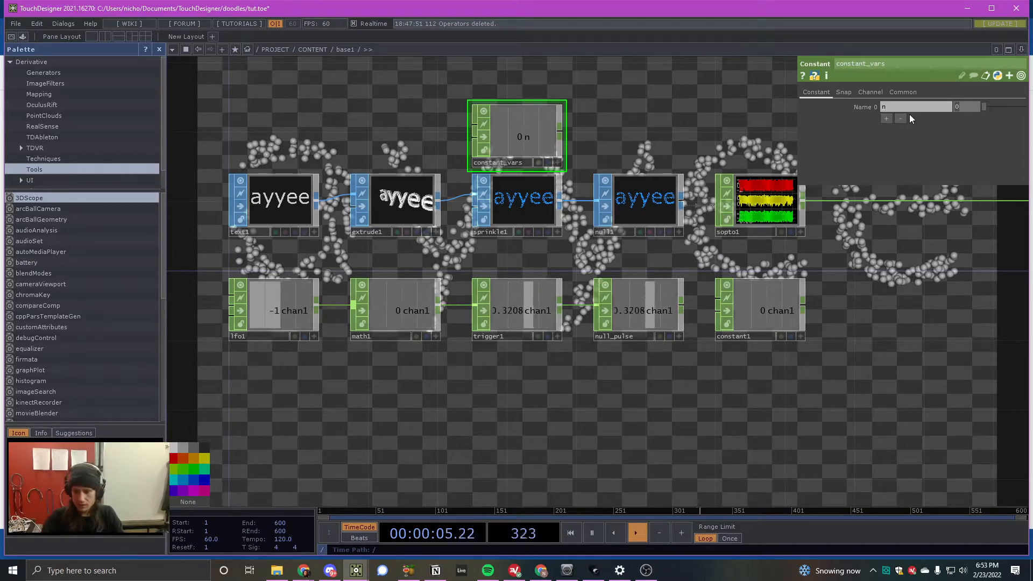
pyautogui.write('2000')
pyautogui.press('Return')
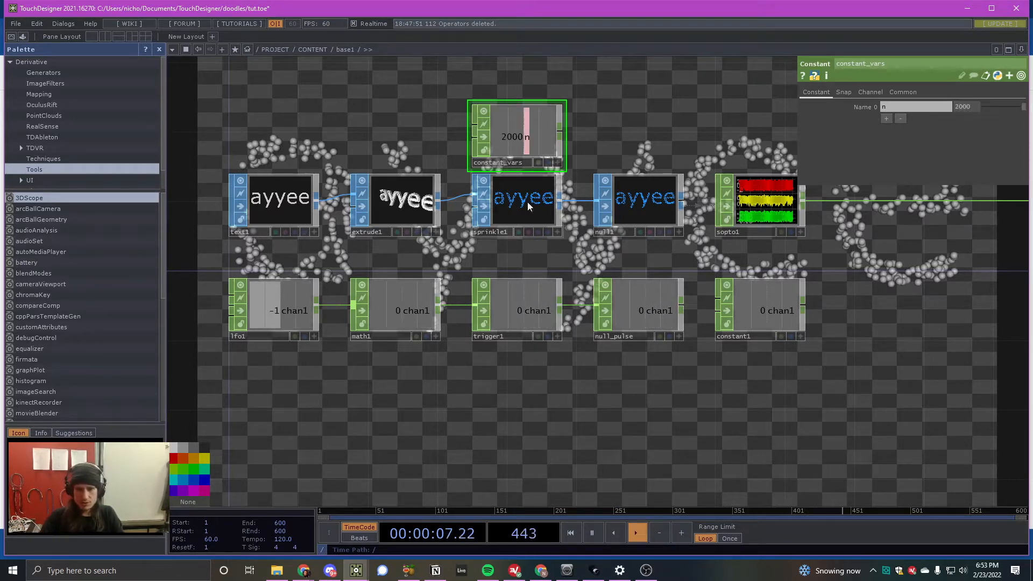
# - Drive the Sprinkle SOP's Number of Points with a CHOP reference to the n channel of constant_vars
pyautogui.click(528, 207)
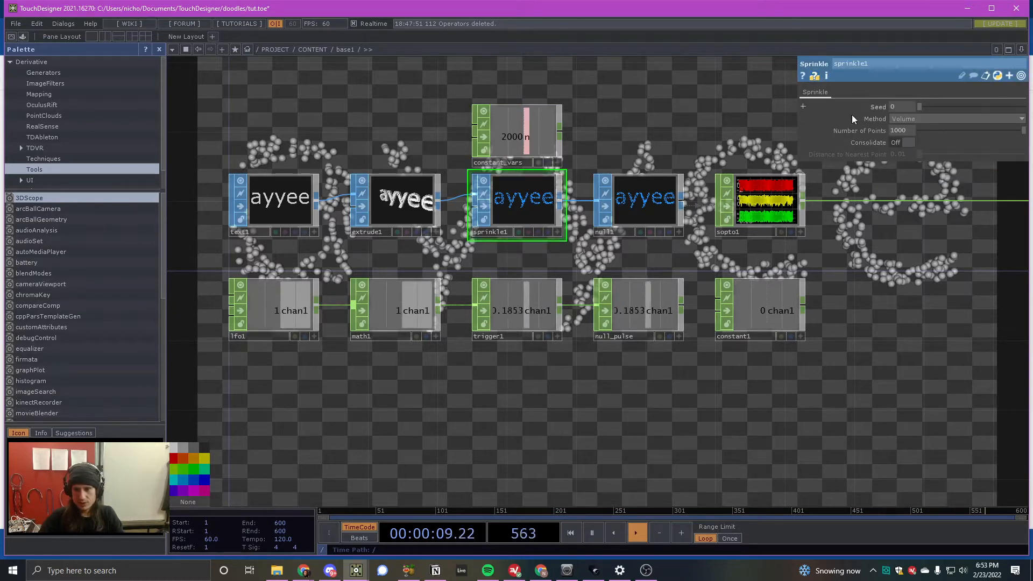
pyautogui.click(557, 162)
pyautogui.moveTo(519, 137); pyautogui.dragTo(902, 132)
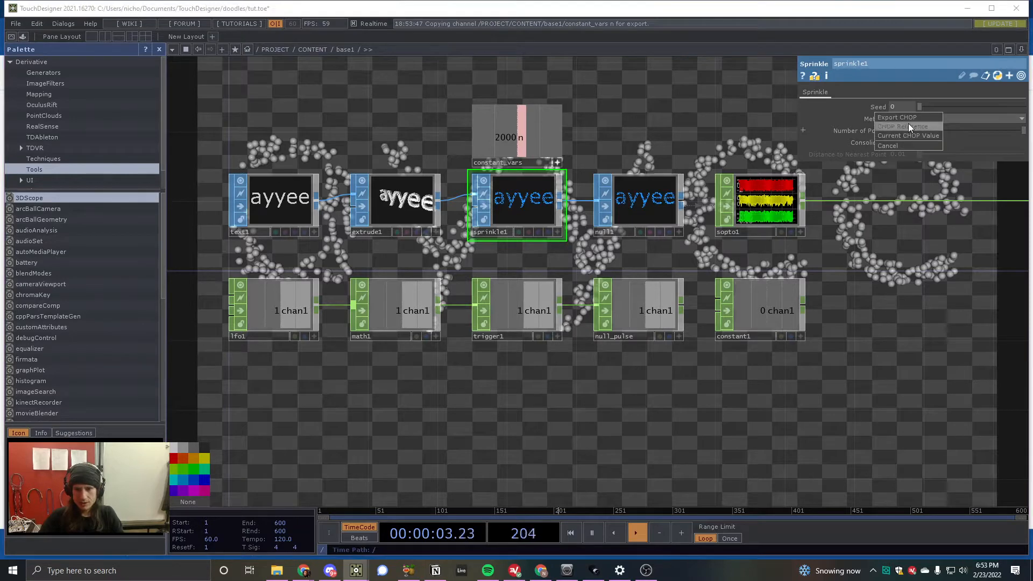
pyautogui.click(909, 135)
pyautogui.click(558, 163)
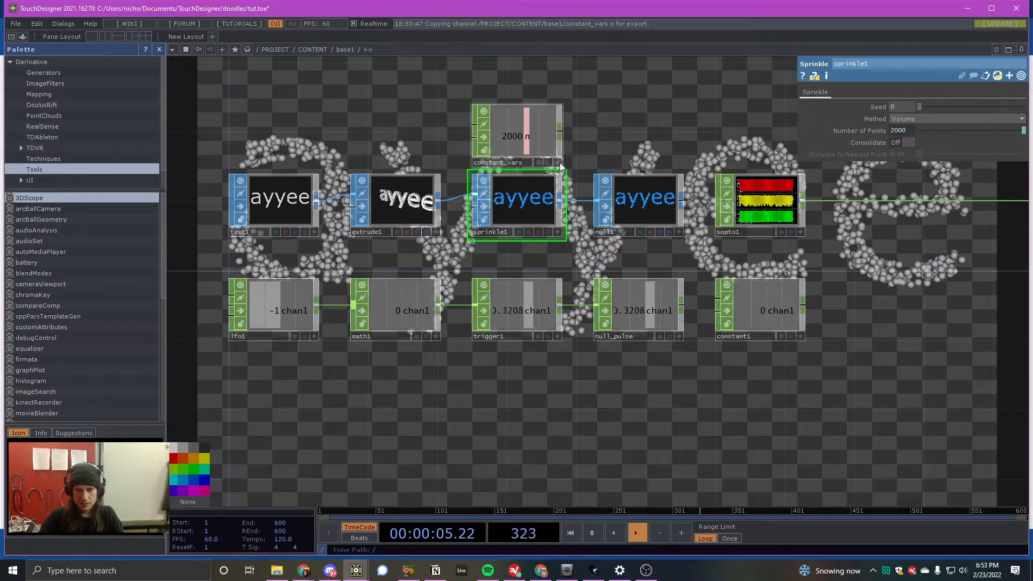
# - Add an unconnected Noise CHOP directly below constant1
pyautogui.scroll(-3, 543, 208)
pyautogui.scroll(5, 753, 282)
pyautogui.moveTo(753, 279); pyautogui.dragTo(483, 182)
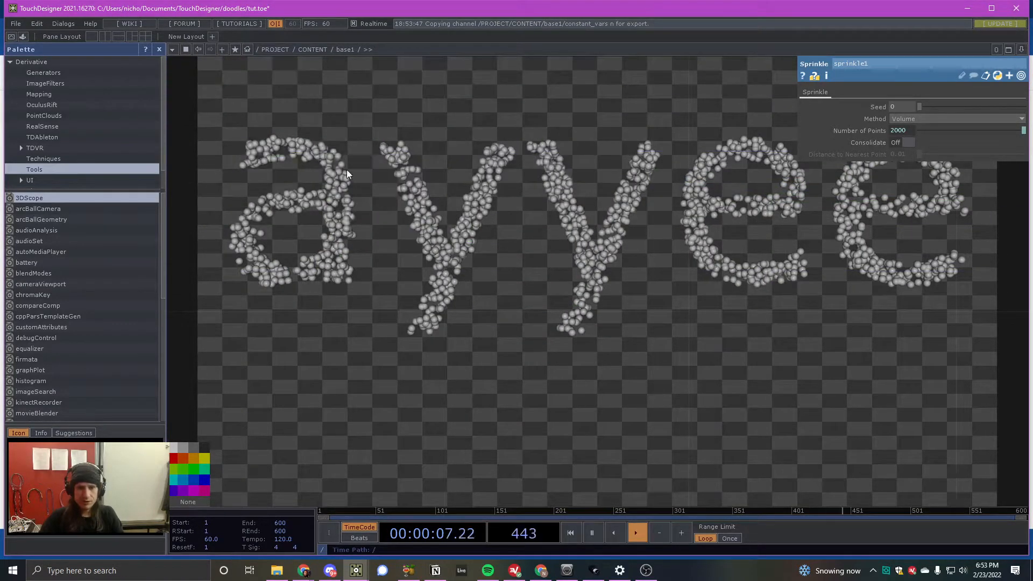
pyautogui.scroll(-8, 893, 344)
pyautogui.scroll(3, 823, 253)
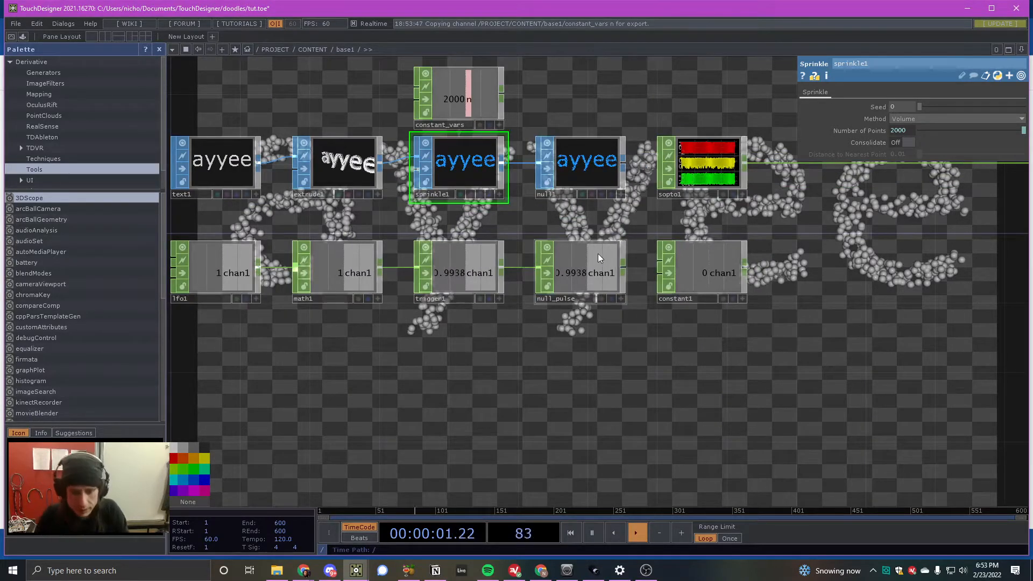
pyautogui.click(726, 274)
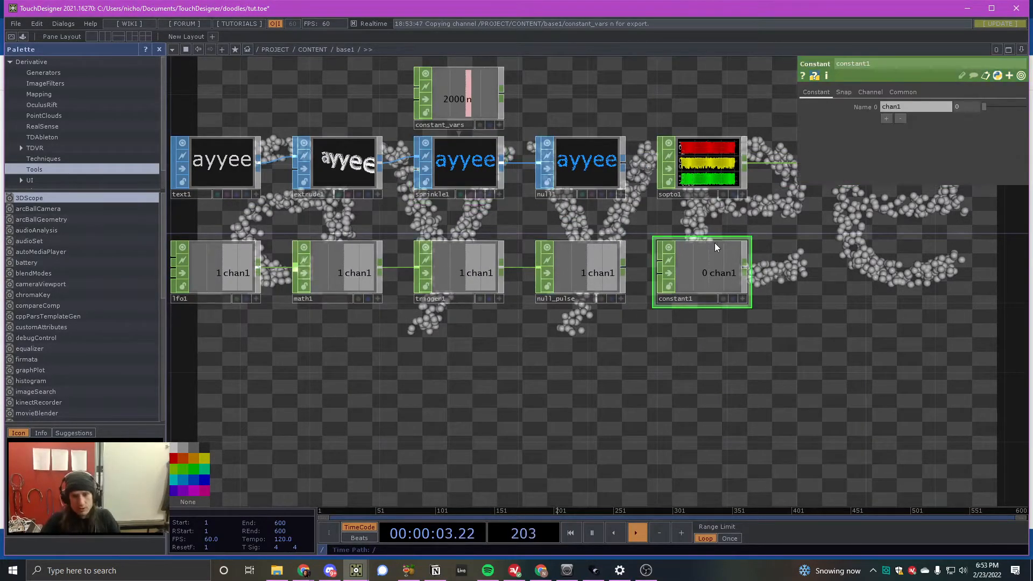
pyautogui.scroll(-2, 645, 188)
pyautogui.scroll(2, 637, 188)
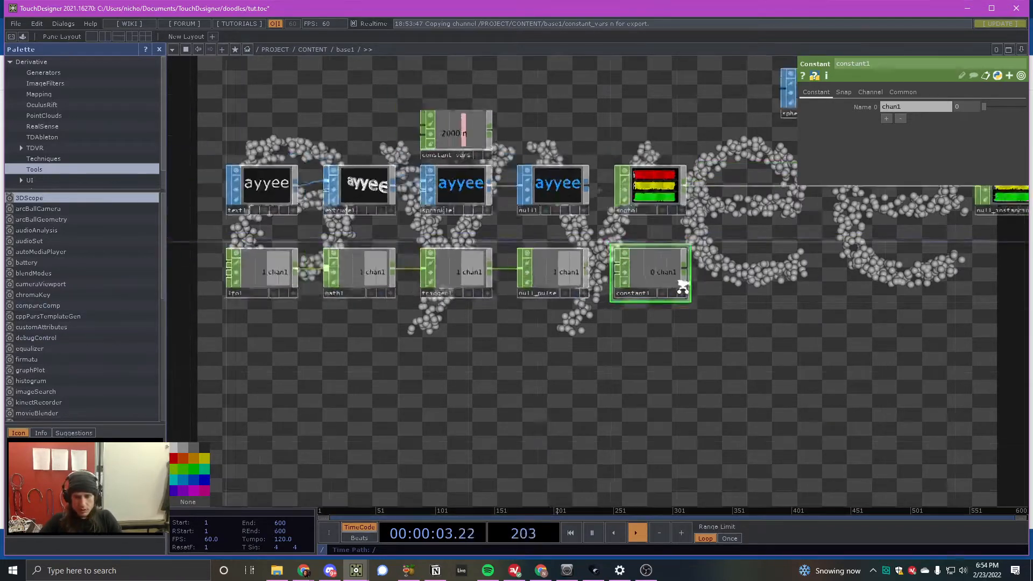
pyautogui.press('Tab')
pyautogui.write('noi')
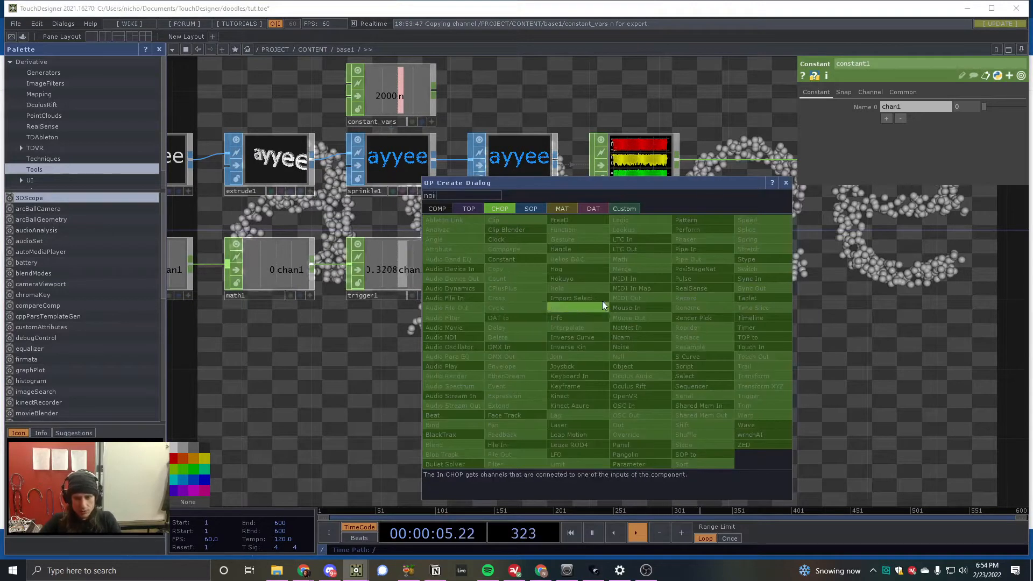
pyautogui.press('Return')
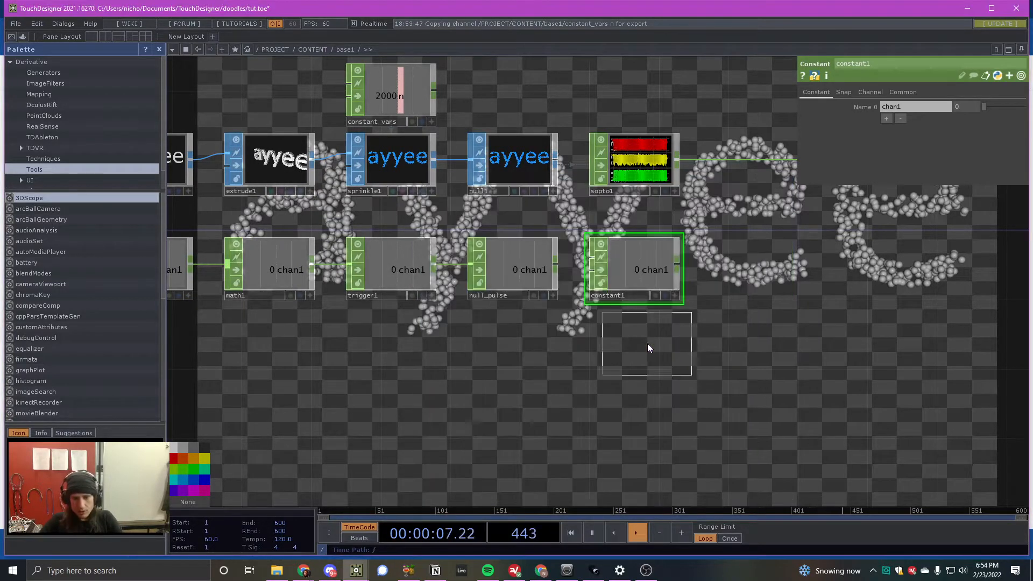
pyautogui.click(640, 341)
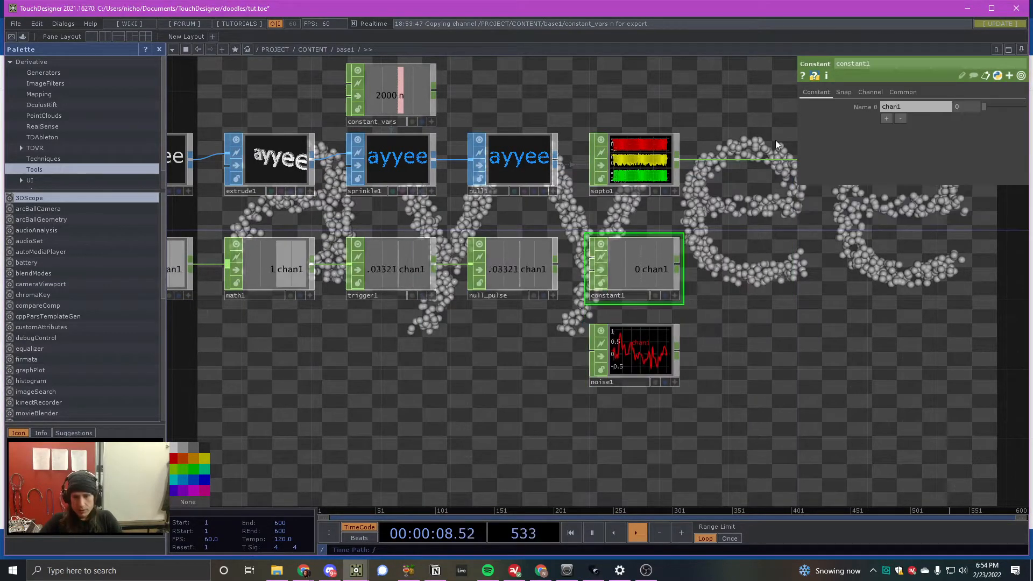
# - Turn off Single Sample on constant1 and switch its Start and End units to Samples
pyautogui.click(869, 92)
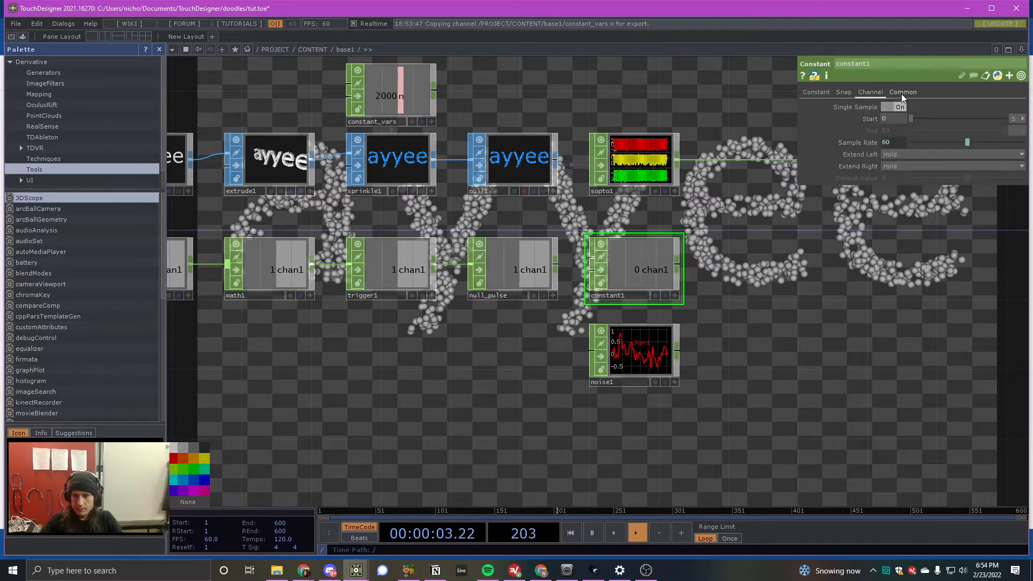
pyautogui.click(889, 106)
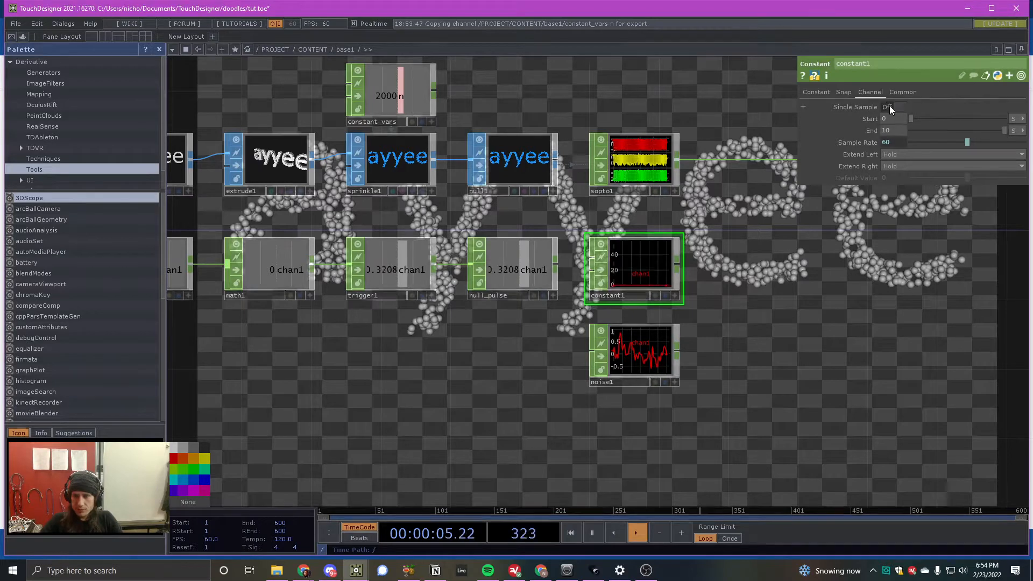
pyautogui.click(1017, 122)
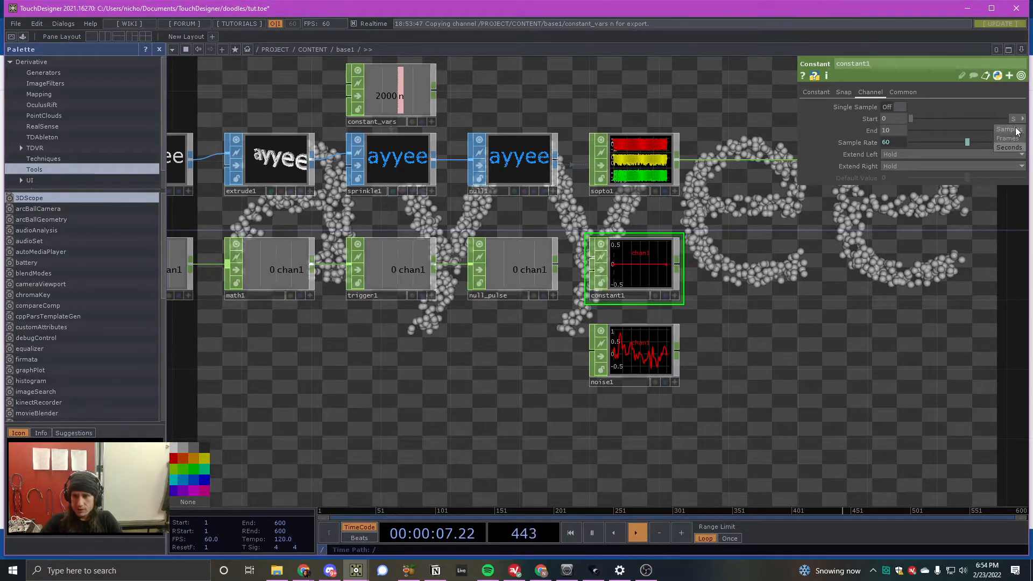
pyautogui.click(1017, 131)
pyautogui.click(1017, 131)
pyautogui.click(1017, 142)
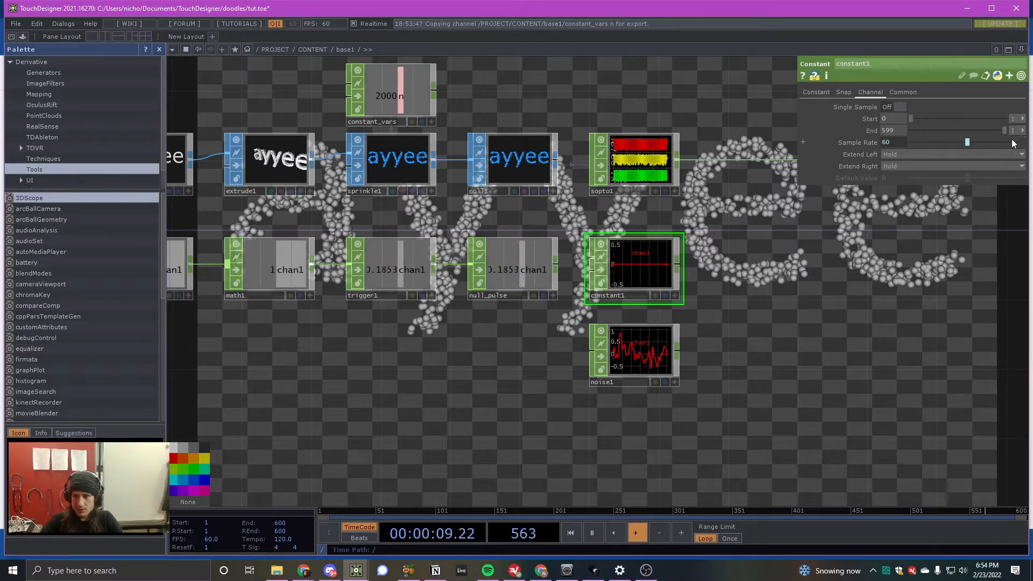
# - Link constant1's End to the n channel of constant_vars by CHOP reference, with the expression op('constant_vars')['n']-1
pyautogui.click(432, 122)
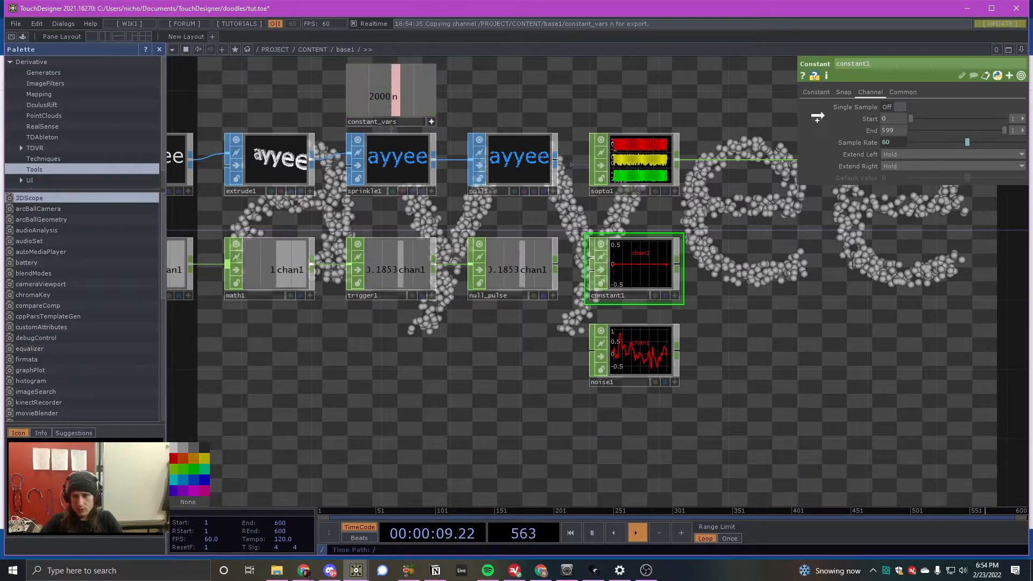
pyautogui.moveTo(903, 129); pyautogui.dragTo(904, 128)
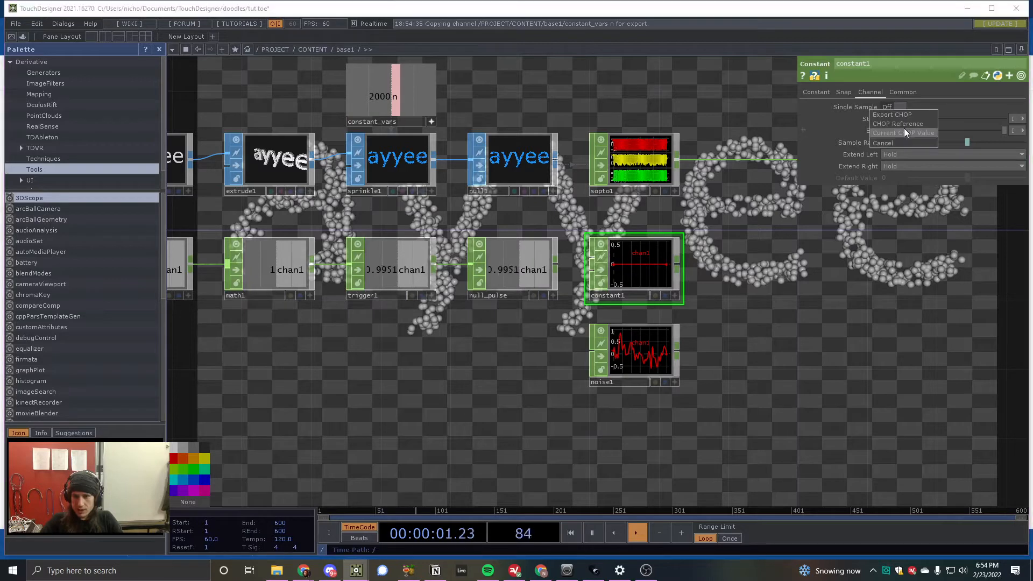
pyautogui.click(900, 125)
pyautogui.click(874, 132)
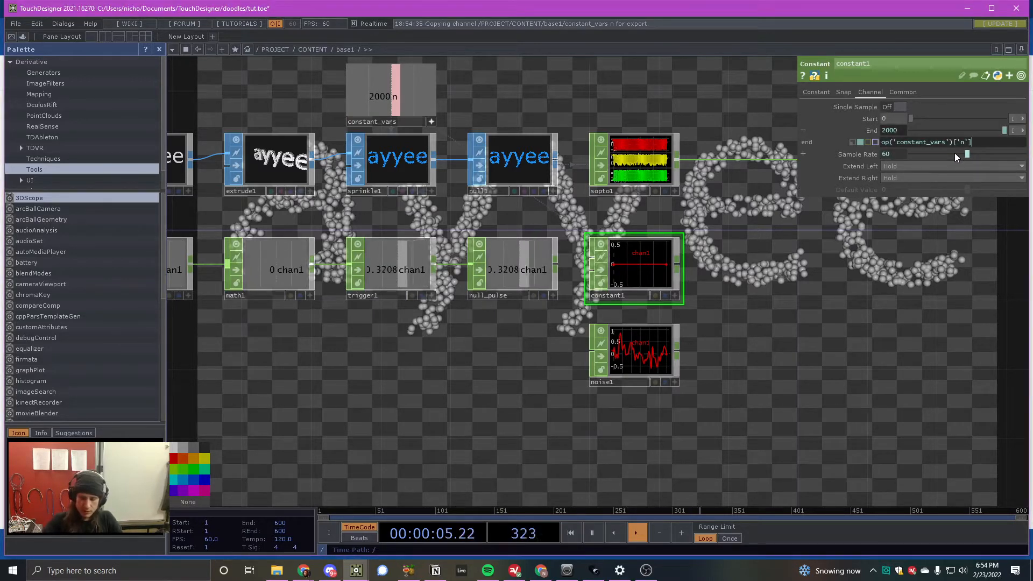
pyautogui.write('-1')
pyautogui.press('Return')
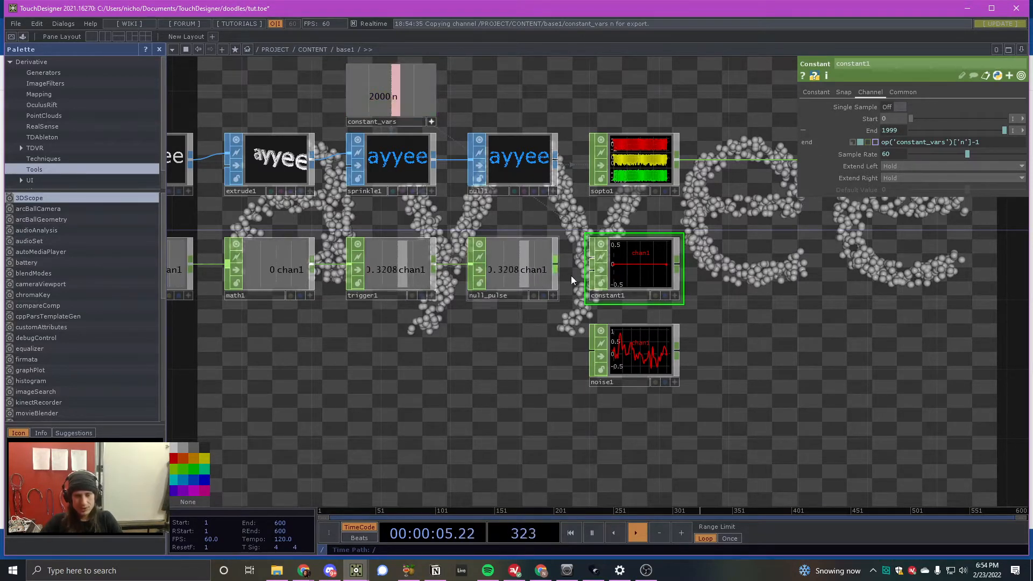
# - Switch the Noise CHOP's channel Start and End units to Samples
pyautogui.scroll(3, 679, 284)
pyautogui.scroll(-3, 598, 285)
pyautogui.click(626, 351)
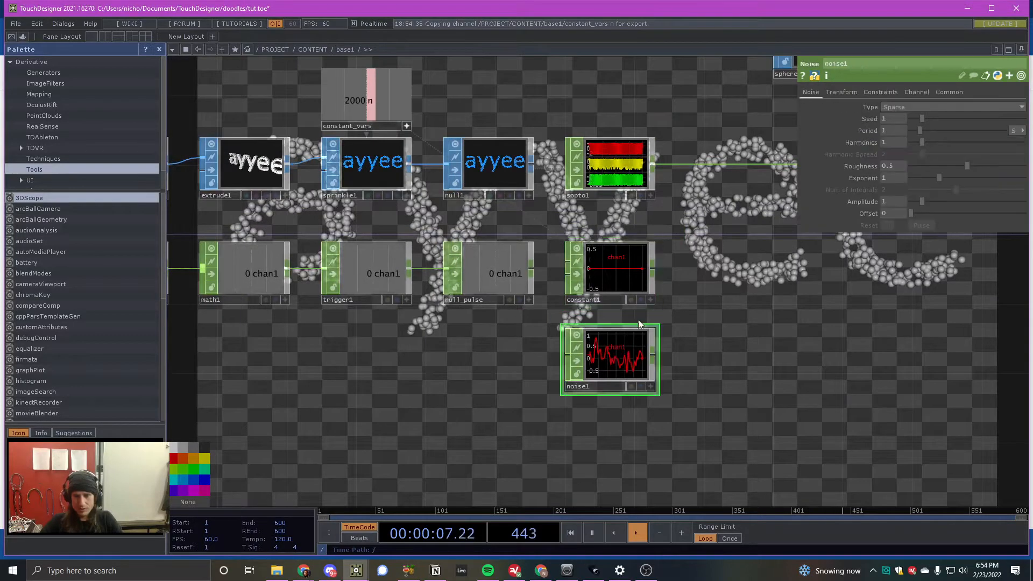
pyautogui.click(915, 92)
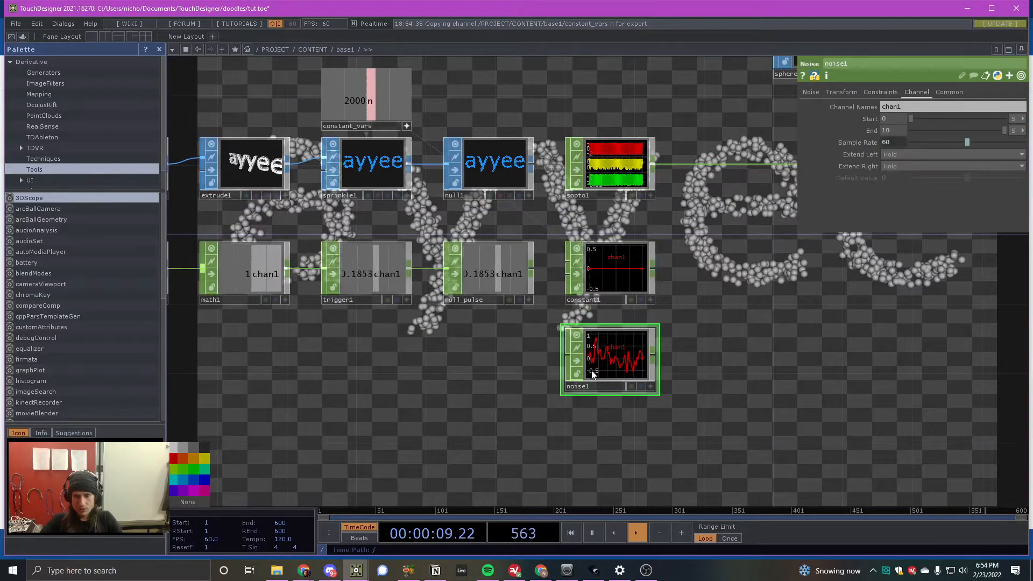
pyautogui.click(1014, 118)
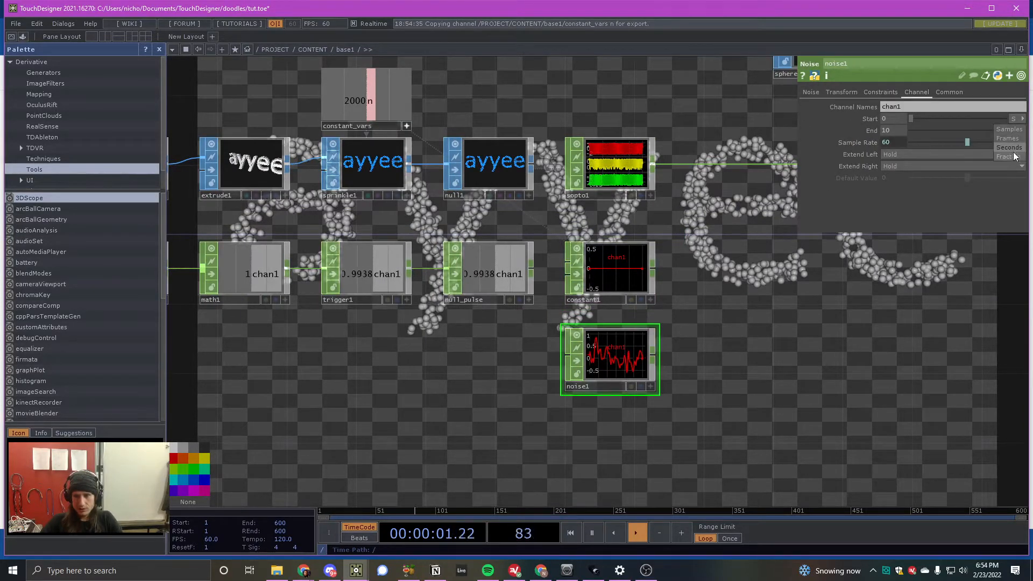
pyautogui.click(1010, 130)
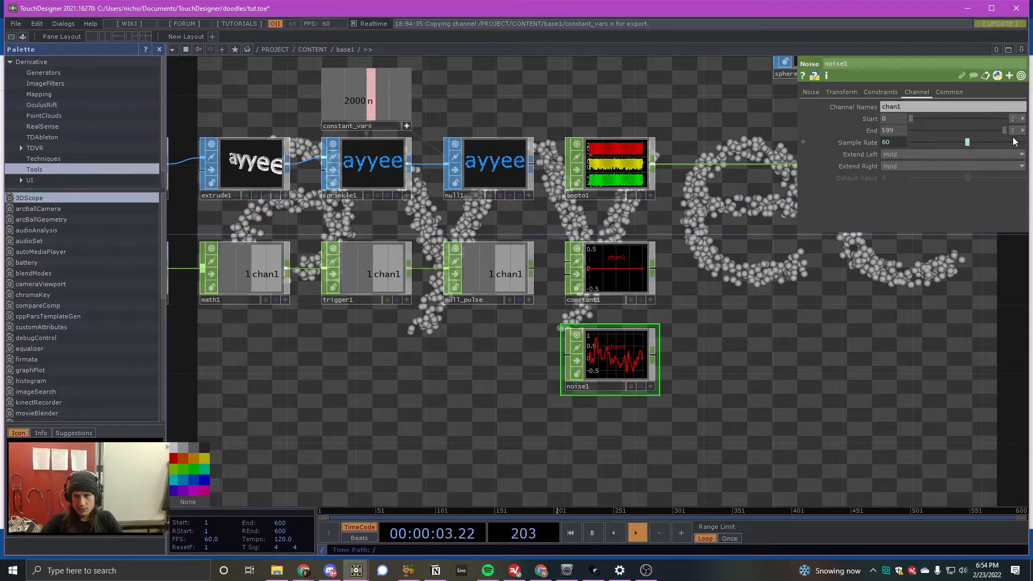
# - Set the Noise CHOP's End to the expression op('constant_vars')['n']-1 using a CHOP reference to constant_vars
pyautogui.click(900, 130)
pyautogui.write('2000')
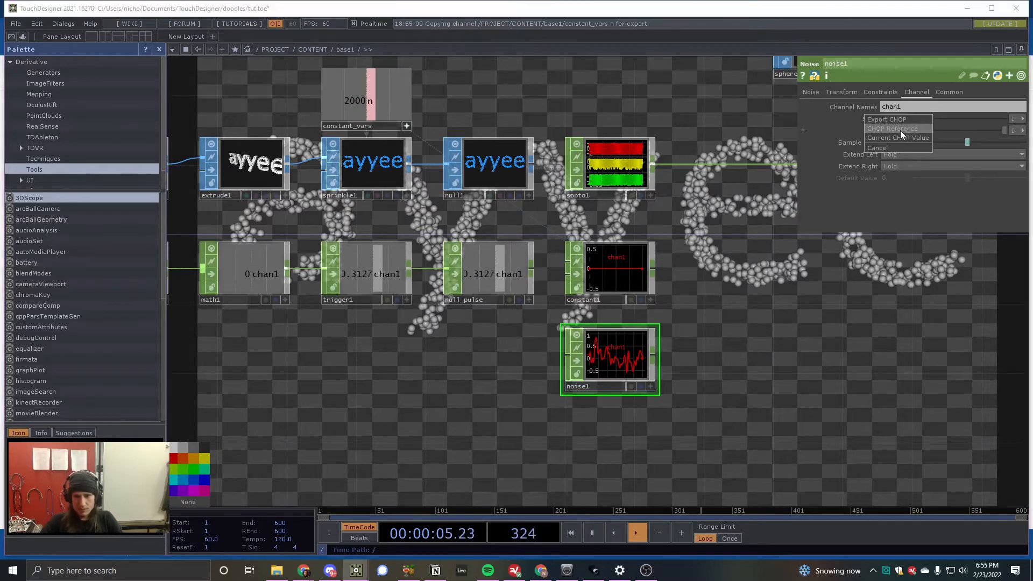
pyautogui.press('Return')
pyautogui.click(870, 131)
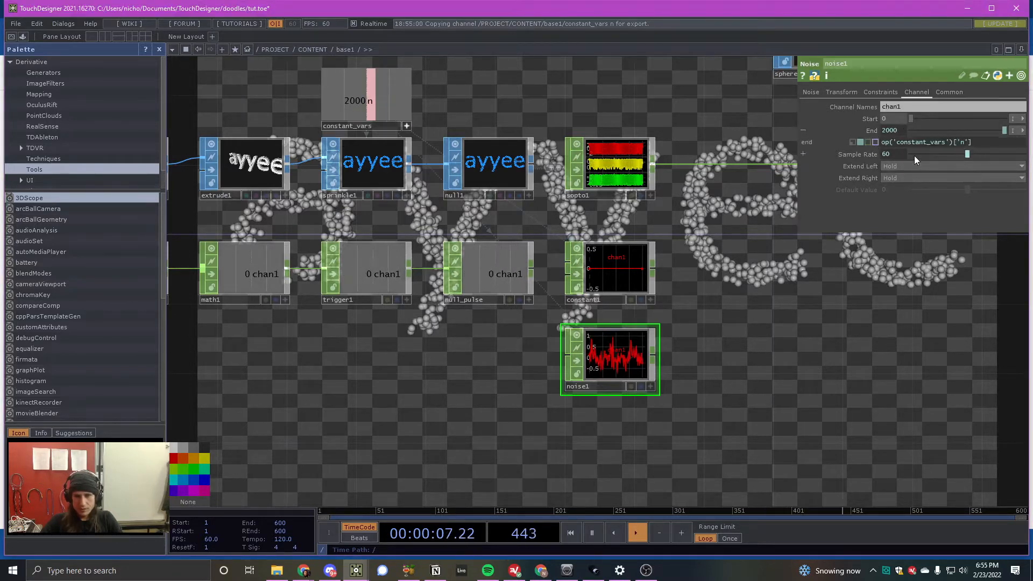
pyautogui.write('-1')
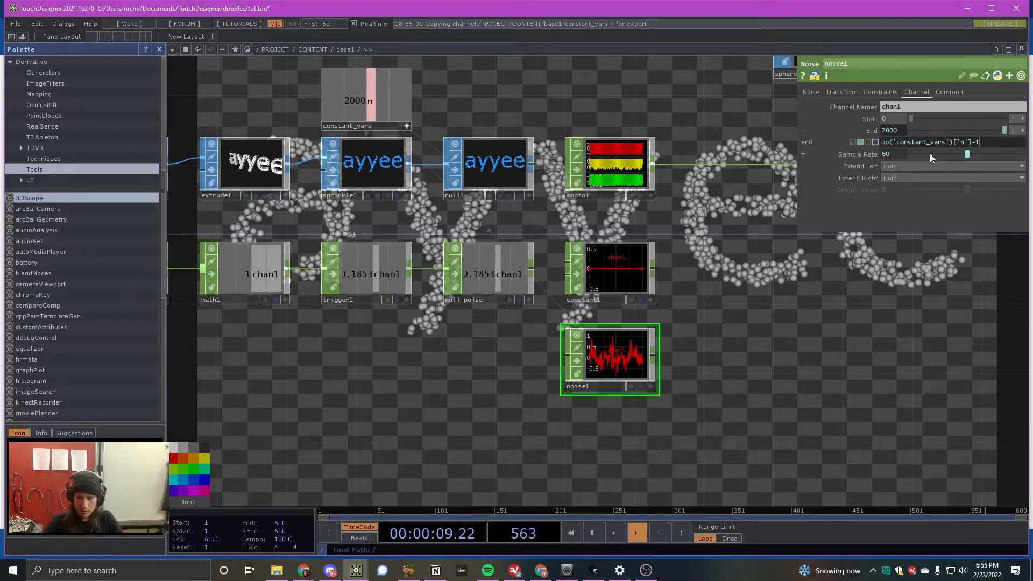
pyautogui.press('Return')
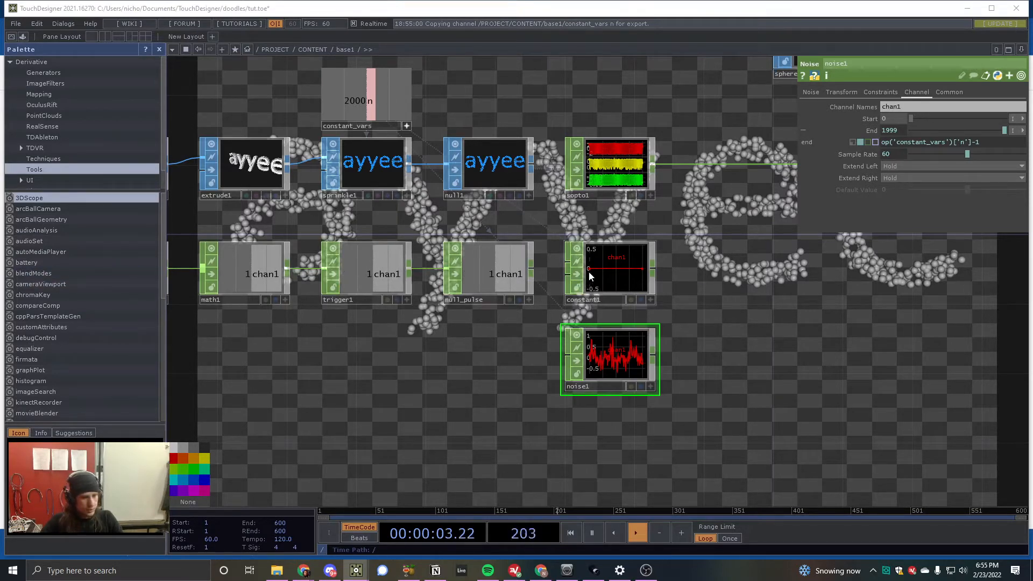
# - Connect a new Math CHOP to constant1's output, place it to the right, and wire noise1 in as its second input
pyautogui.press('Tab')
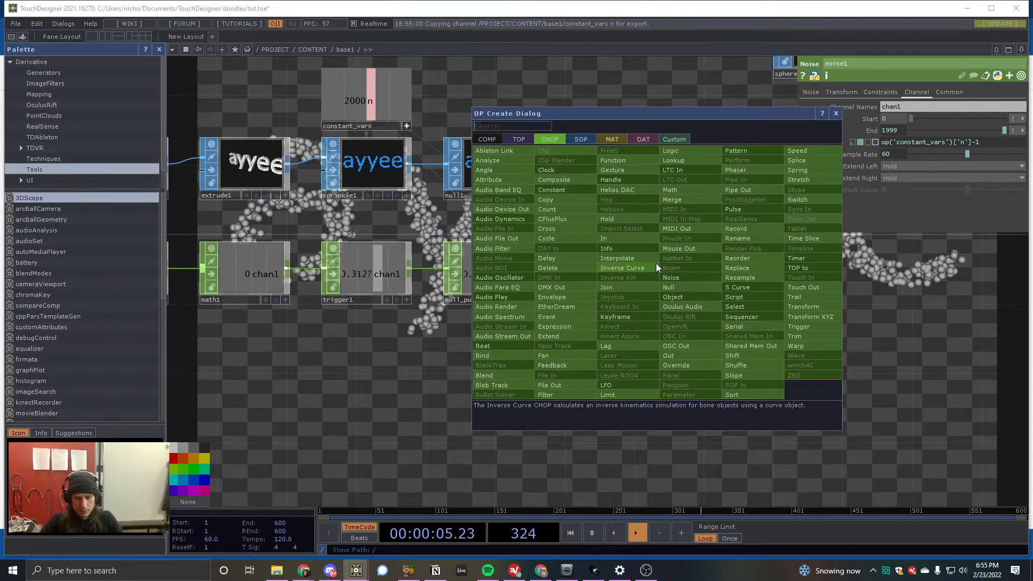
pyautogui.click(670, 190)
pyautogui.click(792, 294)
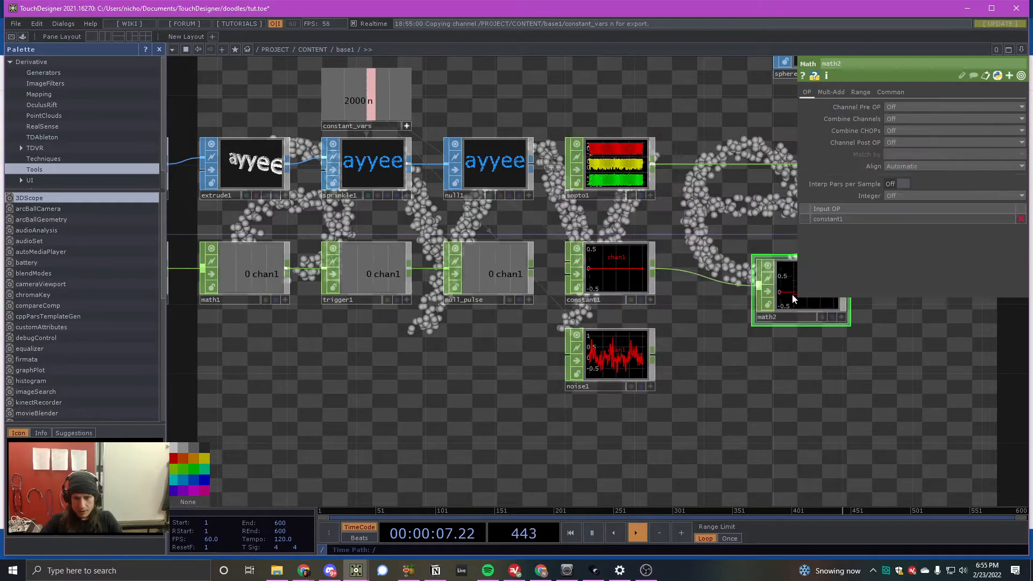
pyautogui.moveTo(792, 294); pyautogui.dragTo(790, 306)
pyautogui.moveTo(652, 350); pyautogui.dragTo(750, 315)
pyautogui.moveTo(637, 308); pyautogui.dragTo(541, 301)
pyautogui.scroll(4, 775, 305)
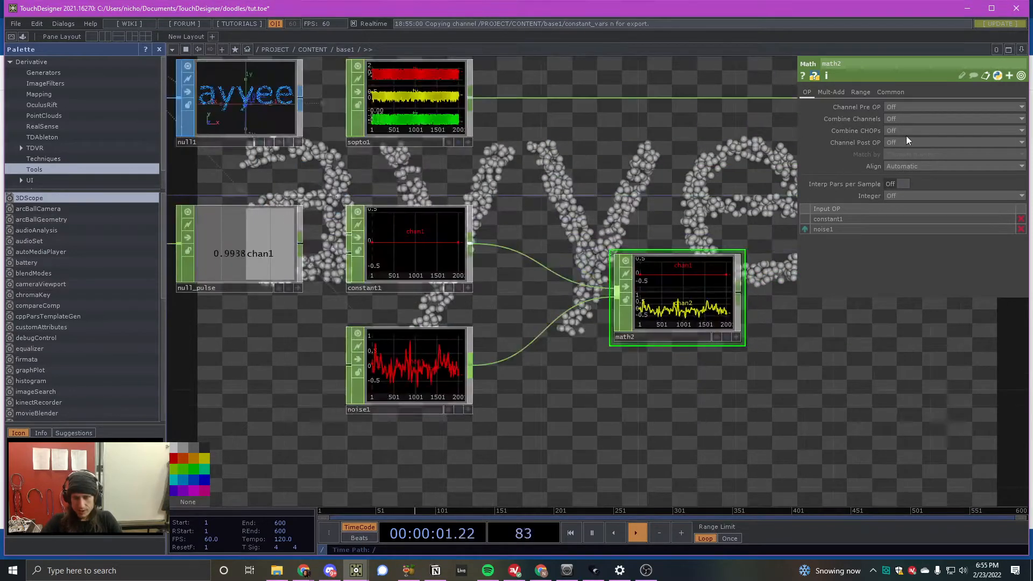
# - Set the new Math CHOP's Combine CHOPs to Multiply and position the node midway between its two inputs' rows
pyautogui.click(908, 142)
pyautogui.click(906, 169)
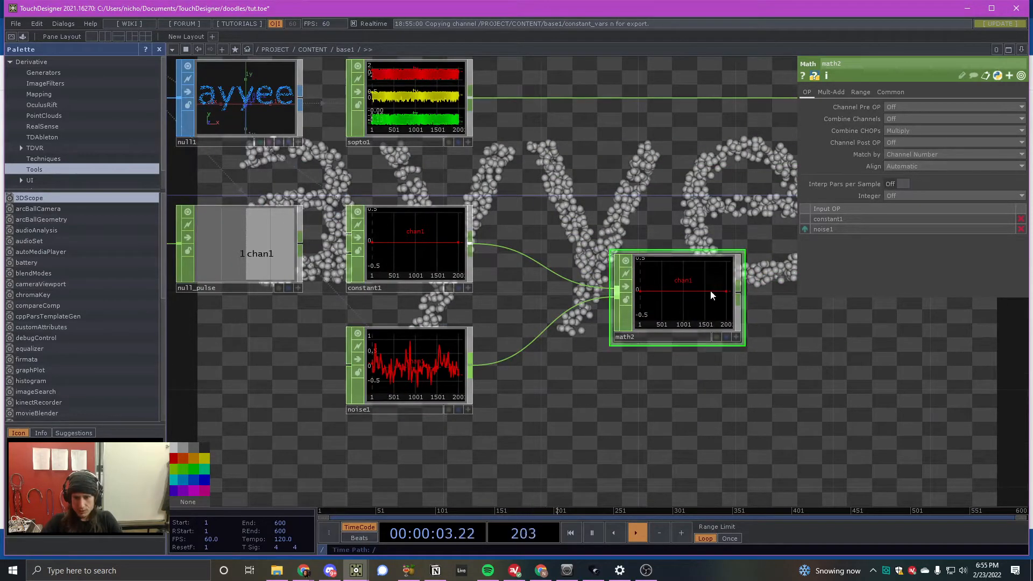
pyautogui.moveTo(710, 289); pyautogui.dragTo(707, 304)
pyautogui.scroll(-3, 707, 303)
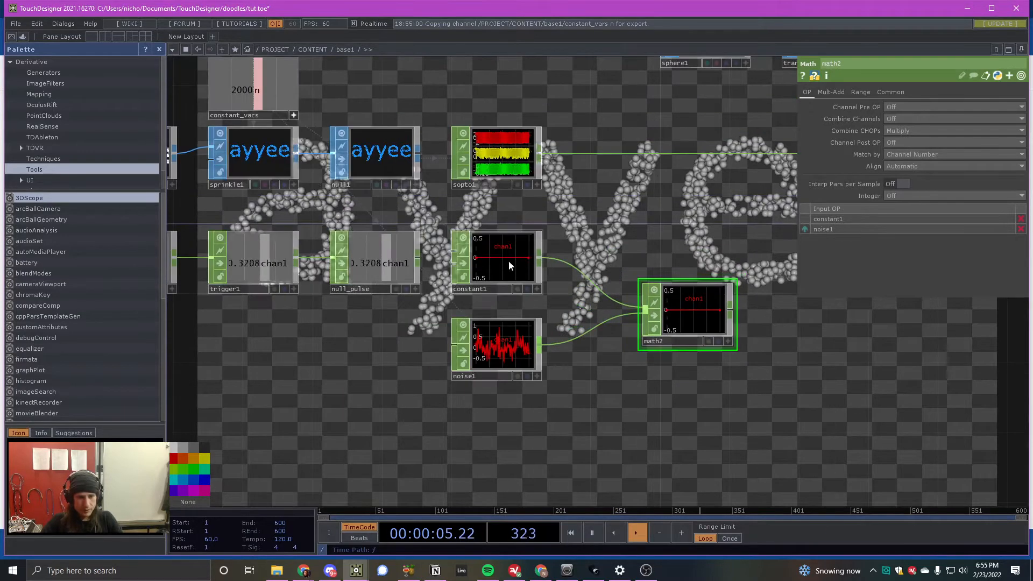
# - Drive the chan1 value of constant1 with a CHOP reference to the chan1 channel of null_pulse
pyautogui.click(508, 261)
pyautogui.click(816, 92)
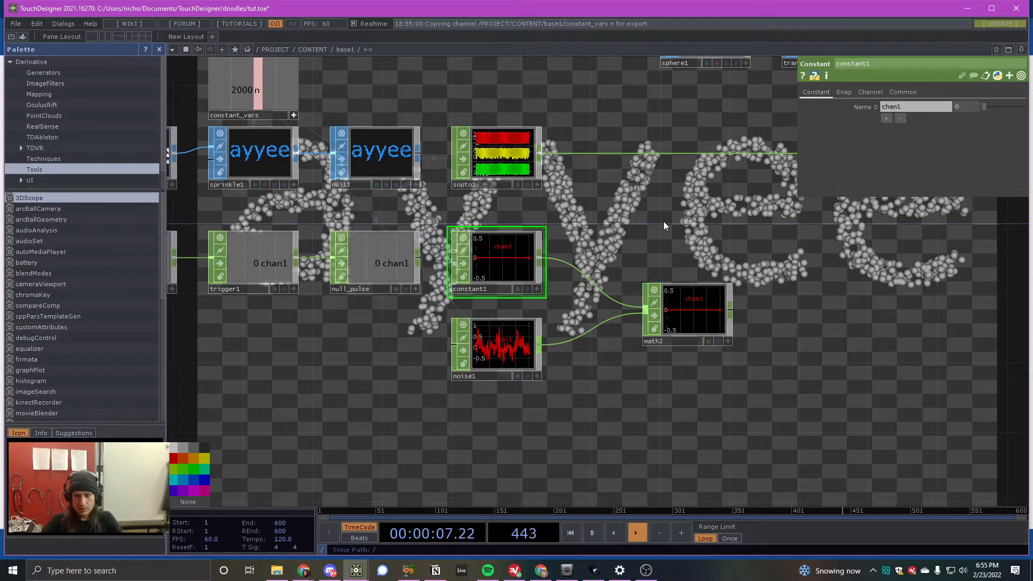
pyautogui.click(415, 289)
pyautogui.moveTo(370, 264); pyautogui.dragTo(972, 108)
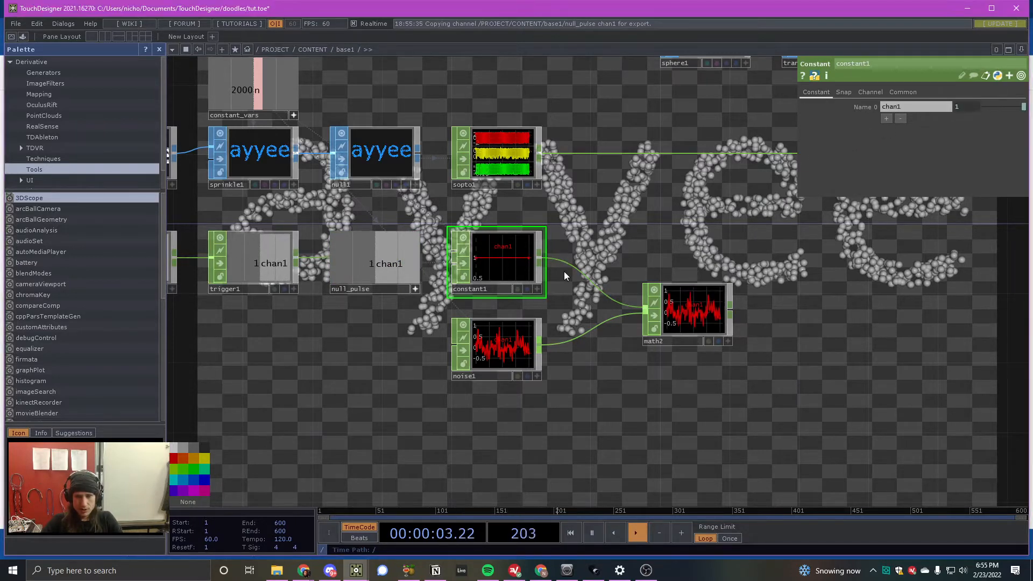
# - Examine how the pulse from null_pulse changes the graphs of constant1 and the multiplied noise in math2
pyautogui.scroll(2, 475, 262)
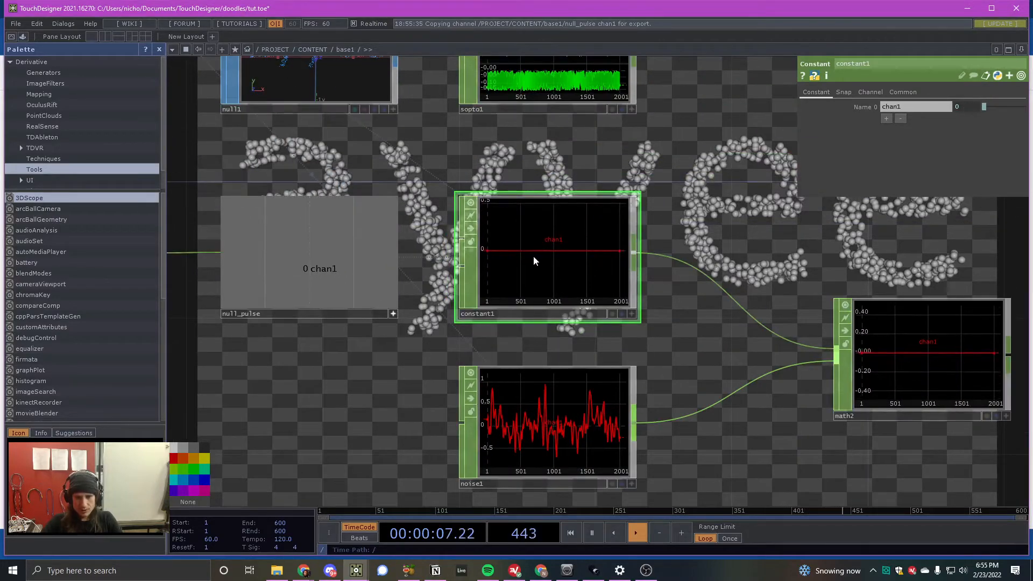
pyautogui.scroll(-2, 439, 249)
pyautogui.scroll(2, 500, 249)
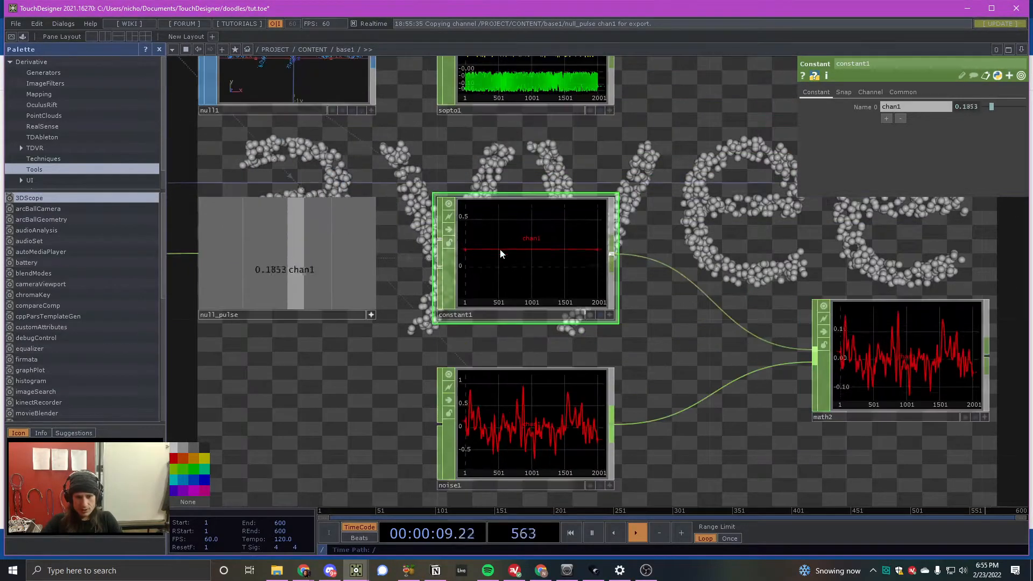
pyautogui.scroll(-2, 567, 244)
pyautogui.scroll(2, 405, 253)
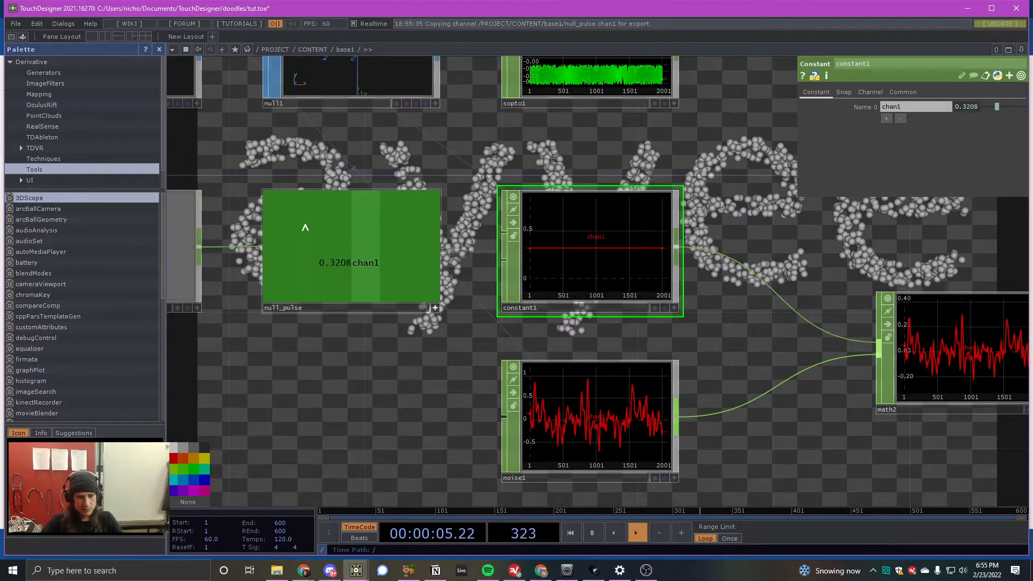
pyautogui.scroll(-5, 380, 338)
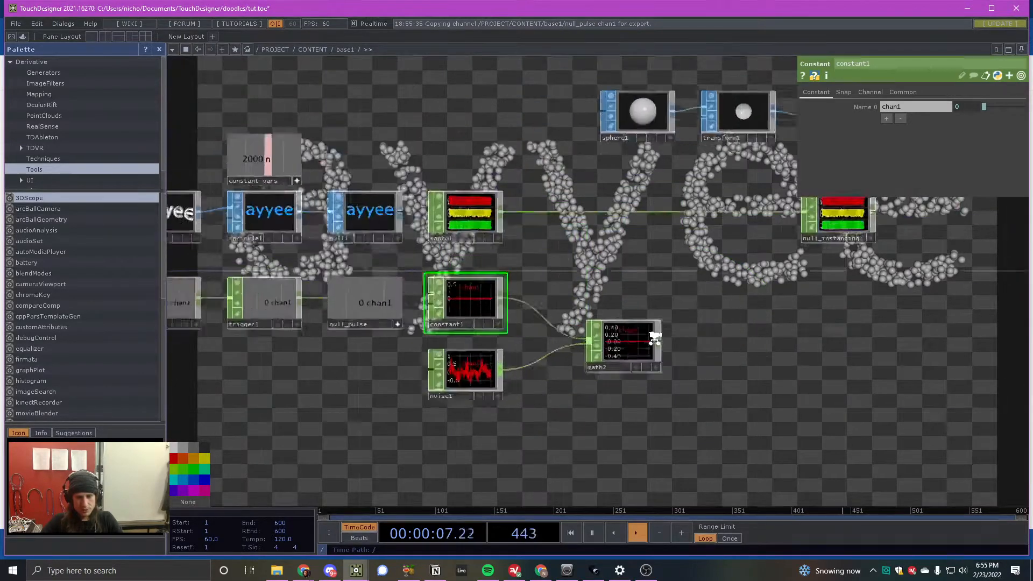
pyautogui.scroll(3, 652, 337)
pyautogui.scroll(-2, 511, 300)
pyautogui.moveTo(571, 333); pyautogui.dragTo(536, 331)
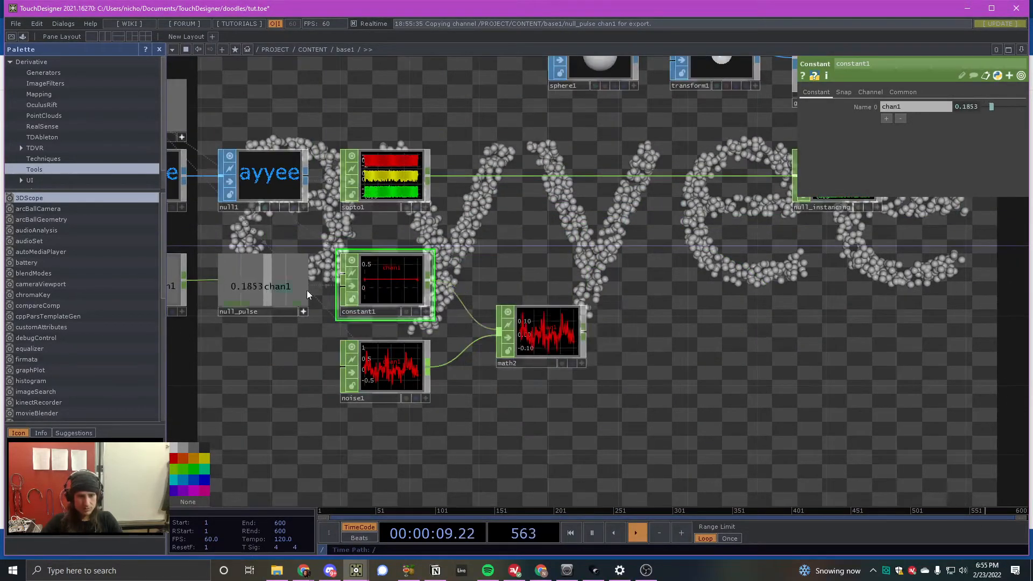
pyautogui.scroll(5, 543, 337)
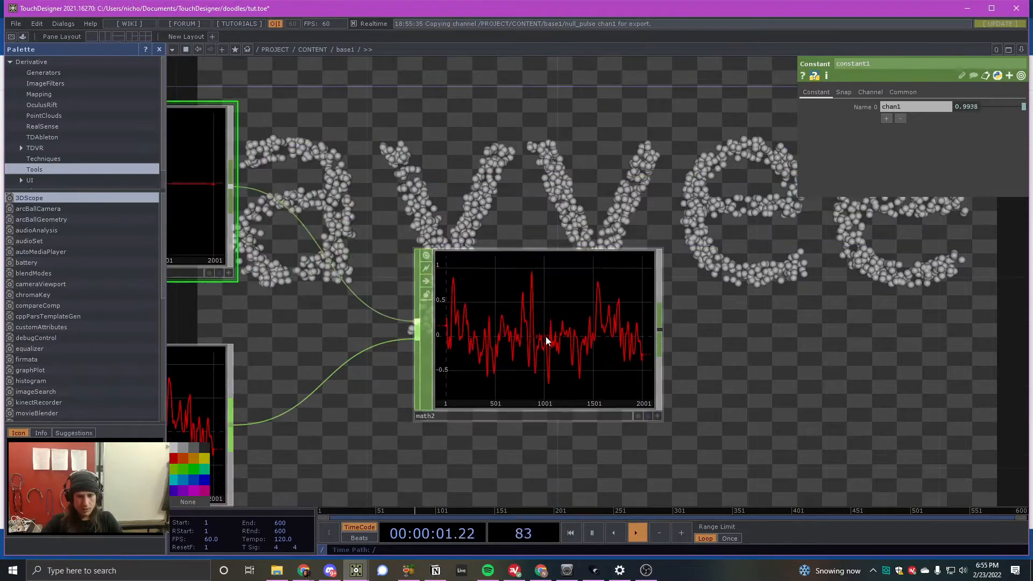
pyautogui.scroll(-5, 527, 302)
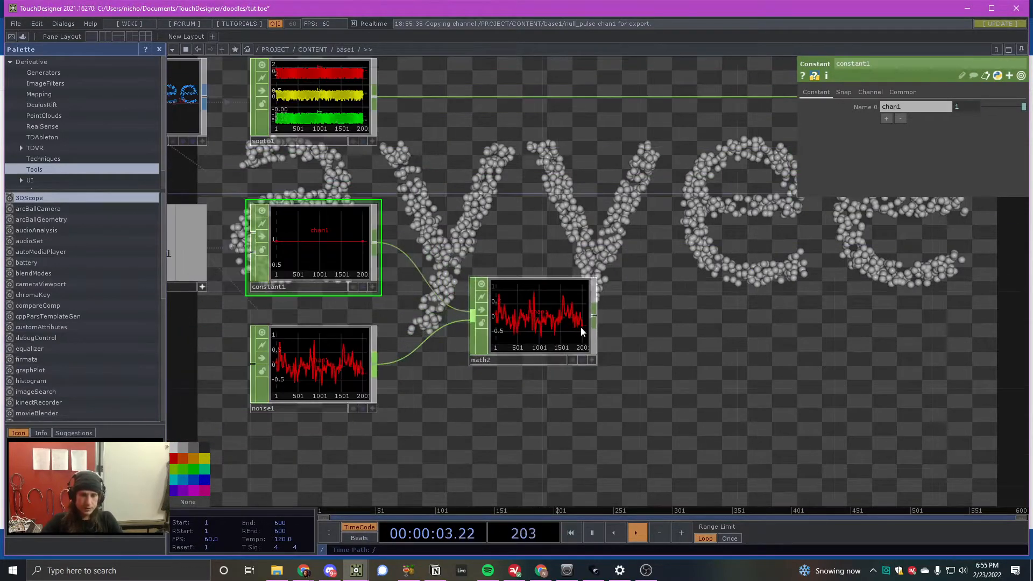
pyautogui.scroll(-3, 520, 320)
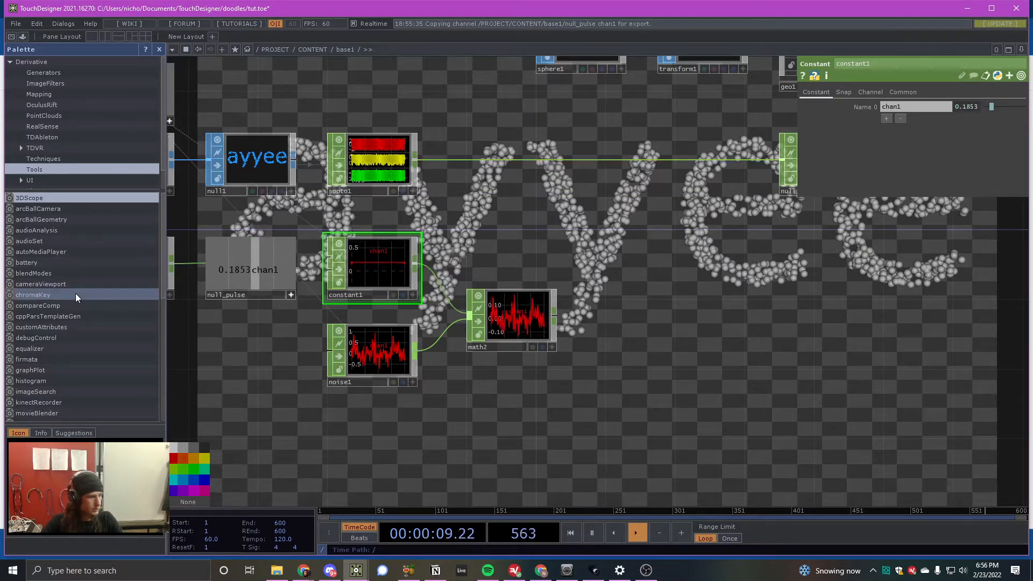
# - Set the Channel Names of noise1 to x y z and check the resulting channels in math2
pyautogui.click(377, 351)
pyautogui.scroll(3, 327, 409)
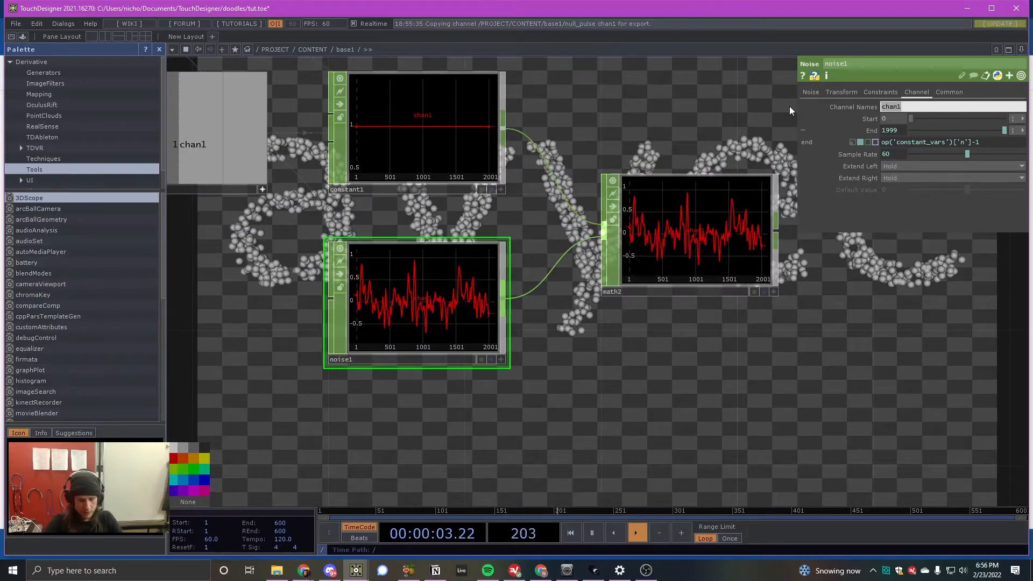
pyautogui.write('x y z')
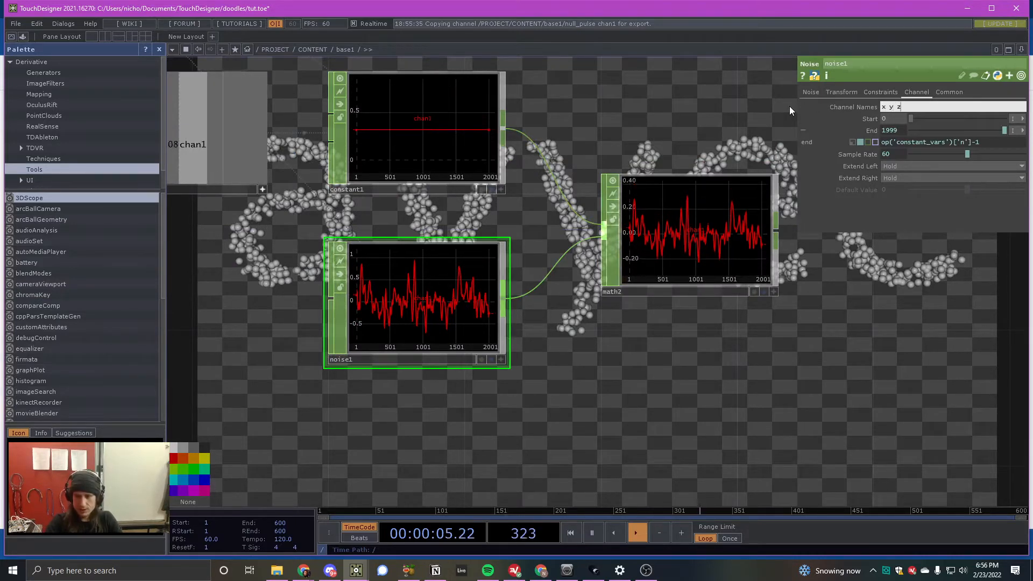
pyautogui.press('Return')
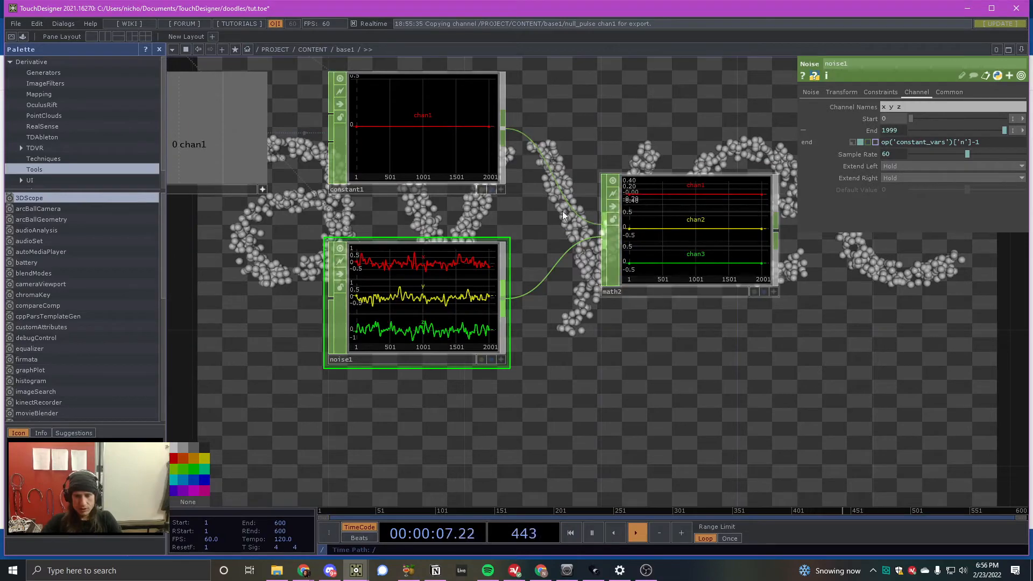
pyautogui.scroll(-3, 417, 206)
pyautogui.scroll(5, 636, 202)
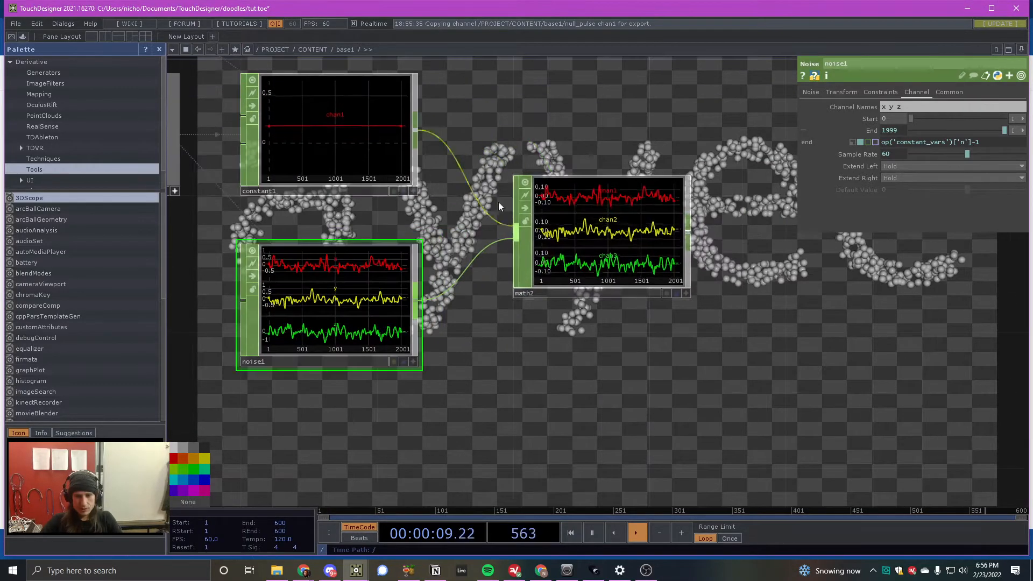
pyautogui.scroll(-3, 507, 235)
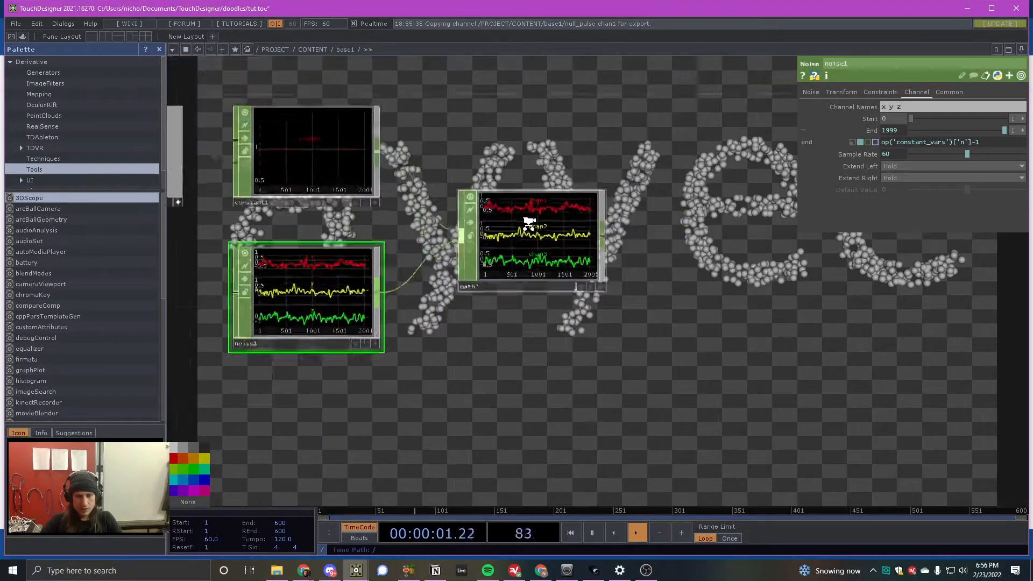
pyautogui.scroll(5, 528, 224)
pyautogui.scroll(-3, 537, 232)
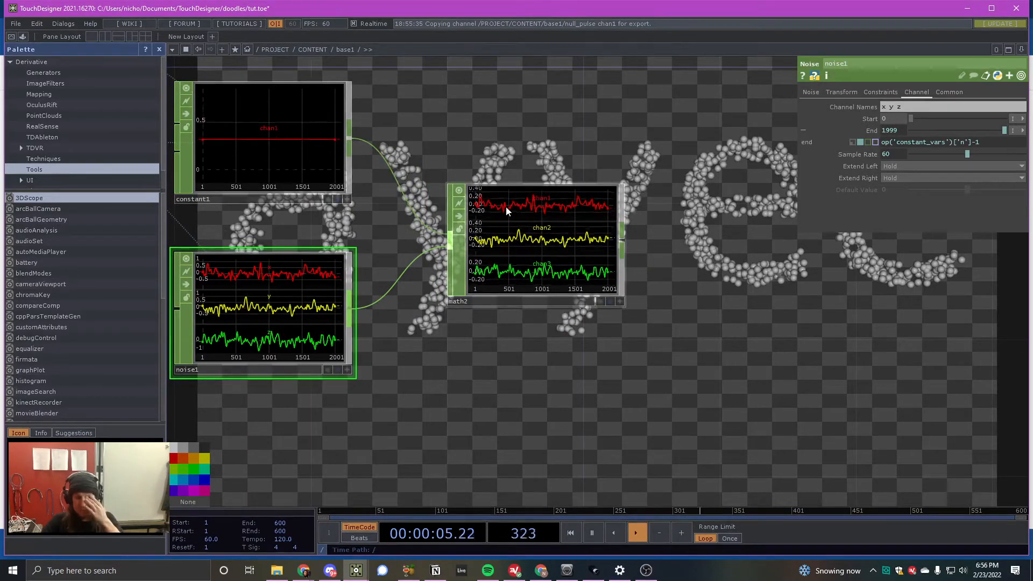
pyautogui.scroll(-2, 518, 163)
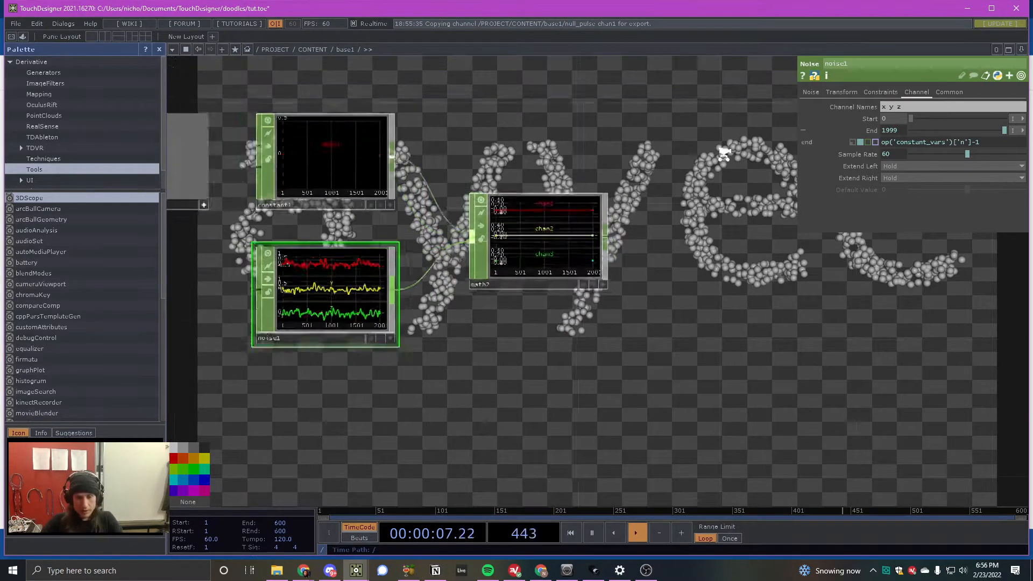
# - Animate noise1 by setting its Translate Z to the expression absTime.frame *0.1
pyautogui.click(842, 92)
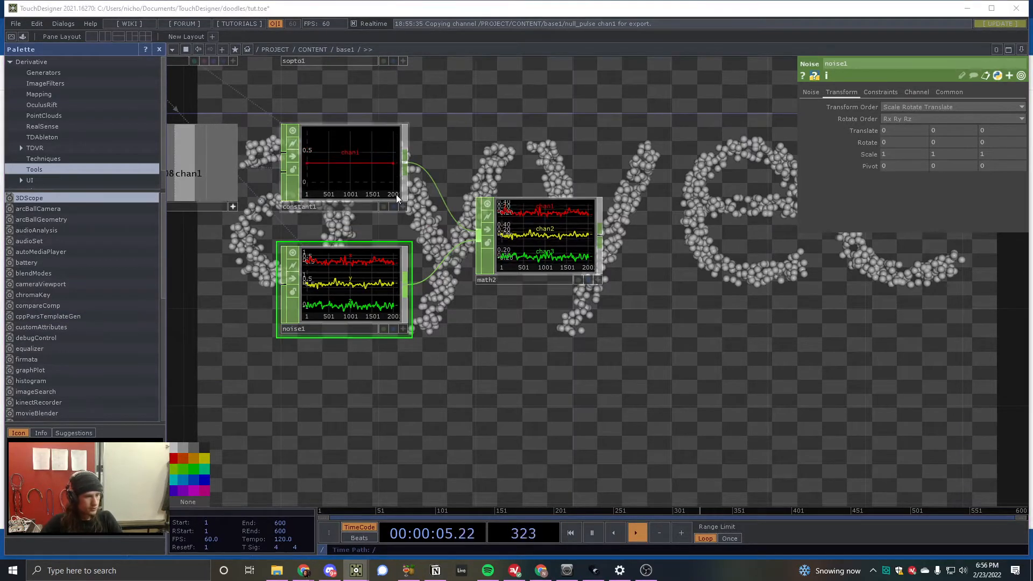
pyautogui.click(548, 199)
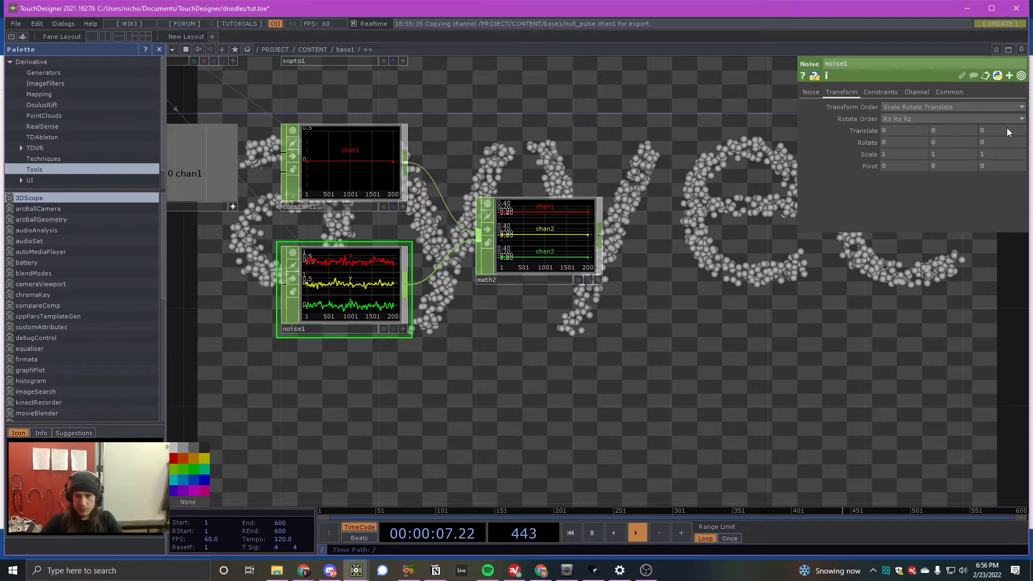
pyautogui.write('absTi')
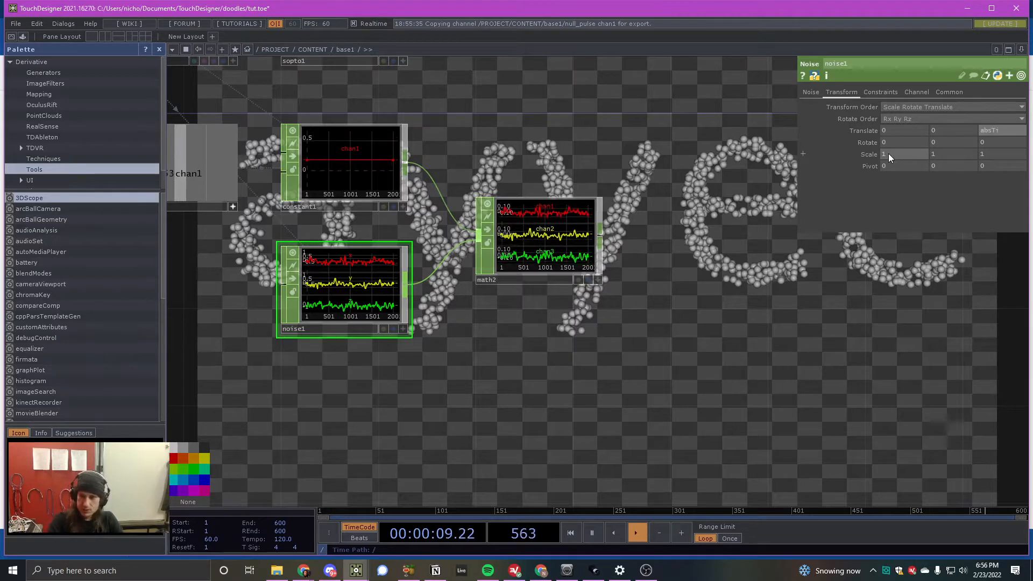
pyautogui.write('mn.secodn')
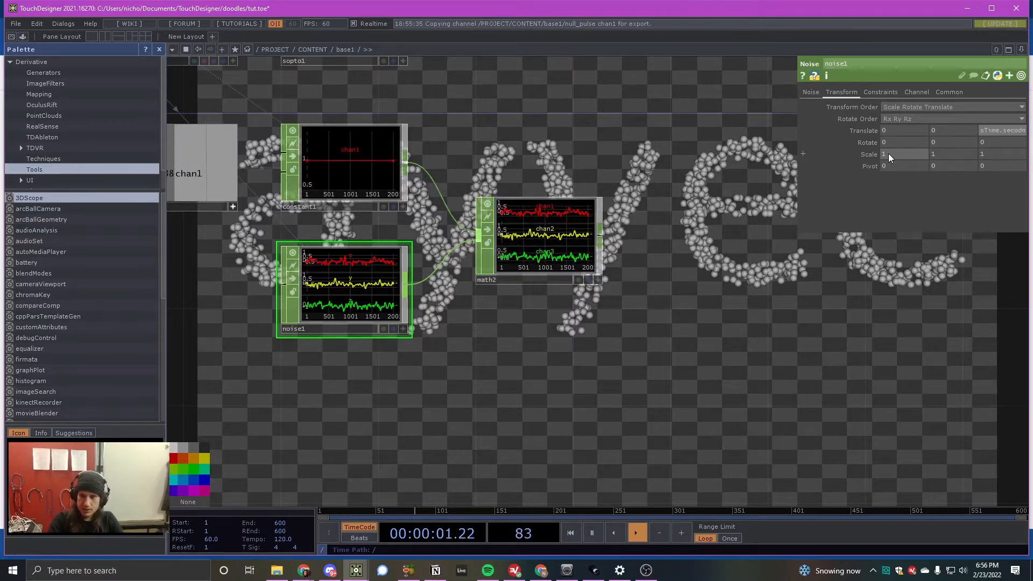
pyautogui.press('BackSpace')
pyautogui.press('BackSpace')
pyautogui.write('nds')
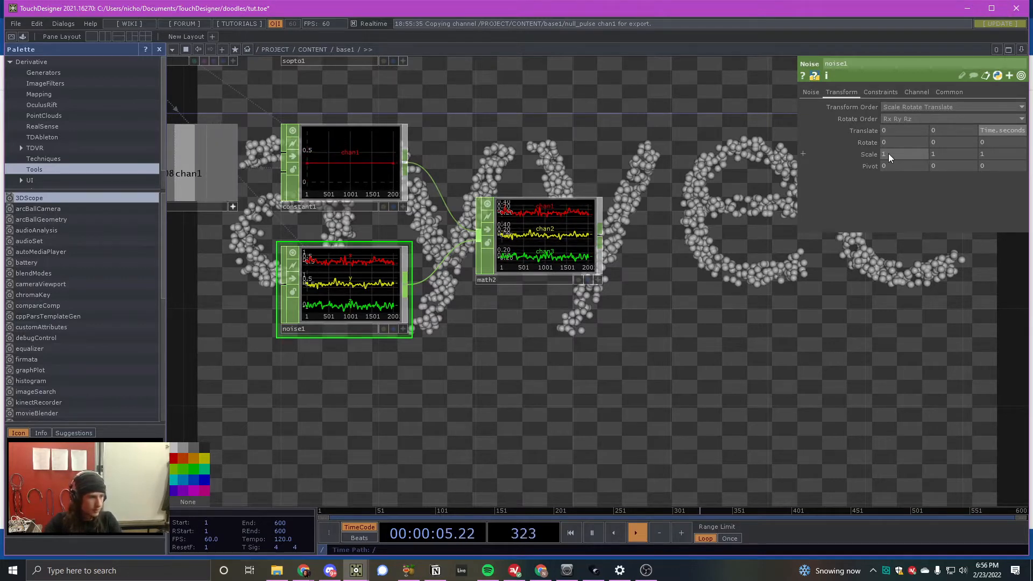
pyautogui.press('BackSpace')
pyautogui.press('BackSpace')
pyautogui.press('BackSpace')
pyautogui.press('BackSpace')
pyautogui.press('BackSpace')
pyautogui.press('BackSpace')
pyautogui.press('BackSpace')
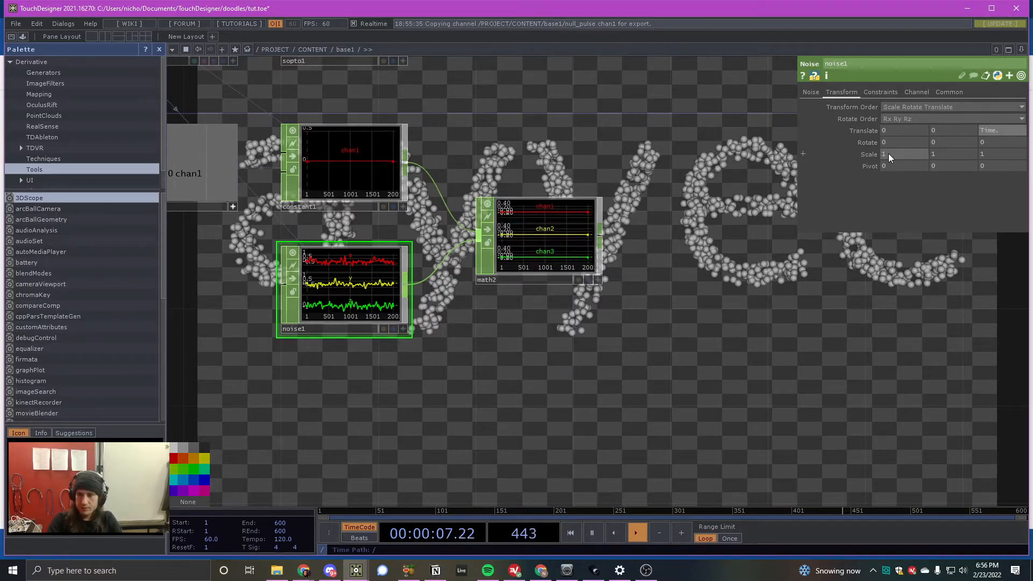
pyautogui.write('frma')
pyautogui.press('BackSpace')
pyautogui.write('ame')
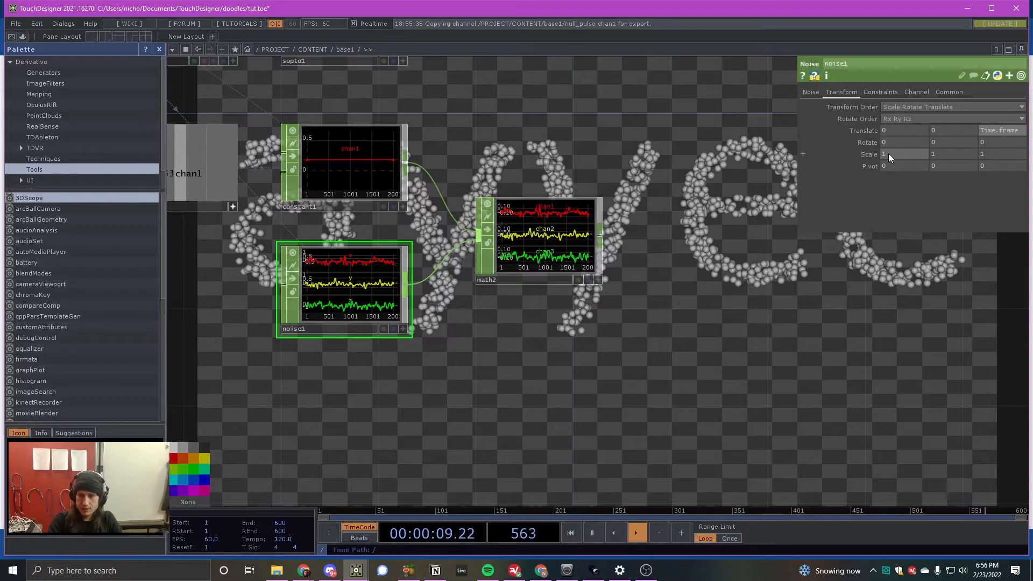
pyautogui.write(' * .1')
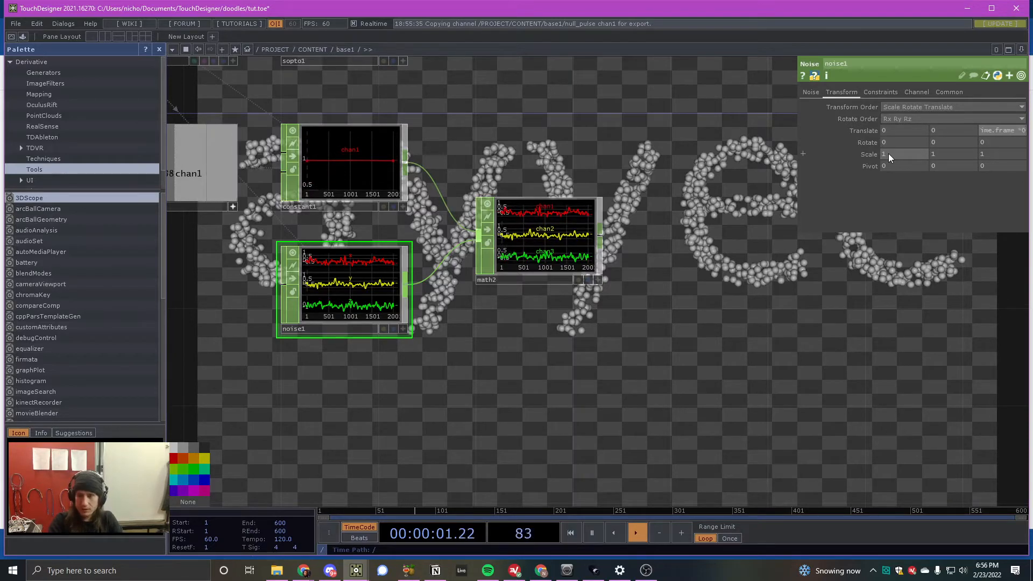
pyautogui.press('Return')
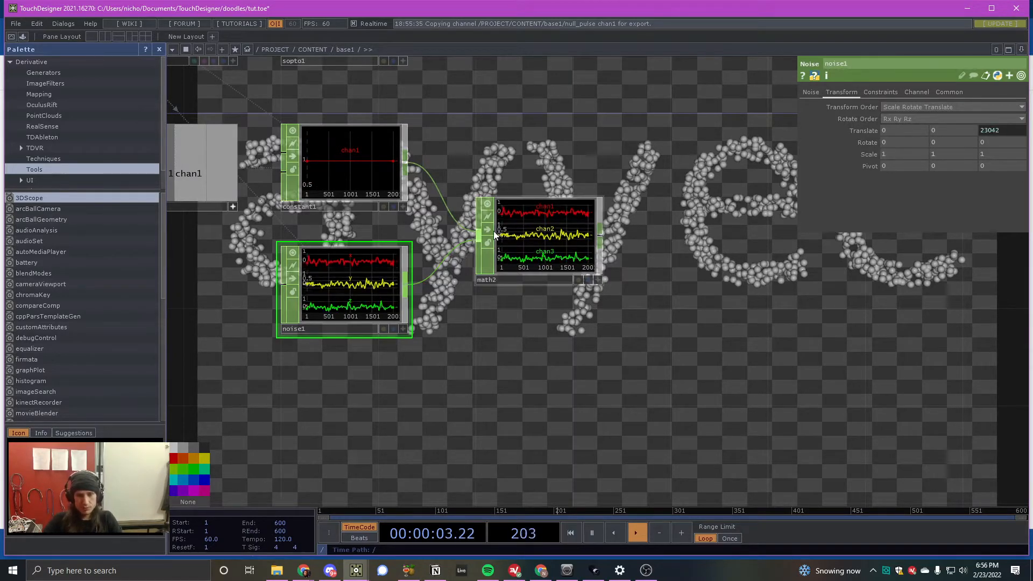
# - Insert a Math CHOP on the wire between sopto1 and null_instancing, placing it just below that wire
pyautogui.scroll(-5, 463, 269)
pyautogui.scroll(2, 507, 220)
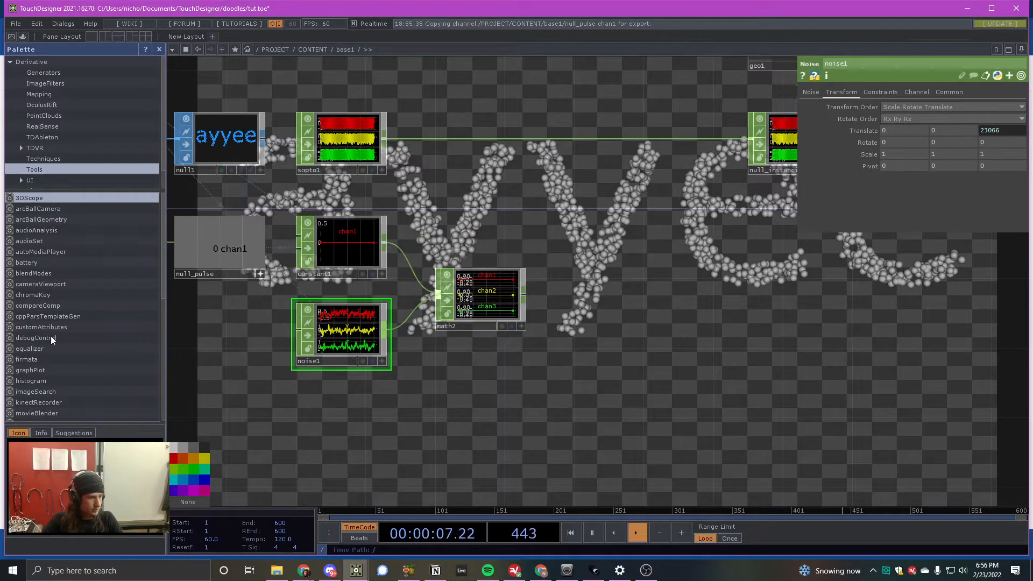
pyautogui.scroll(2, 699, 183)
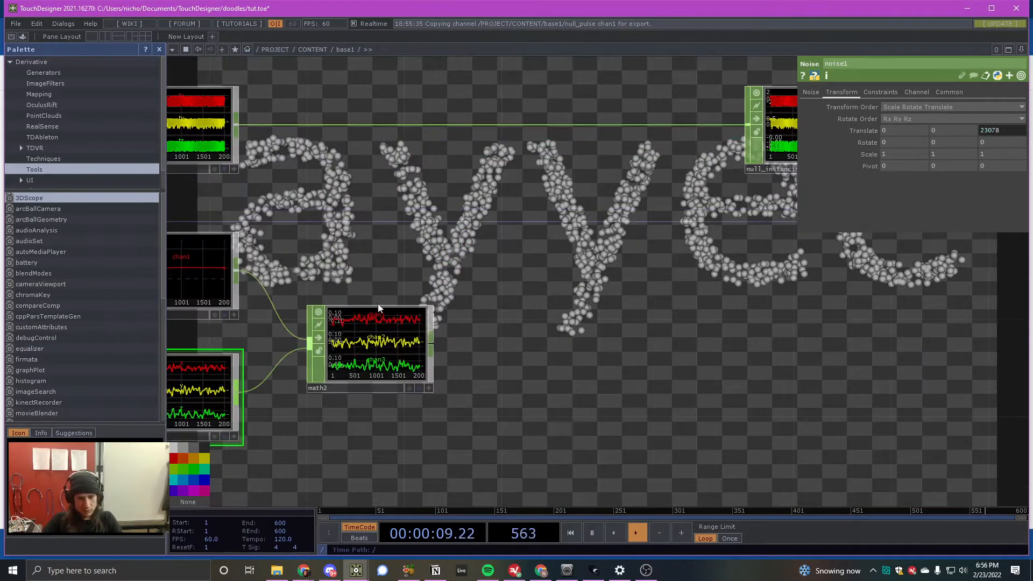
pyautogui.rightClick(524, 128)
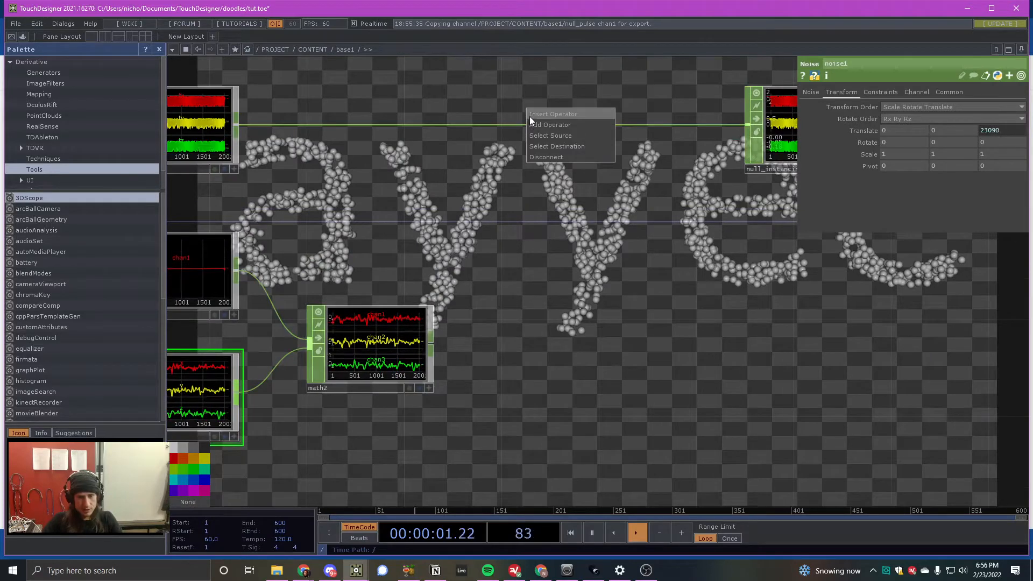
pyautogui.click(531, 111)
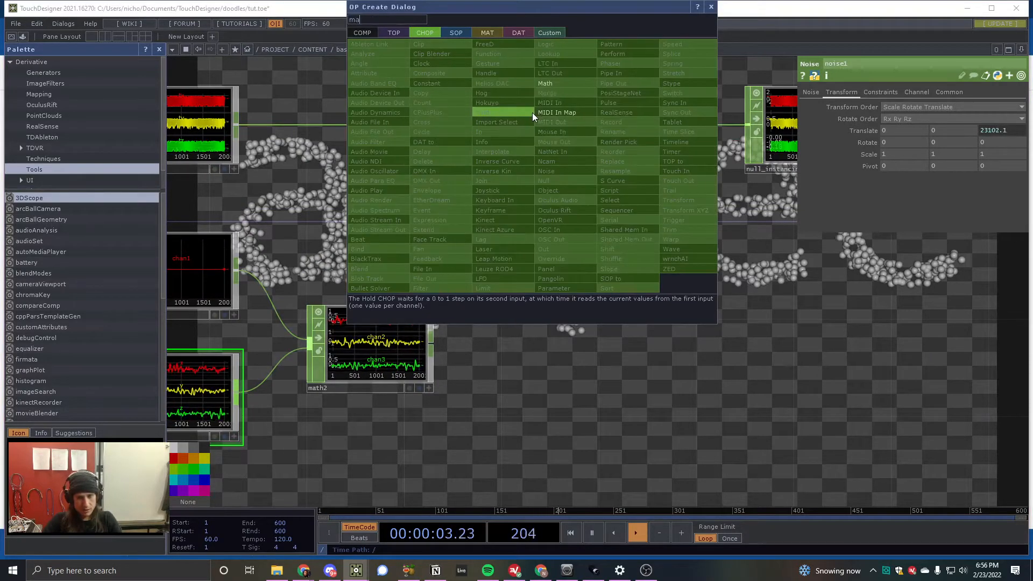
pyautogui.click(540, 84)
pyautogui.click(556, 202)
pyautogui.moveTo(547, 218); pyautogui.dragTo(548, 243)
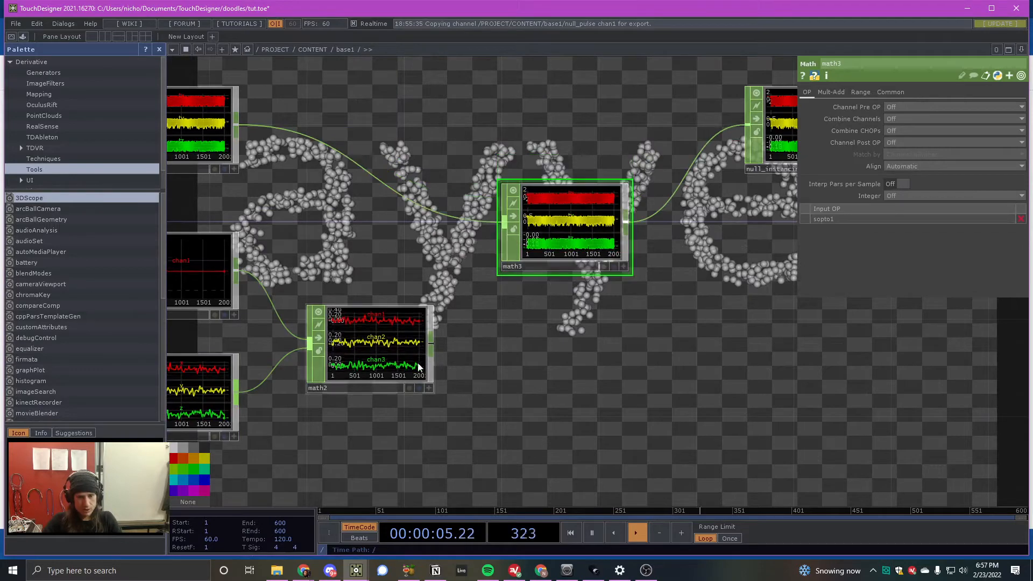
# - Wire math2 into the new Math CHOP as its second input and set its Combine CHOPs to Add
pyautogui.scroll(-2, 425, 180)
pyautogui.moveTo(462, 319); pyautogui.dragTo(519, 243)
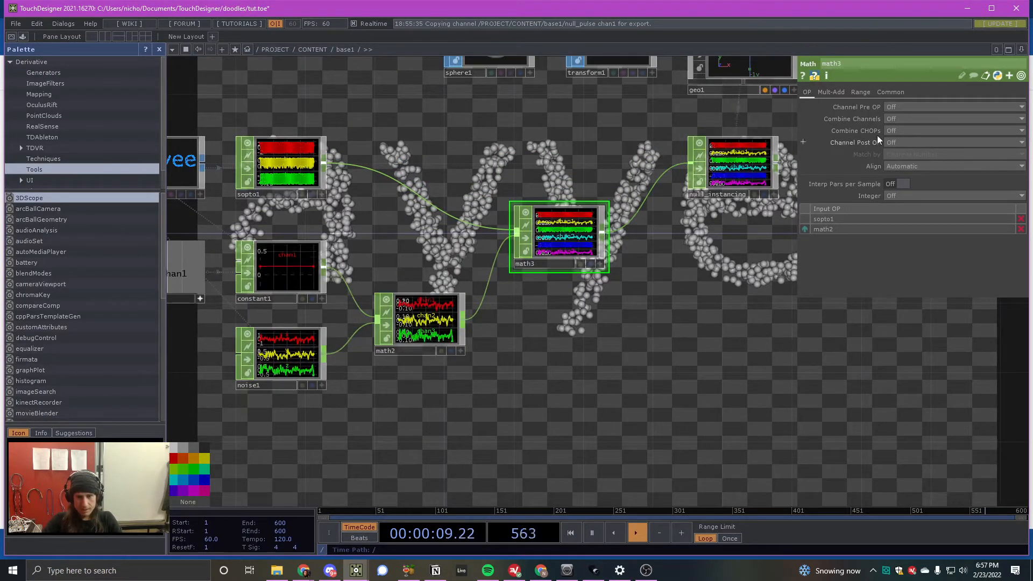
pyautogui.click(918, 130)
pyautogui.click(914, 149)
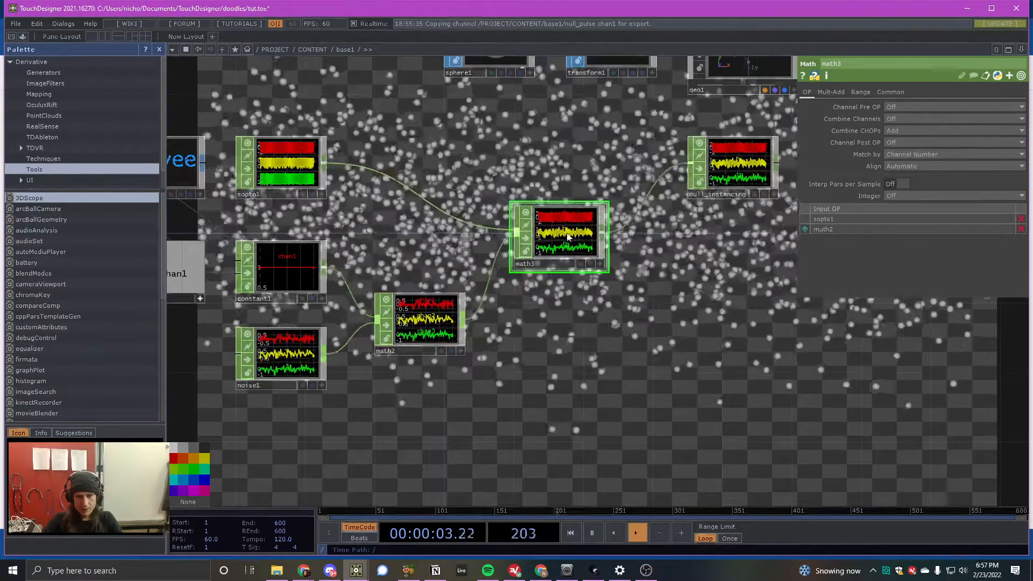
# - Align the new Math CHOP in the row between sopto1 and null_instancing and hide the parameter window
pyautogui.moveTo(560, 236); pyautogui.dragTo(593, 168)
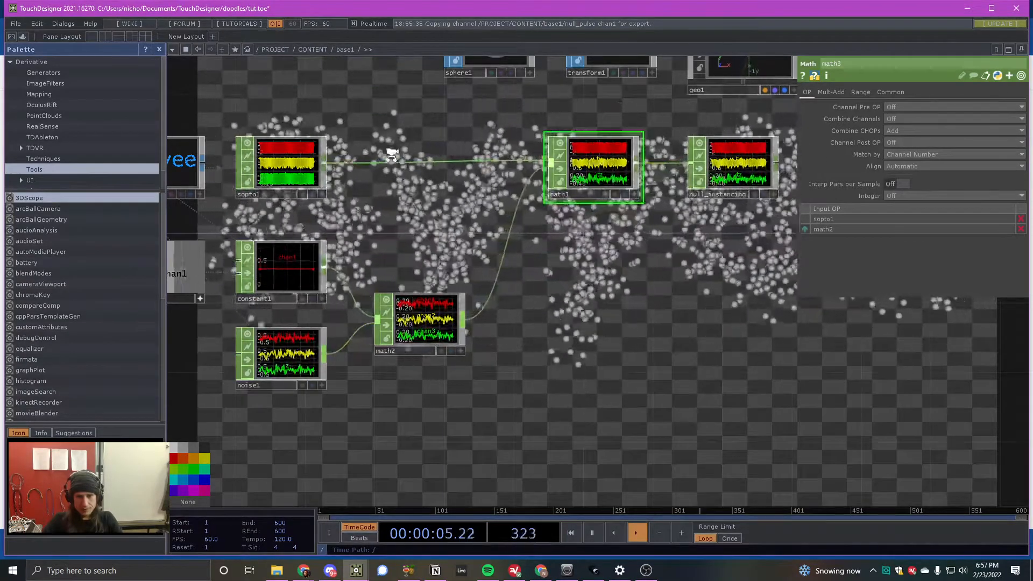
pyautogui.scroll(-3, 391, 152)
pyautogui.press('p')
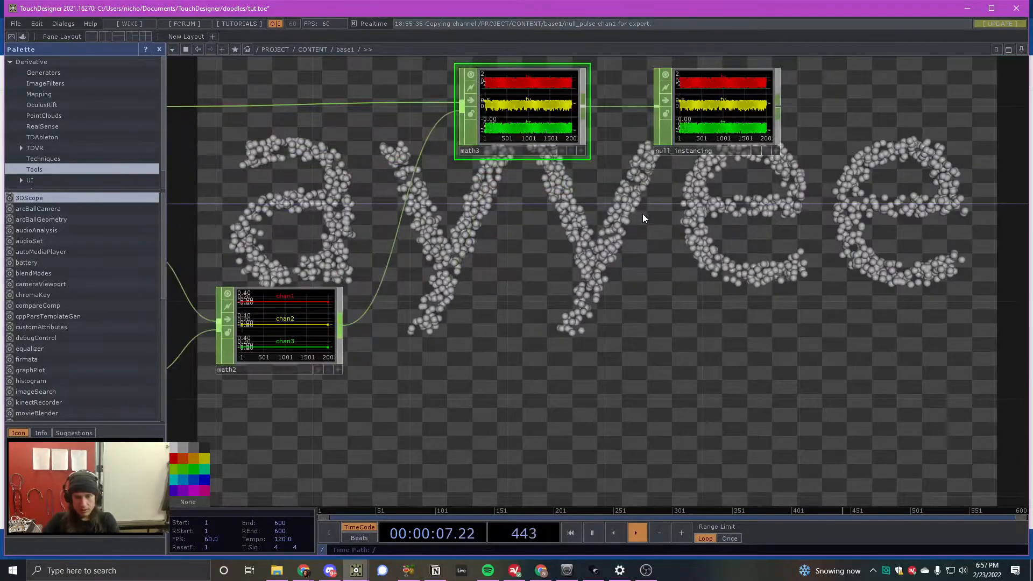
# - Show math3's parameters and examine how the pulse-driven noise scatters and re-forms the particle text across the network
pyautogui.scroll(-5, 617, 218)
pyautogui.scroll(4, 698, 233)
pyautogui.scroll(-3, 700, 235)
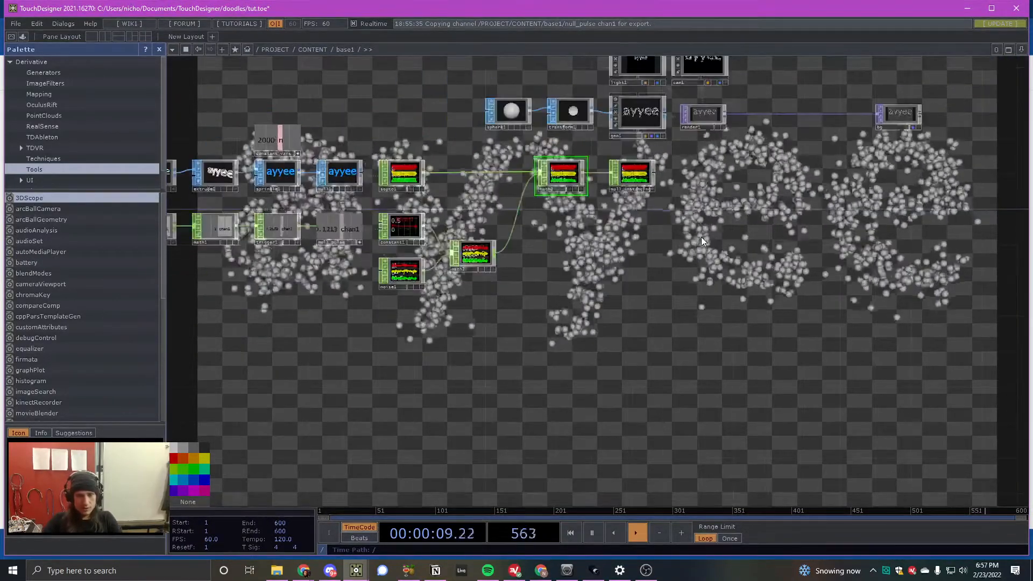
pyautogui.press('p')
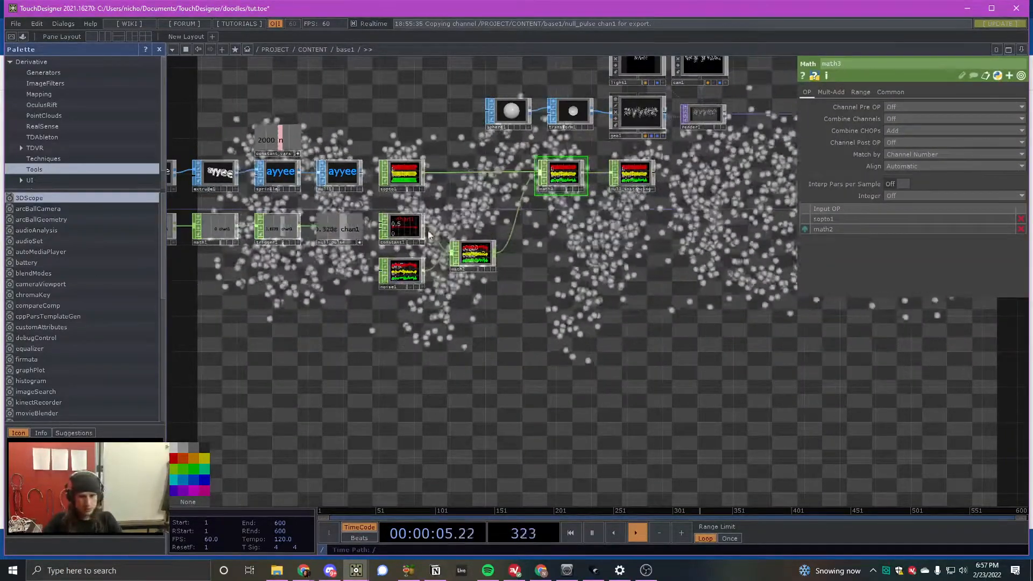
pyautogui.scroll(2, 488, 207)
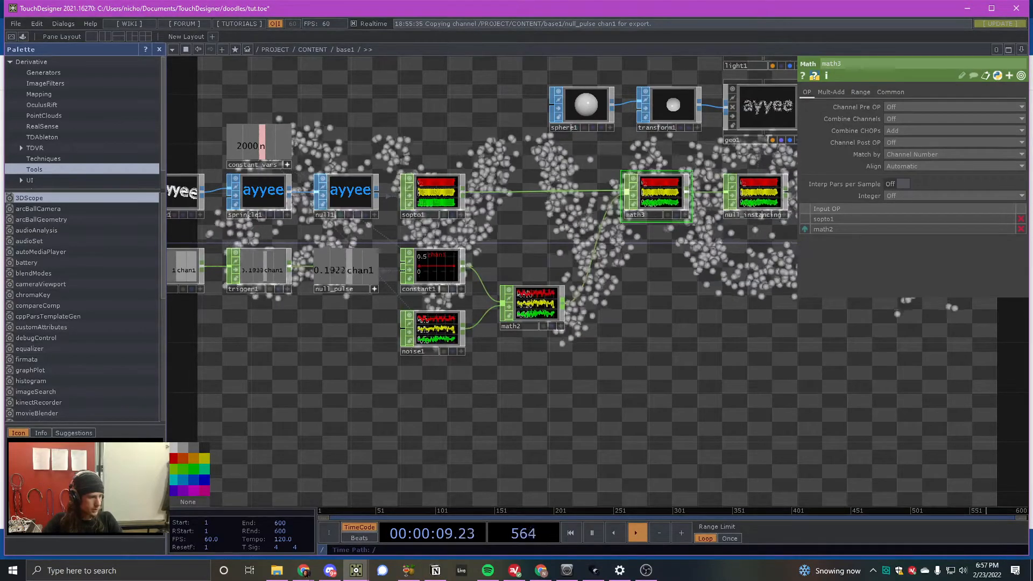
pyautogui.scroll(-3, 481, 290)
pyautogui.scroll(3, 435, 189)
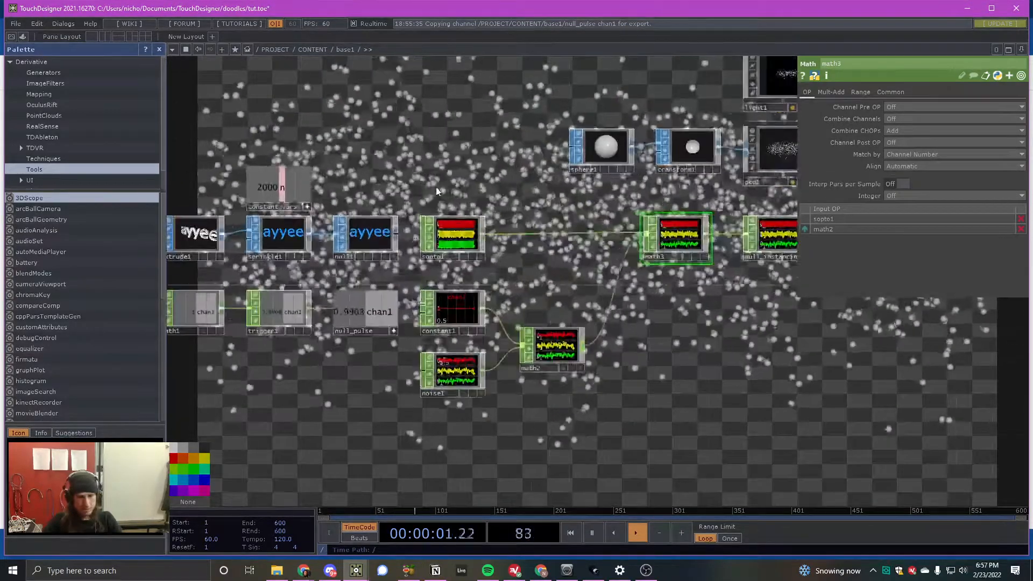
pyautogui.scroll(-2, 425, 201)
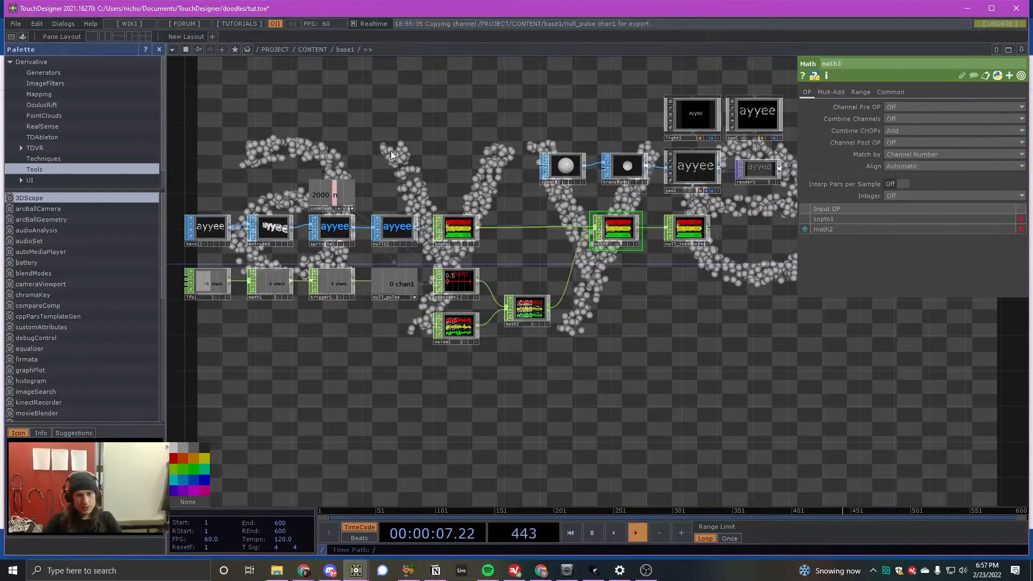
pyautogui.scroll(5, 391, 150)
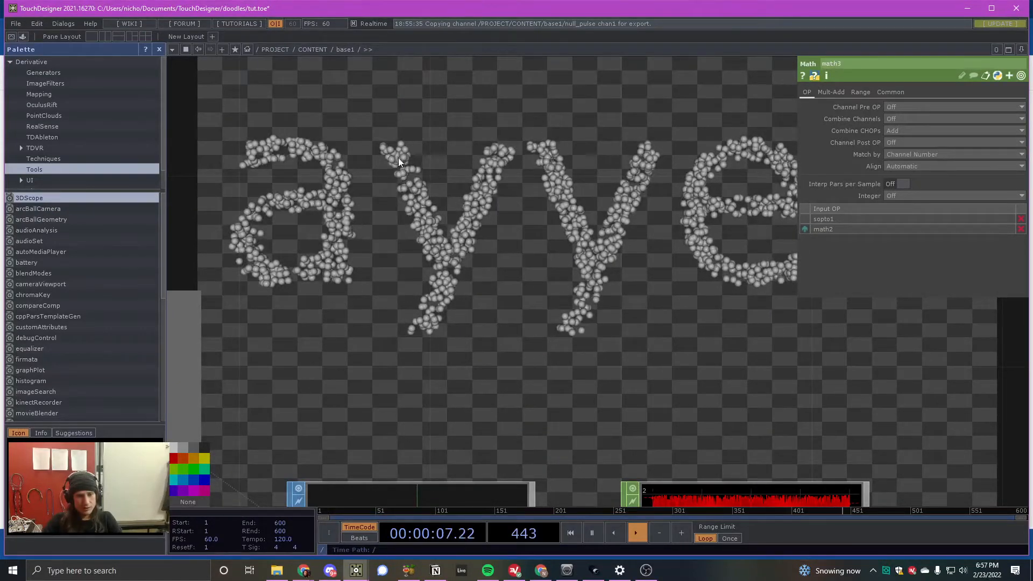
pyautogui.scroll(-10, 398, 163)
pyautogui.scroll(5, 495, 236)
pyautogui.scroll(-4, 496, 219)
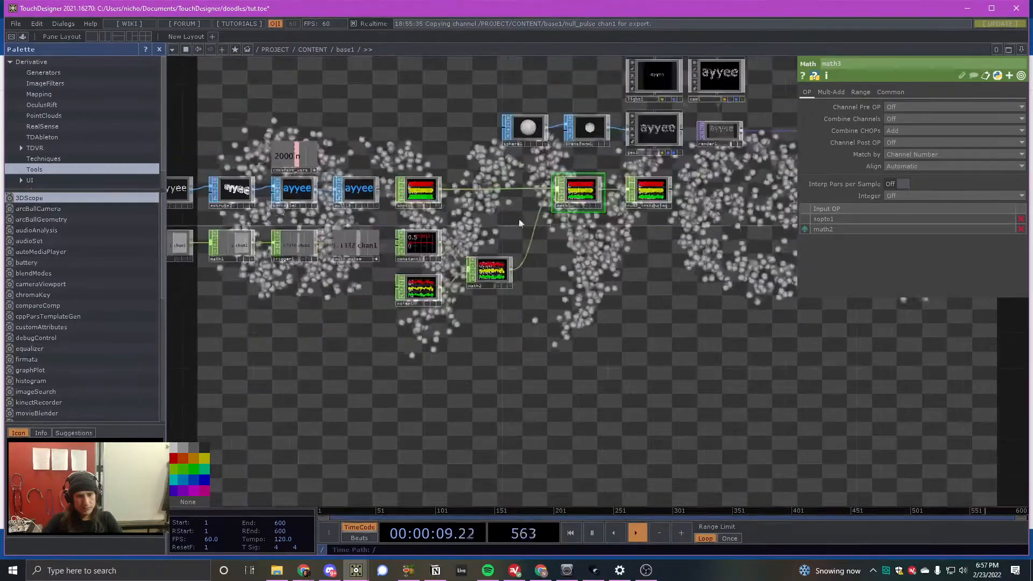
pyautogui.scroll(3, 525, 220)
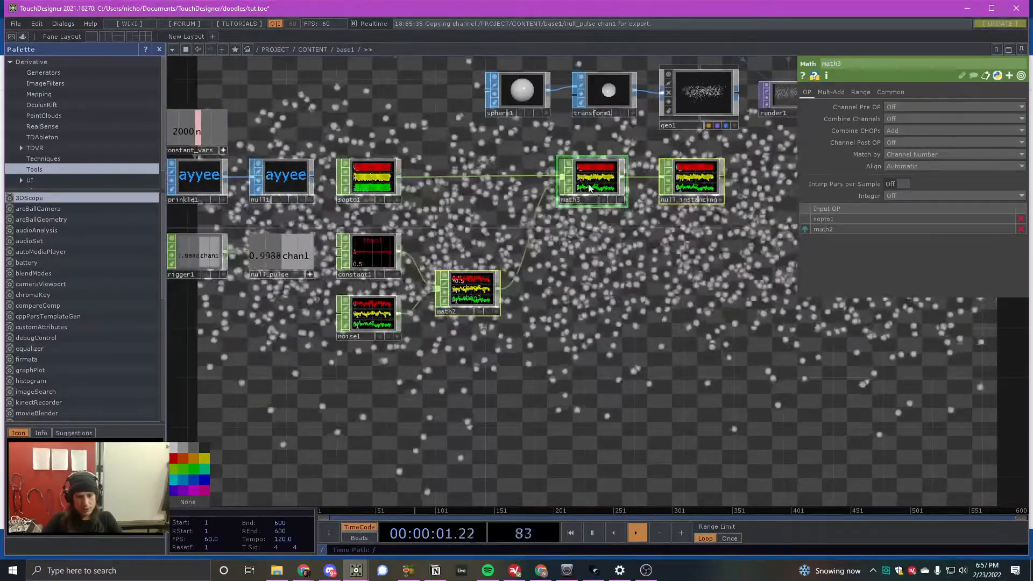
# - Shift math3 and its neighbours further from sopto1, and lower constant1, noise1 and math2 to free space beneath the sopto1 wire
pyautogui.moveTo(589, 187); pyautogui.dragTo(639, 189)
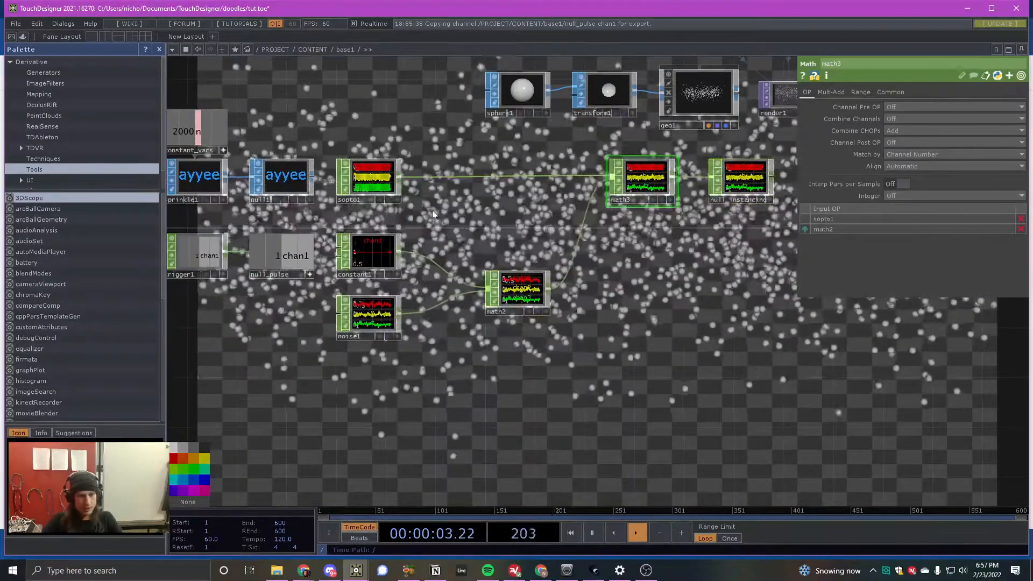
pyautogui.moveTo(324, 361); pyautogui.dragTo(530, 248, button='right')
pyautogui.moveTo(533, 296); pyautogui.dragTo(533, 333)
pyautogui.press('Tab')
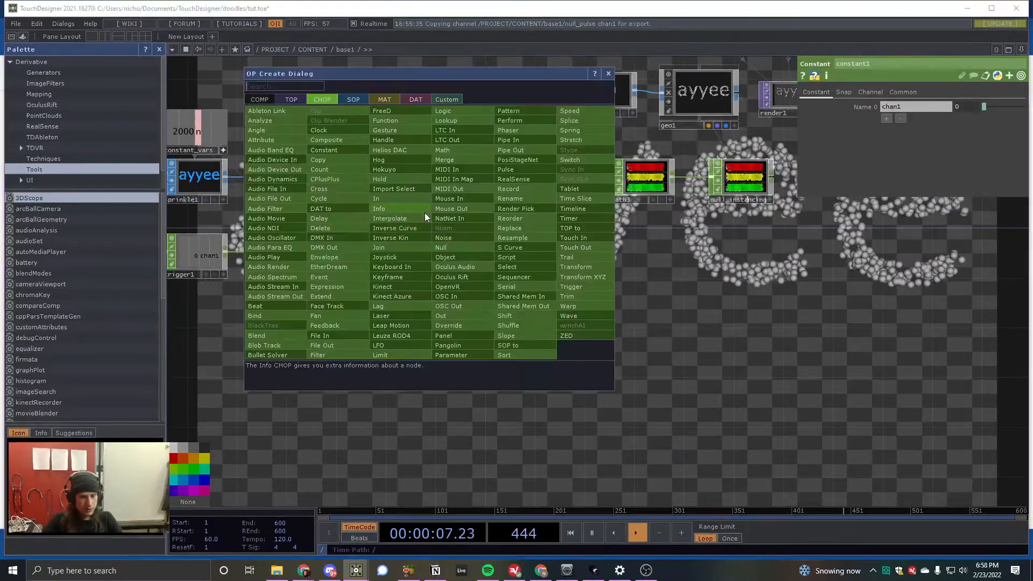
pyautogui.write('noi')
pyautogui.click(449, 237)
pyautogui.click(452, 224)
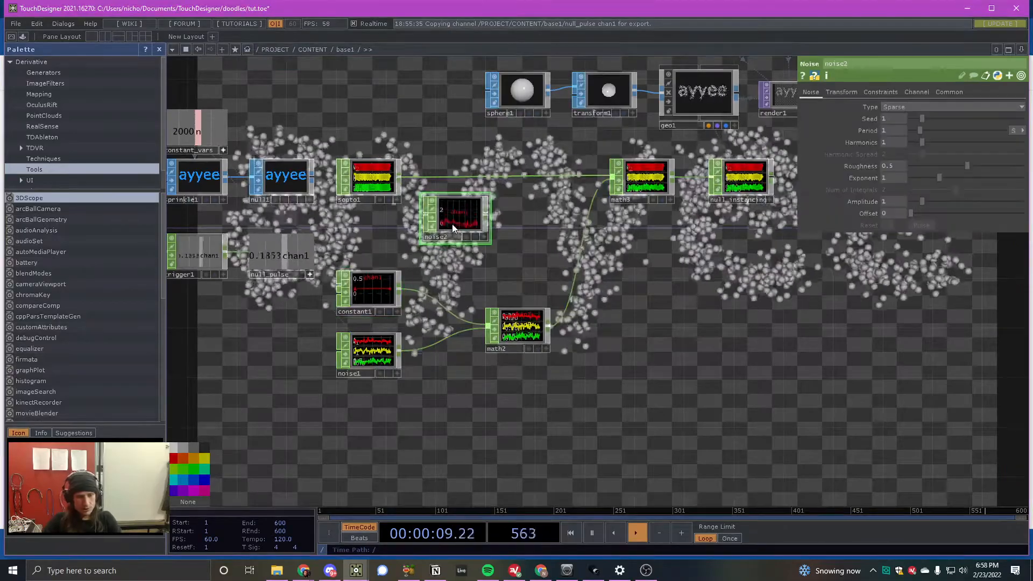
pyautogui.press('Delete')
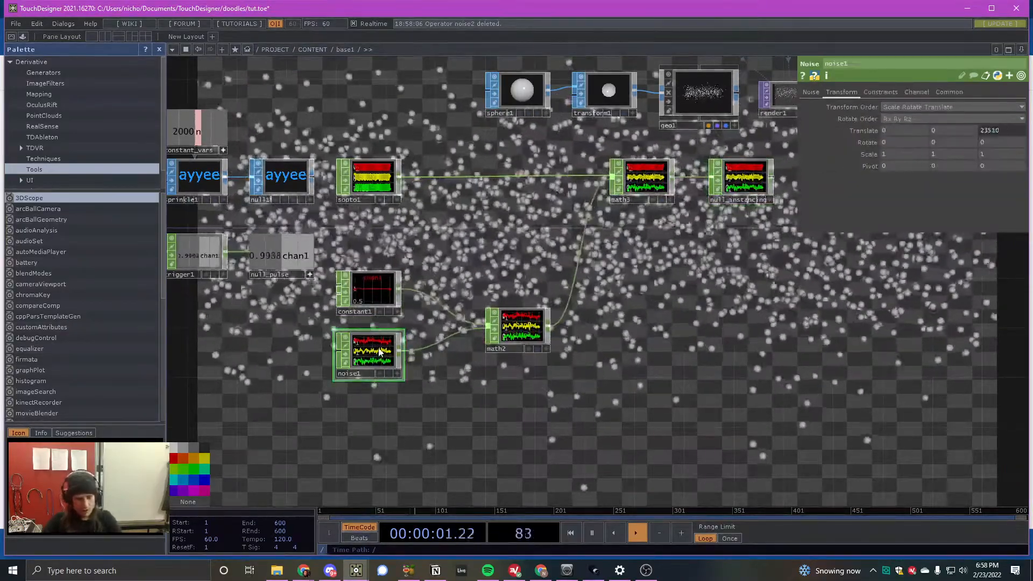
# - Duplicate noise1 and place the copy just below the wire from sopto1 to math3
pyautogui.hotkey('ctrl', 'v')
pyautogui.click(464, 222)
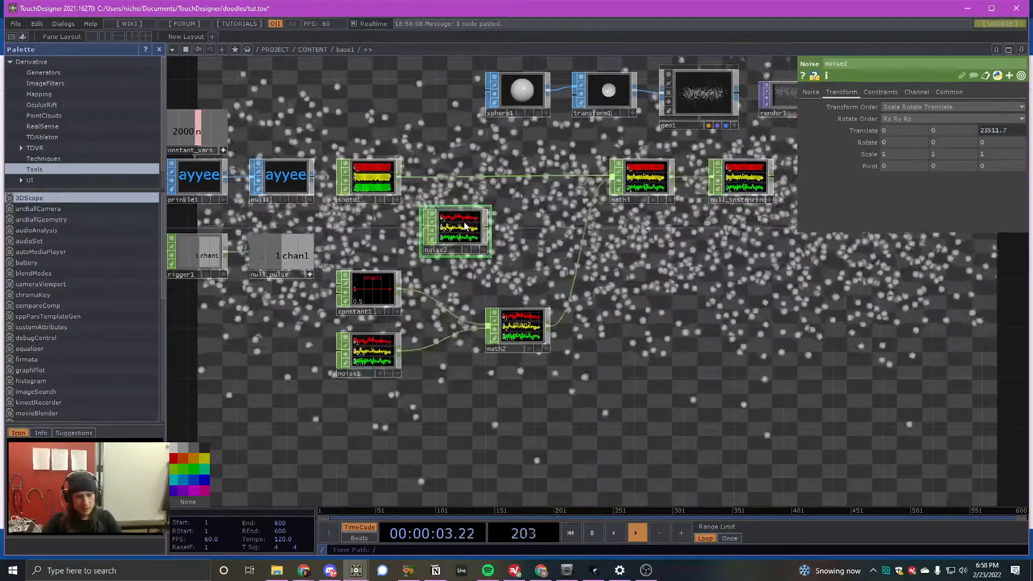
pyautogui.click(379, 173)
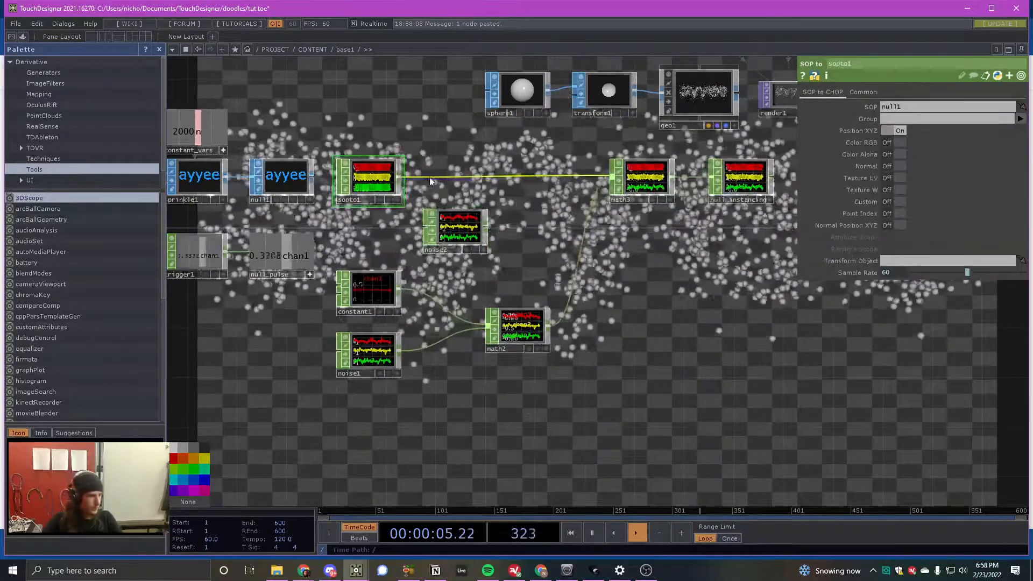
# - Insert a Math CHOP on the wire between sopto1 and math3
pyautogui.rightClick(495, 173)
pyautogui.click(488, 174)
pyautogui.rightClick(489, 175)
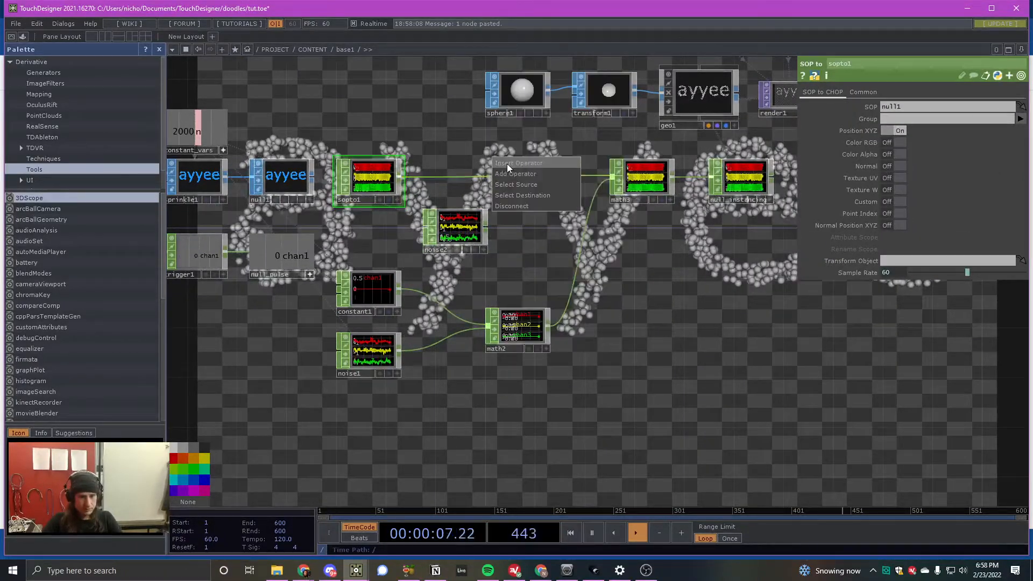
pyautogui.click(508, 163)
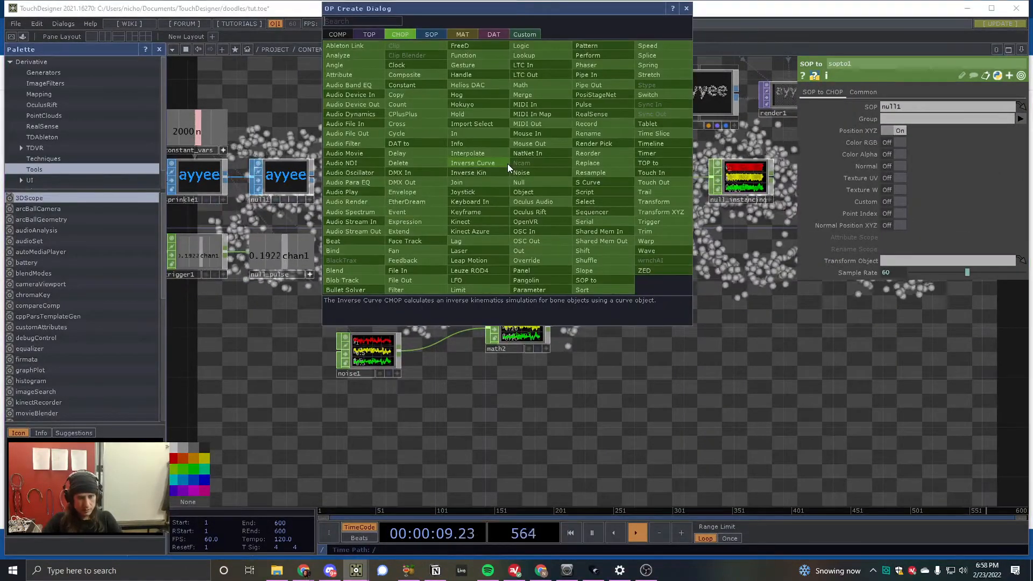
pyautogui.write('ma')
pyautogui.click(526, 86)
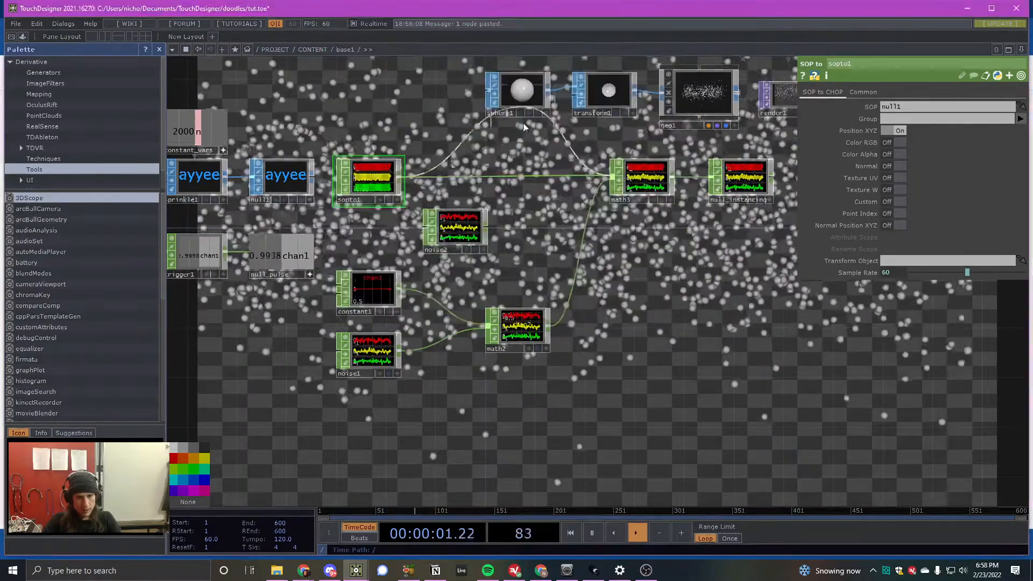
pyautogui.click(534, 185)
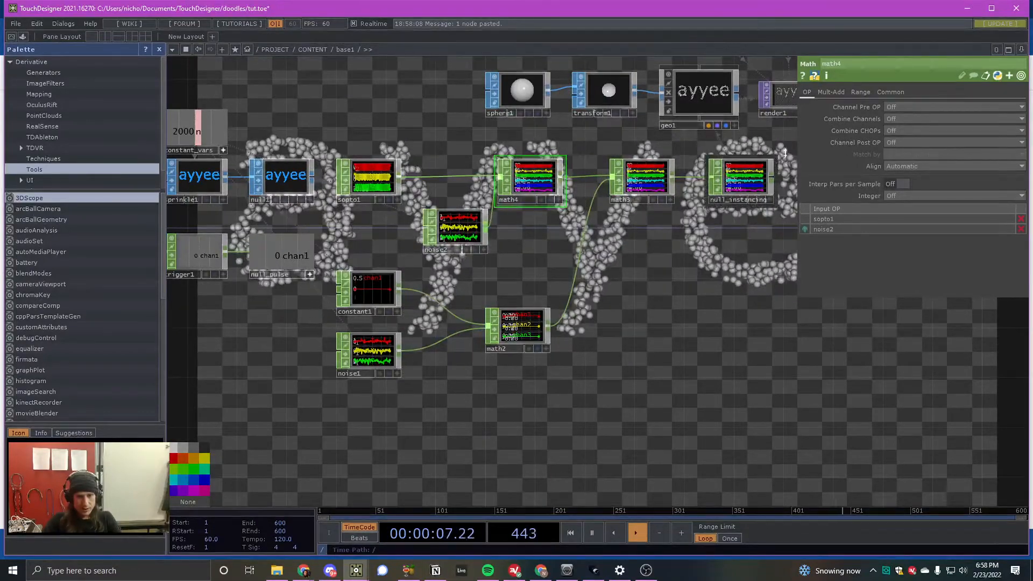
# - Wire noise2 into math4 as its second input and set math4's Combine CHOPs to Add
pyautogui.click(913, 129)
pyautogui.click(903, 150)
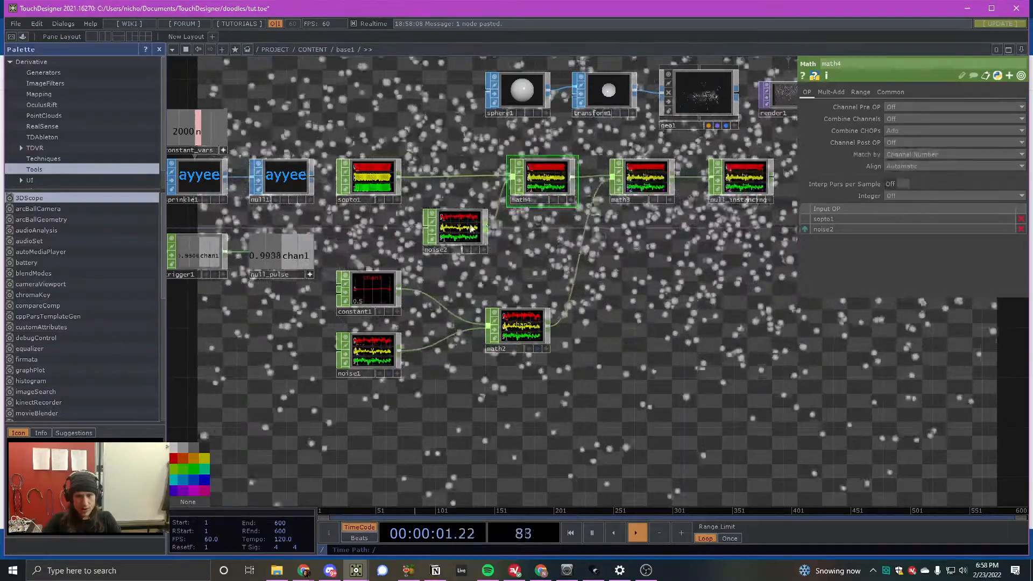
# - Lower noise2's Amplitude to 0.1, refine it to 0.03, and nudge the node slightly away from math4
pyautogui.click(471, 228)
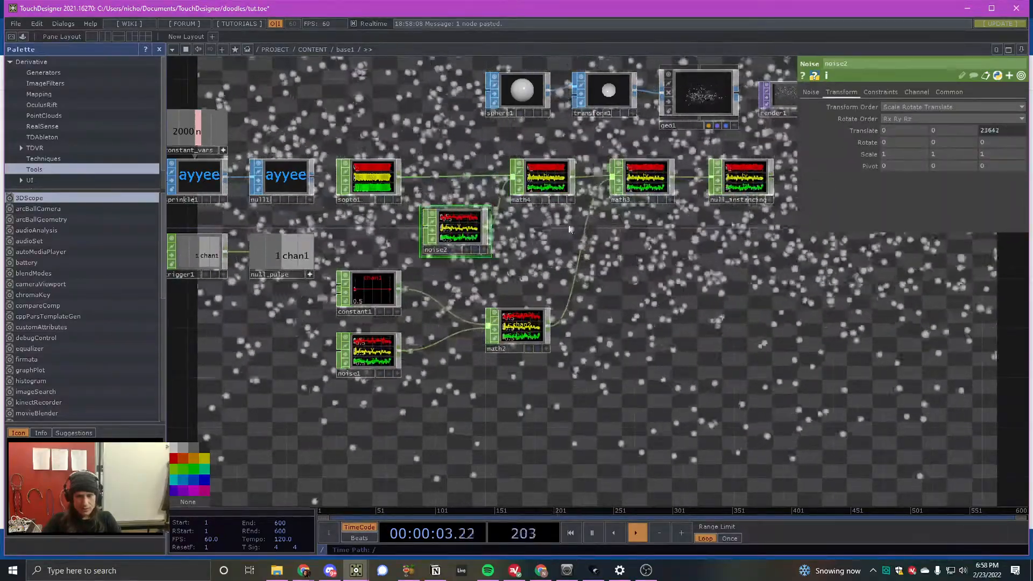
pyautogui.click(810, 92)
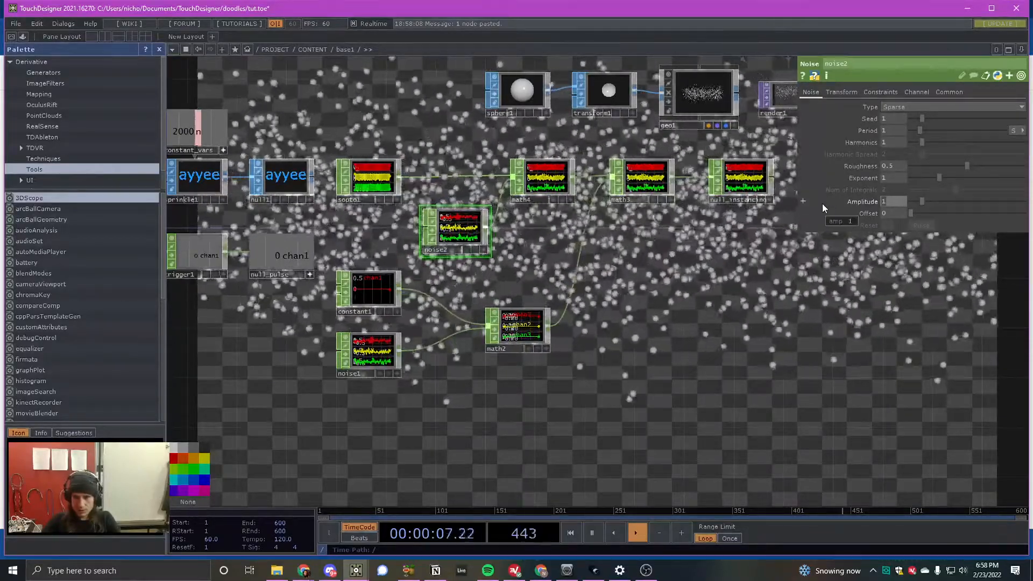
pyautogui.write('.1')
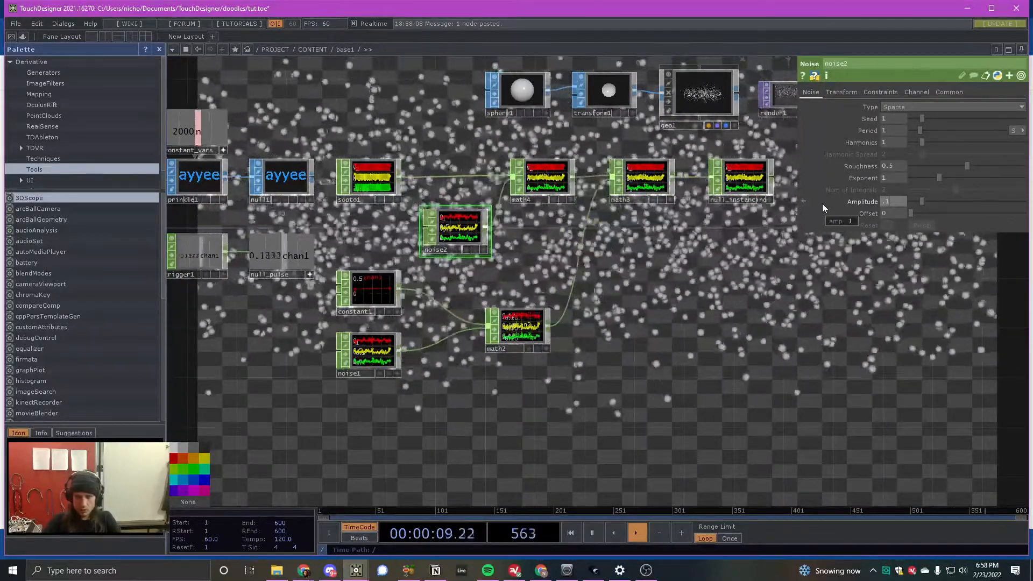
pyautogui.press('Return')
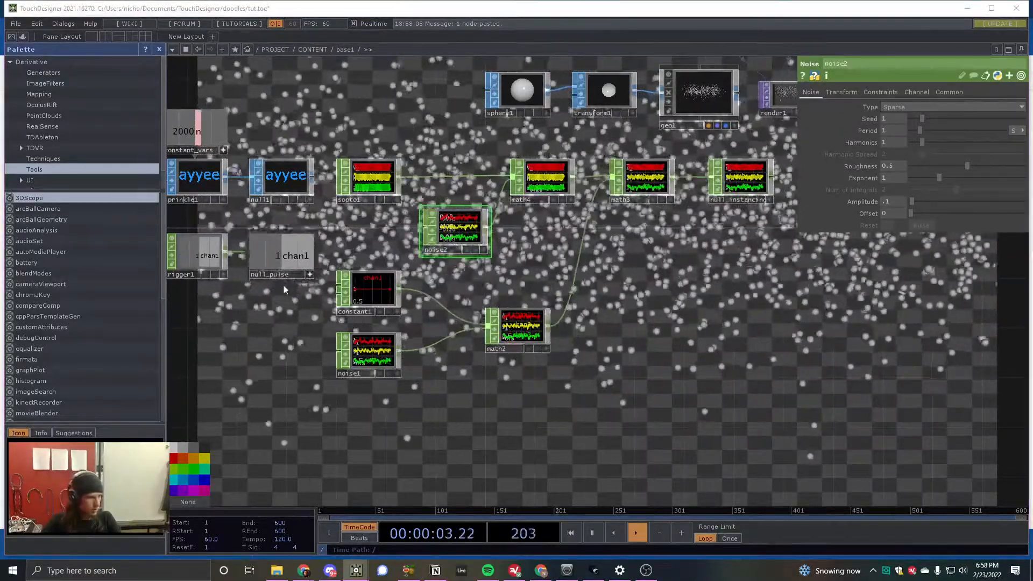
pyautogui.click(882, 203)
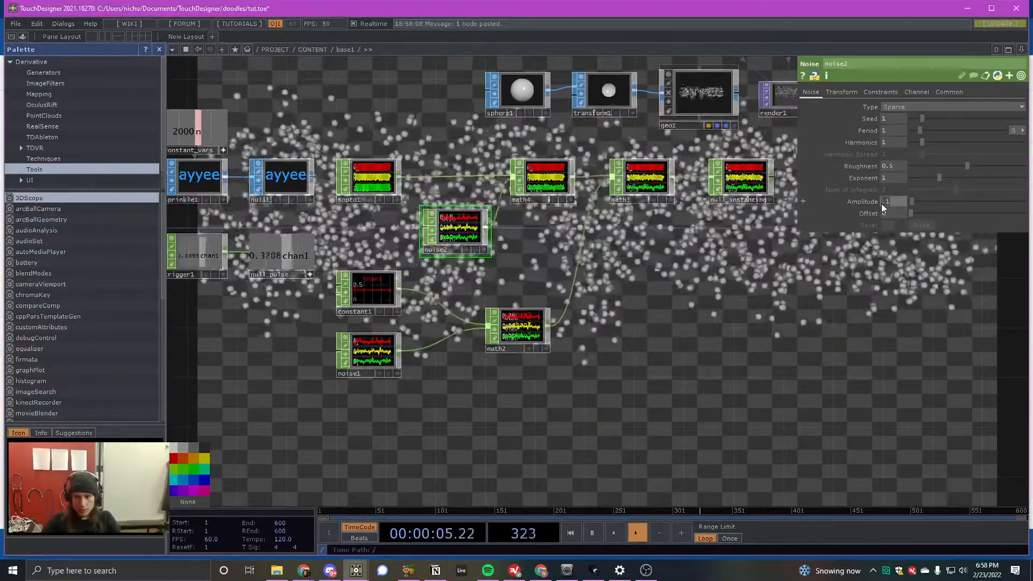
pyautogui.write('.03')
pyautogui.press('Return')
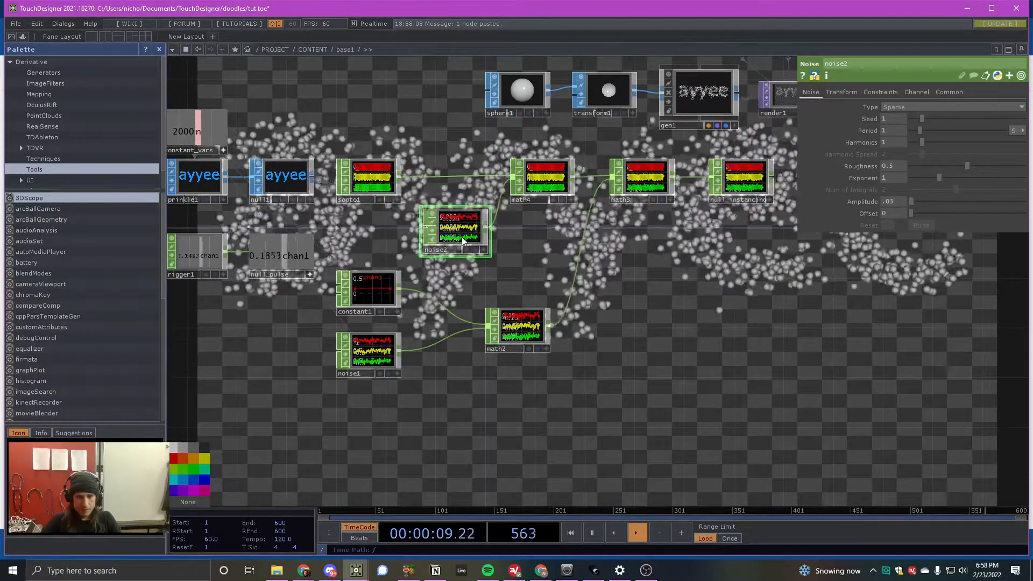
pyautogui.moveTo(462, 237); pyautogui.dragTo(449, 236)
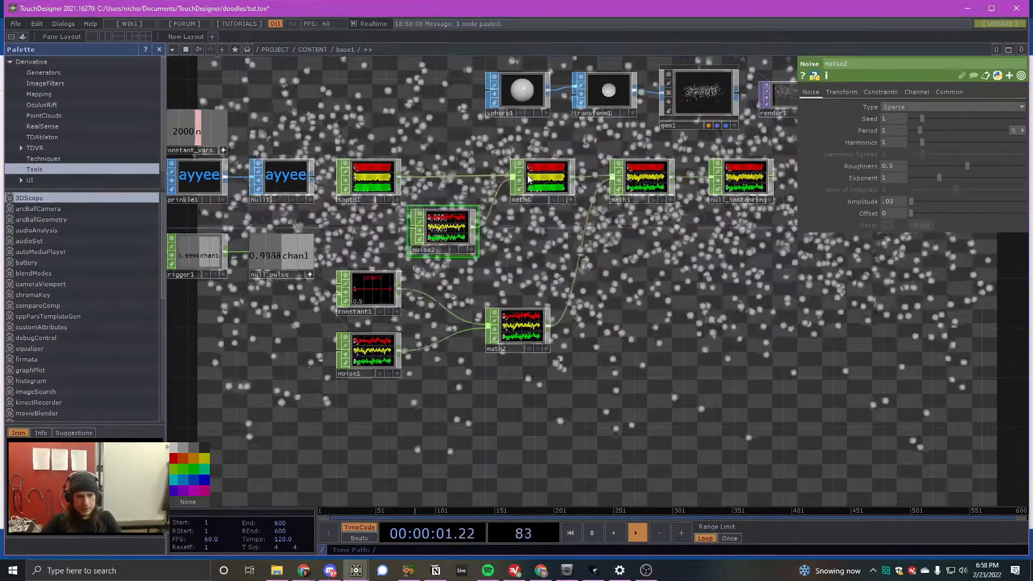
# - Hide the parameter window and examine the particle text with the subtle constant jitter from noise2 added
pyautogui.scroll(6, 682, 292)
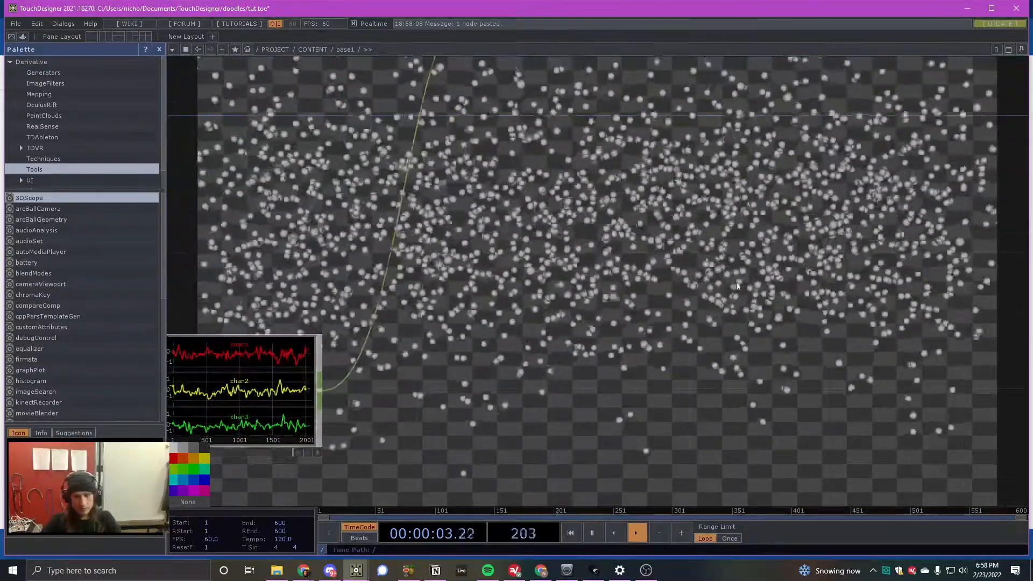
pyautogui.scroll(-5, 736, 282)
pyautogui.scroll(5, 727, 243)
pyautogui.scroll(3, 651, 218)
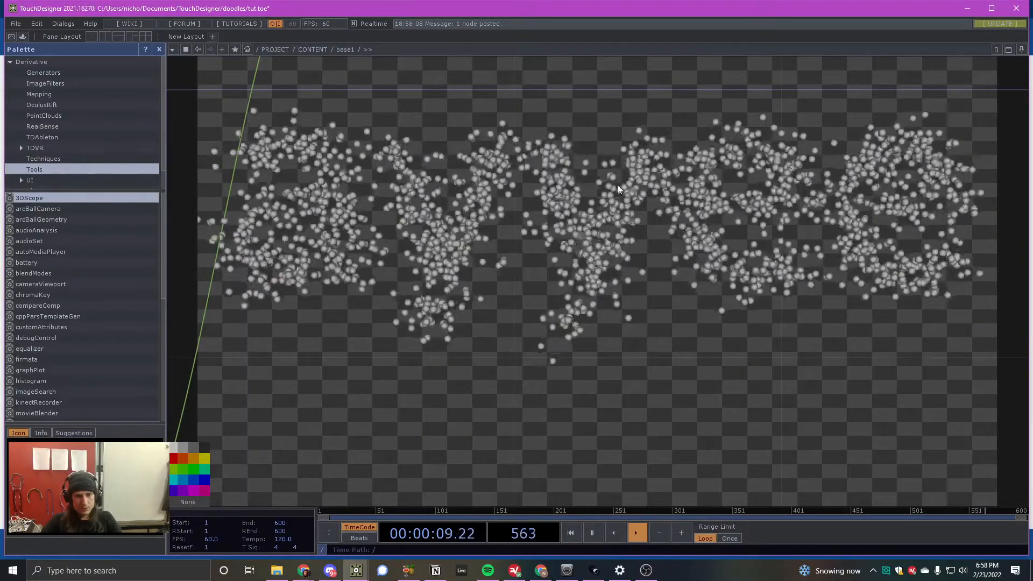
pyautogui.scroll(-3, 651, 186)
pyautogui.scroll(3, 651, 187)
pyautogui.scroll(-3, 646, 198)
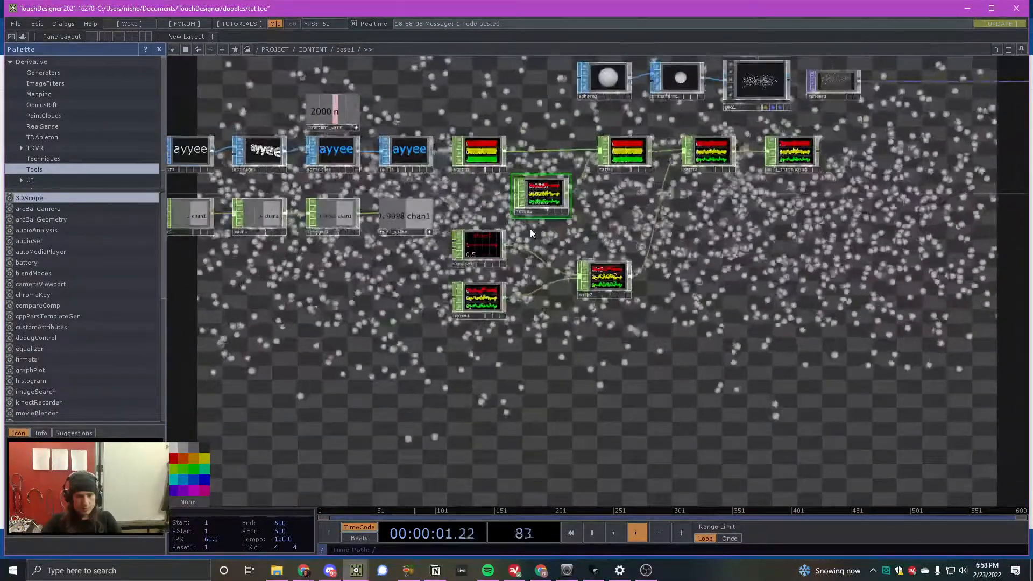
# - Move lfo1, math1 and trigger1 together away from null_pulse to leave a gap before it
pyautogui.scroll(3, 362, 224)
pyautogui.scroll(1, 271, 243)
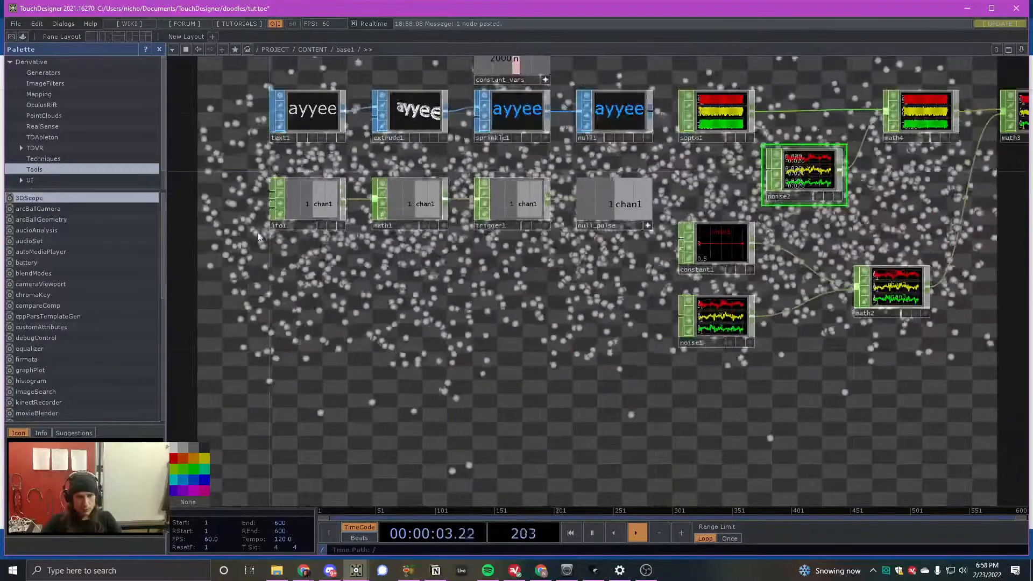
pyautogui.moveTo(258, 243); pyautogui.dragTo(514, 204, button='right')
pyautogui.moveTo(513, 200); pyautogui.dragTo(354, 207)
# - Add a second Trigger CHOP fed by trigger1's output, placed below the wire to null_pulse
pyautogui.press('Tab')
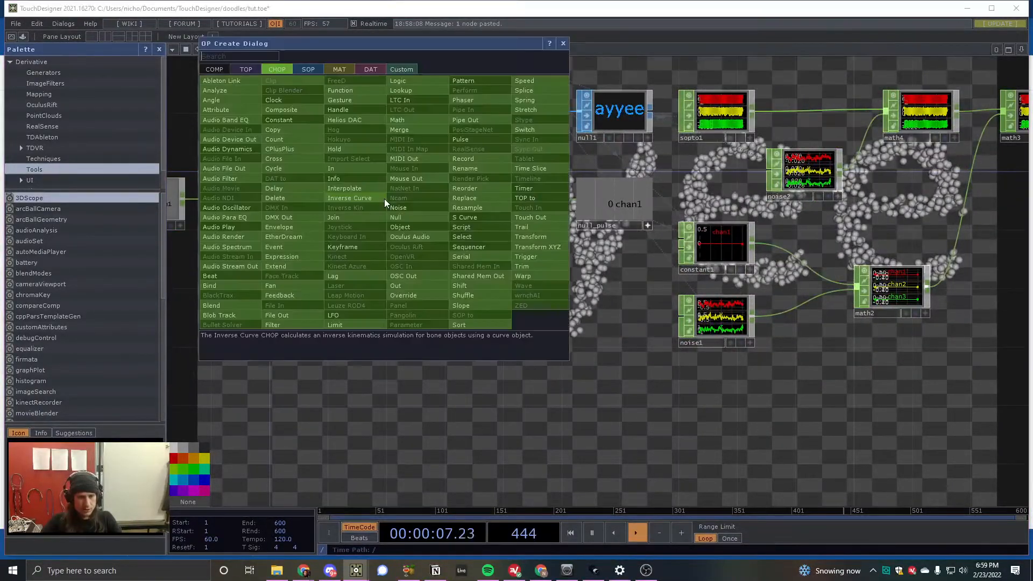
pyautogui.write('tr')
pyautogui.click(525, 257)
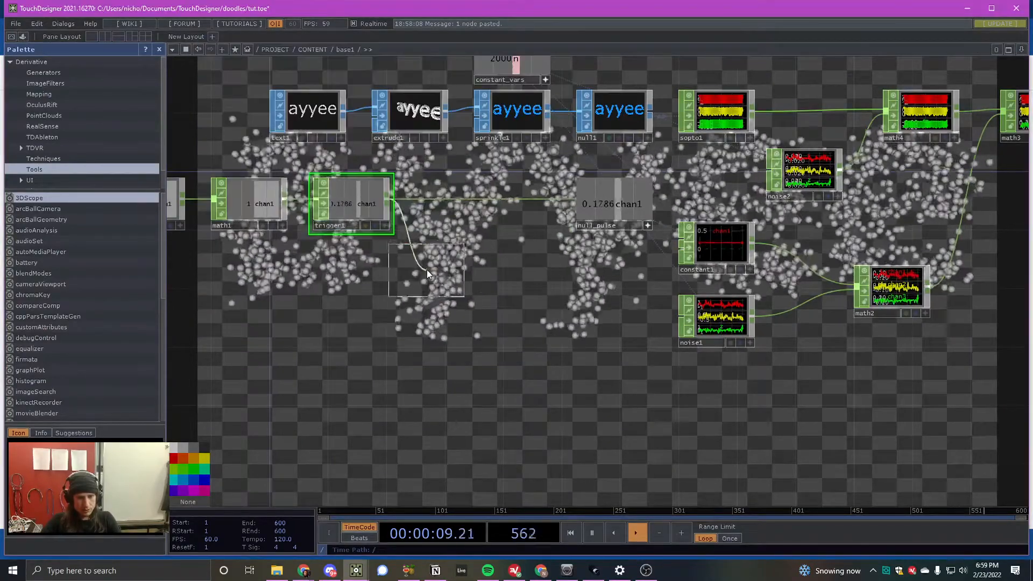
pyautogui.click(412, 262)
# - Set trigger2's Trigger Threshold to 0.85 and its Attack Length to 3 seconds
pyautogui.press('p')
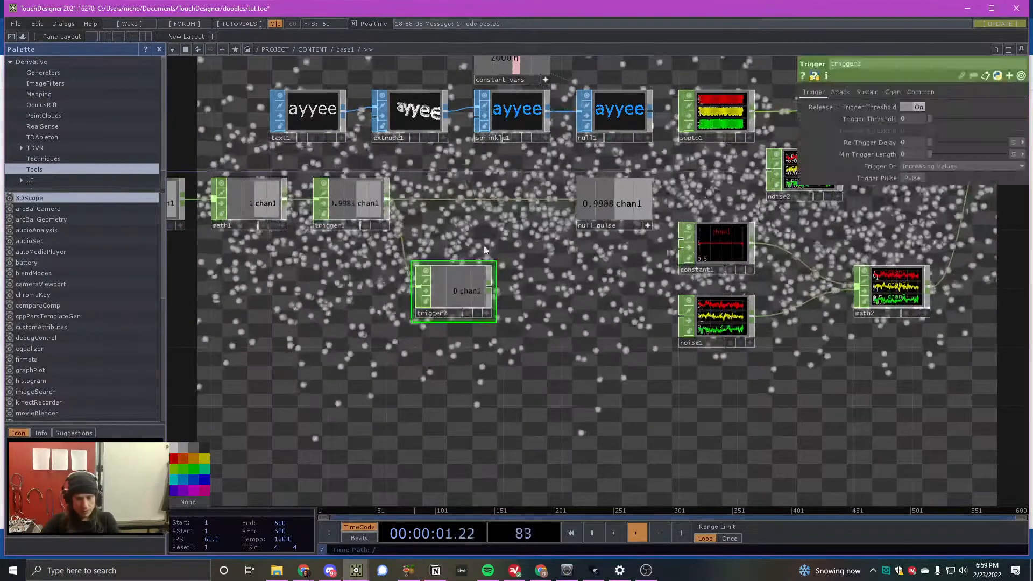
pyautogui.click(905, 118)
pyautogui.write('.85')
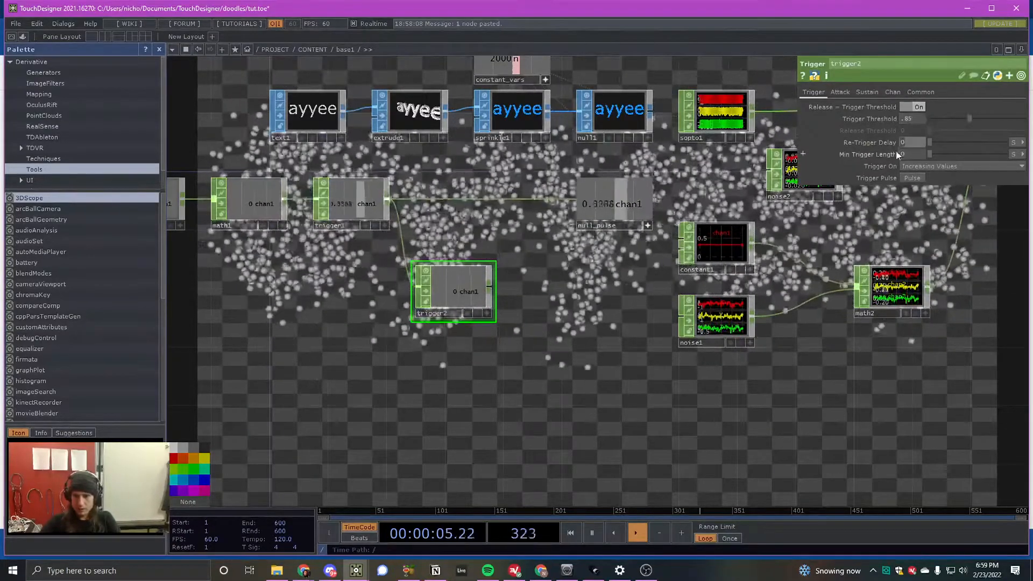
pyautogui.click(840, 92)
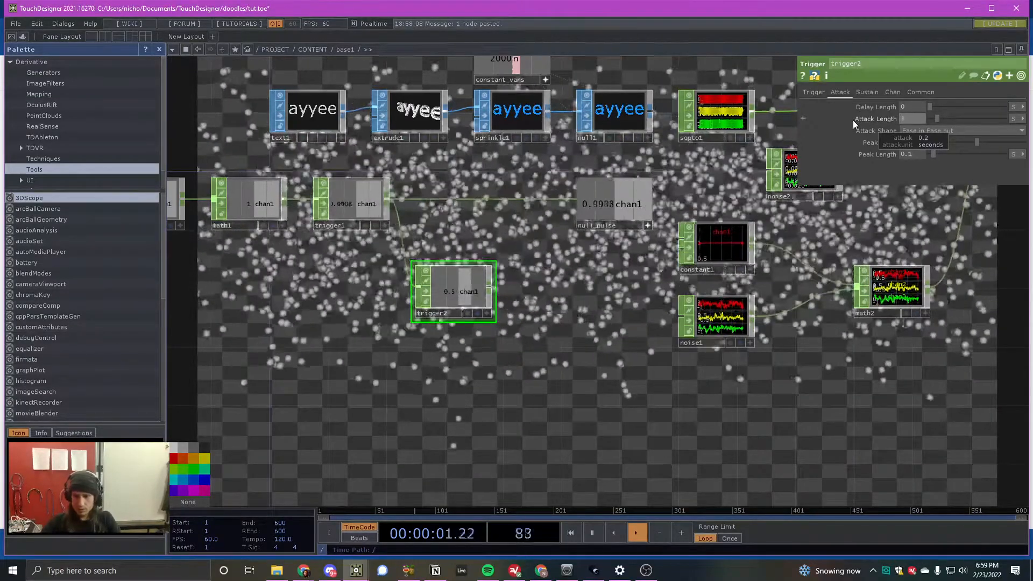
# - Set trigger2's Release Length to 3 seconds, and set both its Sustain Level and Decay Length to 0
pyautogui.click(868, 93)
pyautogui.moveTo(913, 155); pyautogui.dragTo(856, 156)
pyautogui.write('3')
pyautogui.press('Return')
pyautogui.moveTo(913, 132); pyautogui.dragTo(815, 139)
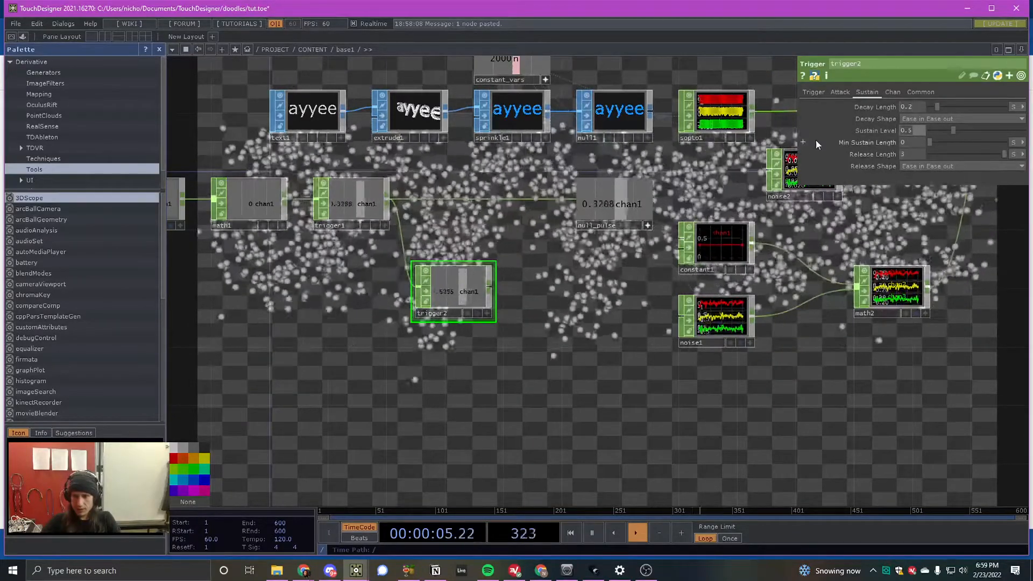
pyautogui.write('0')
pyautogui.moveTo(912, 109); pyautogui.dragTo(891, 112)
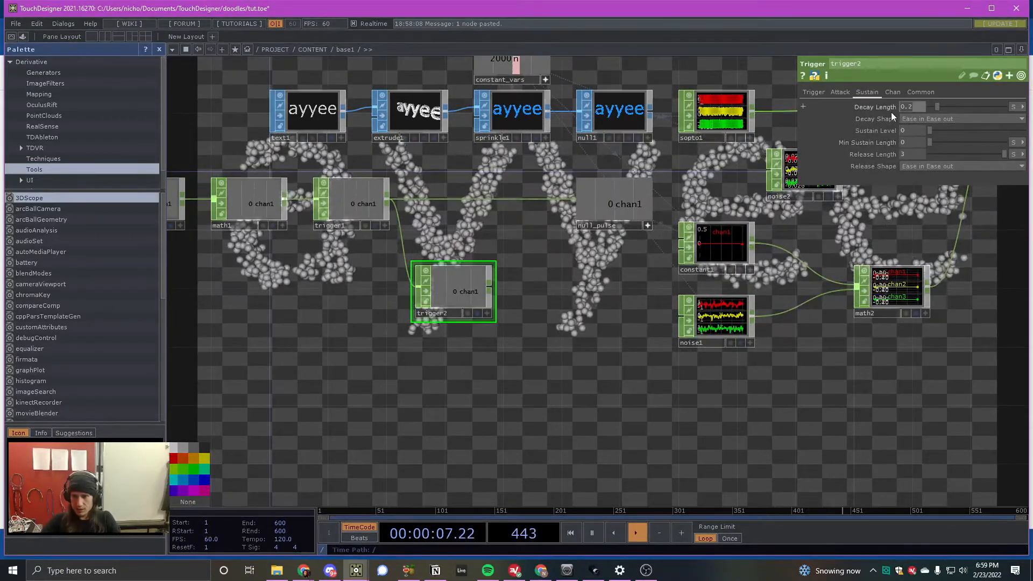
pyautogui.write('0')
pyautogui.press('Tab')
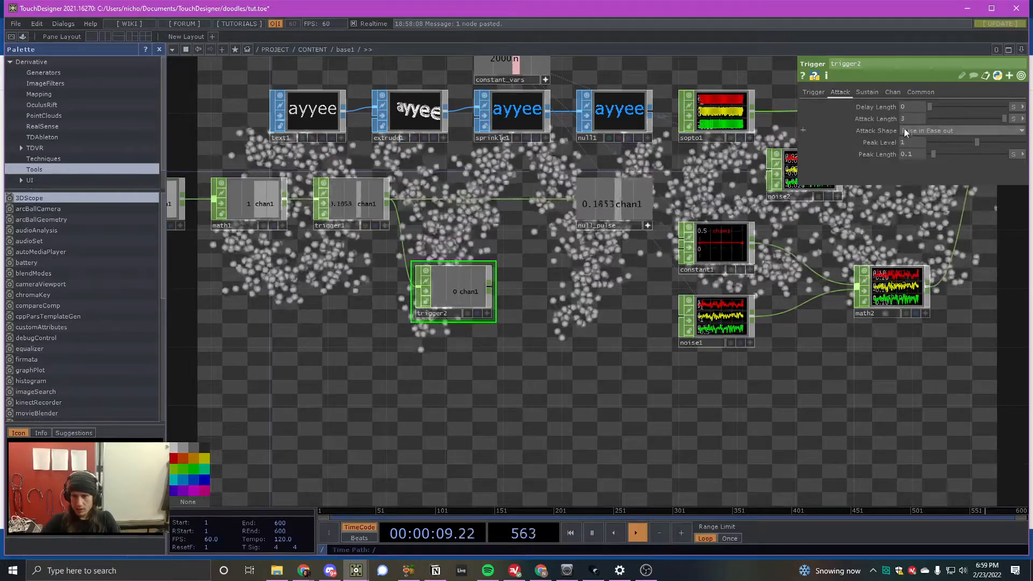
# - Set trigger2's Peak Length to 1 second
pyautogui.moveTo(917, 152); pyautogui.dragTo(888, 154)
pyautogui.write('1')
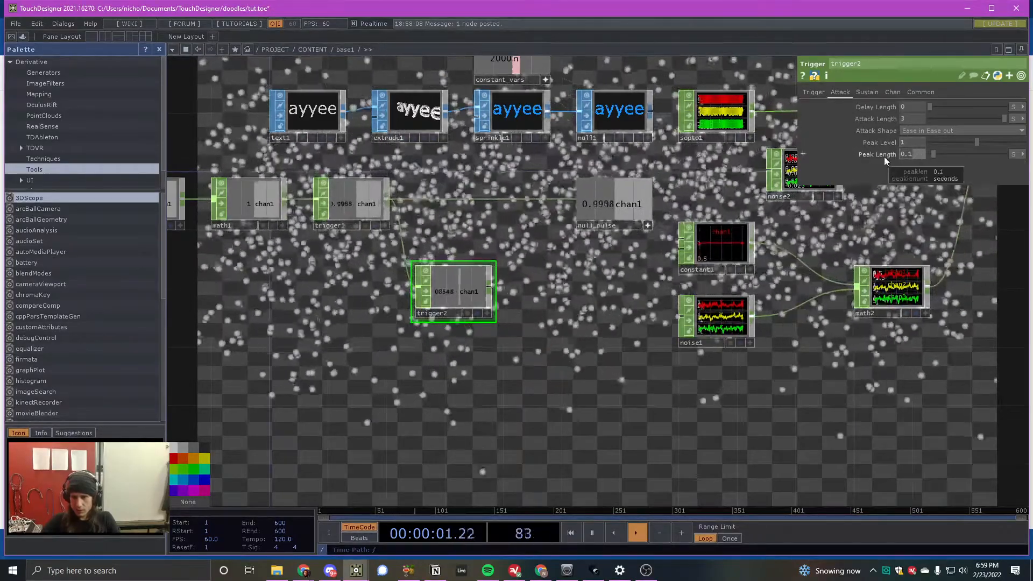
pyautogui.press('Return')
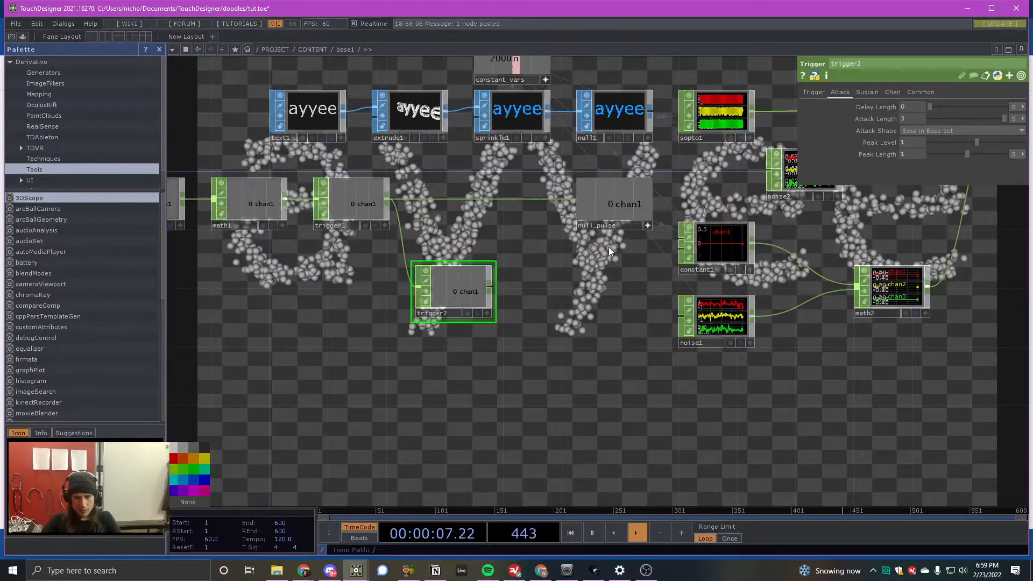
# - Shorten trigger2's Attack Length to 1 second and watch its response to the pulse from trigger1
pyautogui.moveTo(465, 300); pyautogui.dragTo(478, 286)
pyautogui.scroll(5, 472, 276)
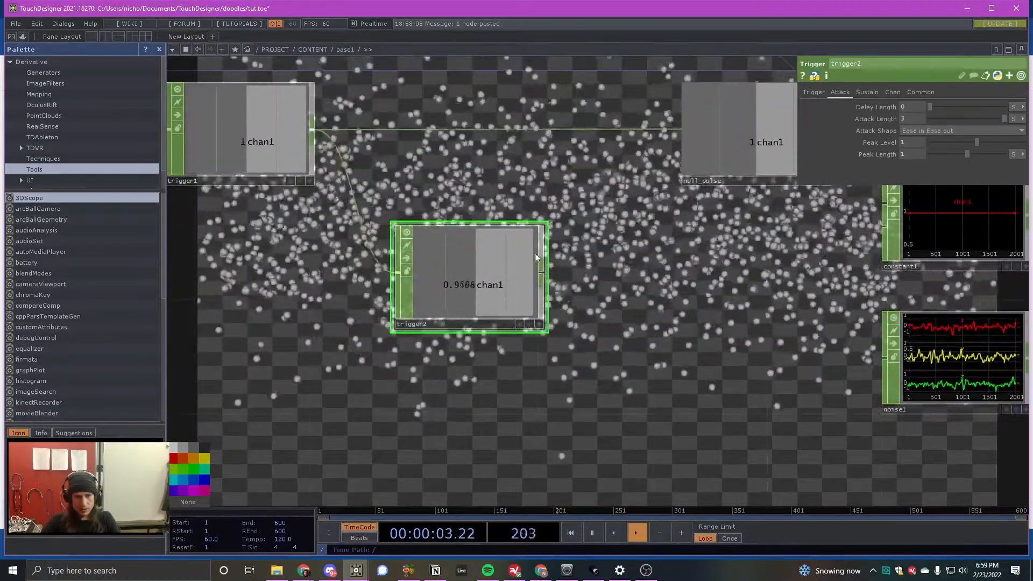
pyautogui.moveTo(922, 119); pyautogui.dragTo(856, 127)
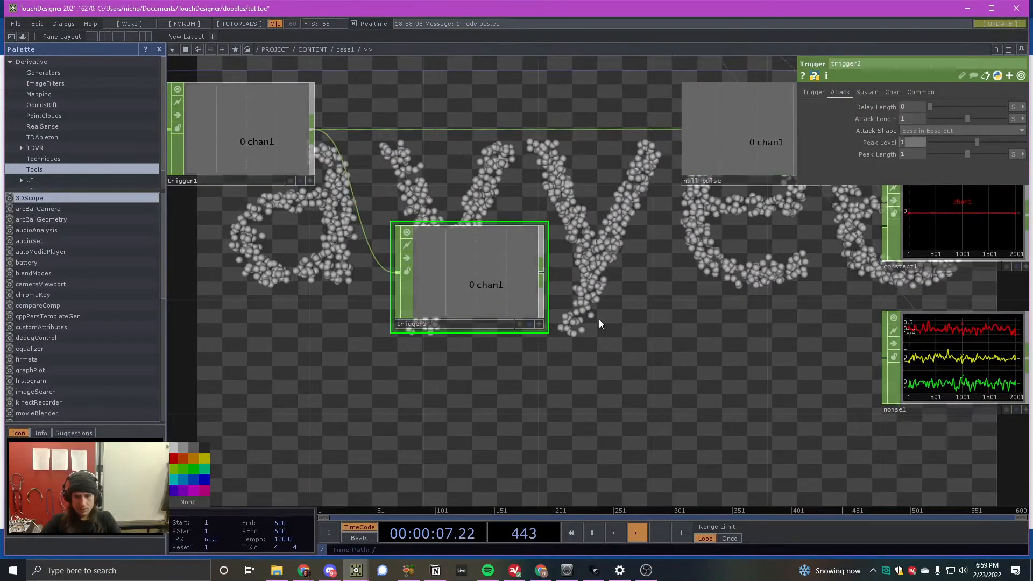
pyautogui.scroll(-1, 403, 216)
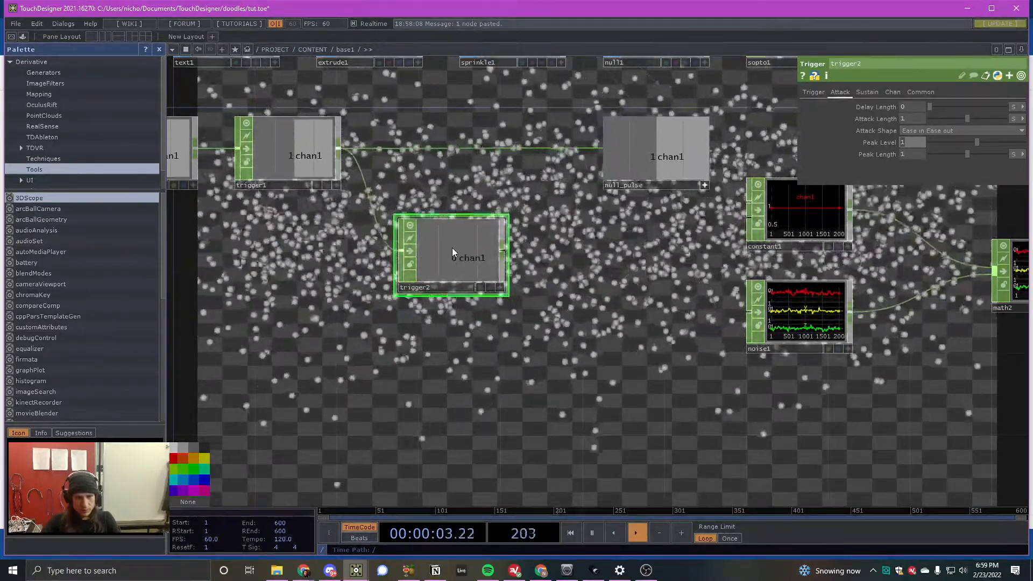
pyautogui.scroll(2, 452, 248)
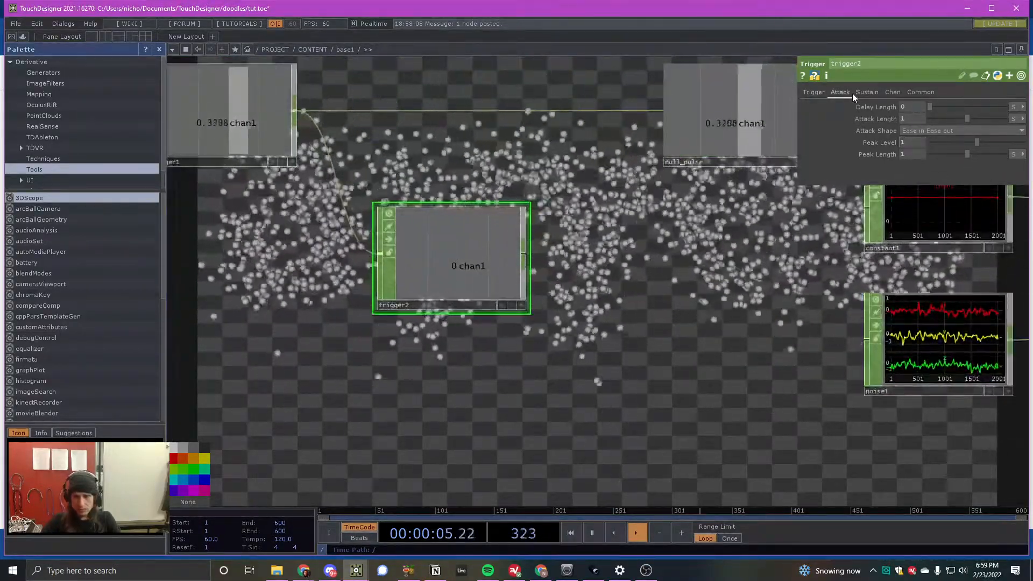
# - Set trigger2's Release Length and Decay Length to 1 second each
pyautogui.click(867, 92)
pyautogui.write('1')
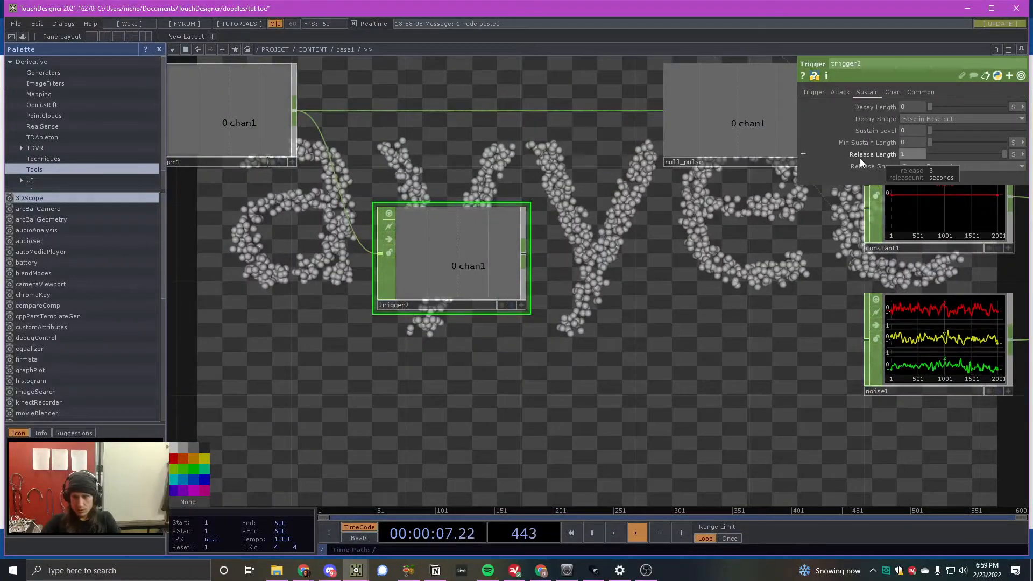
pyautogui.press('Tab')
pyautogui.write('1')
pyautogui.press('Return')
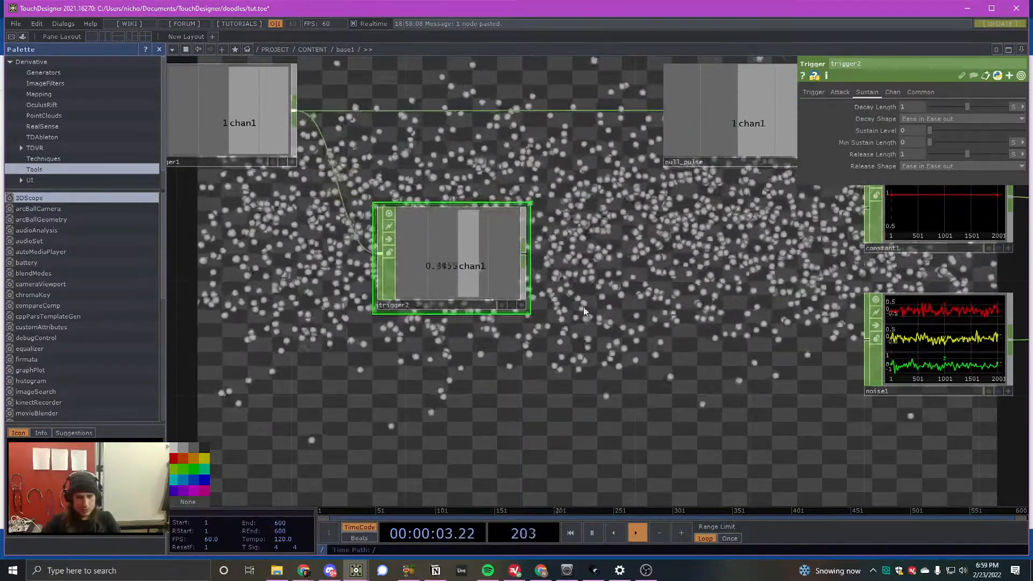
pyautogui.scroll(-2, 539, 272)
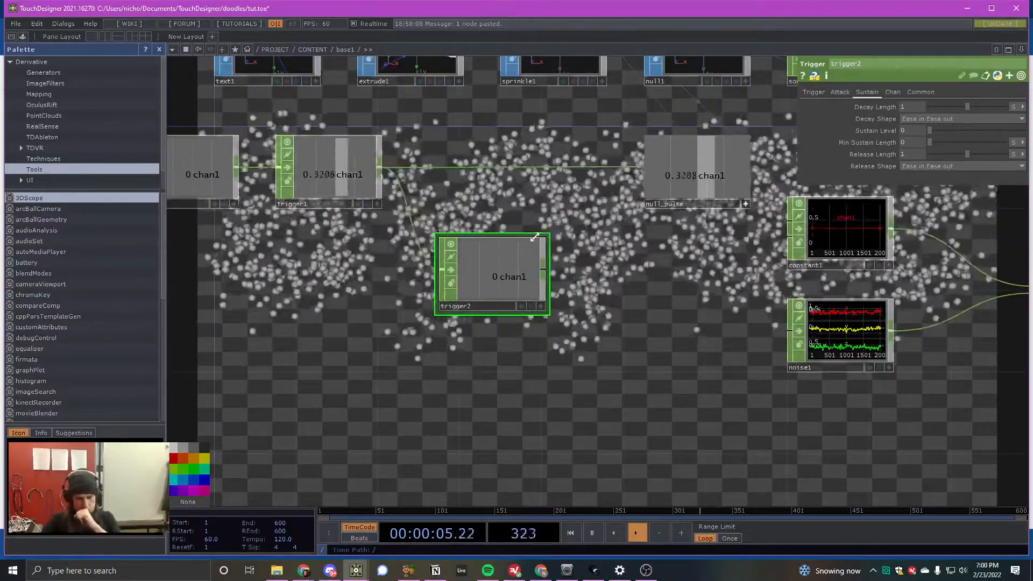
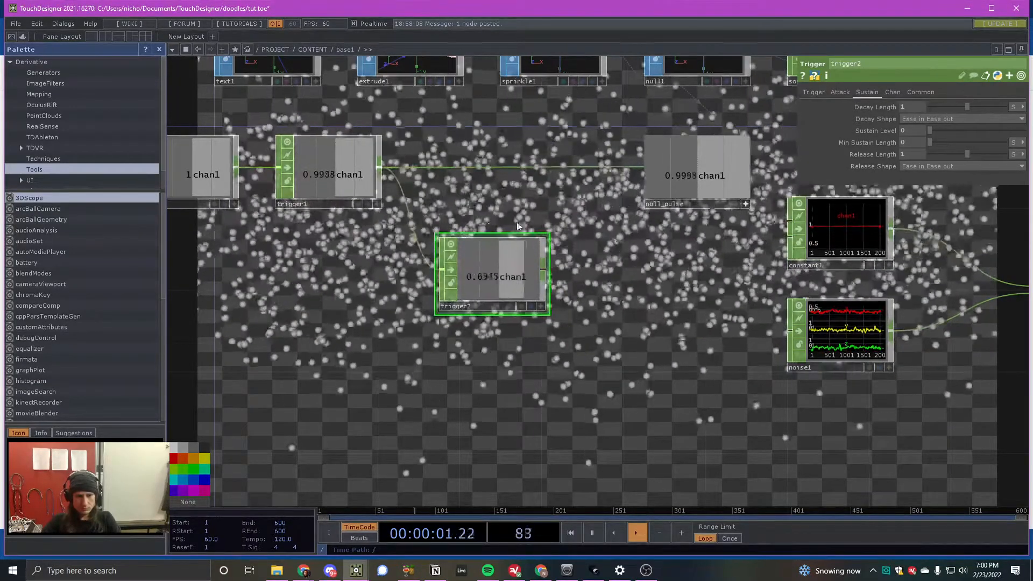
# - Insert a Math CHOP between constant1 and math2
pyautogui.scroll(-3, 398, 238)
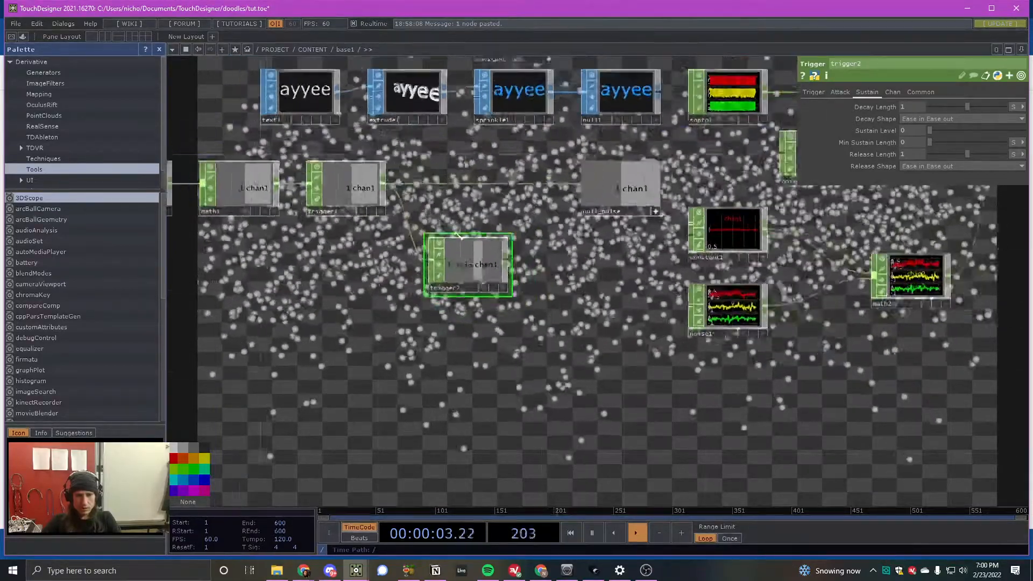
pyautogui.scroll(-1, 812, 241)
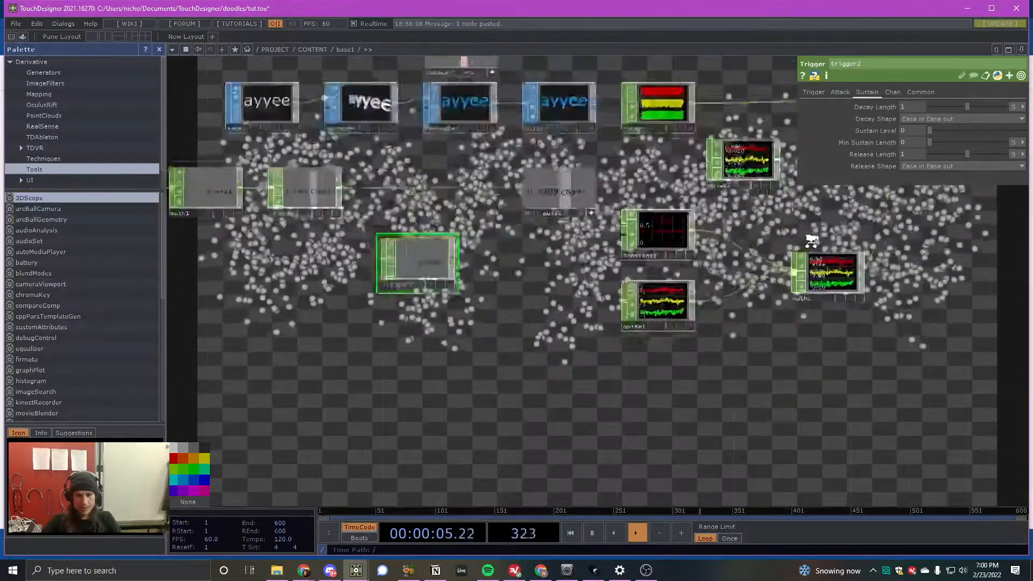
pyautogui.scroll(2, 812, 240)
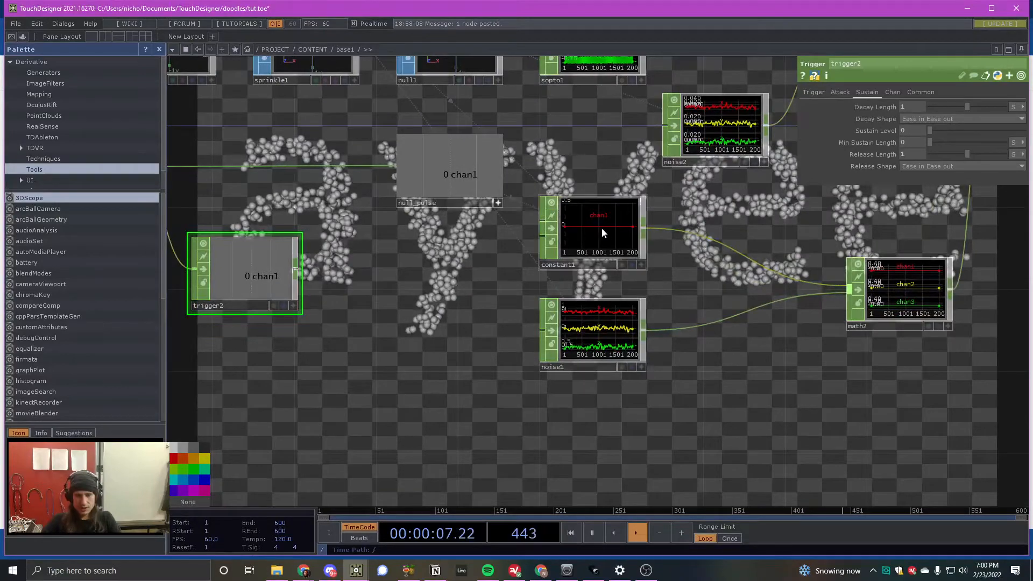
pyautogui.press('Tab')
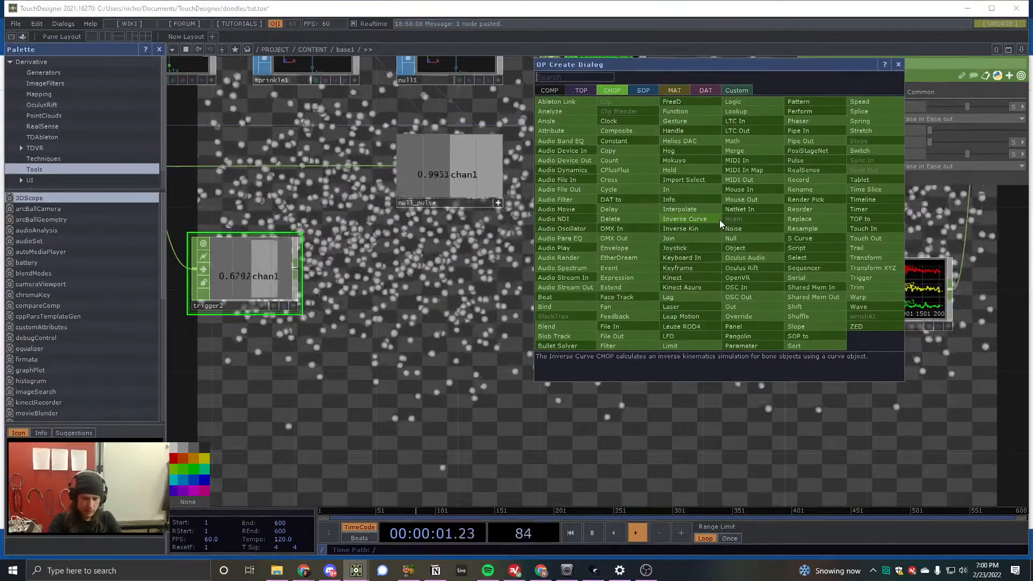
pyautogui.write('mat')
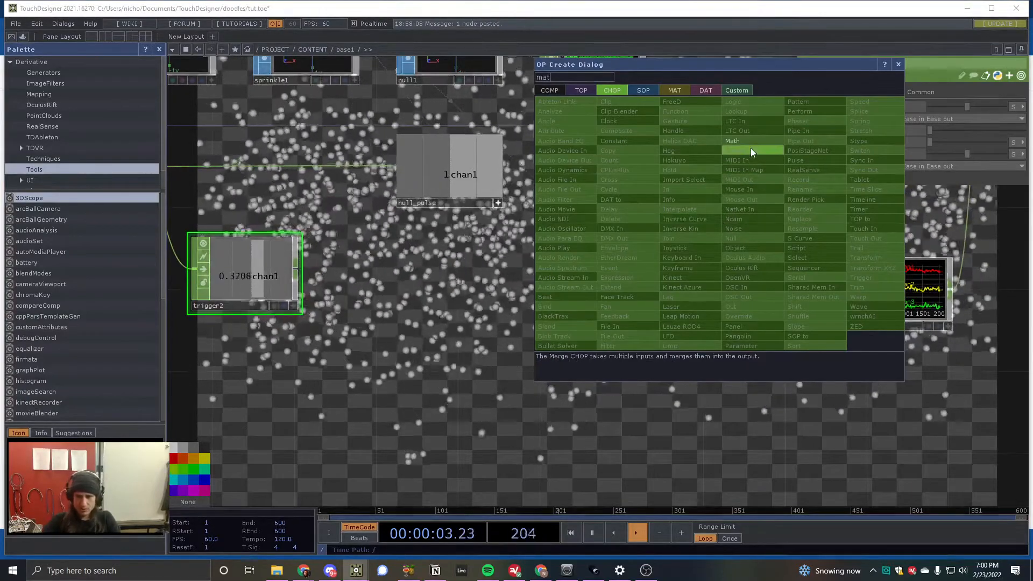
pyautogui.press('Return')
pyautogui.click(725, 240)
# - Invert the constant's signal by setting math5's To Range to 1 and 0
pyautogui.click(860, 92)
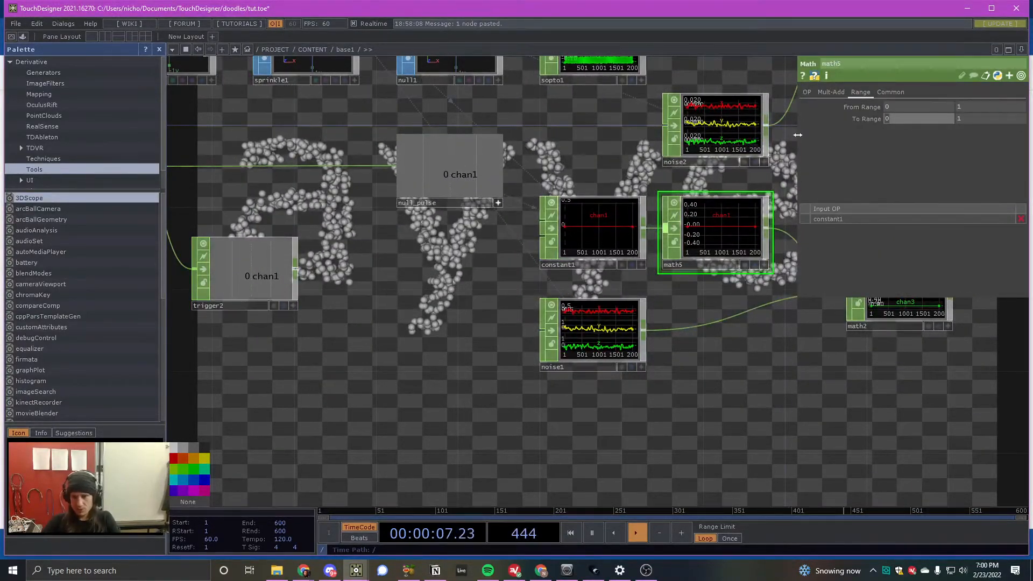
pyautogui.press('Tab')
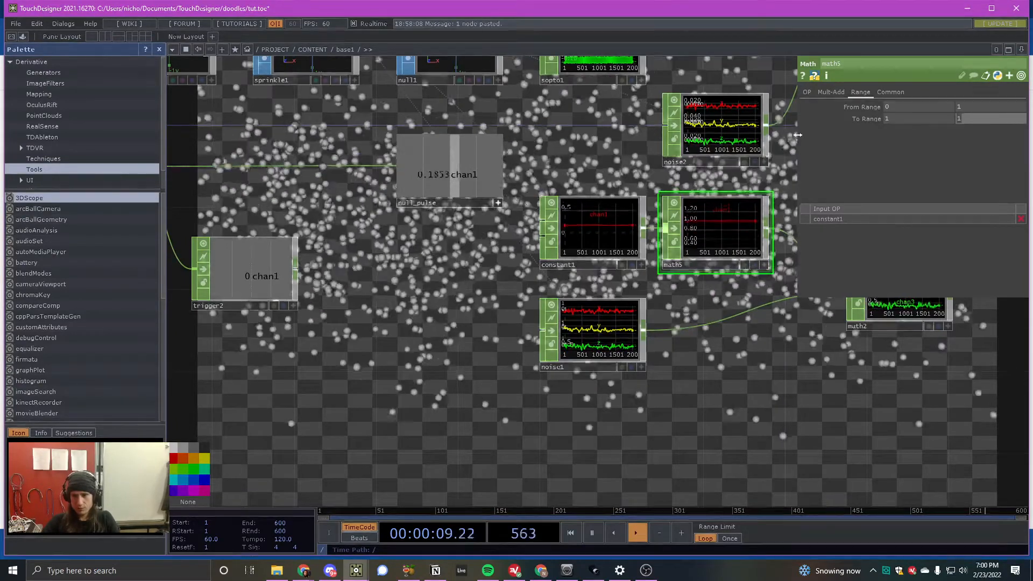
pyautogui.write('0')
pyautogui.press('Tab')
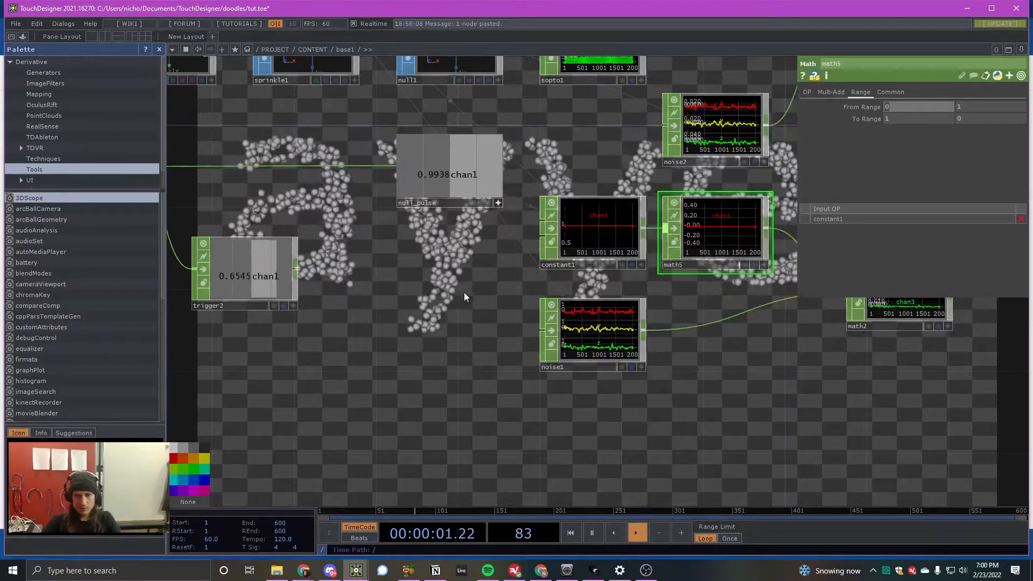
# - Add a Merge CHOP after trigger2 and wire trigger1 into it as well
pyautogui.scroll(-2, 334, 293)
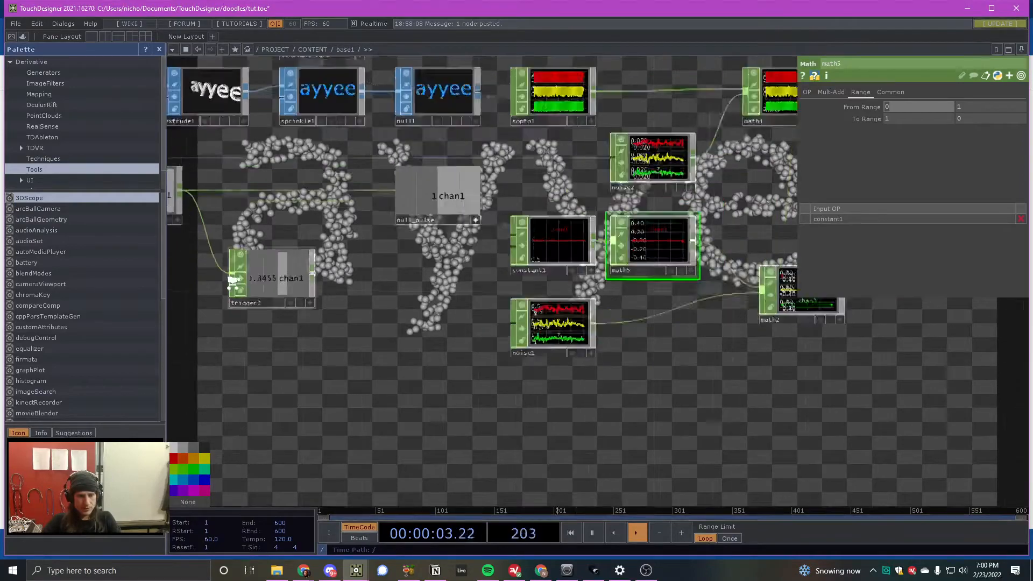
pyautogui.scroll(3, 237, 279)
pyautogui.rightClick(332, 277)
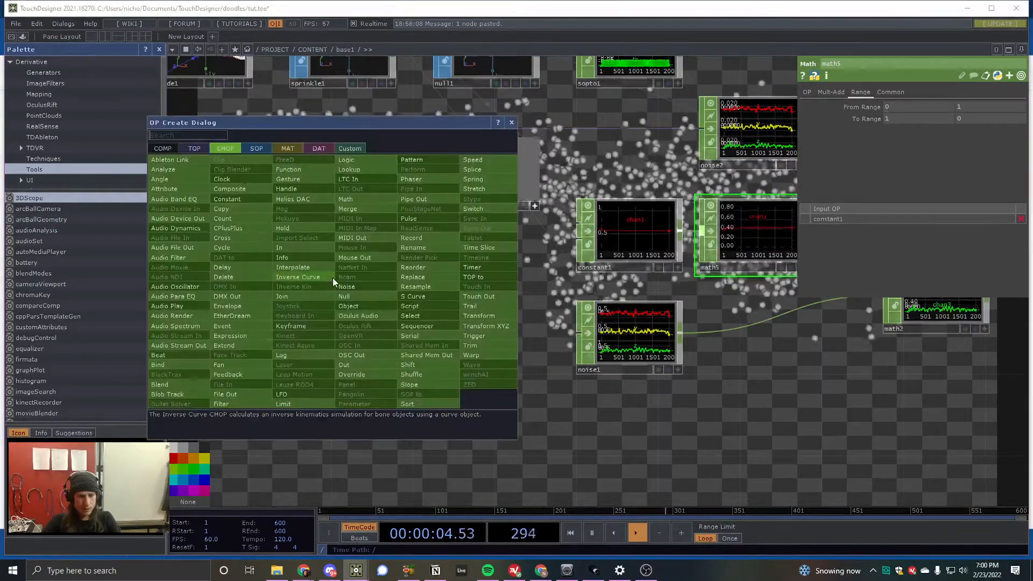
pyautogui.click(351, 209)
pyautogui.click(355, 253)
pyautogui.moveTo(208, 290); pyautogui.dragTo(189, 290)
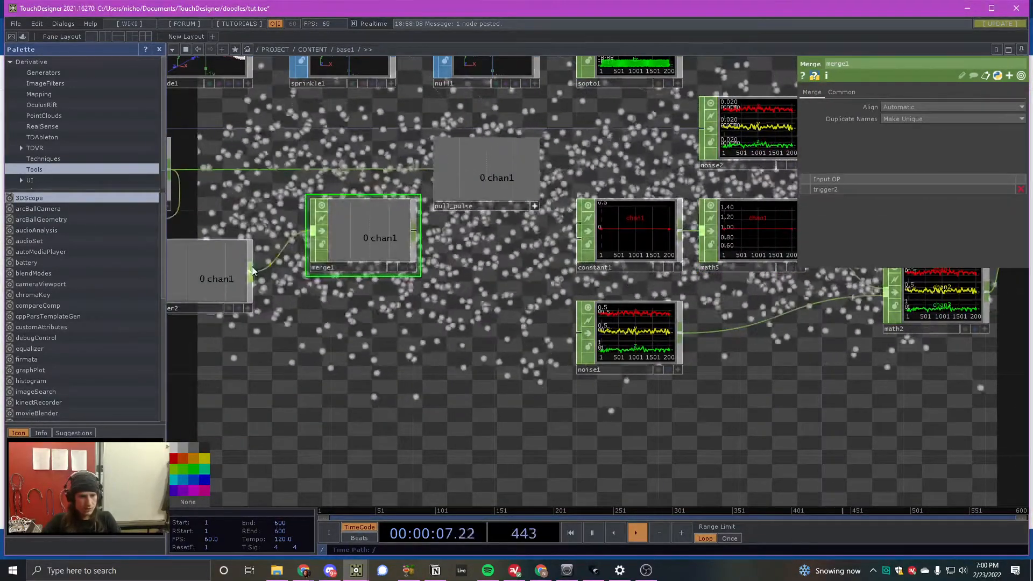
pyautogui.moveTo(170, 170); pyautogui.dragTo(311, 233)
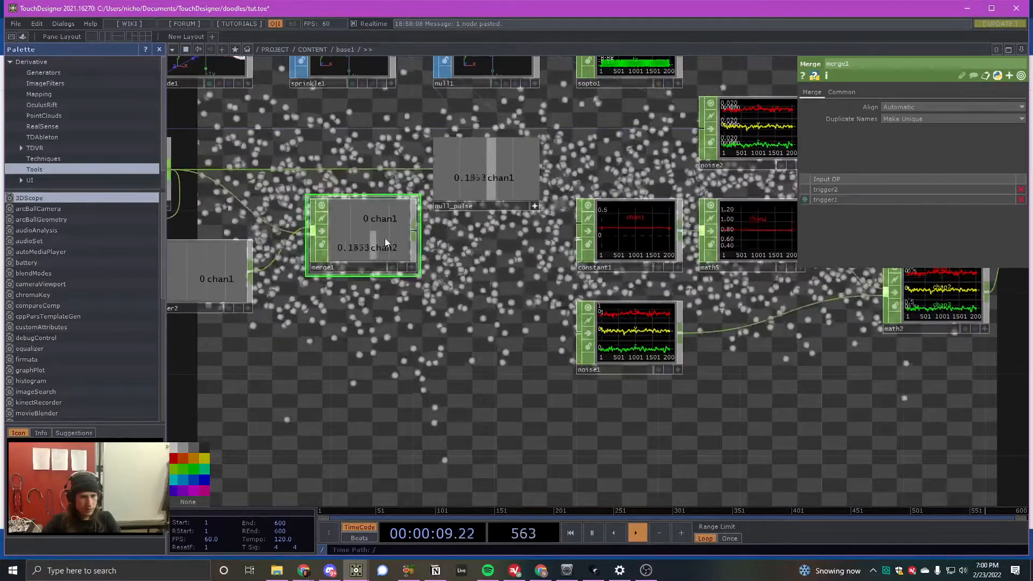
# - Connect merge1 into null_pulse and reorder its inputs so trigger1 comes before trigger2
pyautogui.moveTo(419, 236); pyautogui.dragTo(402, 166)
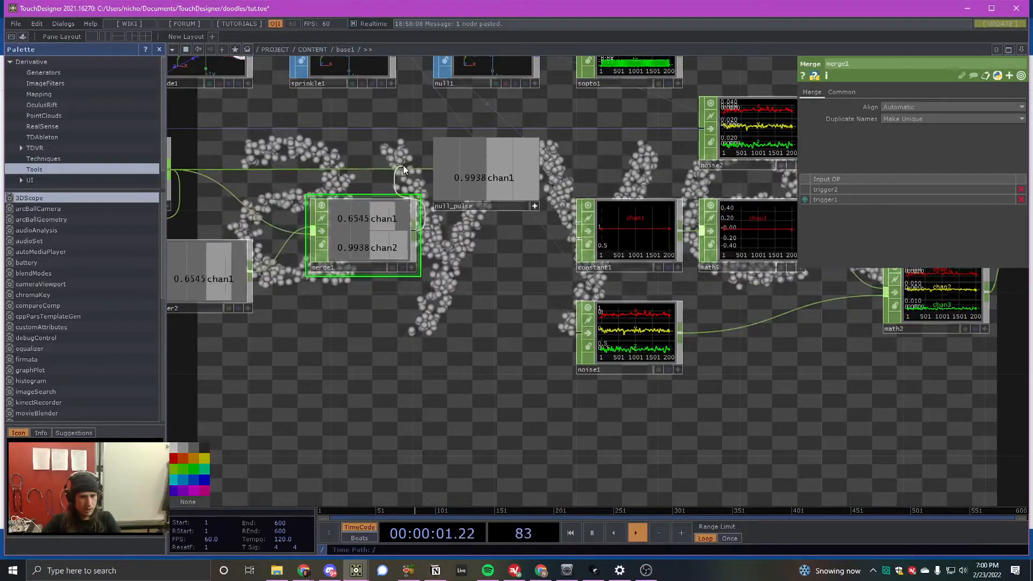
pyautogui.moveTo(393, 227); pyautogui.dragTo(393, 166)
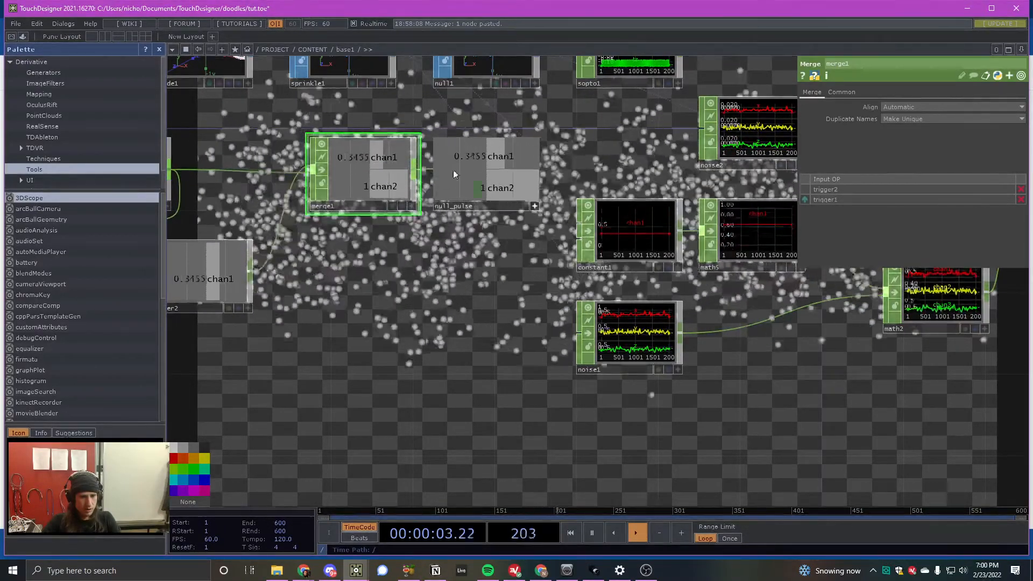
pyautogui.click(805, 199)
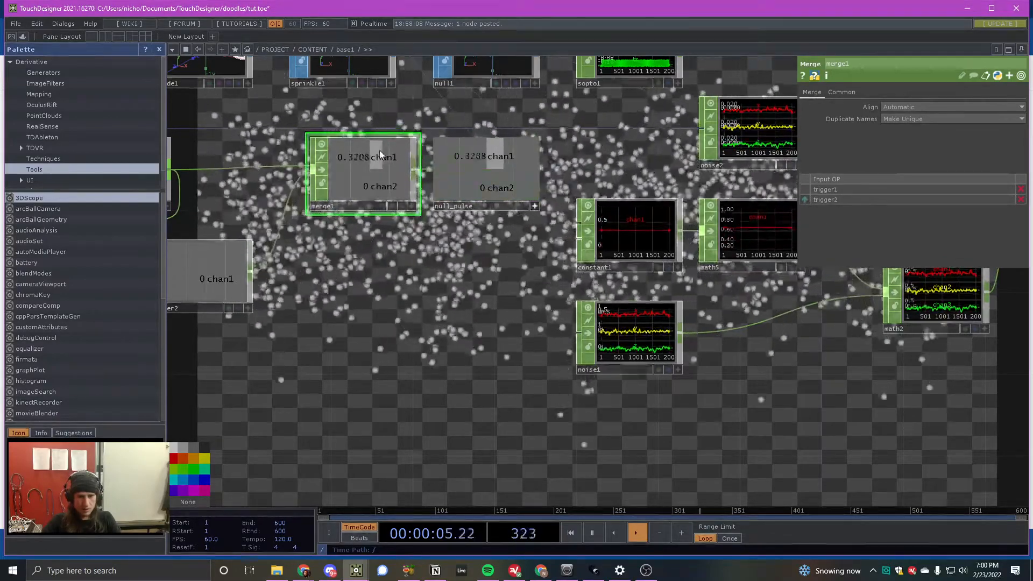
# - Shift merge1 and null_pulse farther from trigger1 to make room in the chain
pyautogui.scroll(-3, 505, 190)
pyautogui.moveTo(401, 222); pyautogui.dragTo(433, 224)
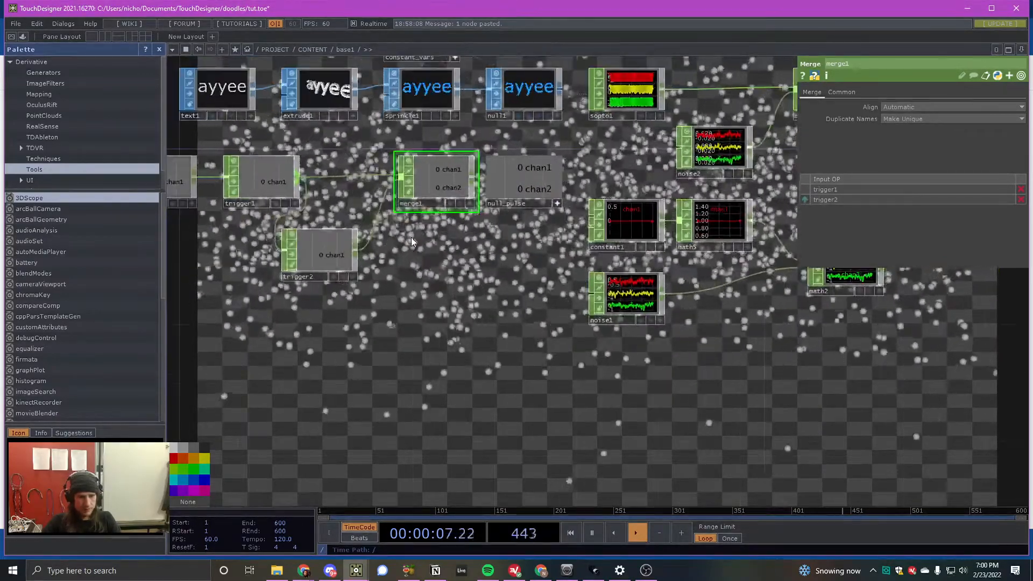
pyautogui.keyDown('shift'); pyautogui.click(505, 202); pyautogui.keyUp('shift')
pyautogui.moveTo(446, 185); pyautogui.dragTo(461, 186)
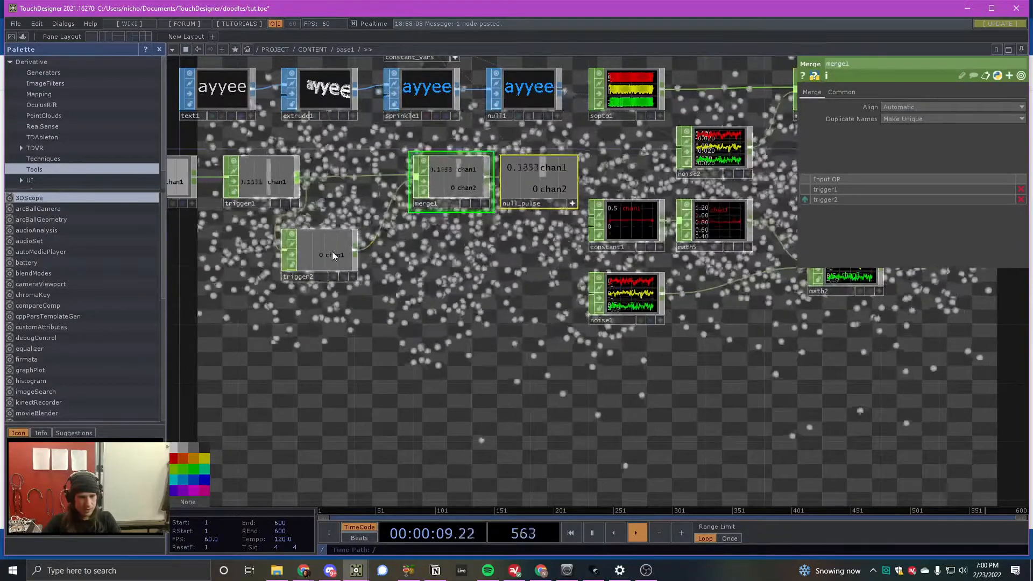
# - Check trigger2's channel options and insert a Rename CHOP between trigger2 and merge1
pyautogui.click(323, 250)
pyautogui.click(883, 92)
pyautogui.click(888, 92)
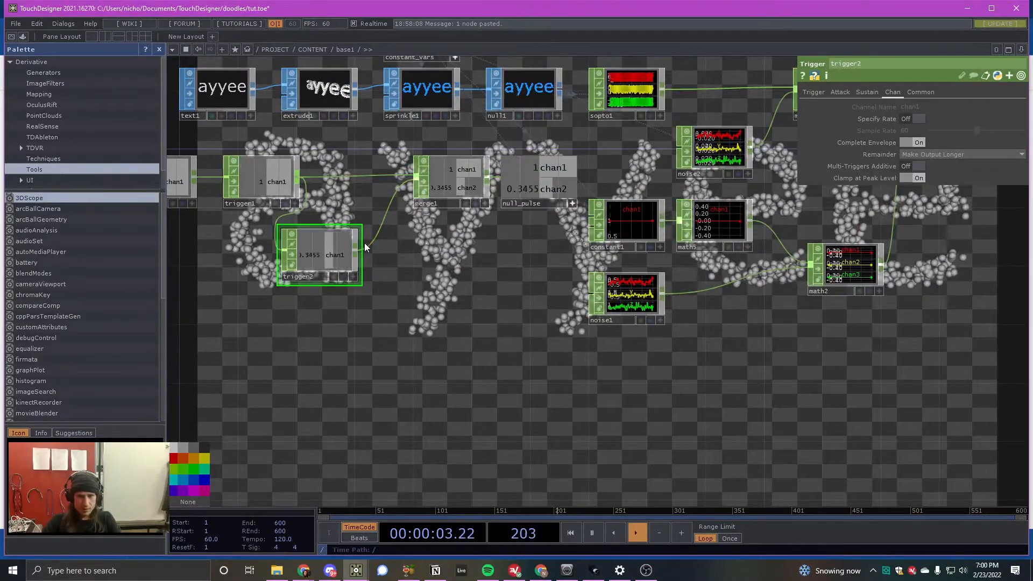
pyautogui.rightClick(378, 226)
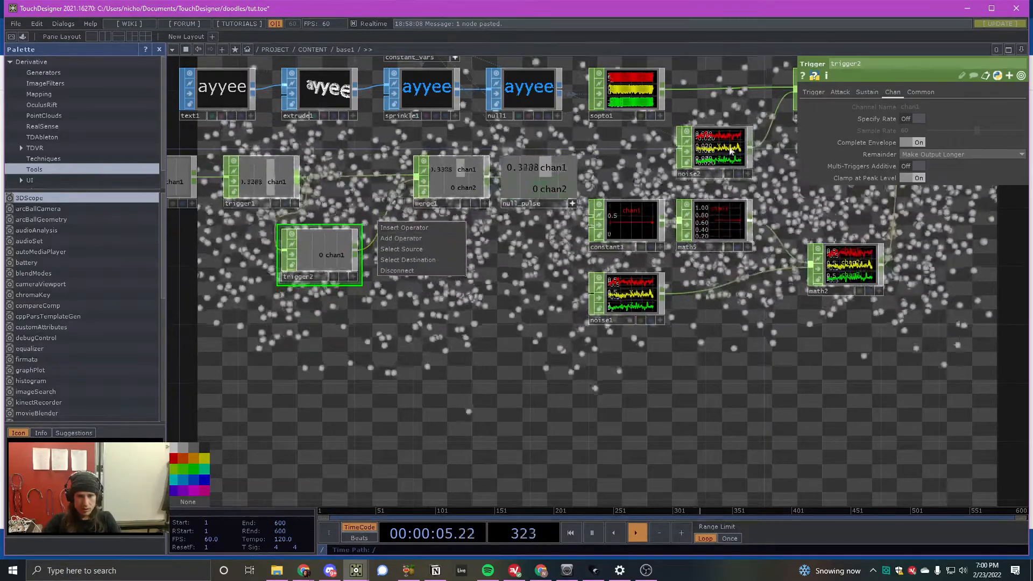
pyautogui.click(407, 227)
pyautogui.write('re')
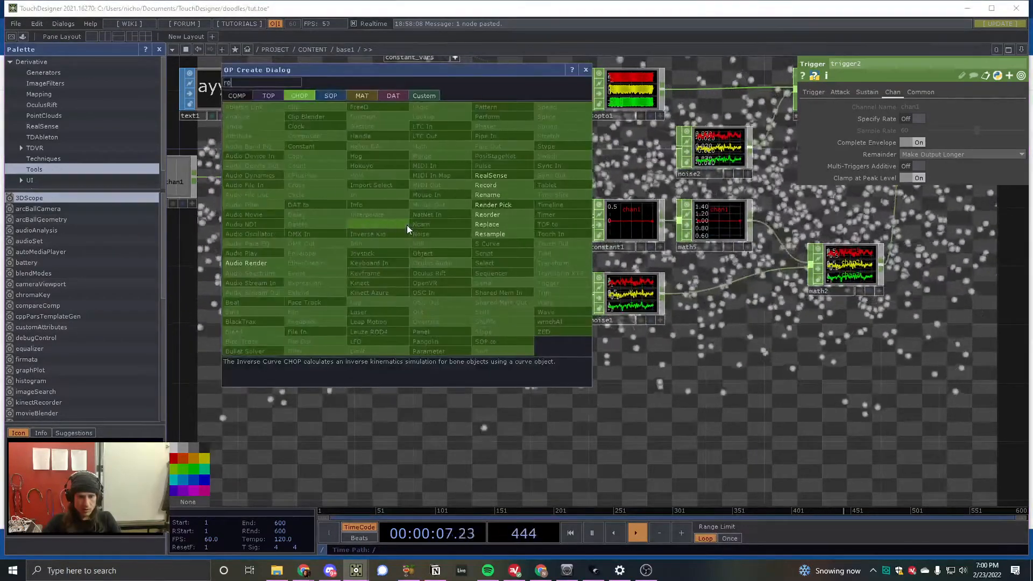
pyautogui.click(496, 196)
pyautogui.click(425, 251)
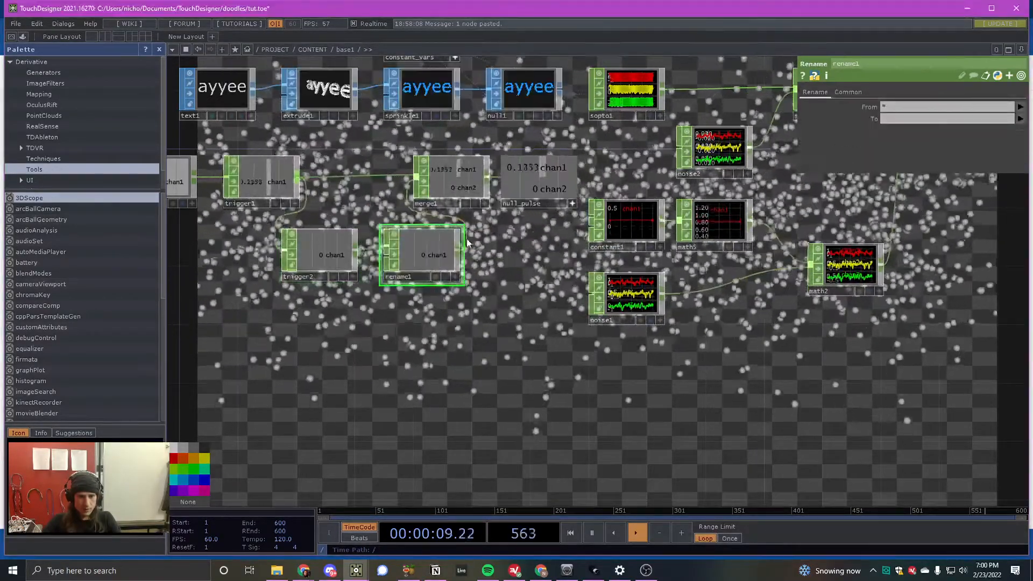
# - Set rename1 to rename its incoming channel to size
pyautogui.click(942, 117)
pyautogui.write('siz')
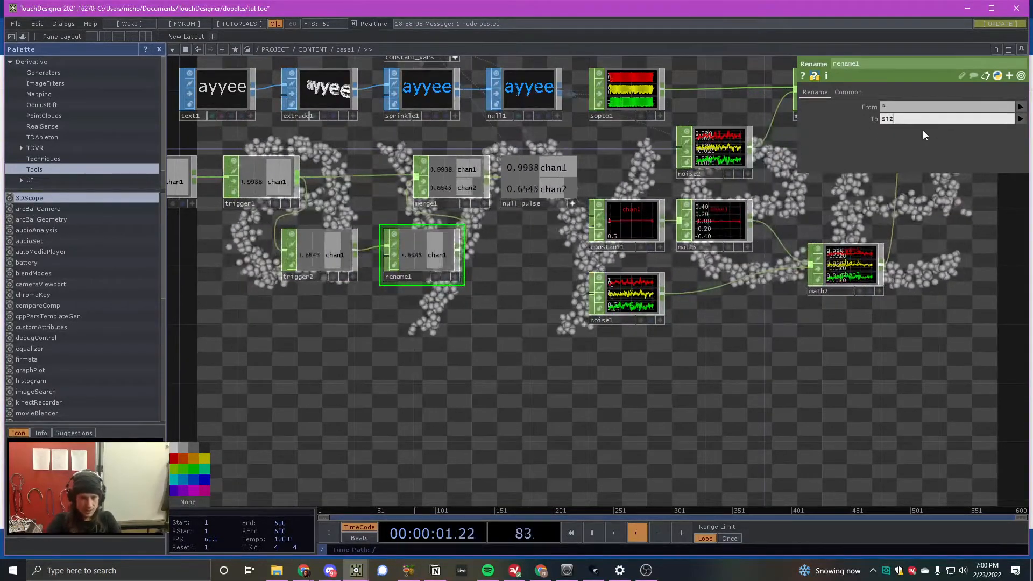
pyautogui.write('e')
pyautogui.press('Return')
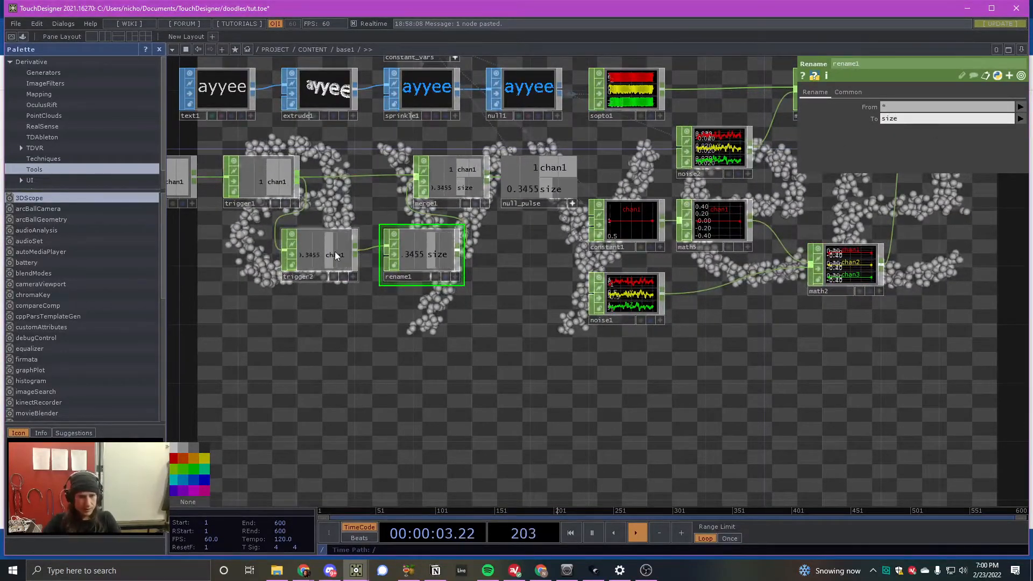
# - Space trigger2 and rename1 apart below the main chain and insert a Math CHOP between them
pyautogui.moveTo(335, 255); pyautogui.dragTo(232, 299)
pyautogui.moveTo(436, 247); pyautogui.dragTo(451, 290)
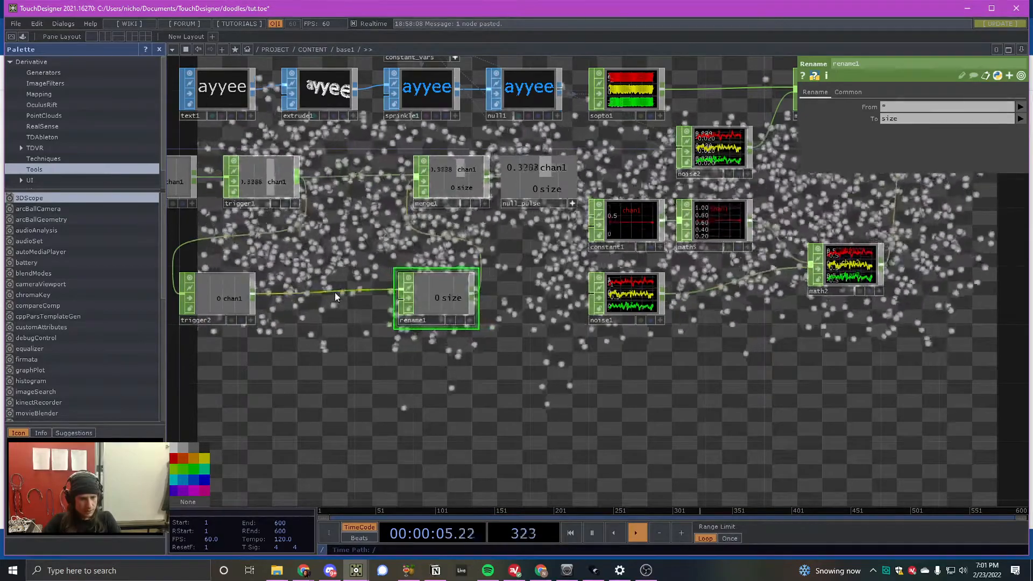
pyautogui.rightClick(335, 294)
pyautogui.click(363, 280)
pyautogui.write('ma')
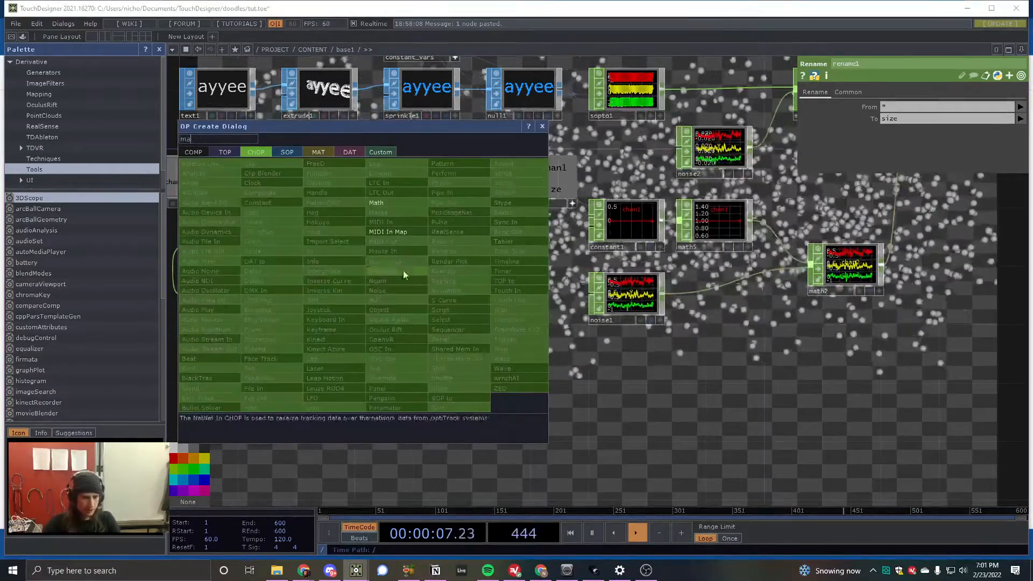
pyautogui.click(396, 202)
pyautogui.click(333, 295)
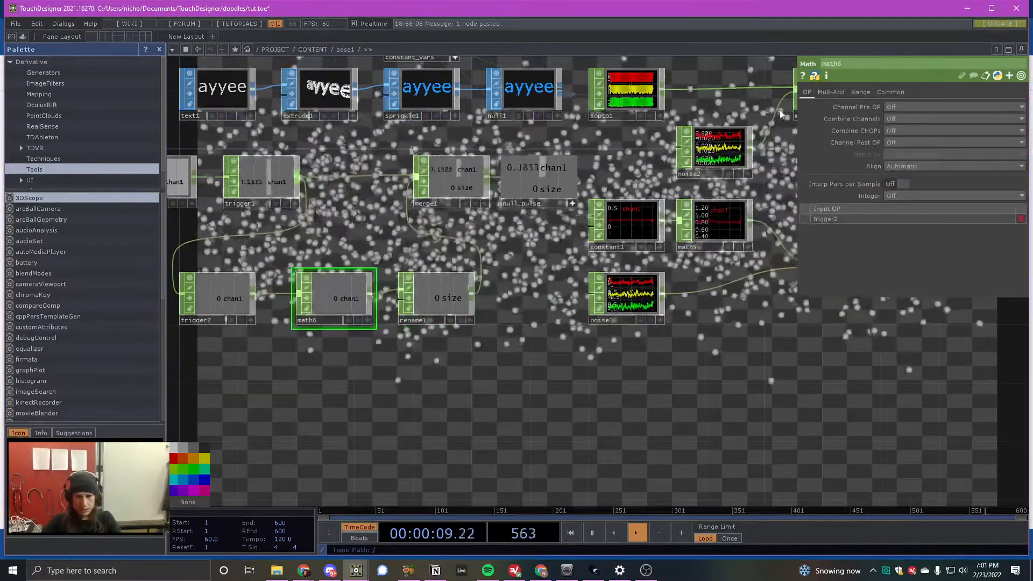
# - Set math6's To Range to .5 and 1.5
pyautogui.click(860, 92)
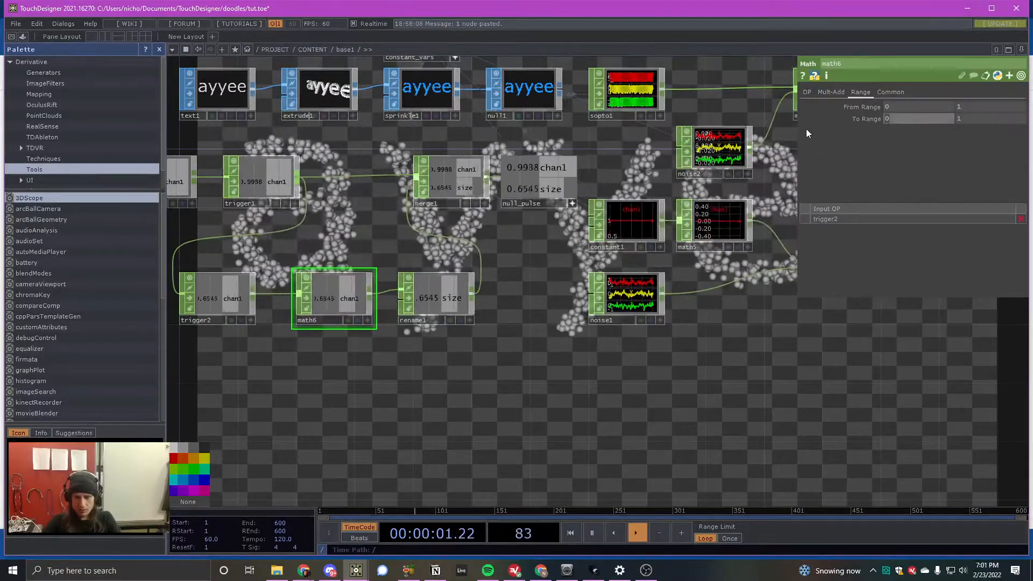
pyautogui.write('.5')
pyautogui.press('Tab')
pyautogui.write('1.')
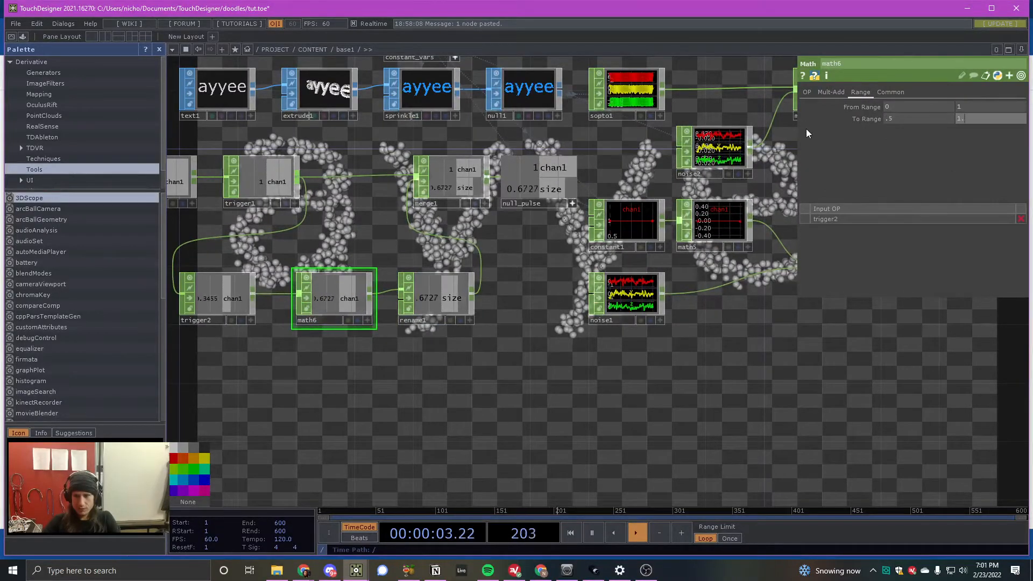
pyautogui.write('5')
pyautogui.press('Tab')
# - Move lfo1, math1 and trigger1 together farther away from merge1
pyautogui.scroll(-3, 709, 290)
pyautogui.scroll(3, 425, 219)
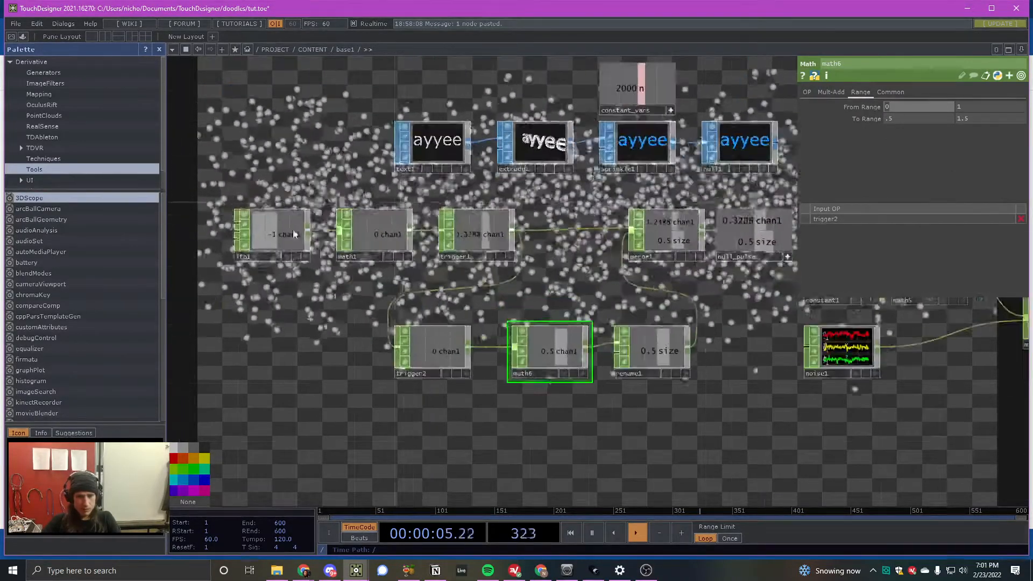
pyautogui.moveTo(218, 196); pyautogui.dragTo(485, 251, button='right')
pyautogui.moveTo(485, 250); pyautogui.dragTo(308, 250)
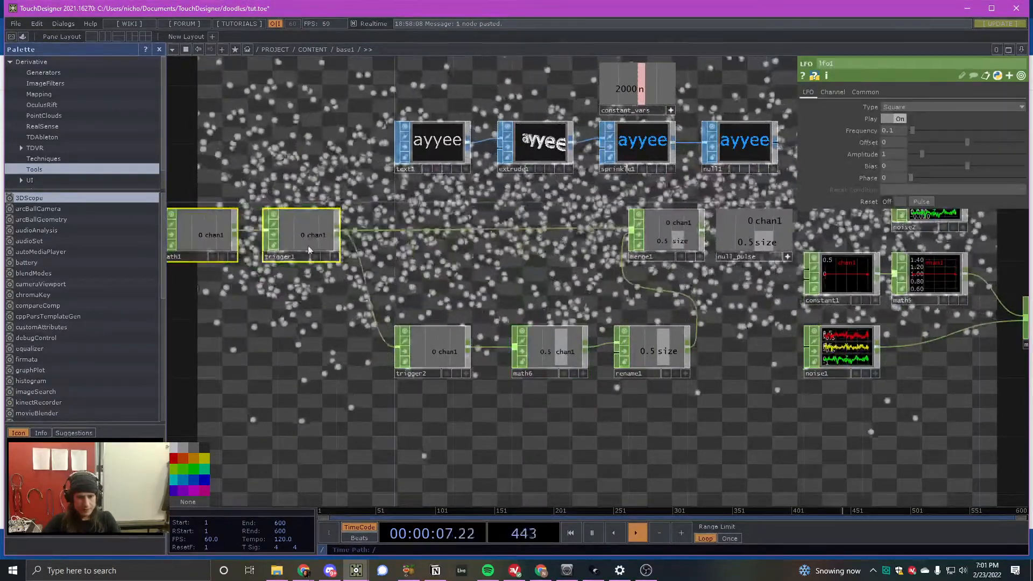
# - Line up trigger2, math6 and rename1 in a compact row beneath the wire from trigger1 to merge1
pyautogui.moveTo(377, 318); pyautogui.dragTo(699, 385, button='right')
pyautogui.moveTo(662, 360); pyautogui.dragTo(582, 299)
pyautogui.click(602, 302)
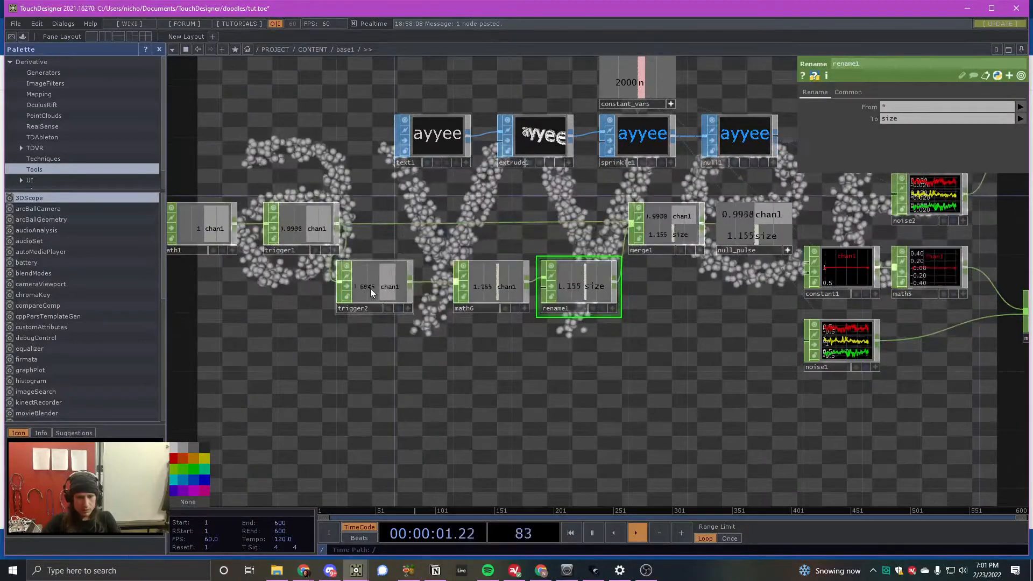
pyautogui.moveTo(385, 332); pyautogui.dragTo(594, 293, button='right')
pyautogui.moveTo(594, 293); pyautogui.dragTo(578, 275)
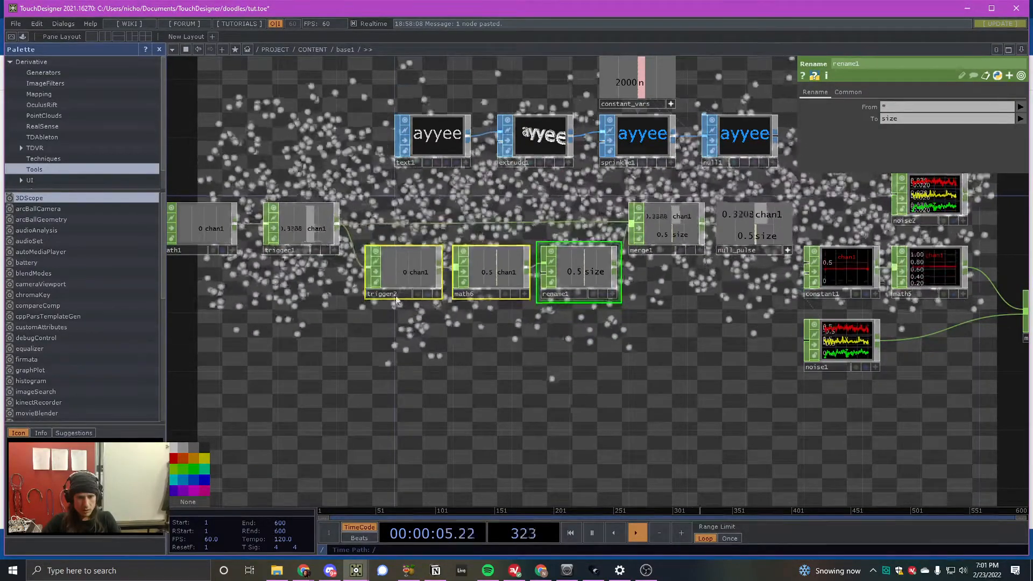
# - Duplicate constant1 below noise1 and drive the copy's chan1 value with null_pulse's size channel
pyautogui.scroll(-2, 581, 275)
pyautogui.moveTo(818, 302); pyautogui.dragTo(633, 307)
pyautogui.scroll(2, 629, 307)
pyautogui.click(596, 273)
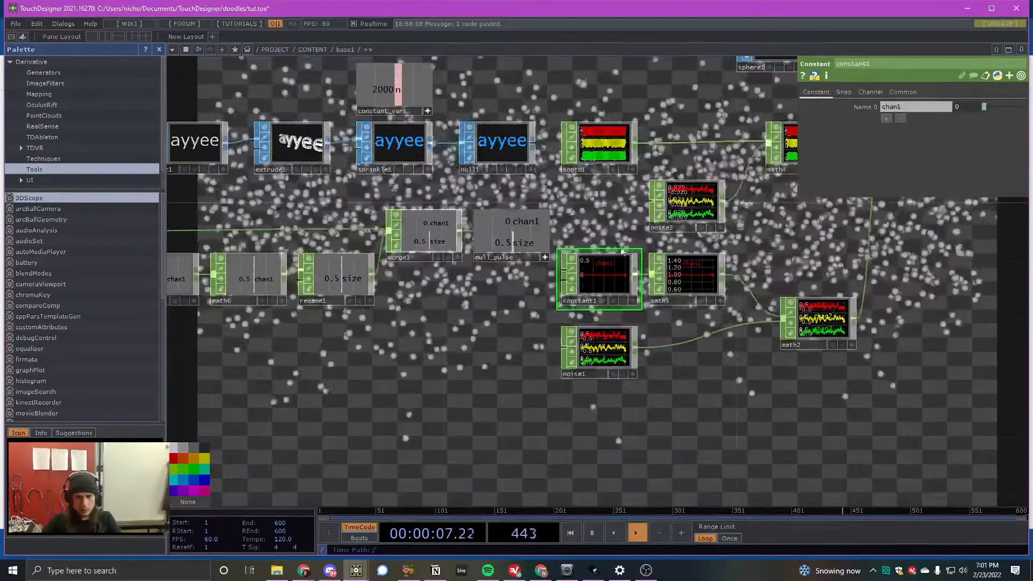
pyautogui.hotkey('ctrl', 'c')
pyautogui.hotkey('ctrl', 'v')
pyautogui.click(599, 410)
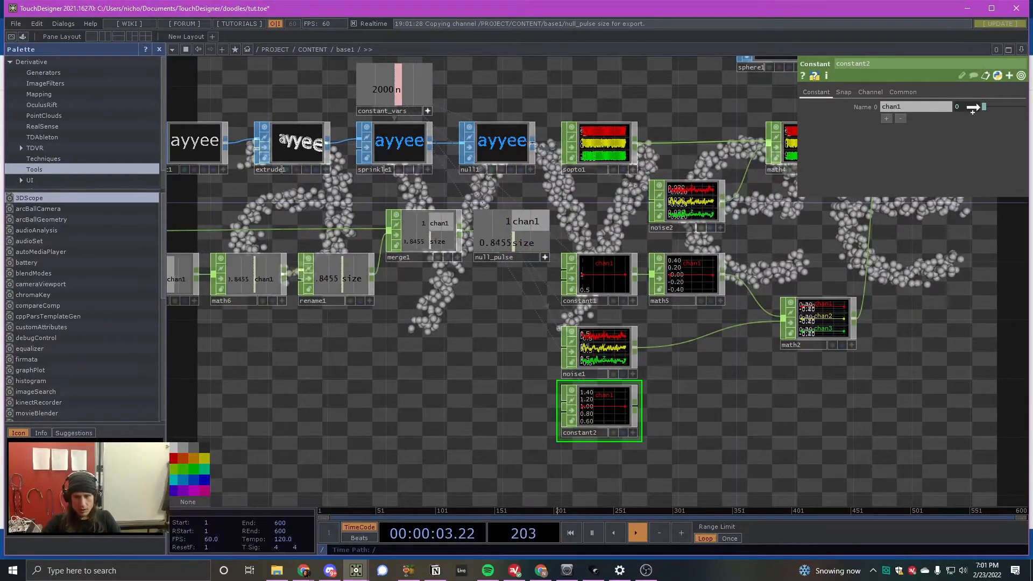
pyautogui.moveTo(973, 110); pyautogui.dragTo(973, 107)
pyautogui.click(974, 101)
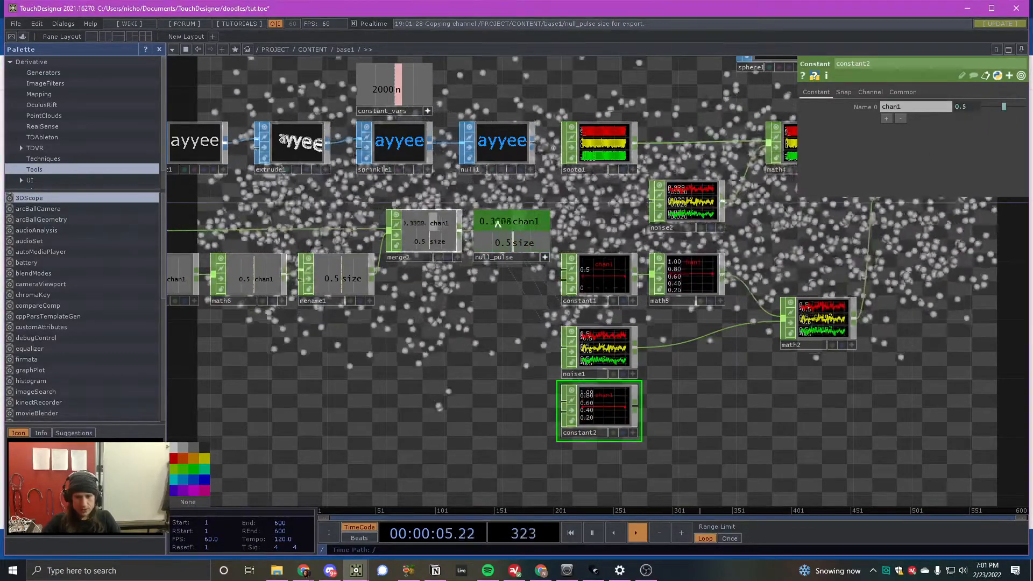
# - Move constant2 up into the open space directly above sopto1
pyautogui.moveTo(589, 408); pyautogui.dragTo(590, 217)
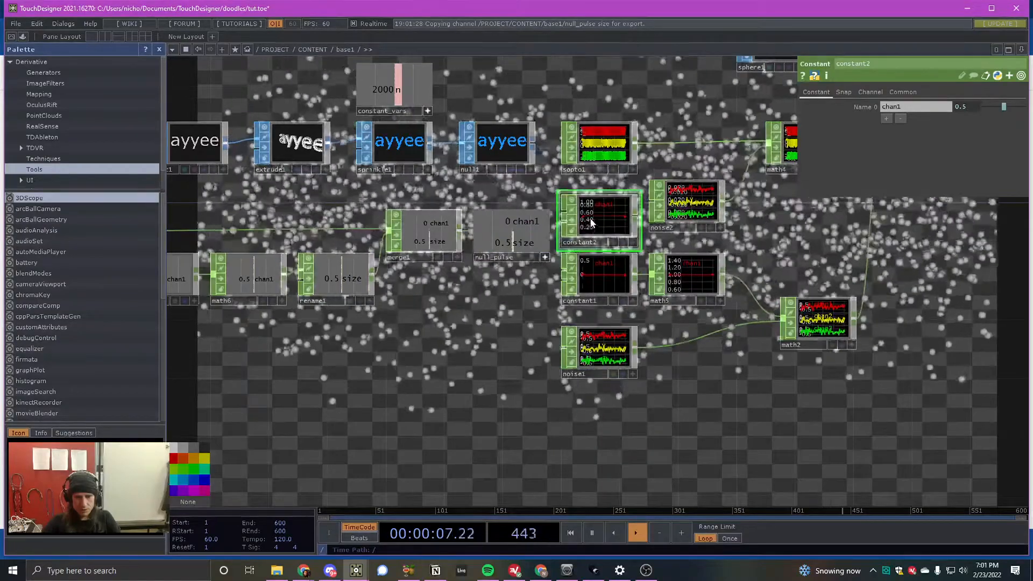
pyautogui.scroll(4, 629, 195)
pyautogui.scroll(-3, 508, 237)
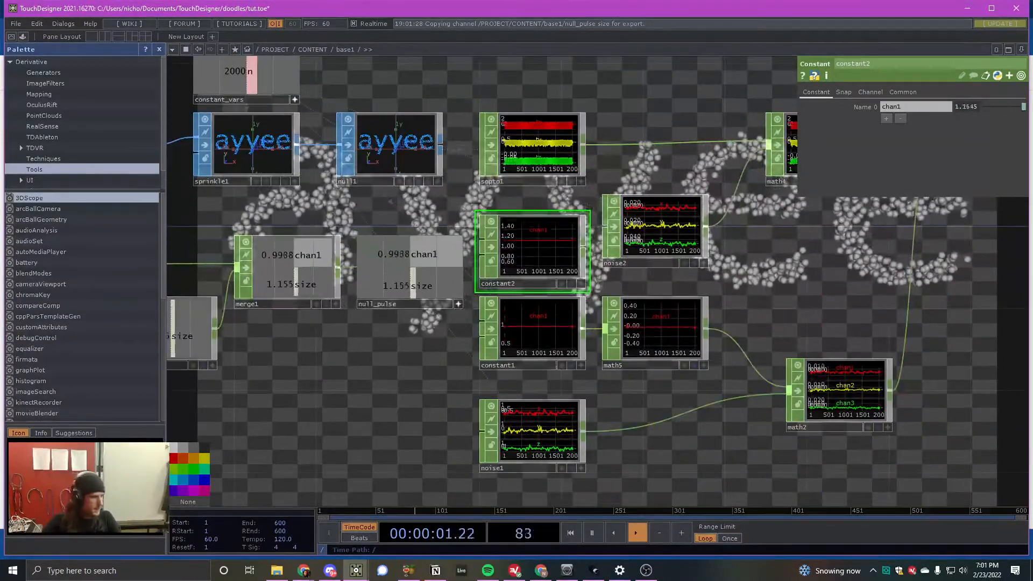
pyautogui.scroll(-3, 564, 284)
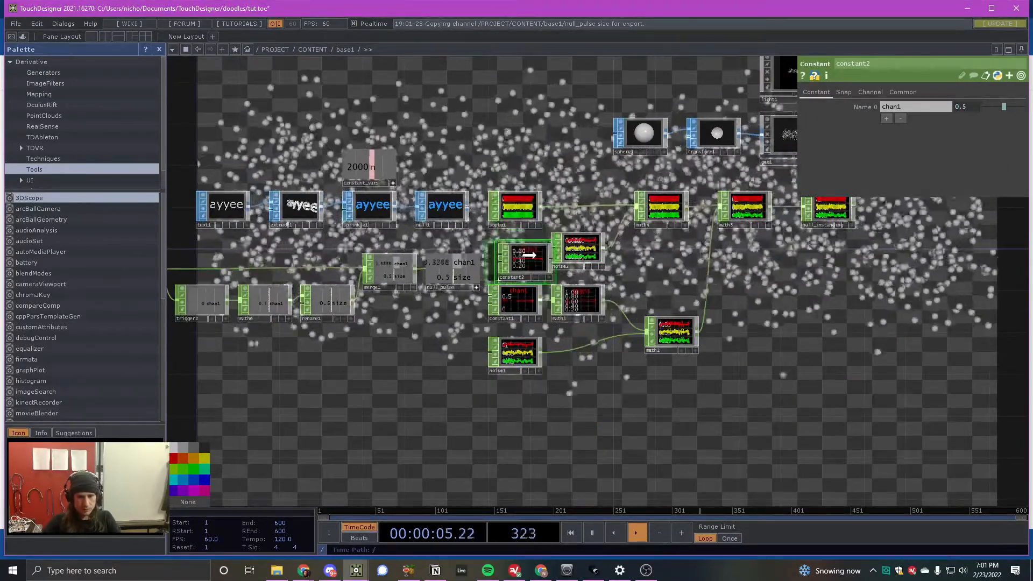
pyautogui.moveTo(523, 256); pyautogui.dragTo(523, 152)
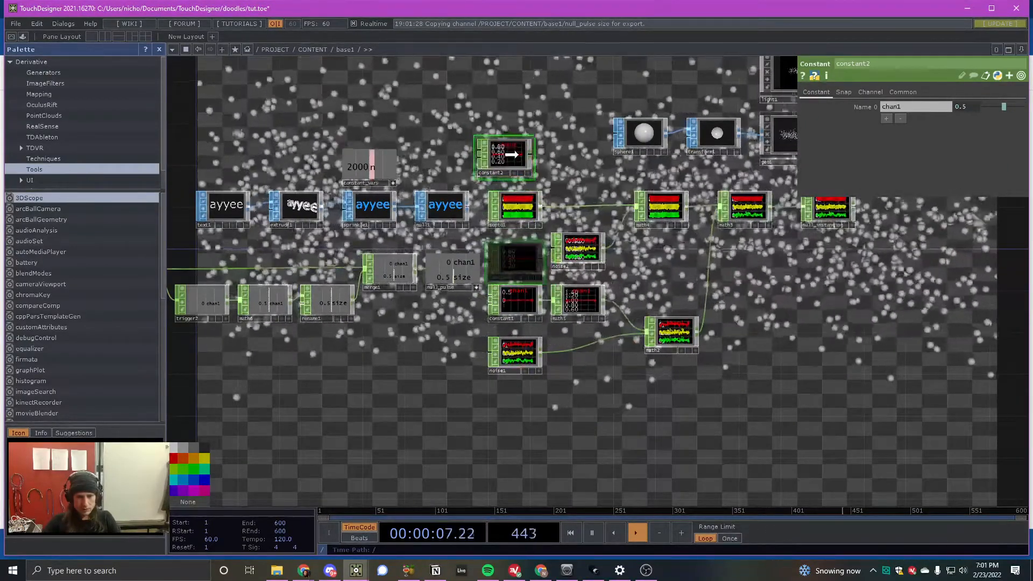
# - Insert a Merge CHOP between sopto1 and math4 and wire constant2 into it as a second input
pyautogui.rightClick(570, 205)
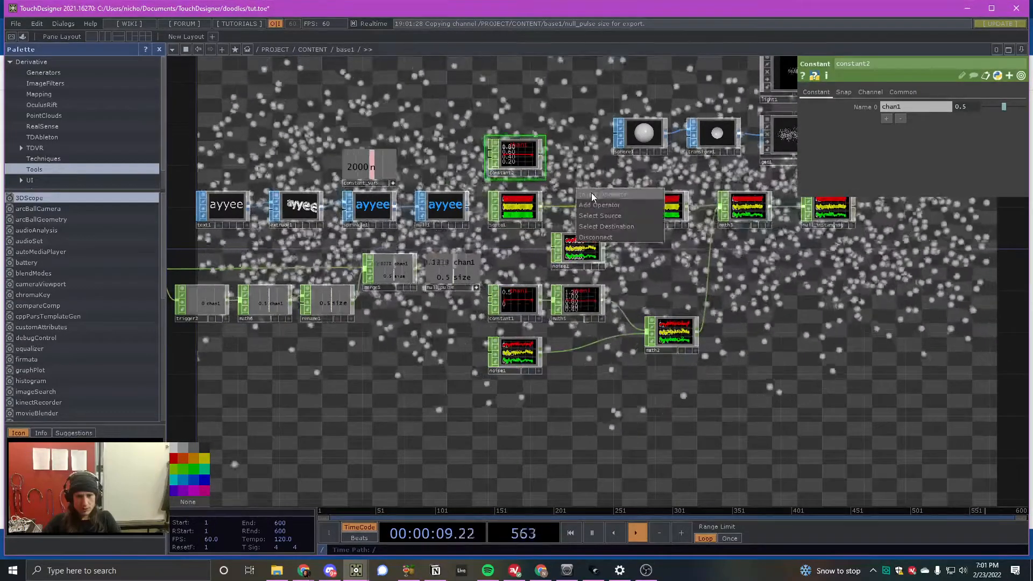
pyautogui.click(591, 193)
pyautogui.write('mer')
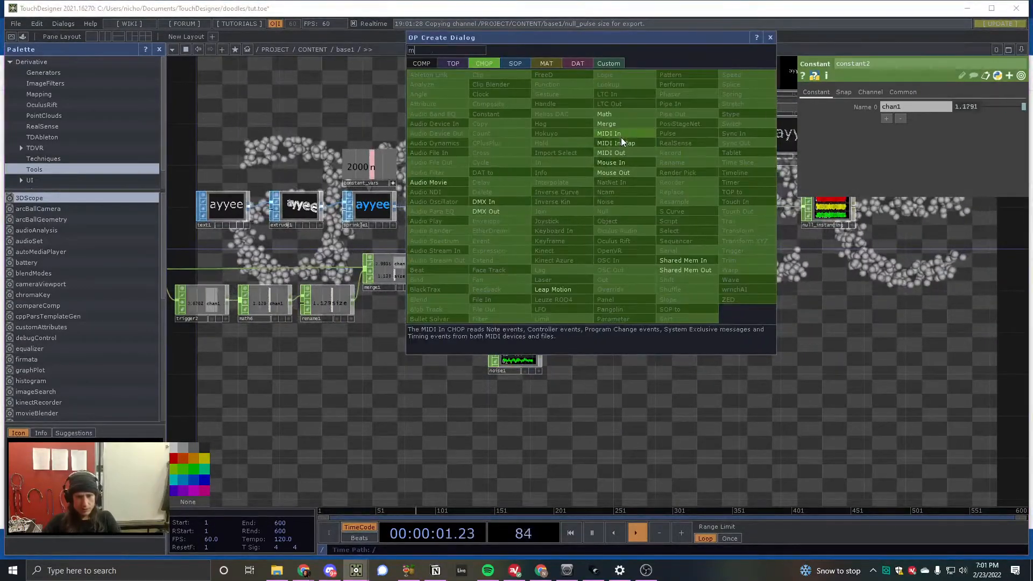
pyautogui.click(614, 121)
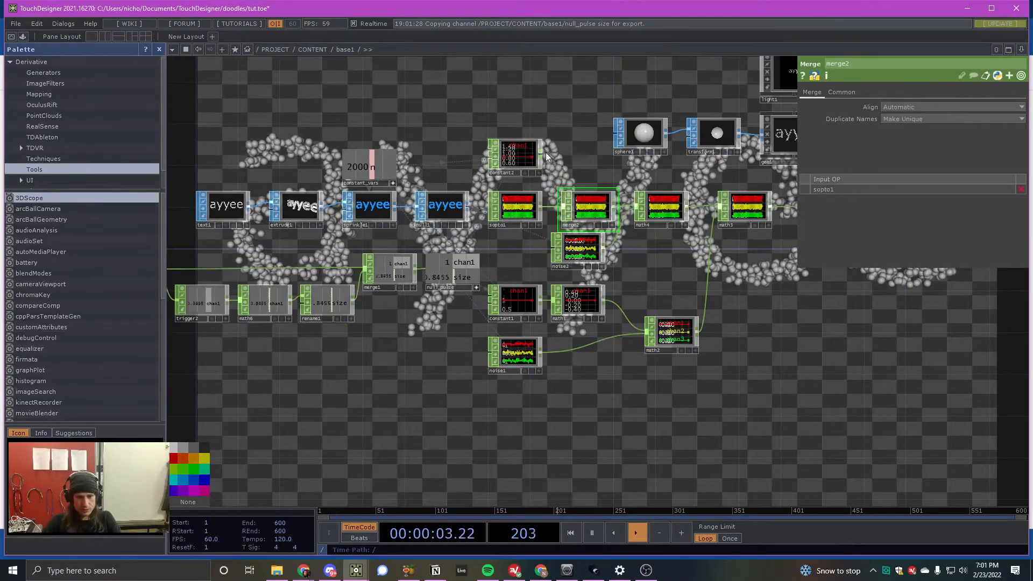
pyautogui.moveTo(543, 154); pyautogui.dragTo(565, 207)
pyautogui.scroll(4, 577, 210)
pyautogui.scroll(2, 578, 204)
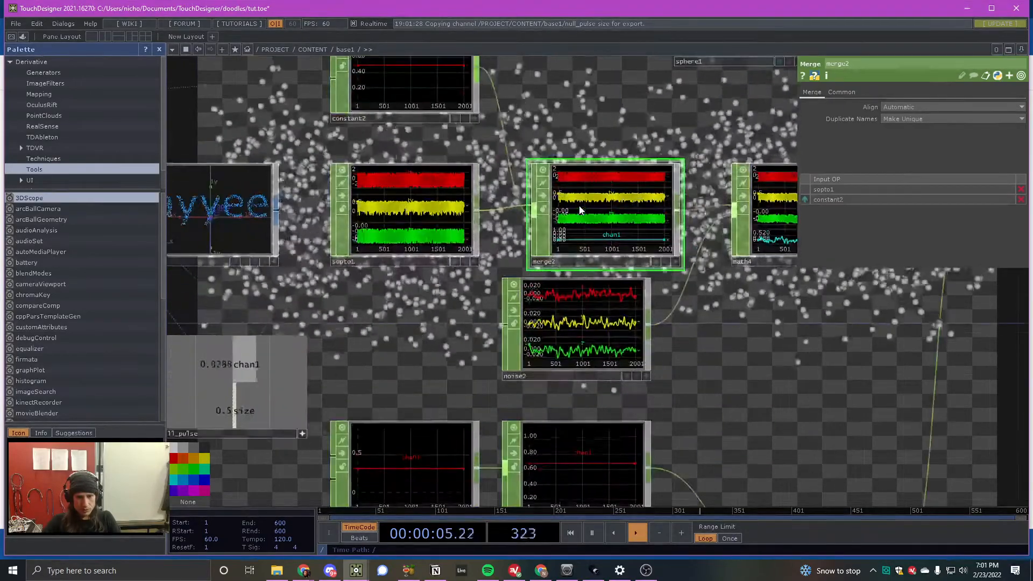
# - Rename constant2's channel to size
pyautogui.scroll(-4, 577, 204)
pyautogui.click(486, 141)
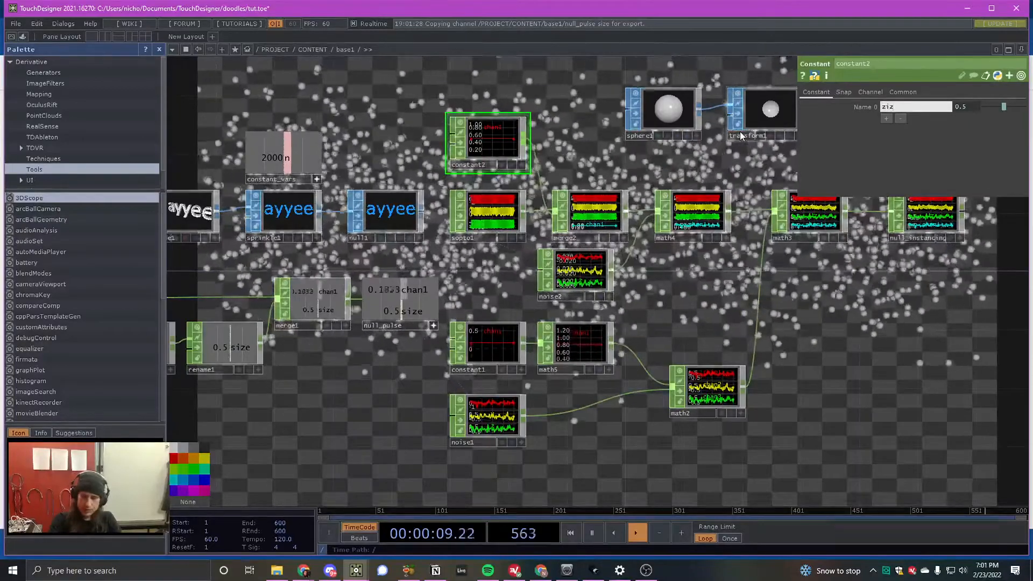
pyautogui.write('size')
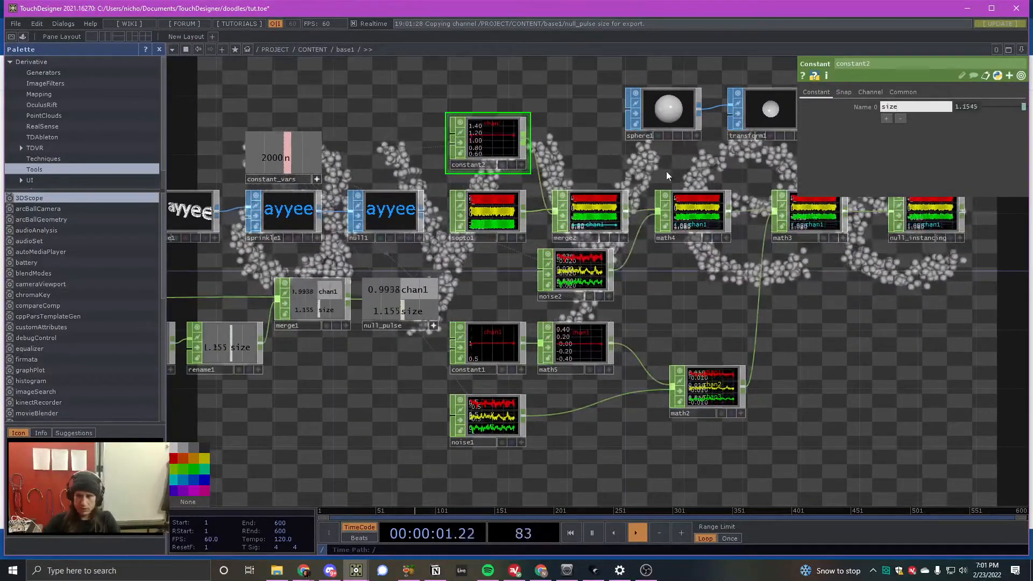
pyautogui.click(627, 179)
pyautogui.scroll(2, 677, 213)
pyautogui.scroll(2, 681, 215)
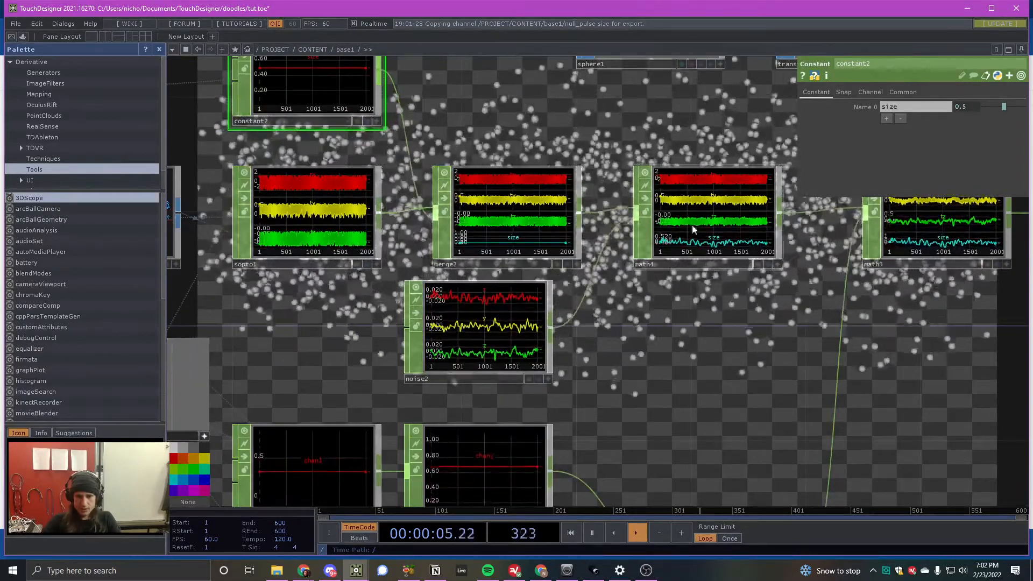
pyautogui.moveTo(528, 232); pyautogui.dragTo(500, 230)
# - Assign the size channel to the instance Scale X, Scale Y and Scale Z of geo1
pyautogui.scroll(-4, 428, 237)
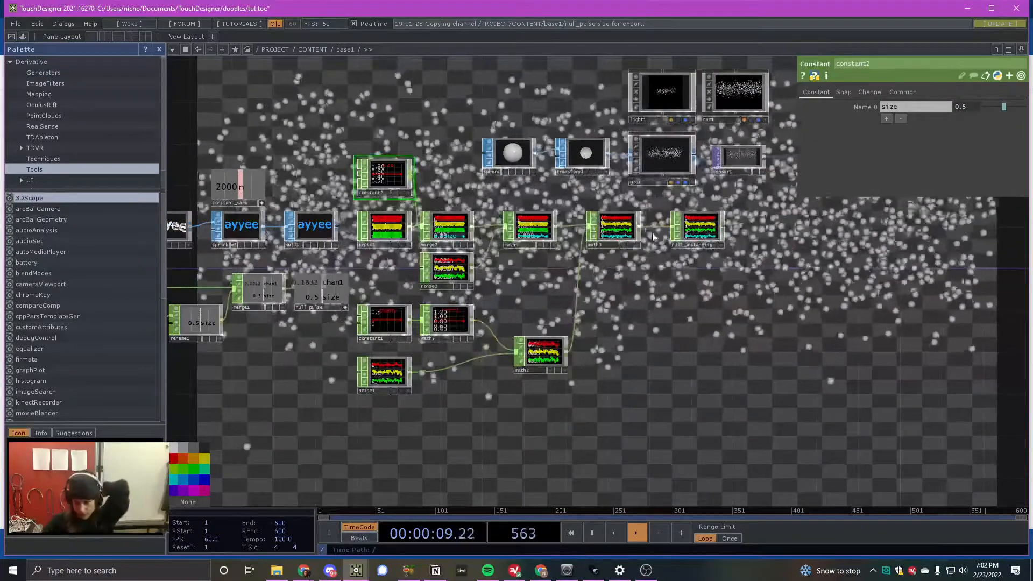
pyautogui.click(662, 155)
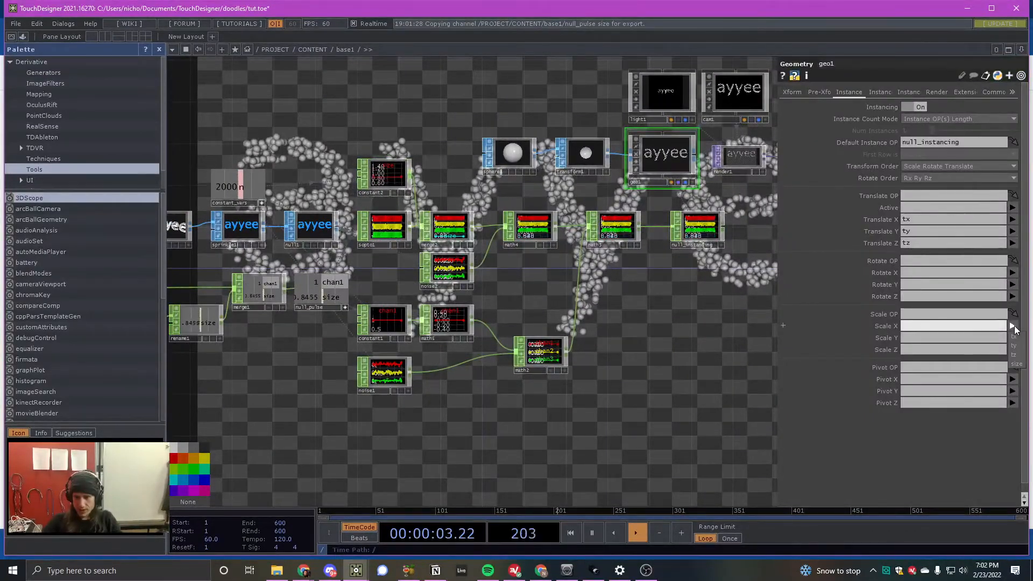
pyautogui.click(1016, 364)
pyautogui.click(1012, 337)
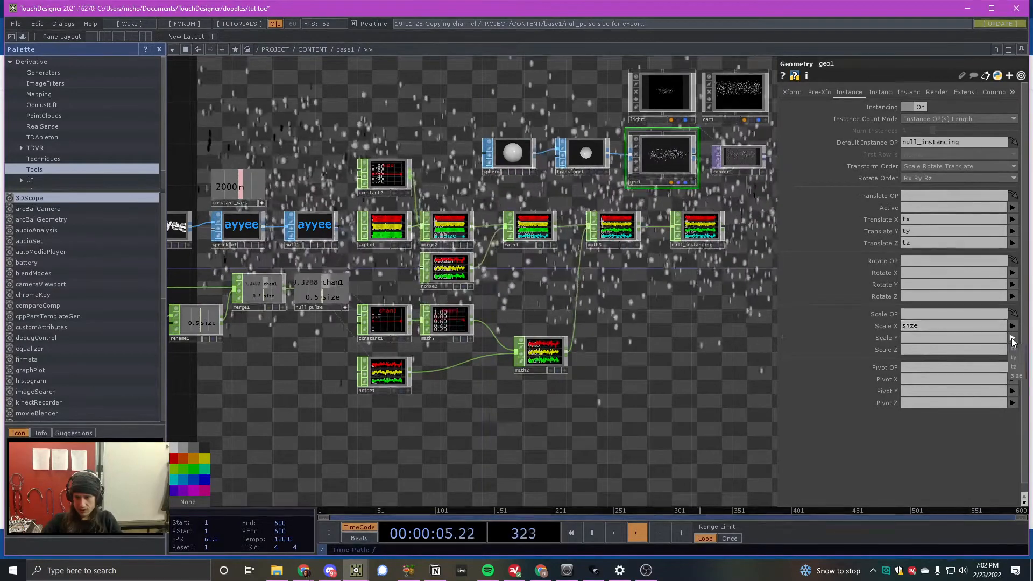
pyautogui.click(1016, 376)
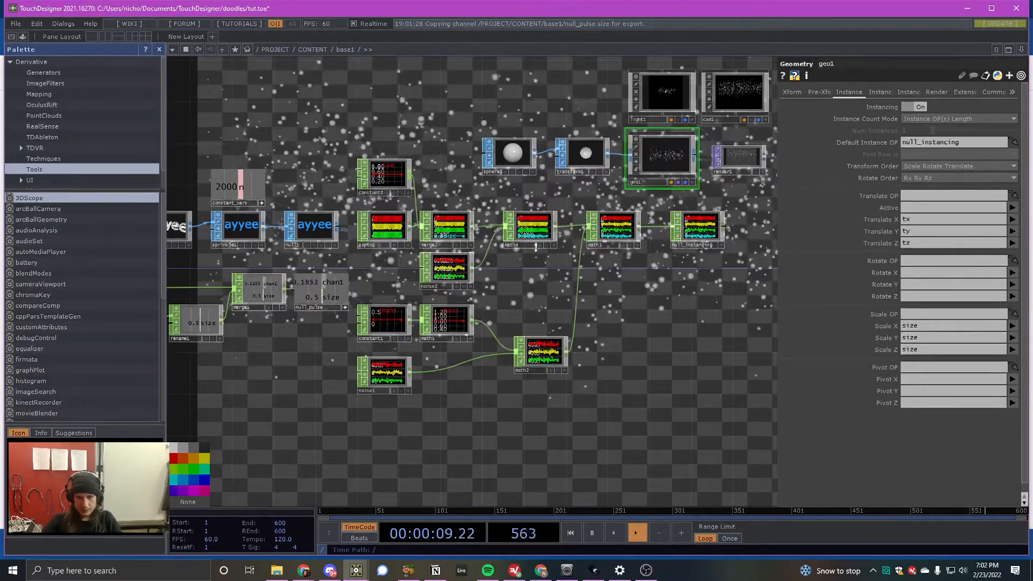
# - Hide the parameter window and examine how the spheres' size and spread follow the pulse in the background render
pyautogui.scroll(3, 613, 292)
pyautogui.press('p')
pyautogui.scroll(-4, 630, 301)
pyautogui.scroll(6, 775, 337)
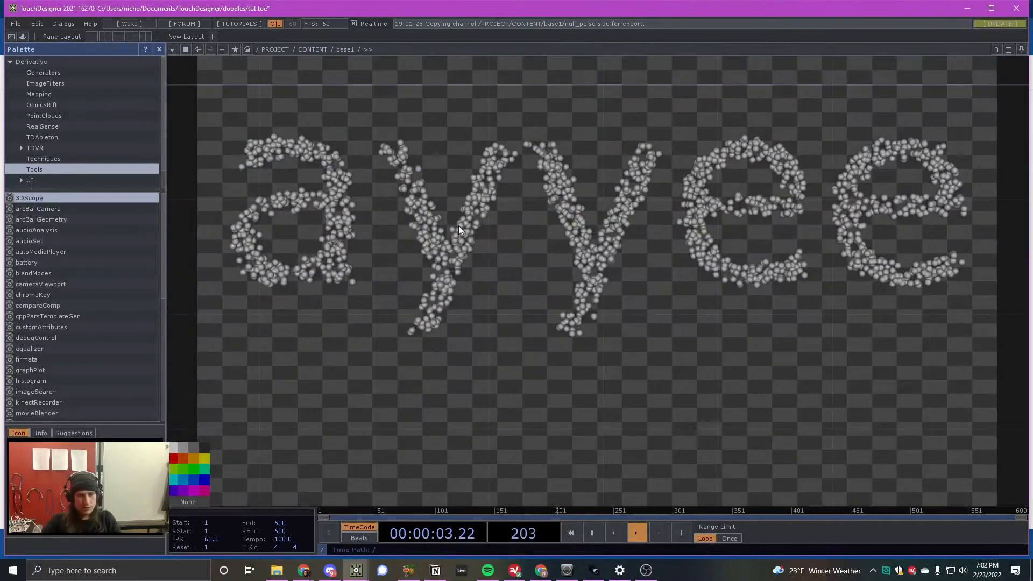
pyautogui.scroll(-5, 572, 240)
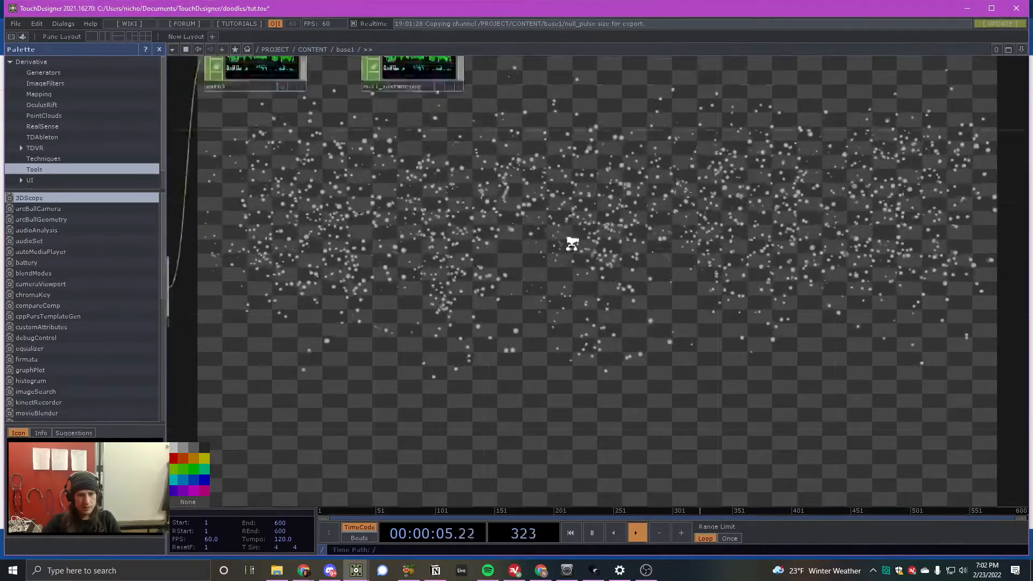
pyautogui.scroll(-2, 540, 246)
pyautogui.scroll(7, 358, 173)
pyautogui.scroll(-6, 358, 171)
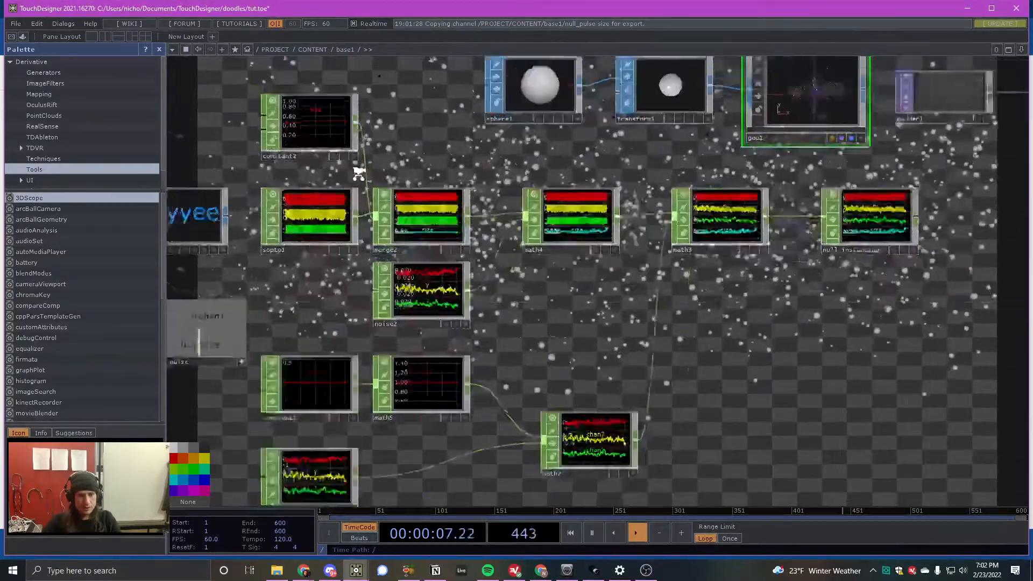
pyautogui.scroll(2, 644, 237)
pyautogui.scroll(5, 599, 215)
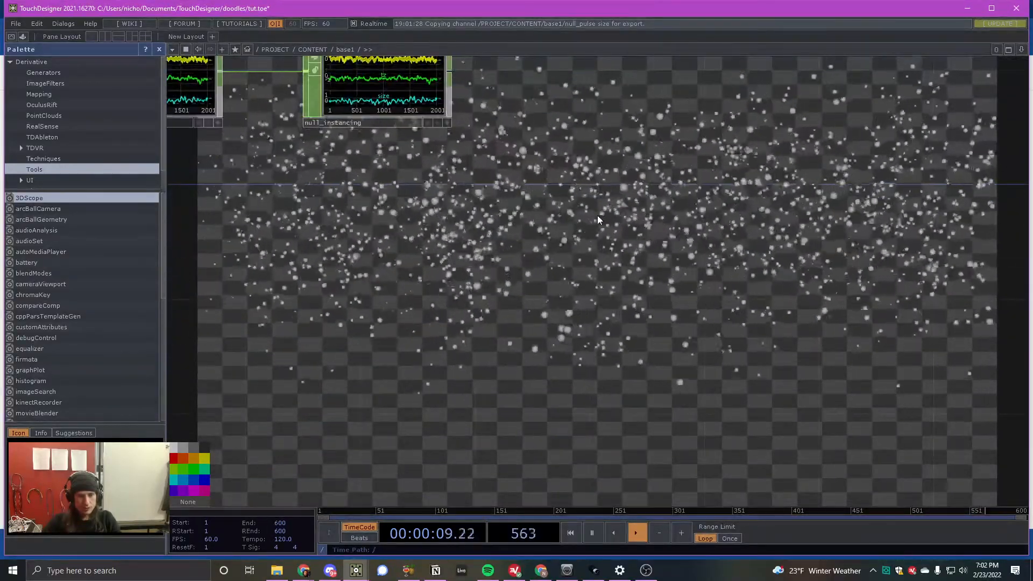
pyautogui.scroll(-3, 597, 215)
pyautogui.scroll(-3, 594, 221)
pyautogui.scroll(6, 587, 225)
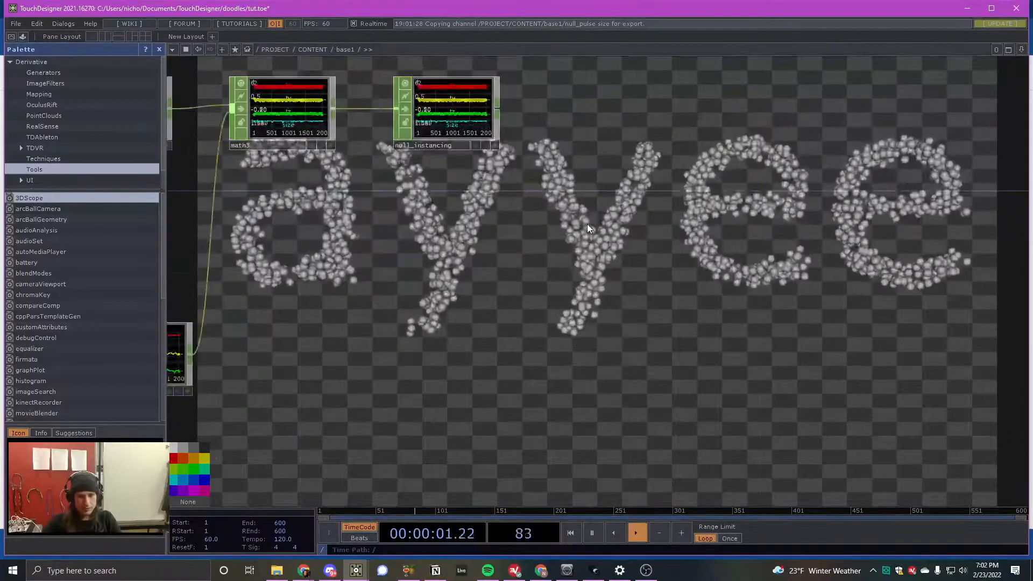
# - Review the whole operator network from the pulse chain to bg against the animated background
pyautogui.scroll(-3, 588, 224)
pyautogui.moveTo(851, 247); pyautogui.dragTo(659, 259)
pyautogui.scroll(-1, 383, 230)
pyautogui.scroll(-4, 627, 247)
pyautogui.scroll(5, 533, 212)
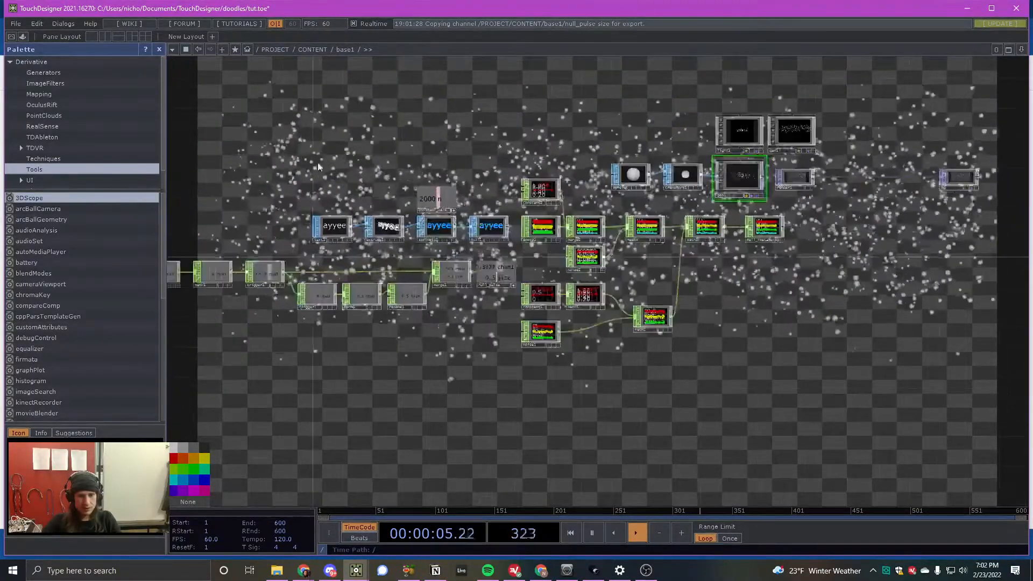
pyautogui.scroll(-3, 248, 168)
pyautogui.moveTo(208, 121); pyautogui.dragTo(673, 319, button='right')
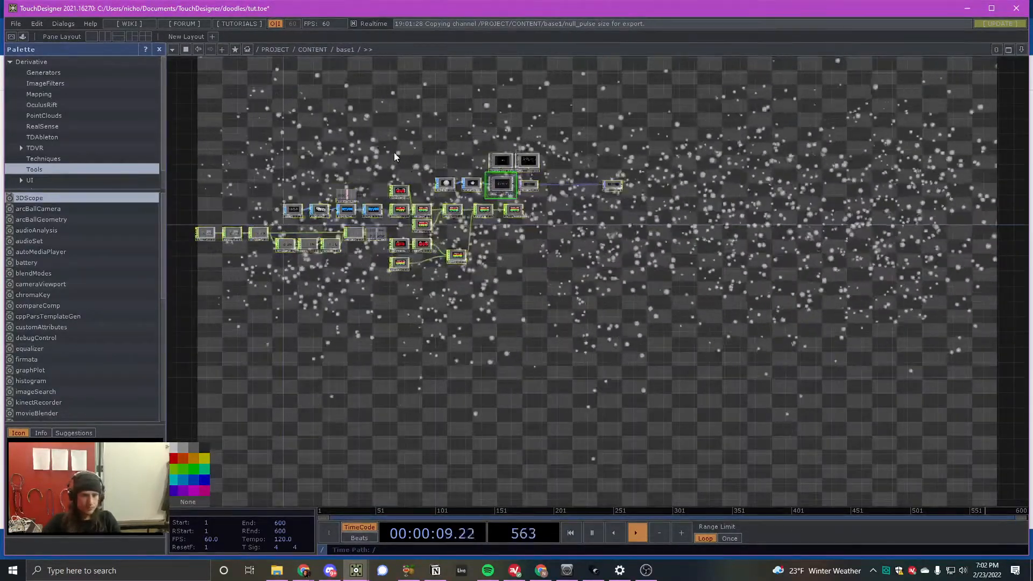
pyautogui.scroll(3, 394, 155)
pyautogui.scroll(1, 395, 157)
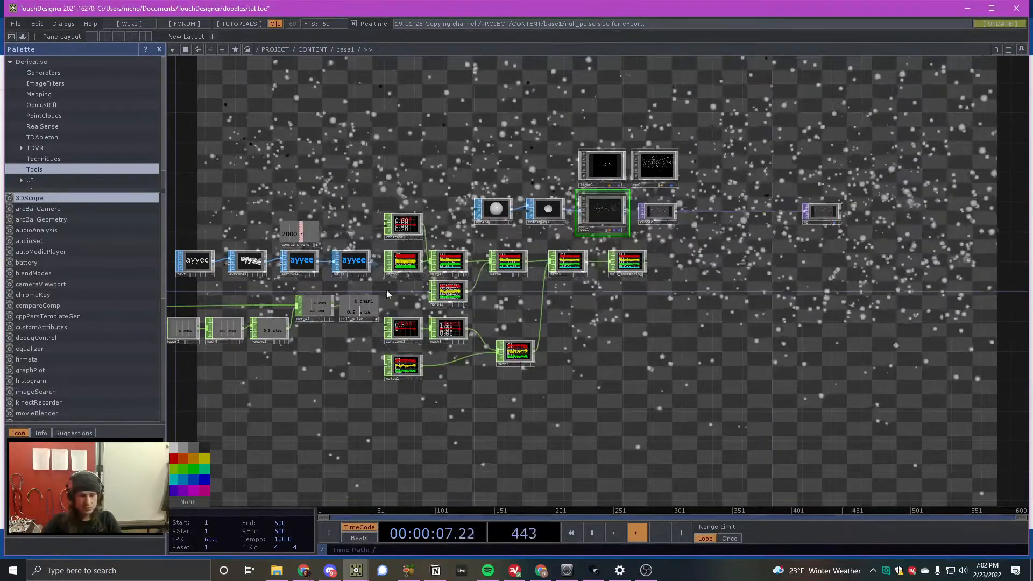
pyautogui.scroll(2, 627, 334)
pyautogui.scroll(-4, 608, 303)
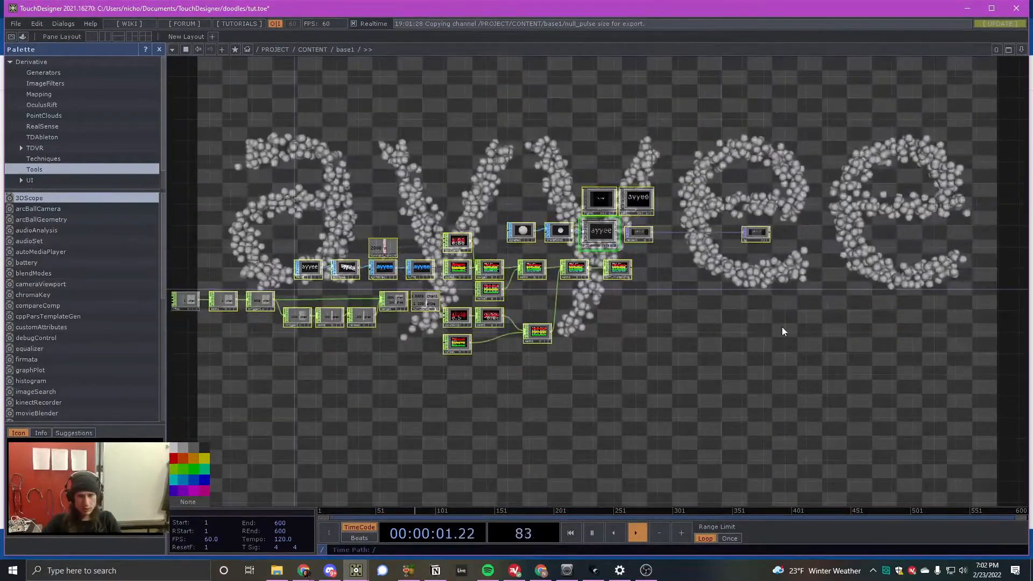
pyautogui.scroll(2, 793, 221)
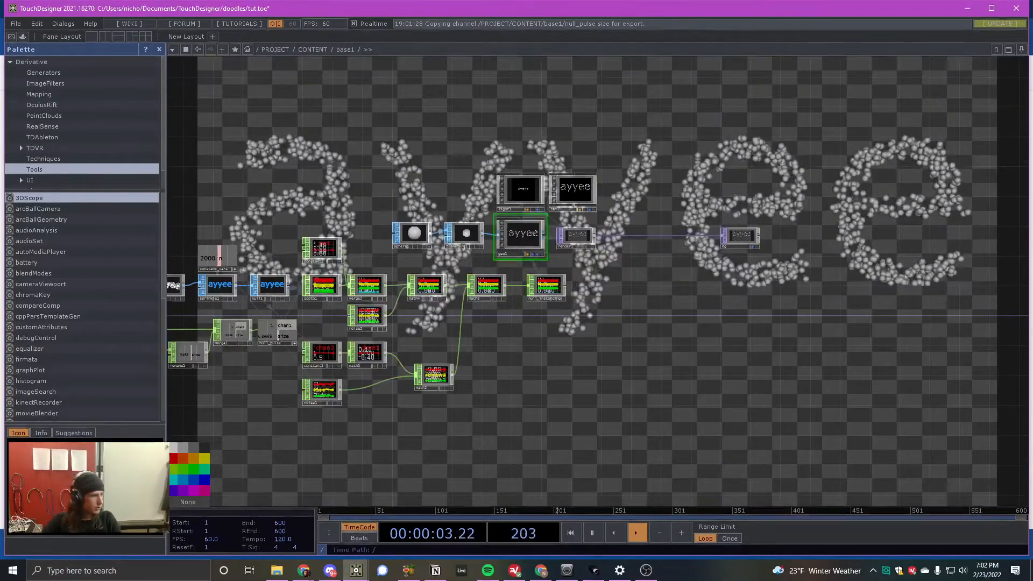
# - Paste the copied colour_lovers_picker component into the network and place it beside null_instancing, below render1
pyautogui.click(621, 344)
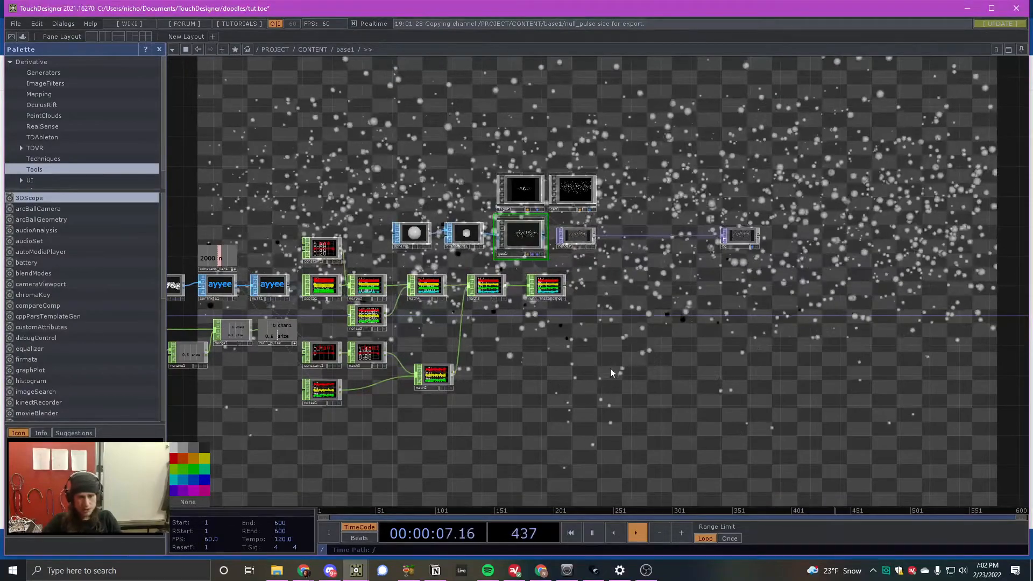
pyautogui.hotkey('ctrl', 'v')
pyautogui.scroll(5, 628, 355)
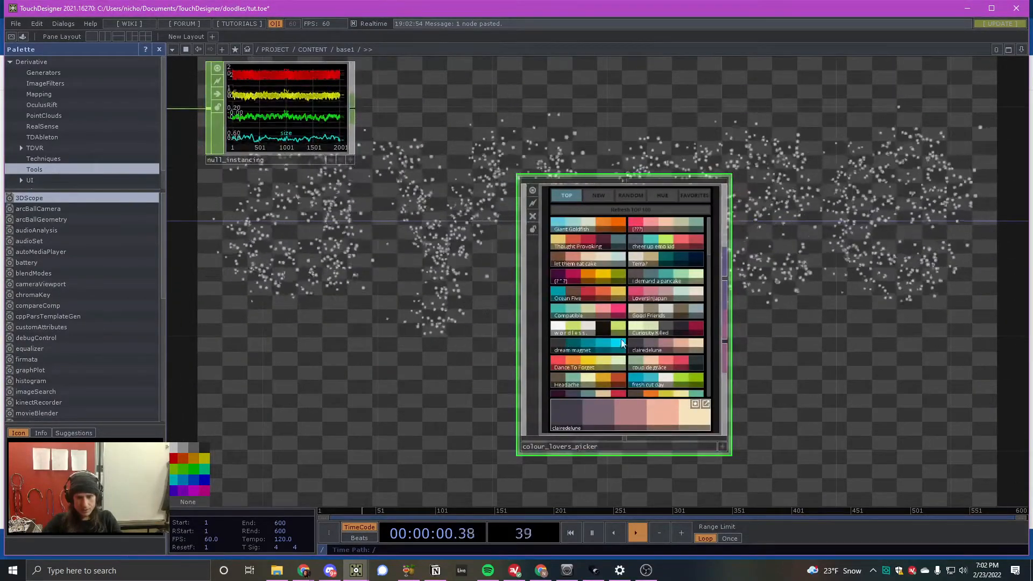
pyautogui.scroll(-10, 557, 279)
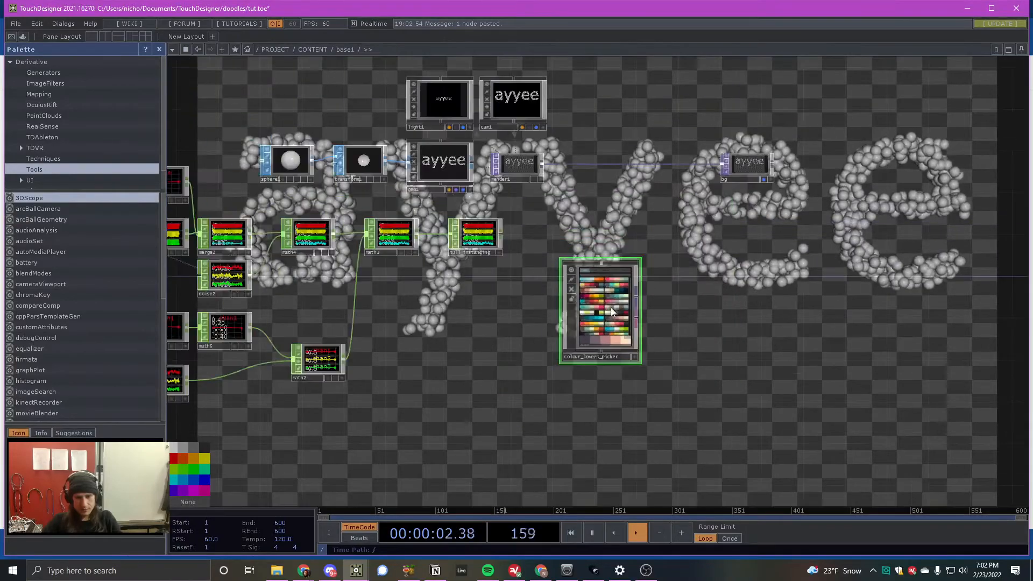
pyautogui.scroll(4, 571, 270)
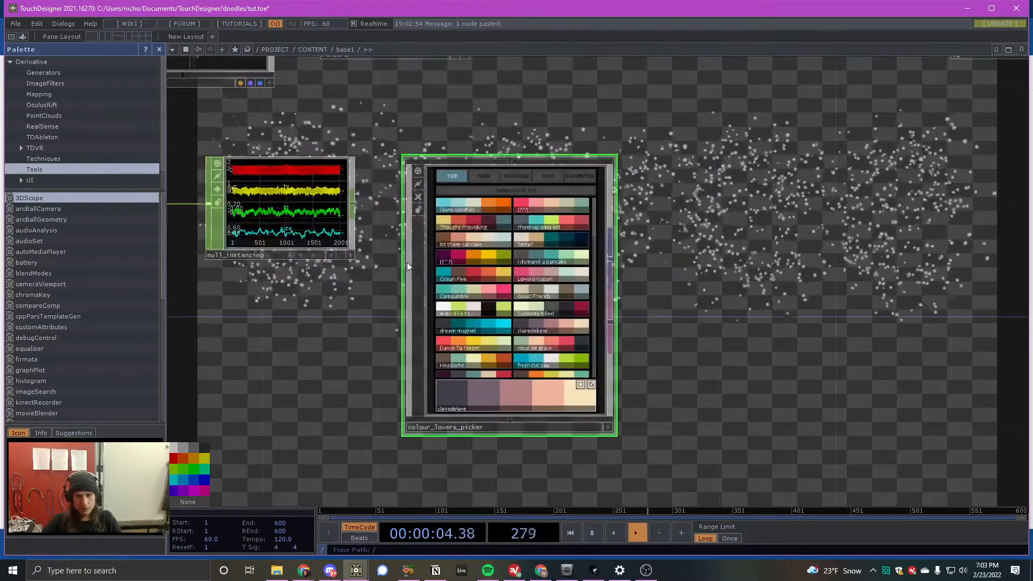
pyautogui.scroll(-3, 534, 272)
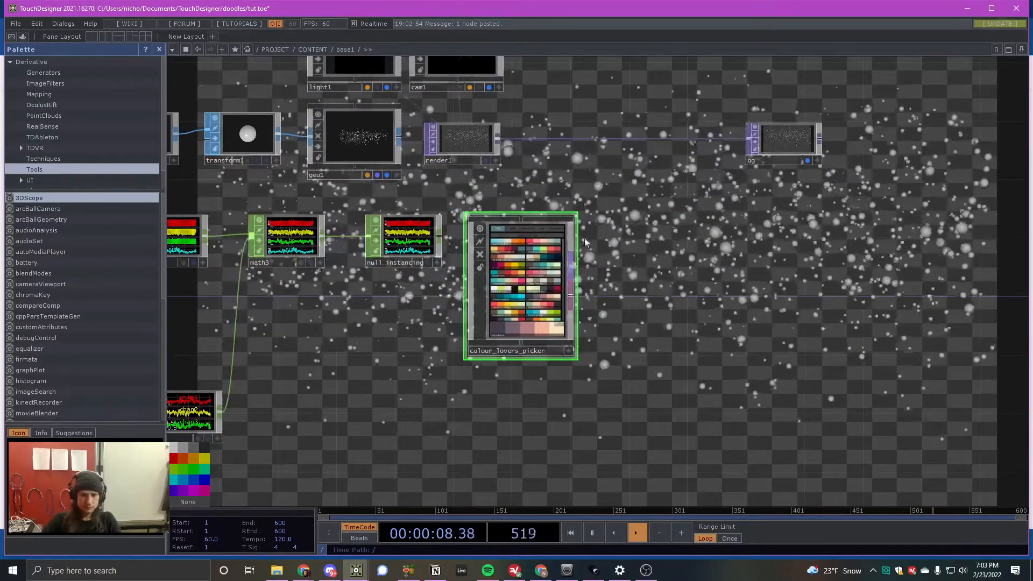
# - Insert a Lookup TOP between render1 and bg and feed colour_lovers_picker's TOP output into its second input
pyautogui.press('Tab')
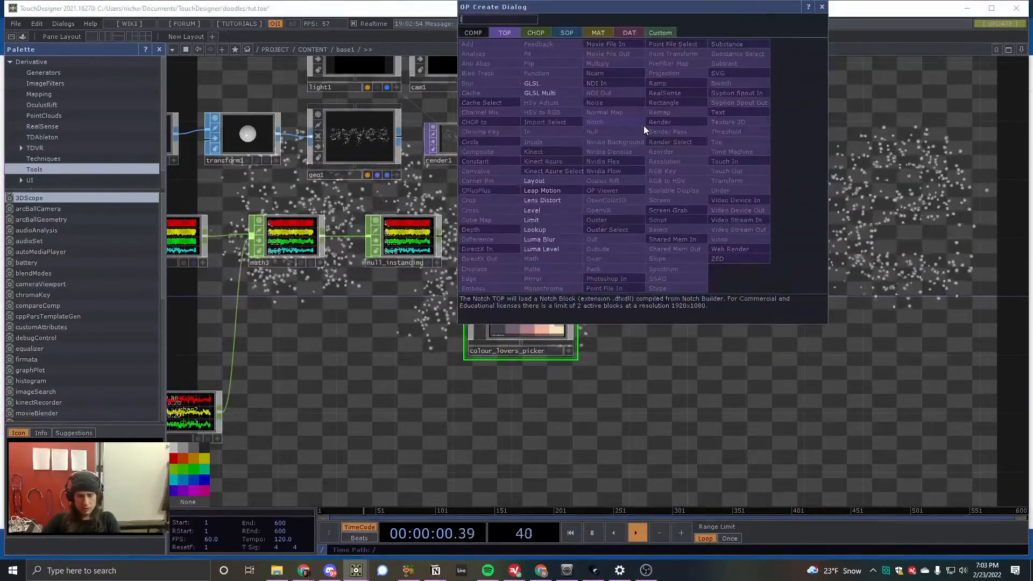
pyautogui.click(550, 230)
pyautogui.click(676, 141)
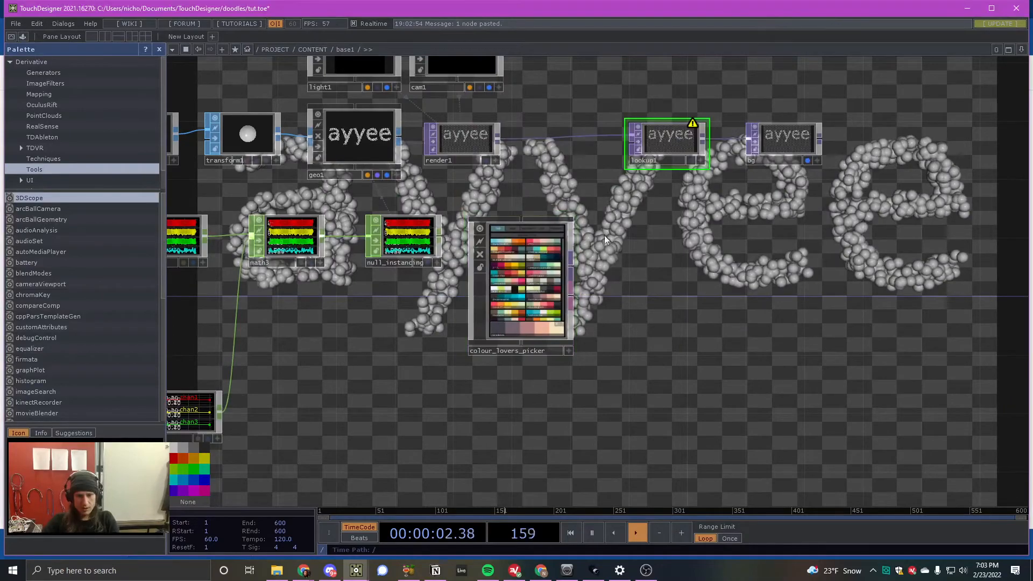
pyautogui.moveTo(573, 266); pyautogui.dragTo(630, 152)
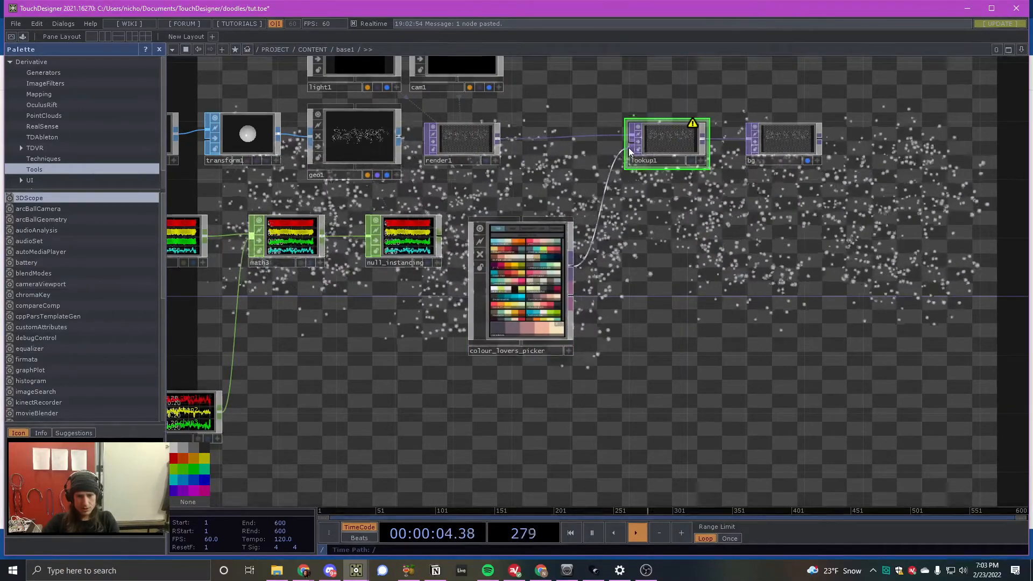
pyautogui.scroll(5, 559, 332)
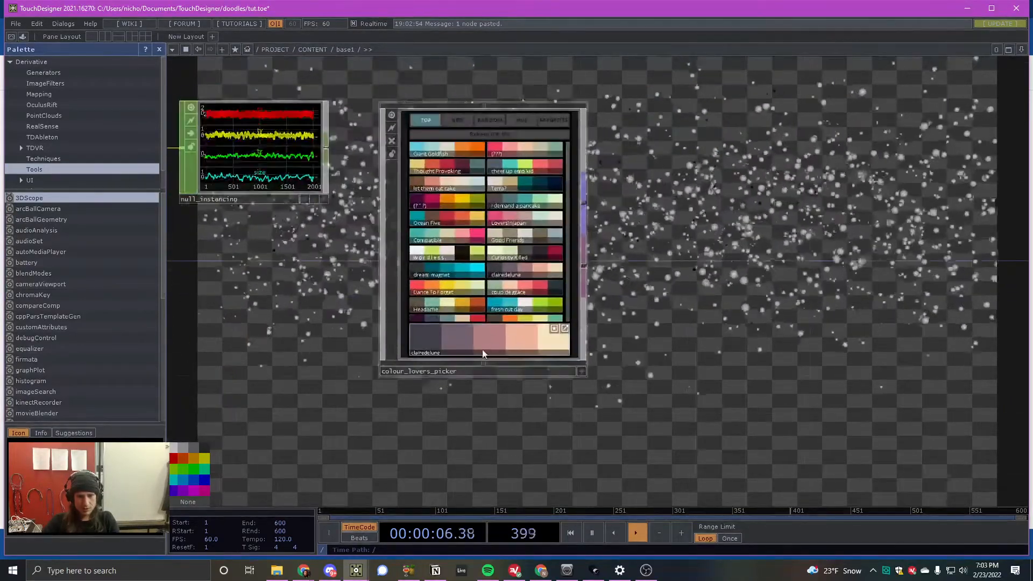
pyautogui.scroll(4, 483, 354)
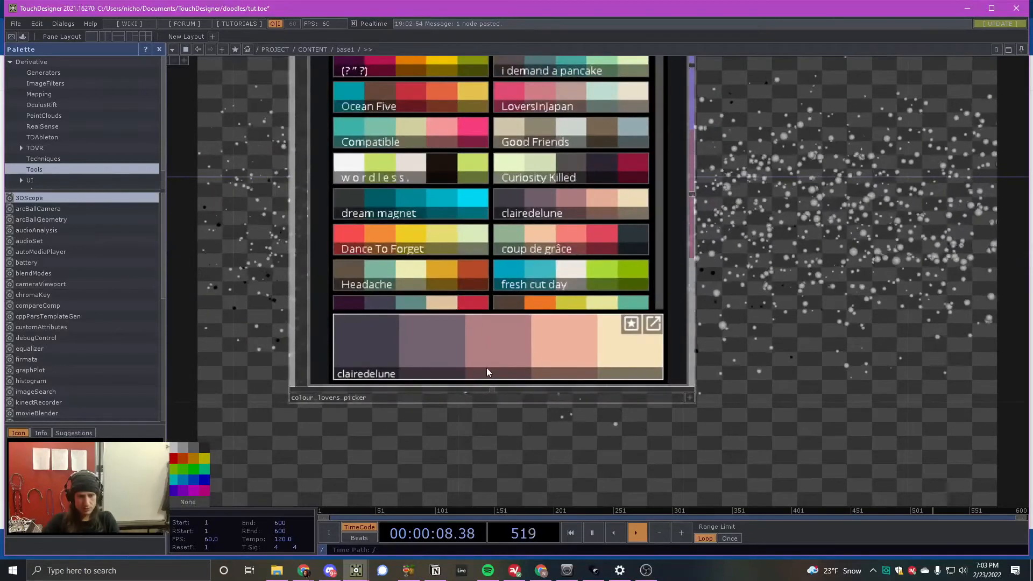
# - Wire colour_lovers_picker's TOP output into the second input of lookup1 so the clairedelune palette colours the render
pyautogui.scroll(-8, 416, 329)
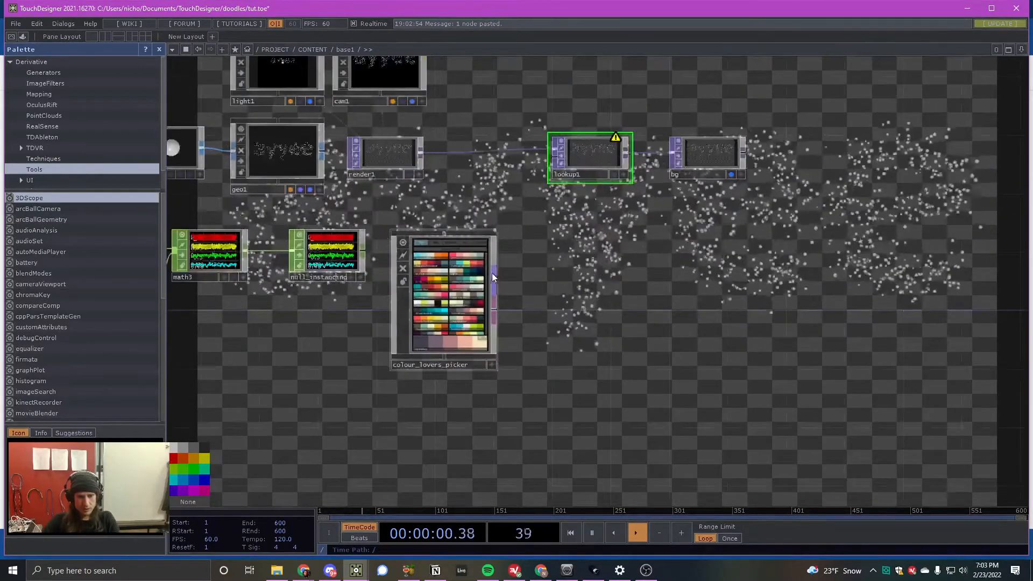
pyautogui.moveTo(494, 277); pyautogui.dragTo(541, 165)
pyautogui.scroll(6, 532, 191)
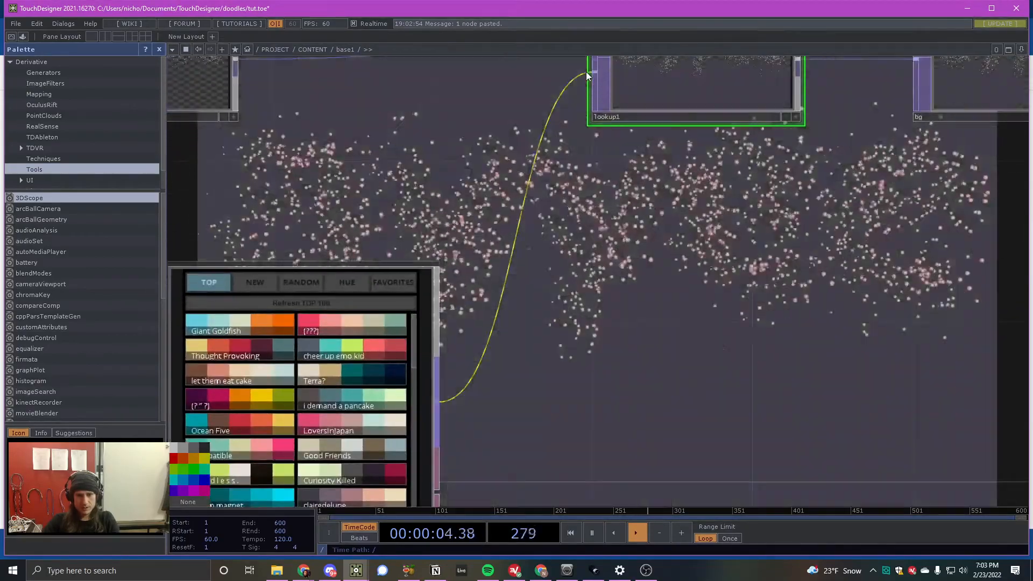
pyautogui.scroll(-6, 583, 115)
pyautogui.scroll(8, 457, 247)
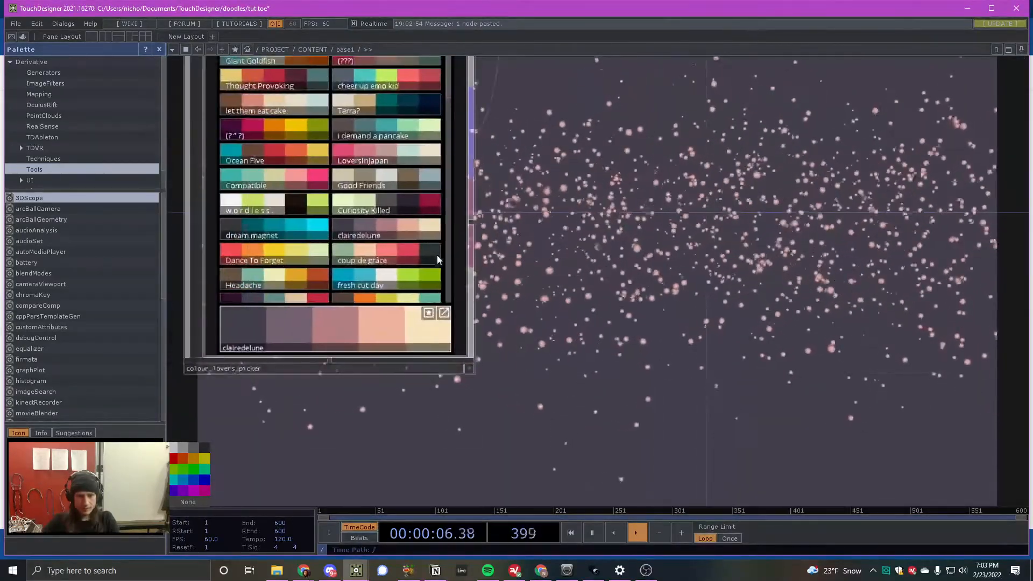
pyautogui.scroll(-8, 438, 260)
pyautogui.scroll(4, 408, 196)
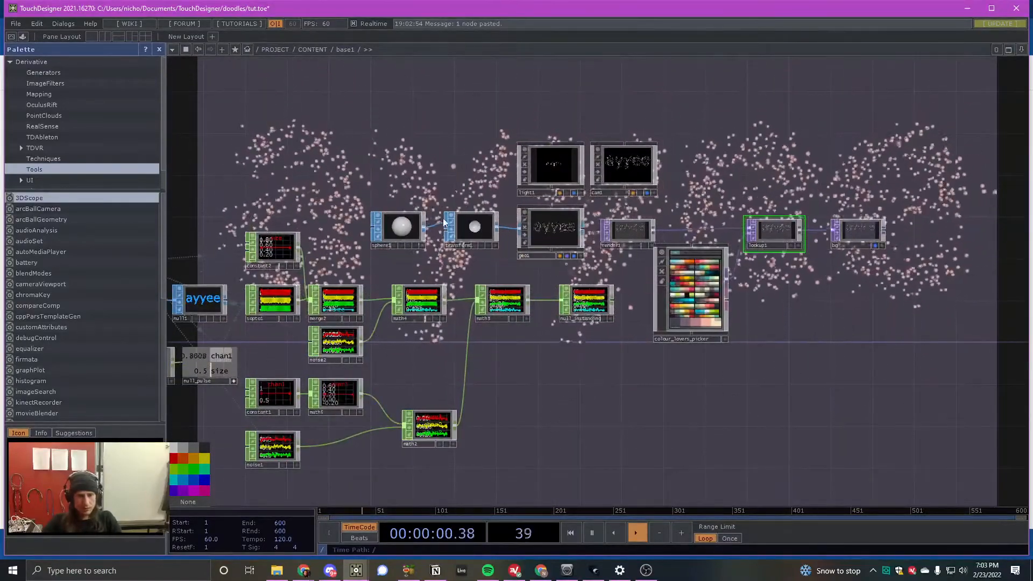
# - Create a Phong material and place it above sphere1
pyautogui.press('Tab')
pyautogui.click(317, 40)
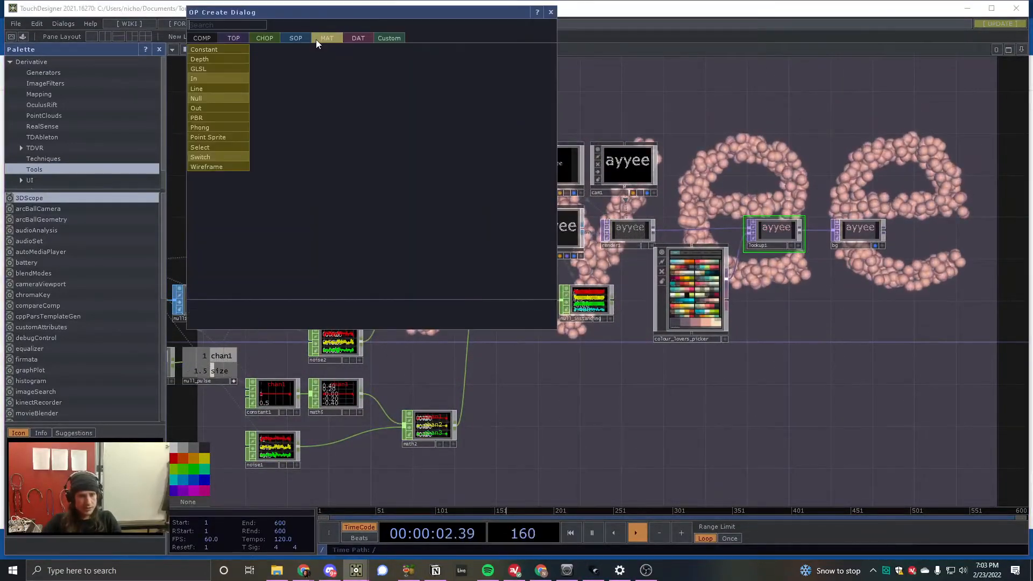
pyautogui.click(227, 117)
pyautogui.click(421, 167)
# - Append a Null material to phong1, apply it to geo1 and keep it above transform1
pyautogui.press('Tab')
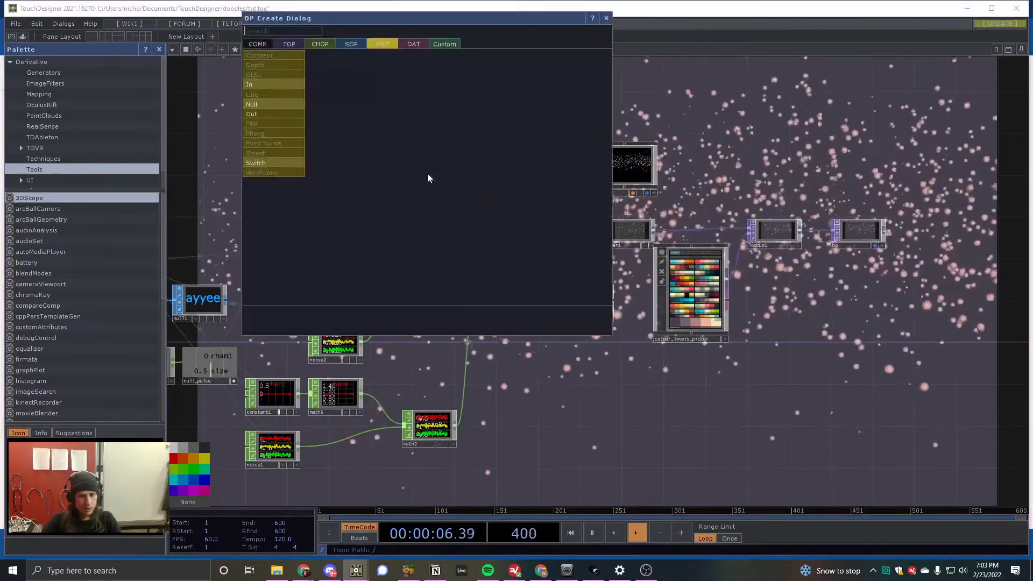
pyautogui.click(268, 106)
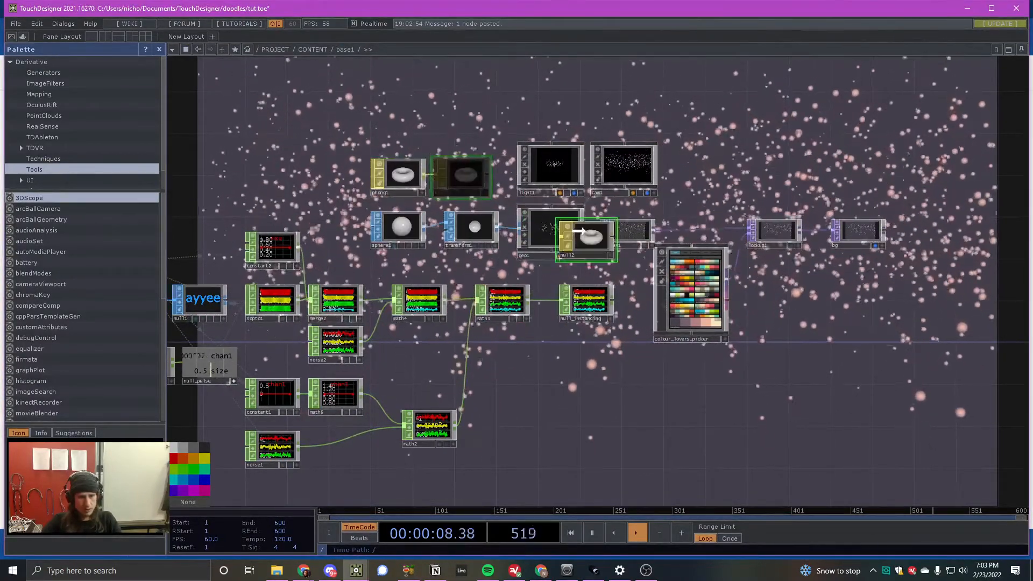
pyautogui.click(463, 176)
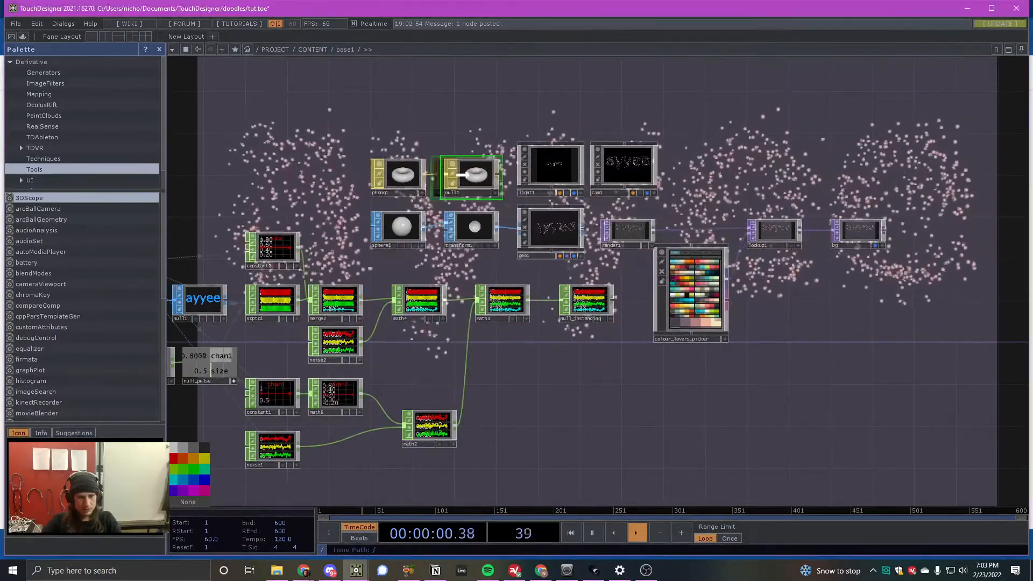
# - Set all three Diffuse colour values of phong1 to 0.9 and hide its parameters
pyautogui.click(418, 179)
pyautogui.press('p')
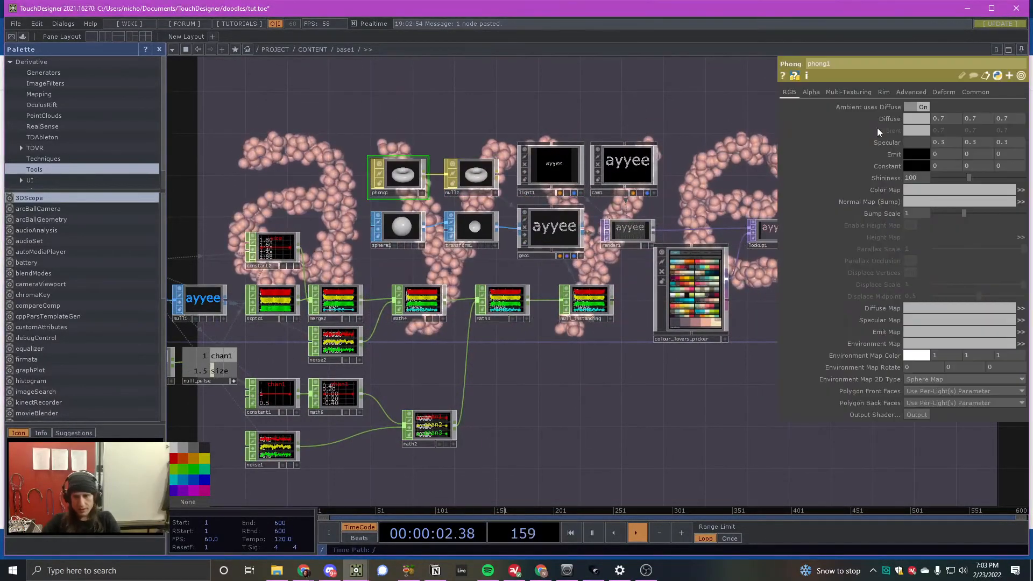
pyautogui.middleClick(898, 121)
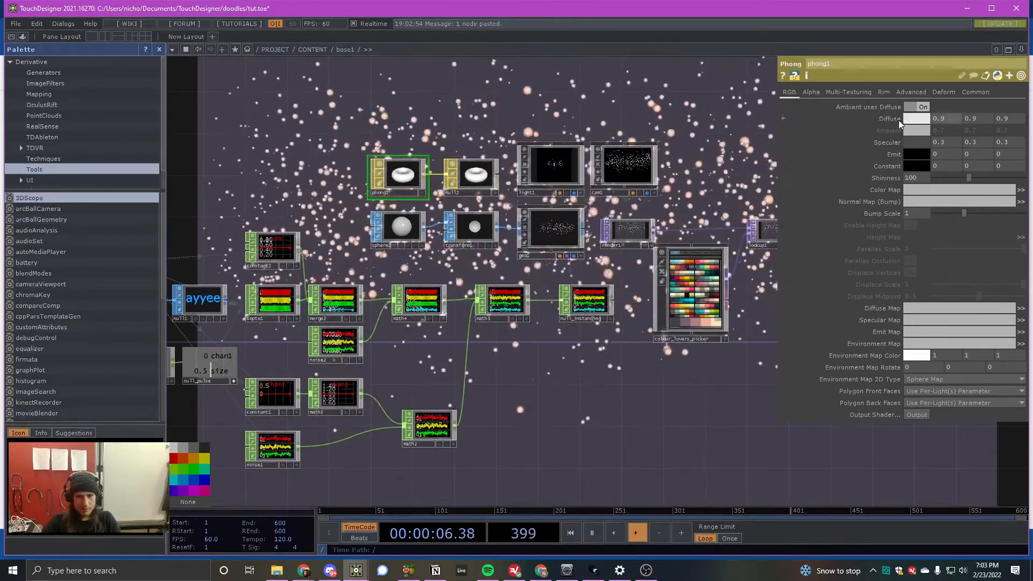
pyautogui.press('p')
# - Examine the palette-coloured spheres through the pulse cycle and look over the complete operator network
pyautogui.scroll(-5, 500, 290)
pyautogui.scroll(5, 702, 303)
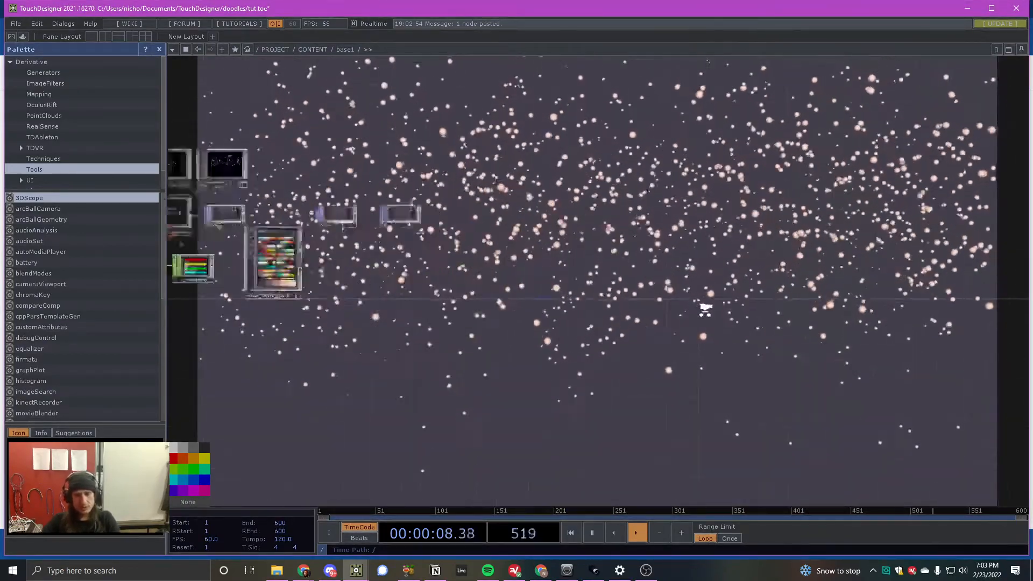
pyautogui.scroll(-3, 686, 290)
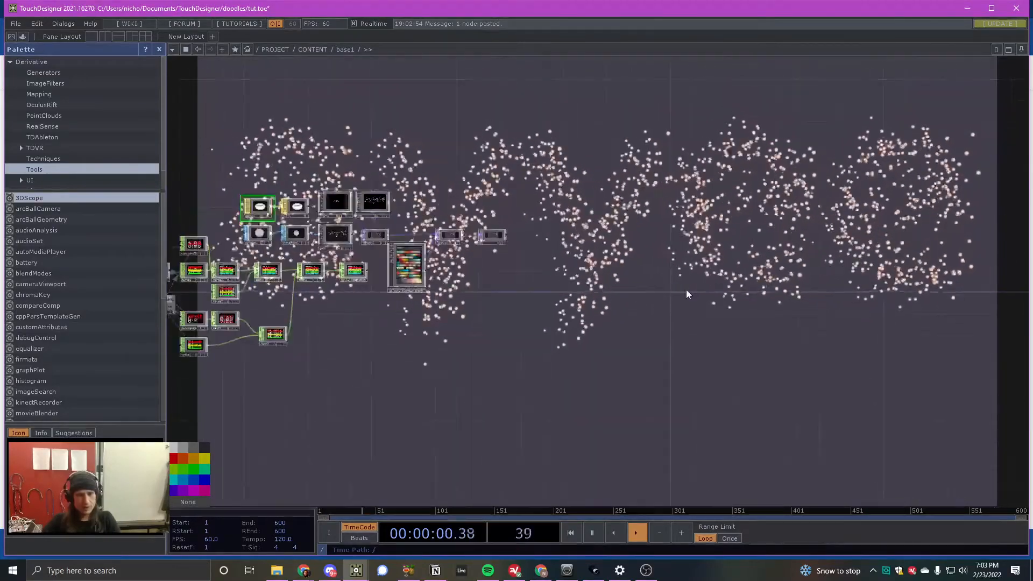
pyautogui.scroll(-3, 683, 292)
pyautogui.scroll(-6, 676, 291)
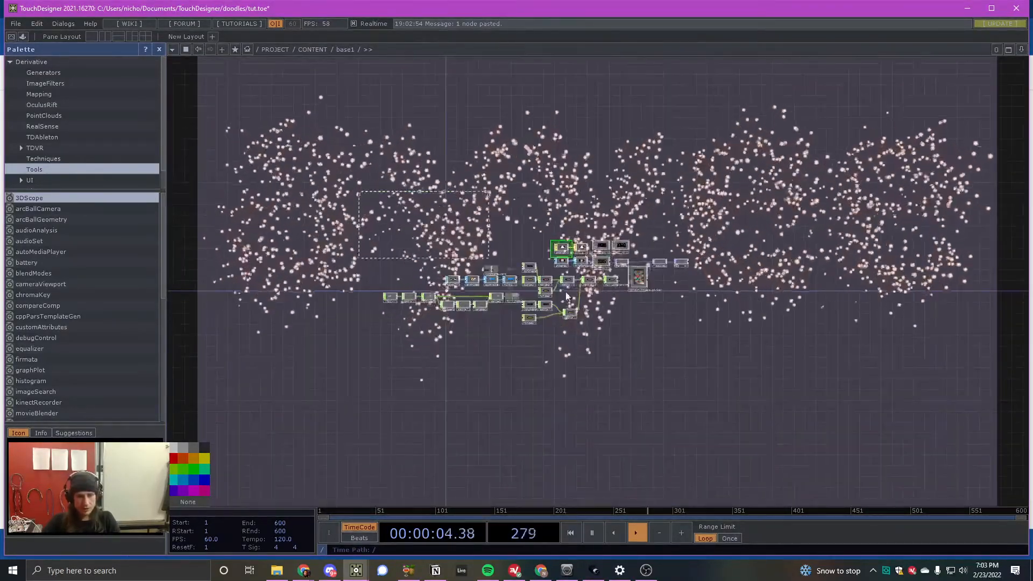
pyautogui.scroll(4, 557, 318)
pyautogui.scroll(4, 674, 326)
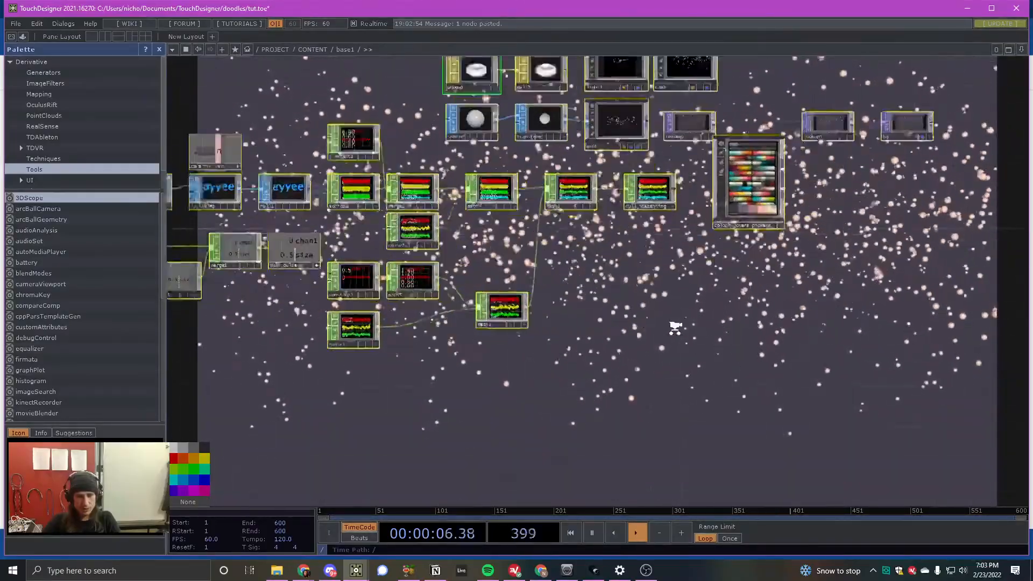
pyautogui.moveTo(540, 292); pyautogui.dragTo(231, 279)
pyautogui.scroll(2, 722, 297)
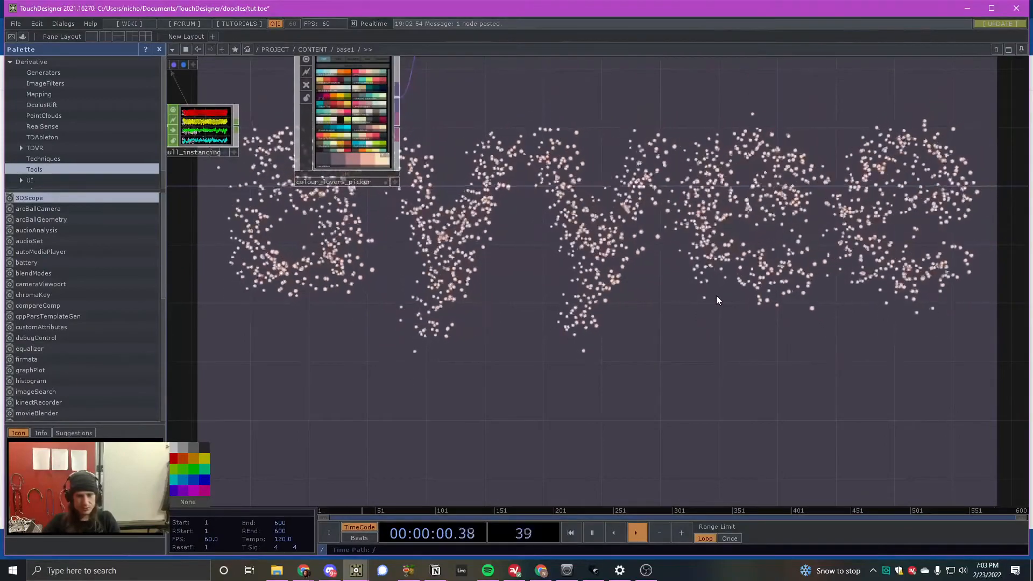
pyautogui.scroll(-6, 690, 194)
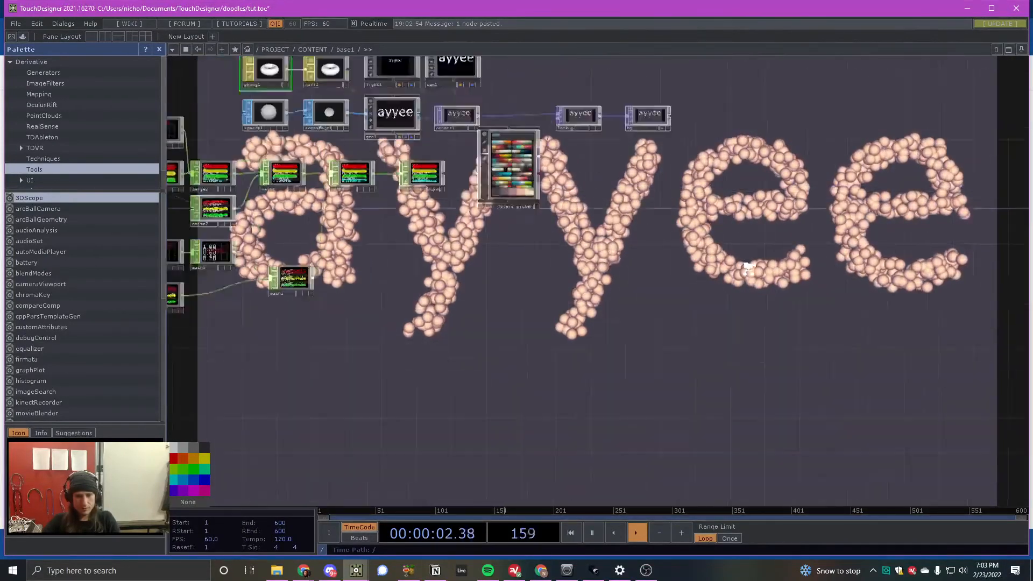
pyautogui.moveTo(368, 141); pyautogui.dragTo(847, 323, button='right')
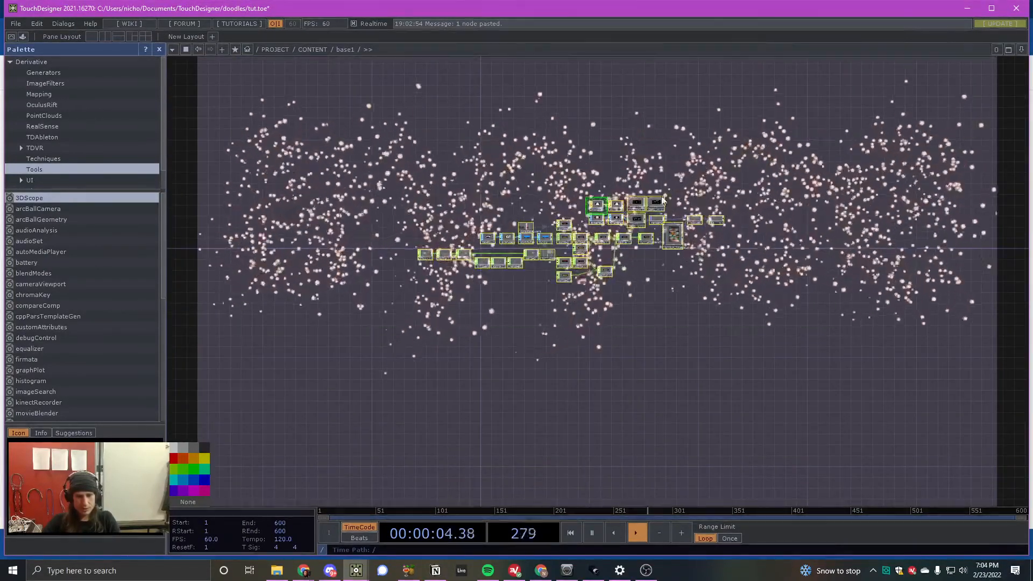